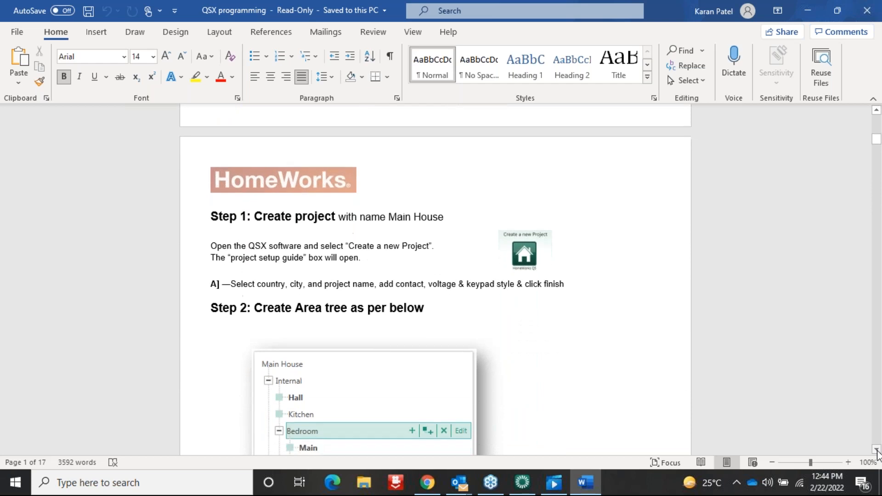
Switch to Lutron Designer, create a new HomeWorks project, and clear the video player and the Word document off the screen.
left_click(522, 482)
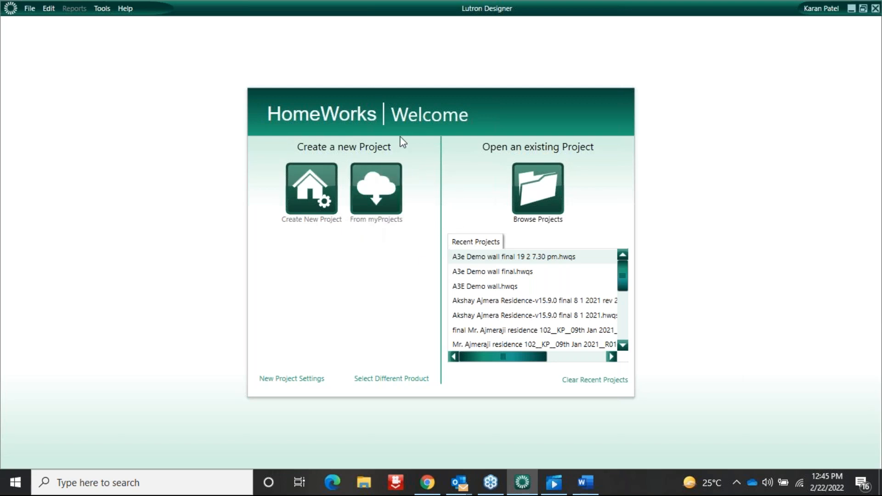
left_click(310, 195)
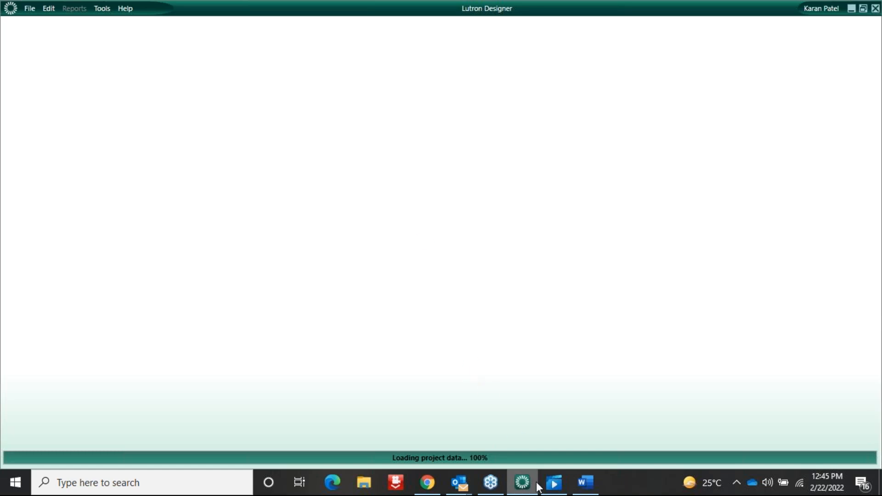
left_click(553, 490)
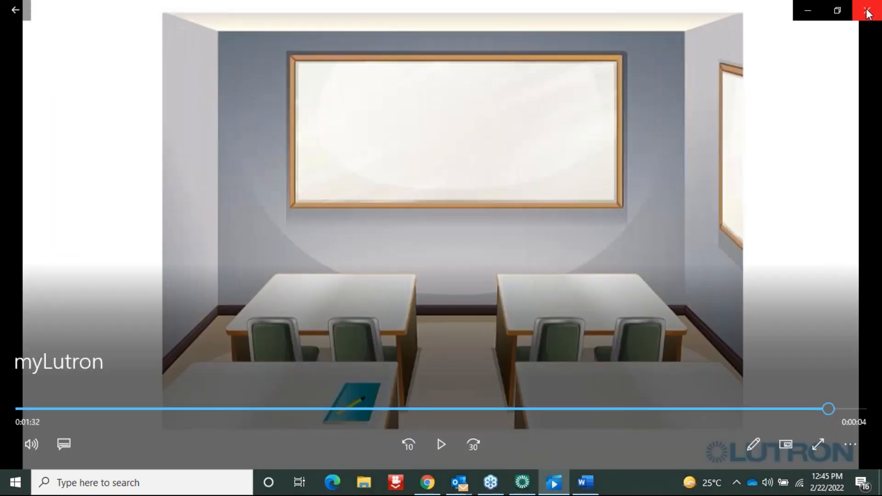
left_click(865, 8)
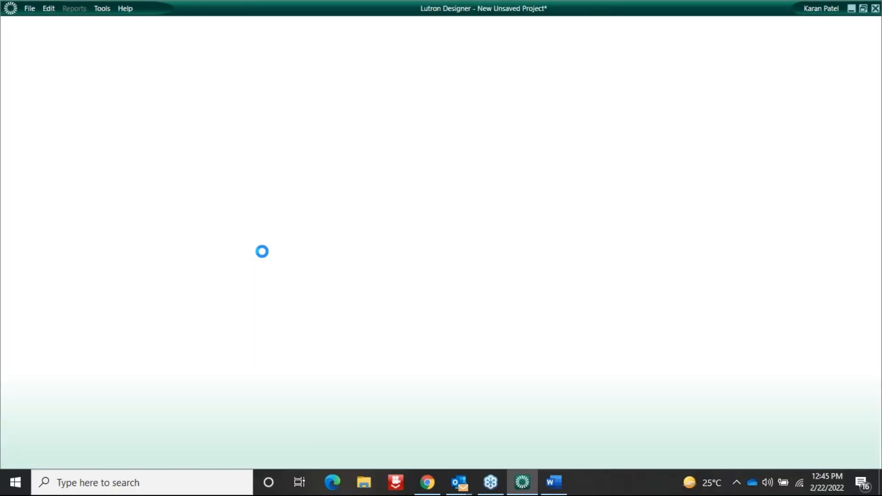
left_click(555, 482)
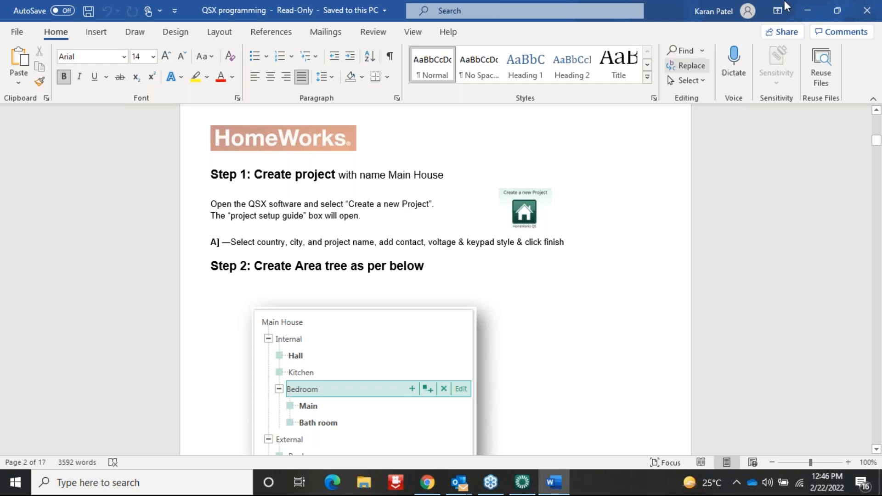
left_click(806, 10)
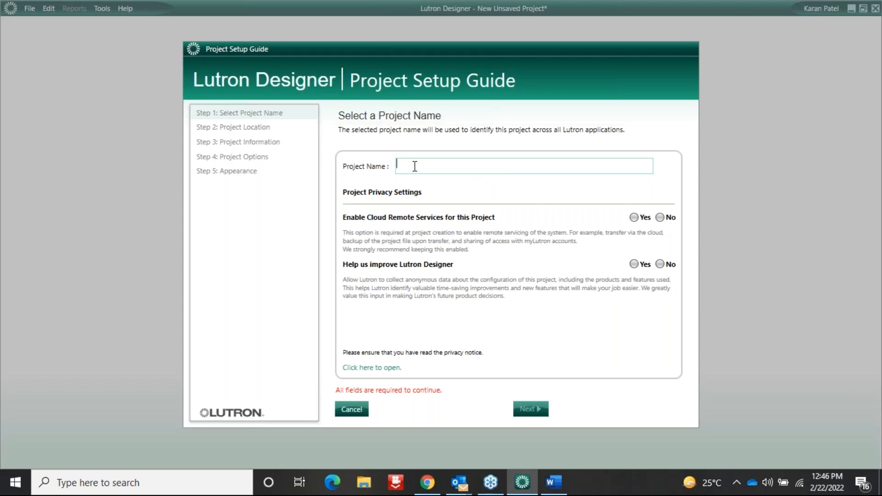
Name the project QSX main house and answer Yes to both cloud remote services and helping improve Lutron Designer.
type("QSX main")
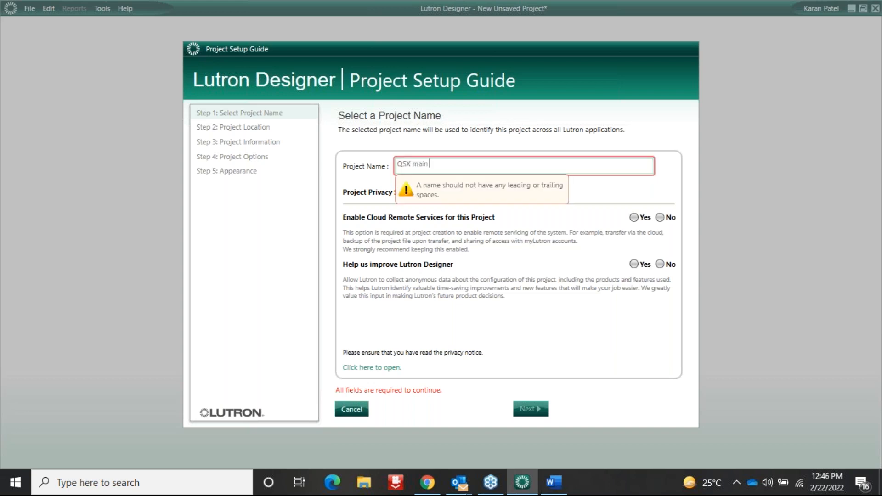
type(" ho")
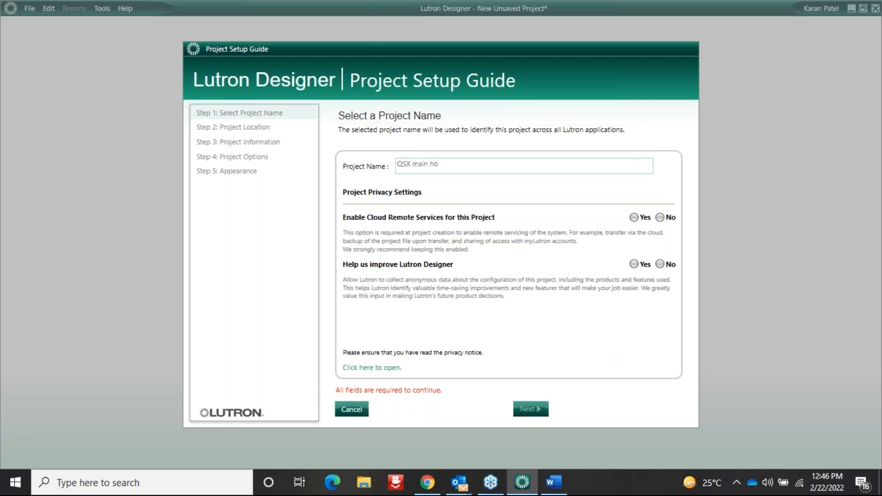
type("use")
left_click(634, 218)
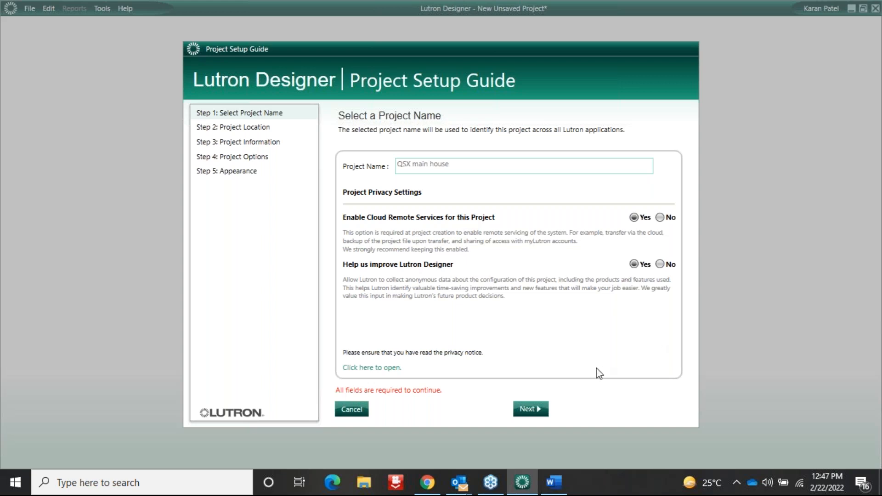
left_click(527, 411)
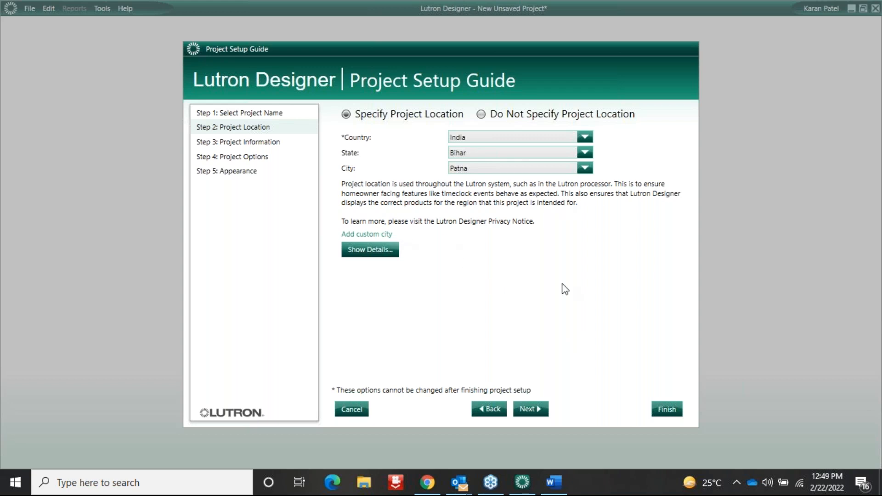
Keep the preset location, project information, project options and appearance, and finish the project setup.
left_click(529, 414)
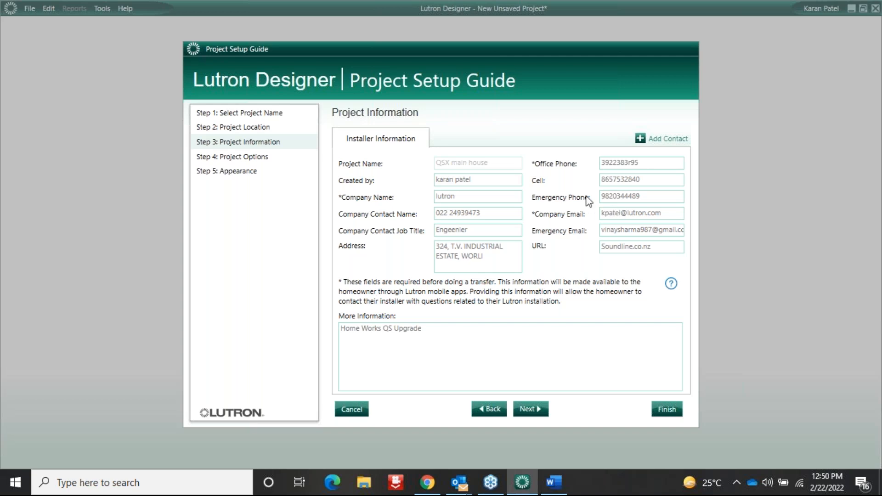
left_click(526, 409)
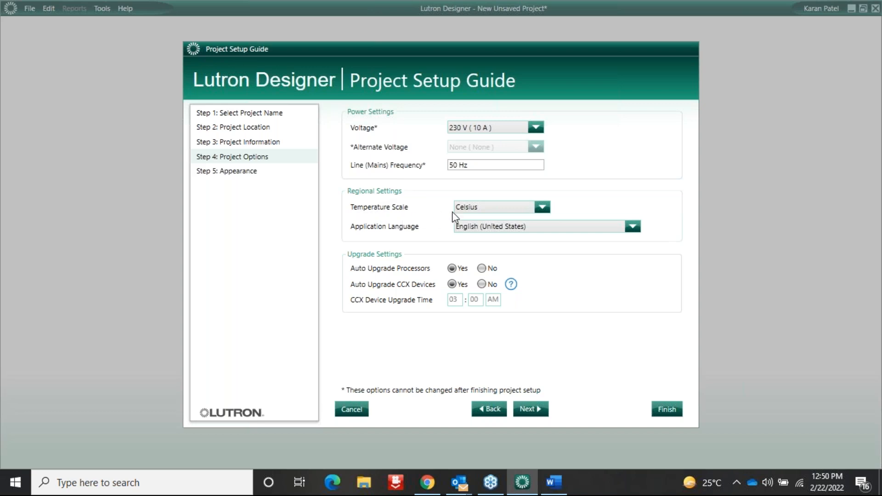
left_click(497, 211)
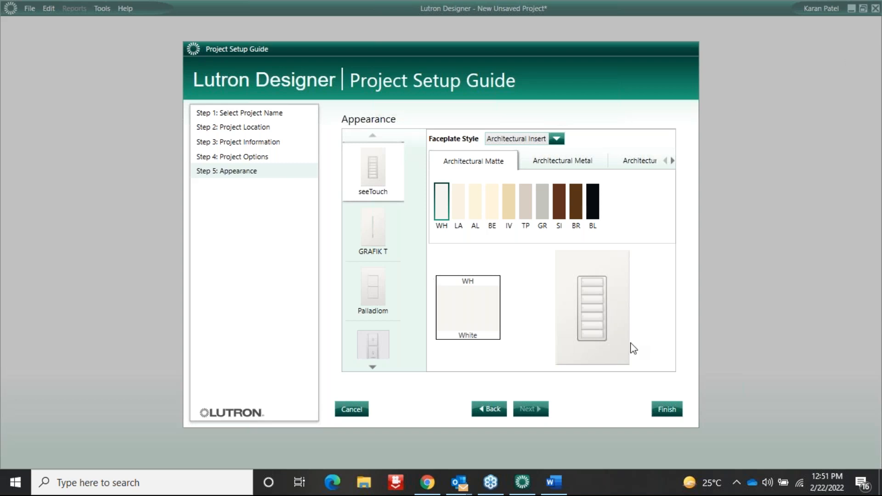
left_click(670, 410)
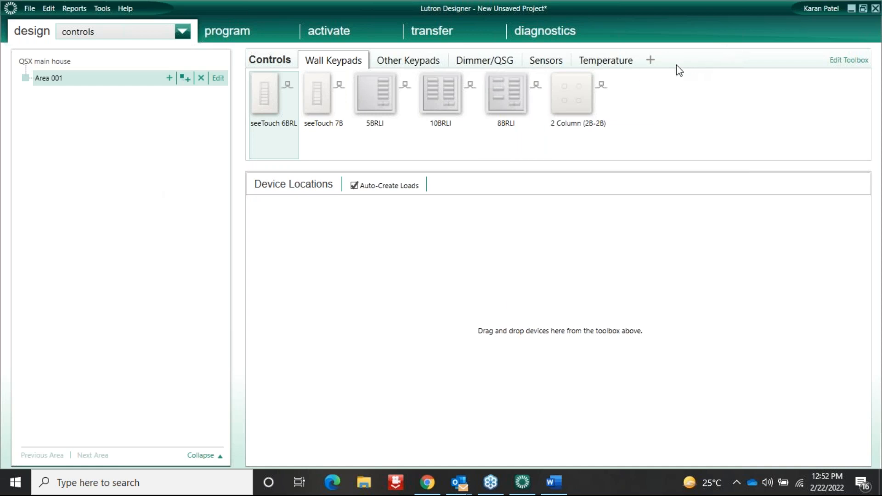
Switch to the QSX programming document in Word and examine the area tree and the Reflected Ceiling Plan.
left_click(554, 482)
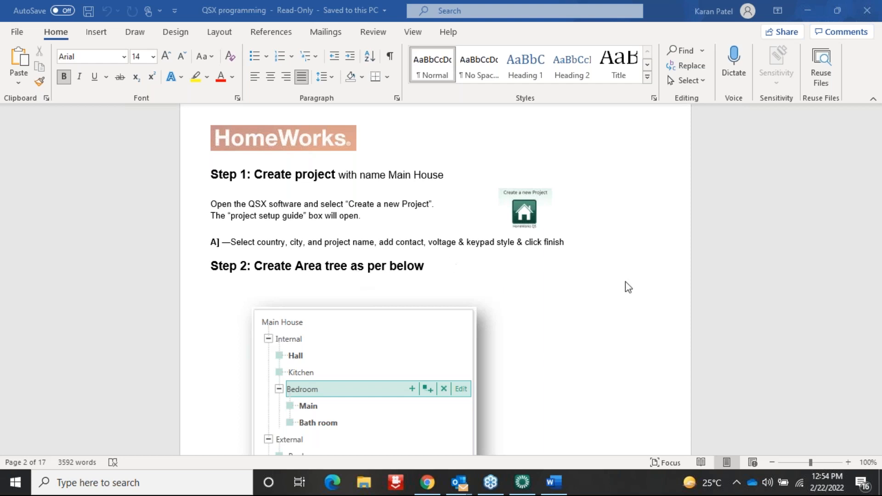
left_click(522, 483)
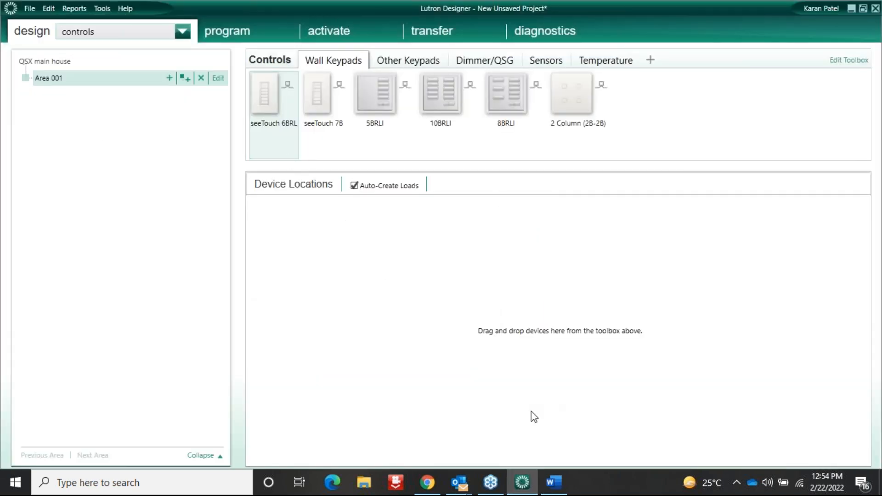
left_click(554, 482)
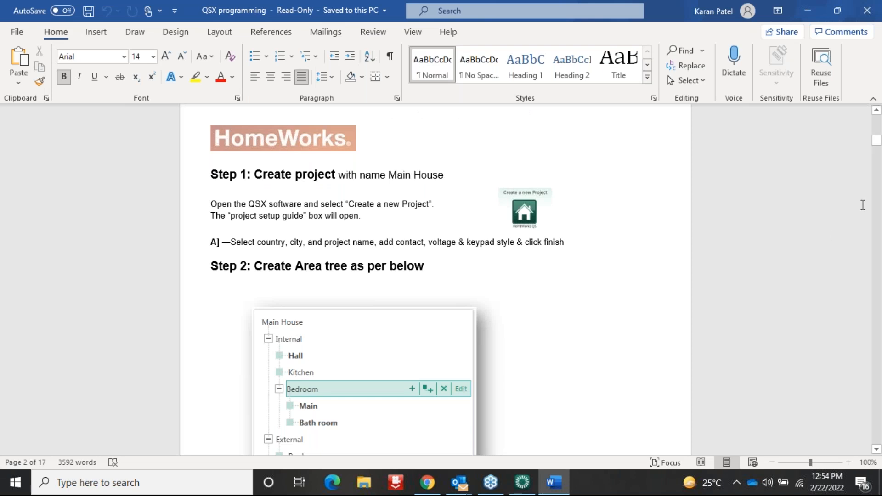
left_click_drag(877, 140, 877, 123)
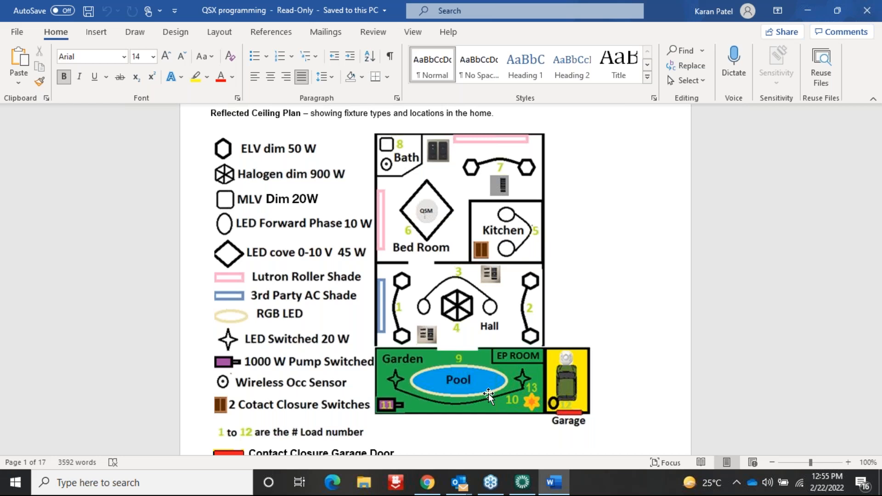
Return to Lutron Designer and look through the available design categories without changing the current one.
left_click(530, 490)
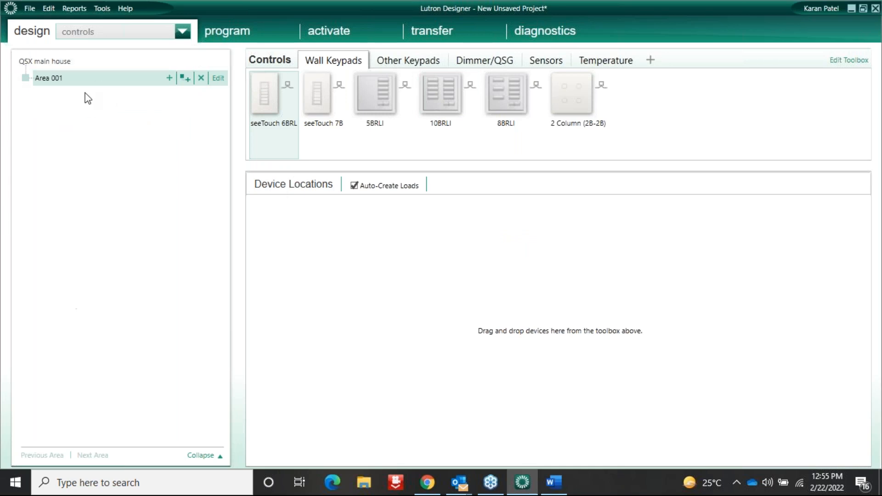
left_click(182, 32)
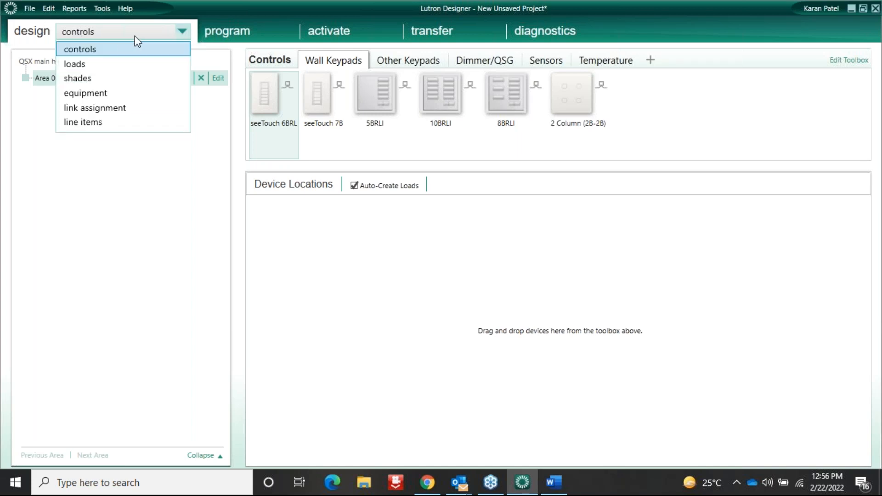
left_click(88, 137)
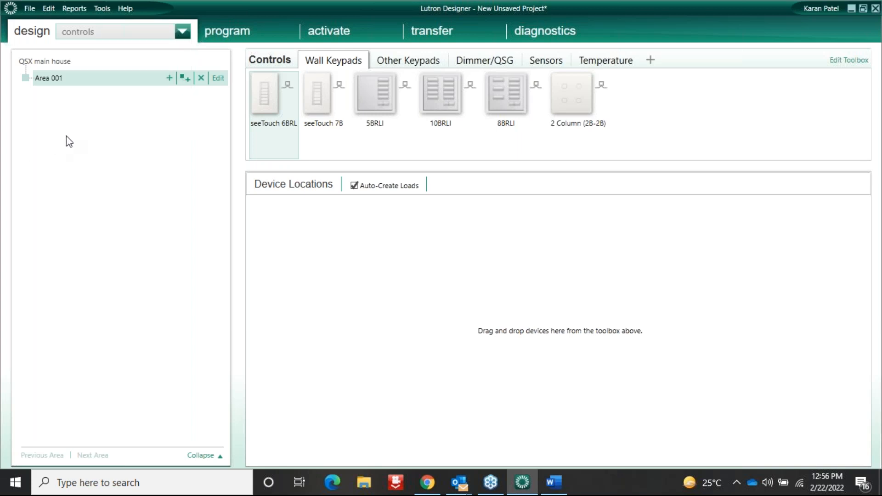
Add a second area under QSX main house and rename Area 001 to Internal.
left_click(31, 64)
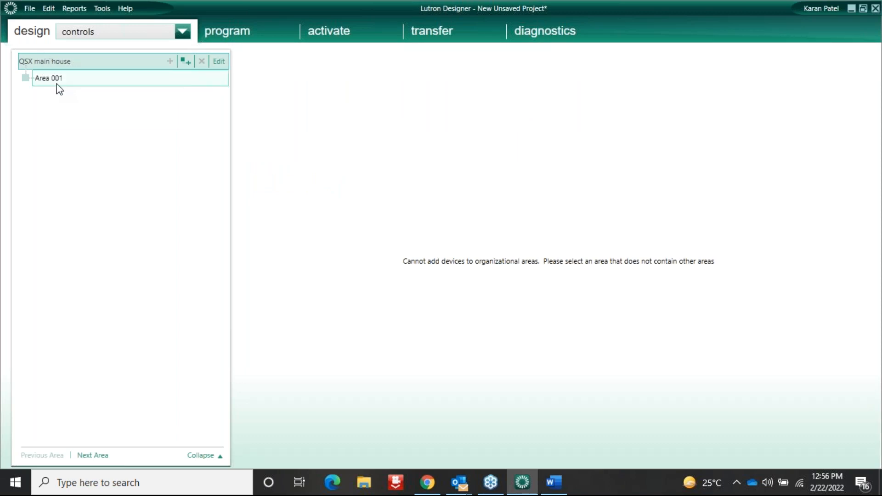
left_click(188, 62)
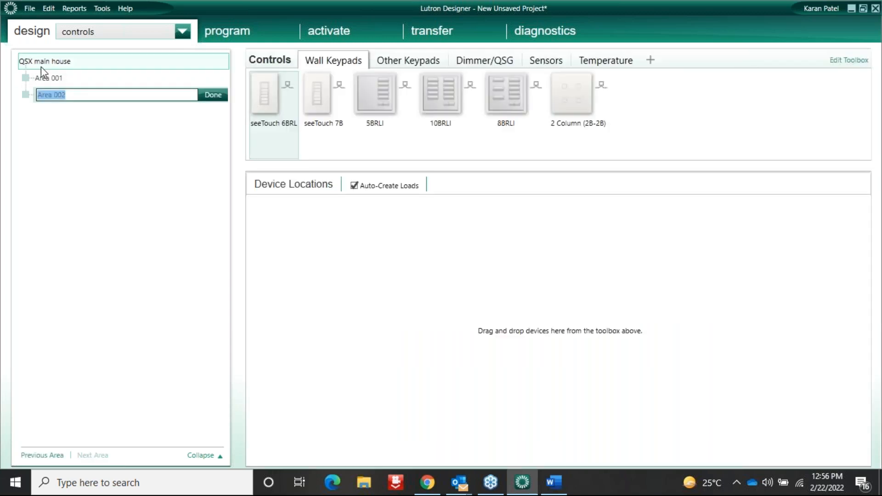
left_click(37, 62)
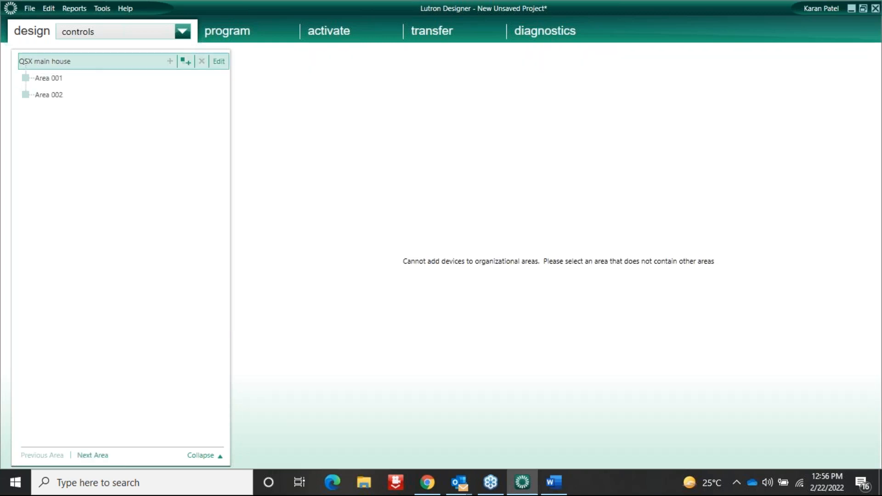
double_click(67, 80)
type("Internal")
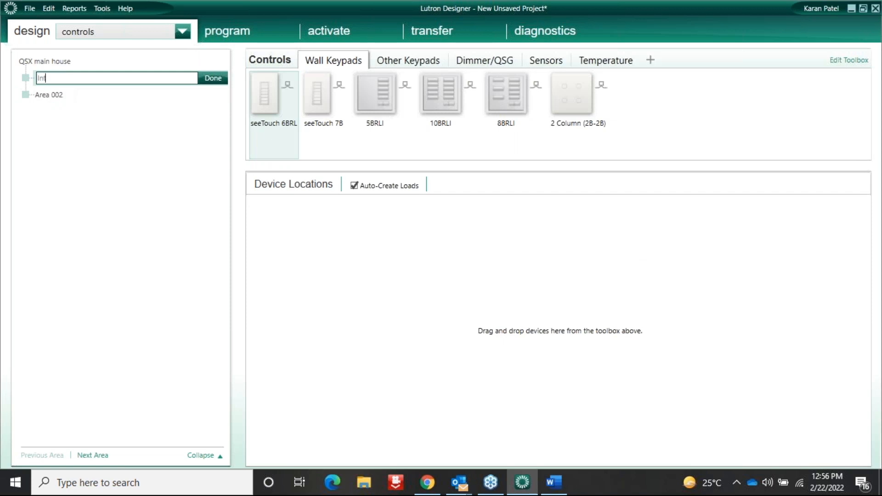
Rename Area 002 under QSX main house to External.
double_click(72, 96)
type("Exterba")
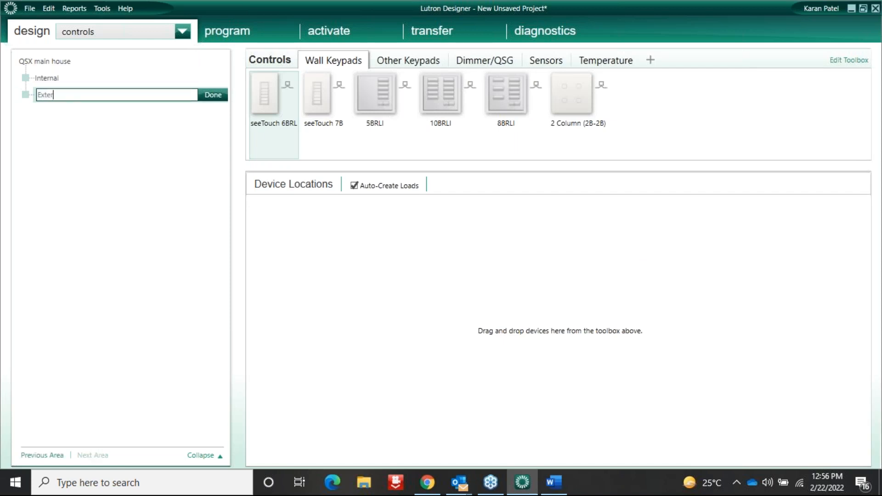
key("BackSpace")
key("BackSpace")
type("nal")
left_click(213, 94)
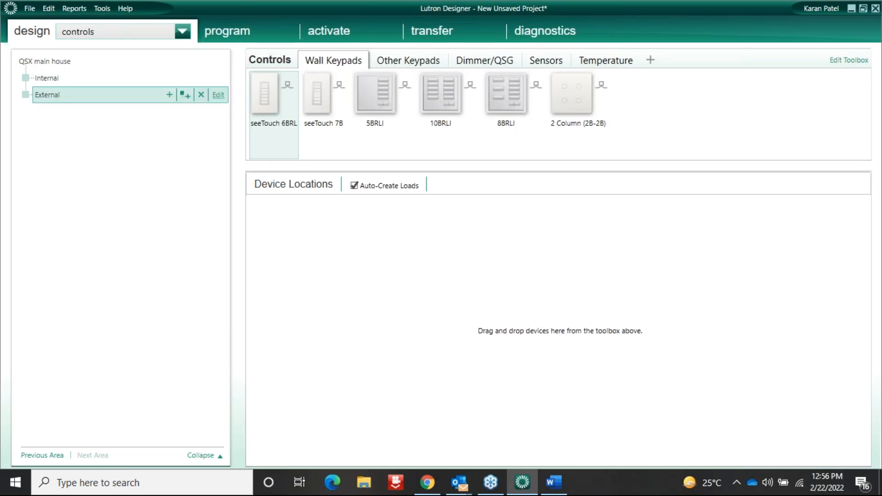
Add four sub-areas under the Internal area.
left_click(50, 65)
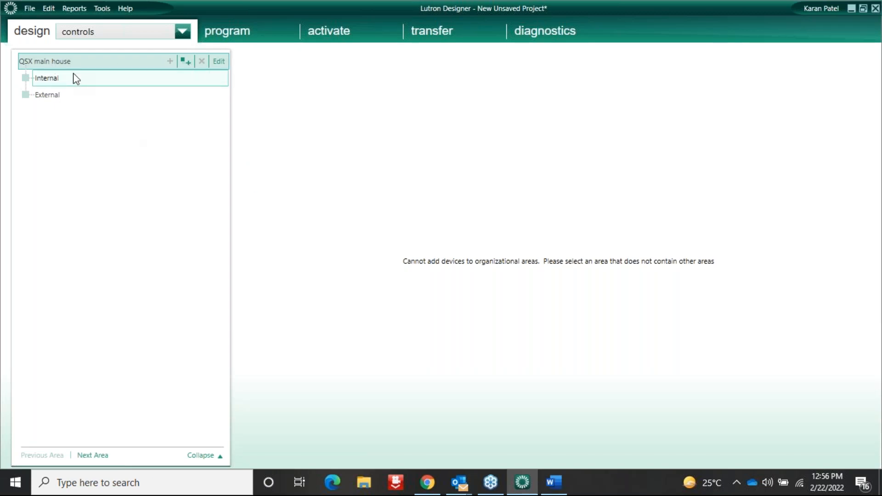
left_click(48, 79)
left_click(187, 78)
left_click(187, 78)
left_click(187, 78)
left_click(186, 78)
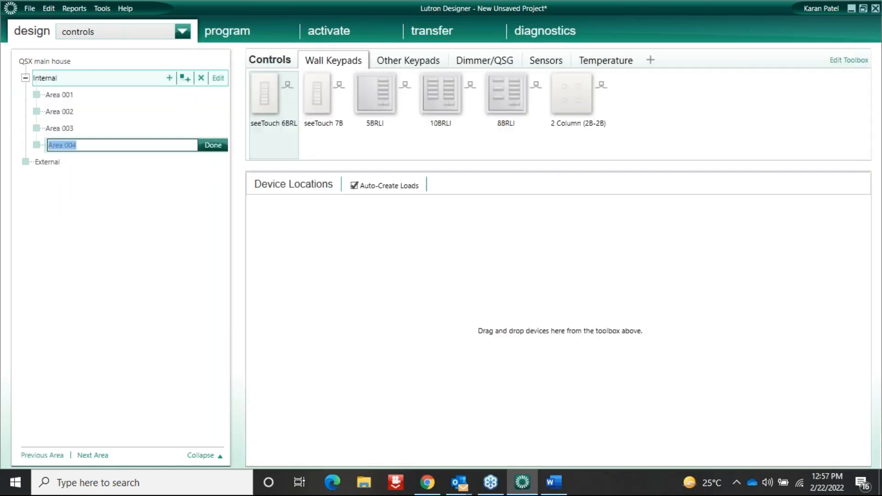
Rename the first two sub-areas of Internal to HAll and Kitchen.
double_click(74, 95)
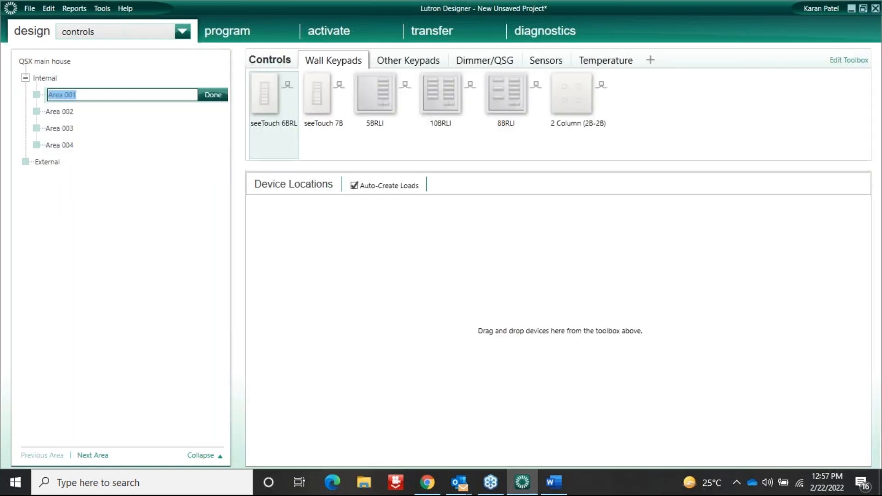
type("HAll")
double_click(79, 112)
type("Kitchen")
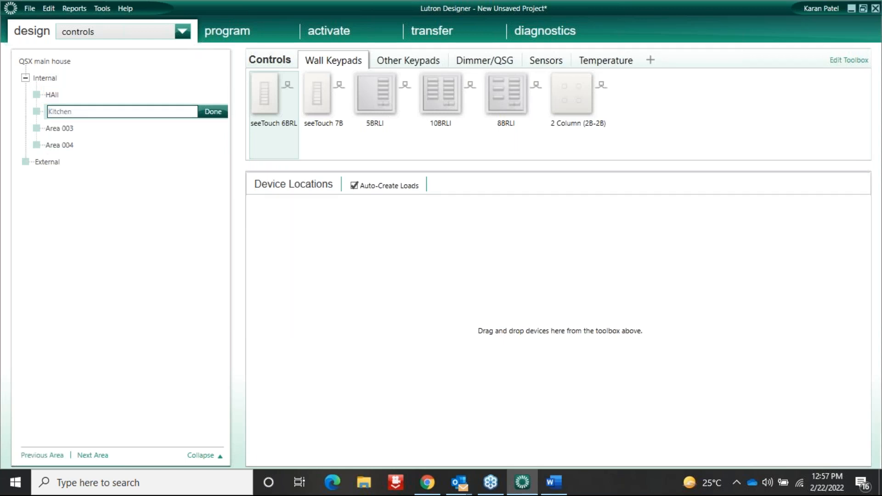
Rename Area 003 under Internal to Master Bedroom and open the name of Area 004 for editing.
double_click(81, 128)
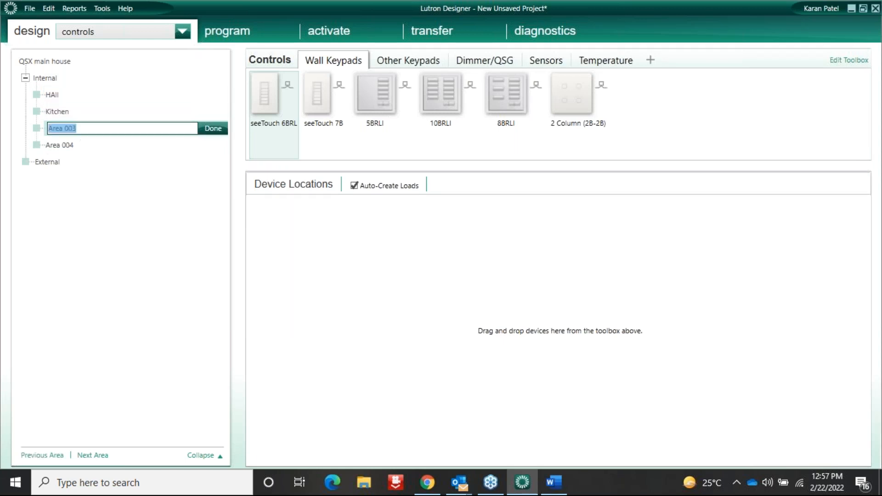
type("MAst")
key("BackSpace")
key("BackSpace")
key("BackSpace")
type("aster Bedroom")
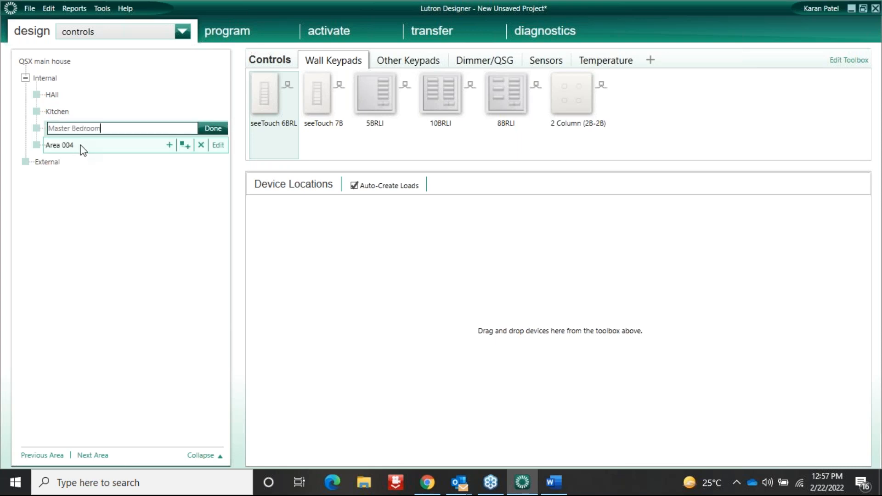
key("Tab")
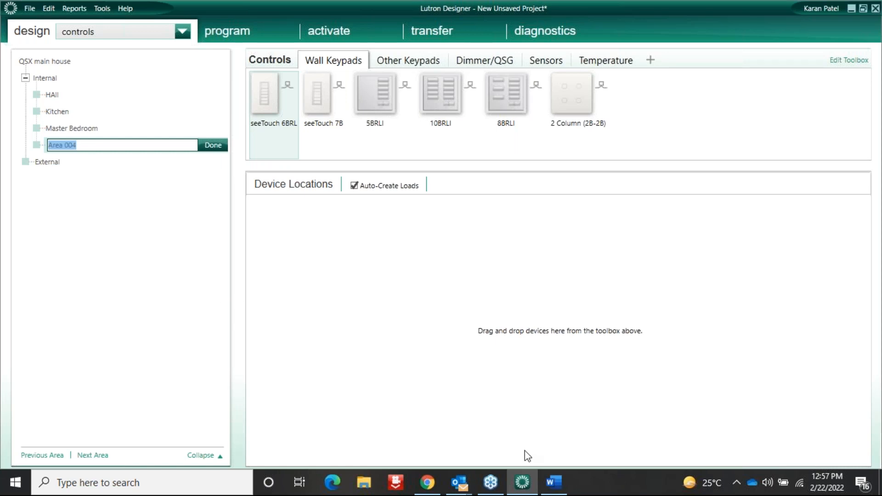
Check the area tree in the QSX programming Word document, and delete Area 004 from Internal in Lutron Designer.
left_click(556, 483)
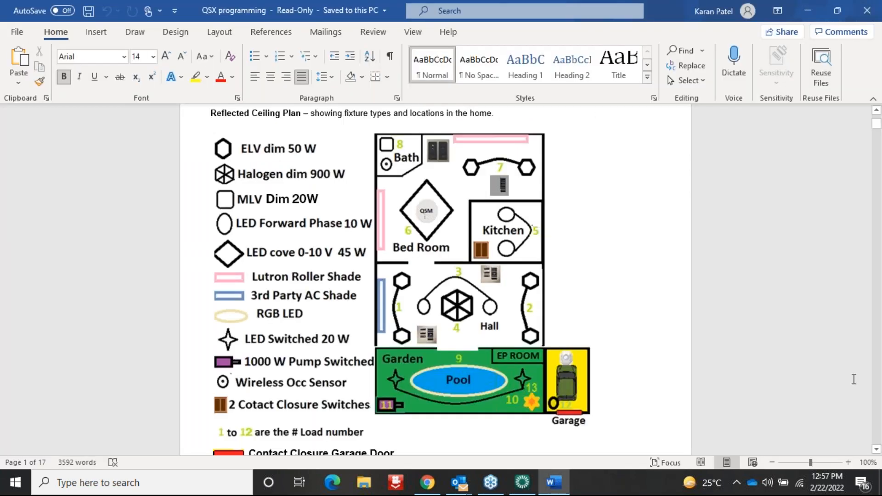
left_click(878, 391)
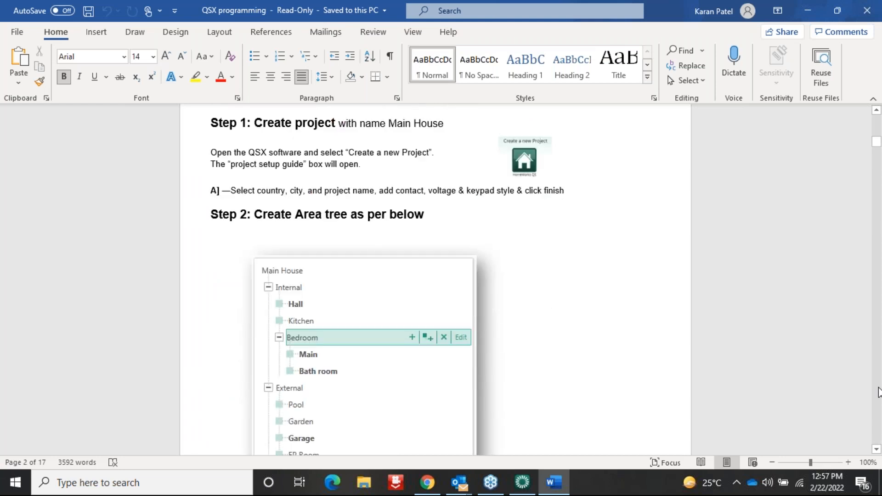
left_click(522, 482)
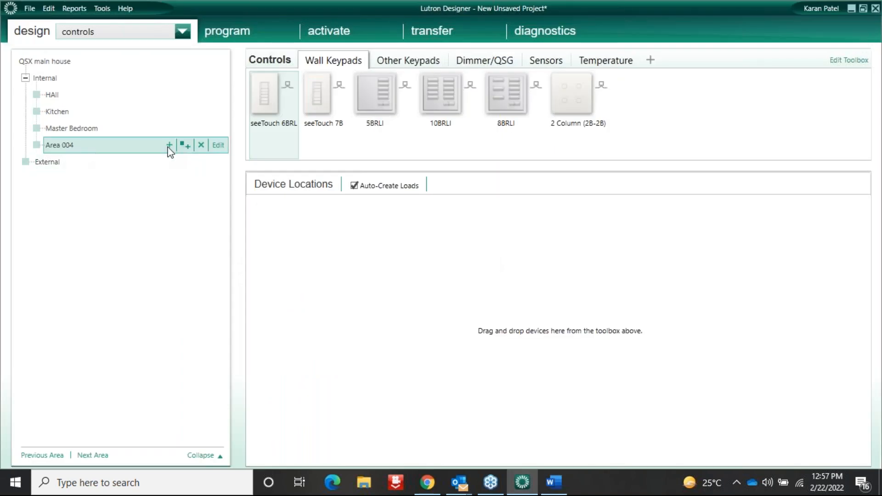
left_click(201, 145)
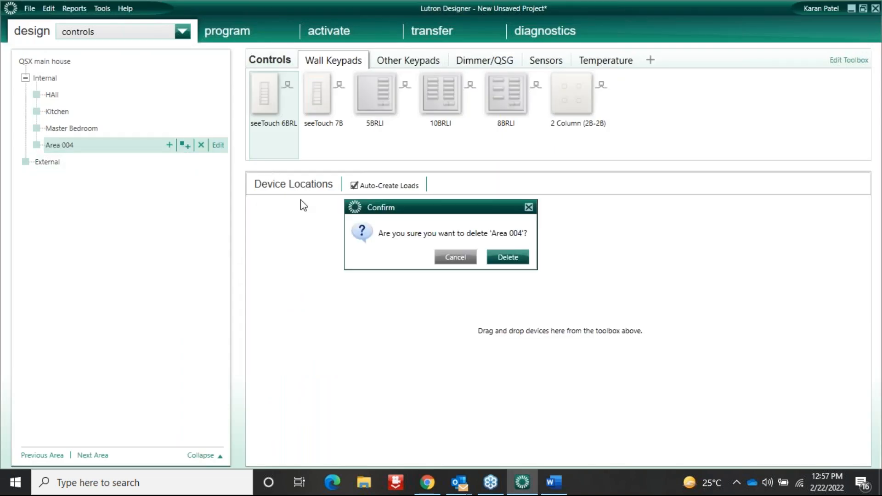
left_click(514, 253)
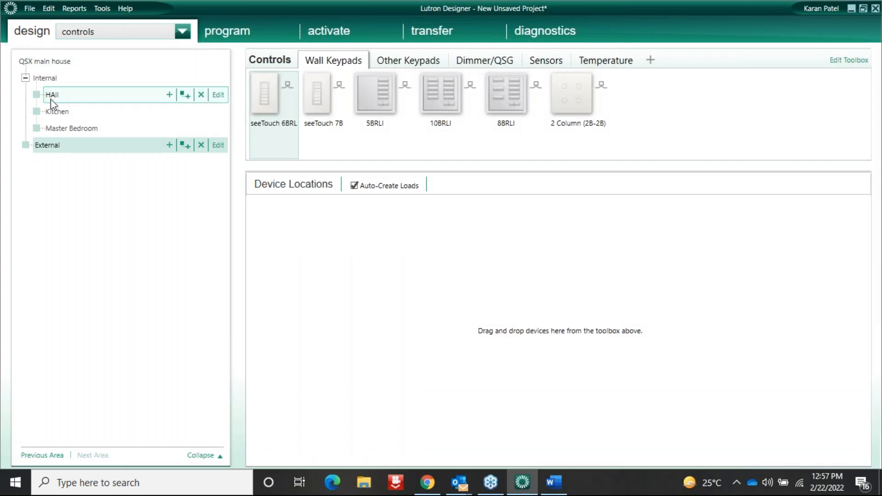
Add two sub-areas under the Master Bedroom area.
left_click(25, 78)
left_click(26, 78)
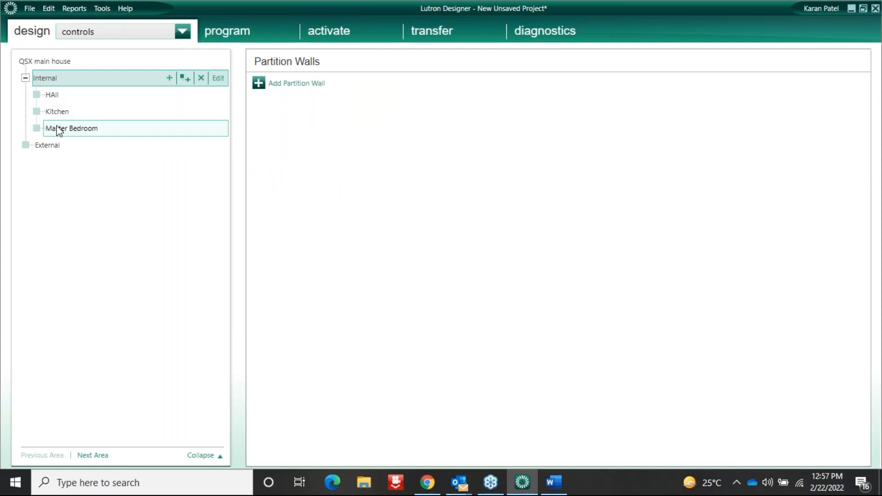
left_click(82, 131)
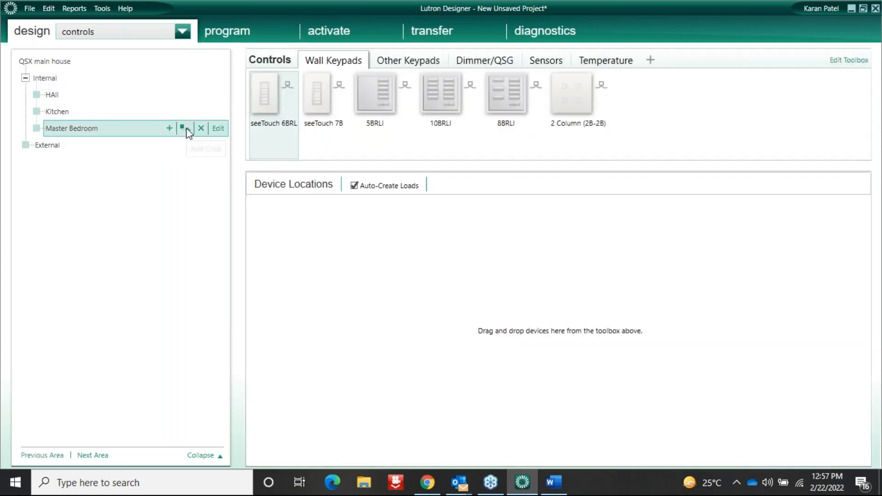
left_click(190, 130)
key("Return")
left_click(190, 129)
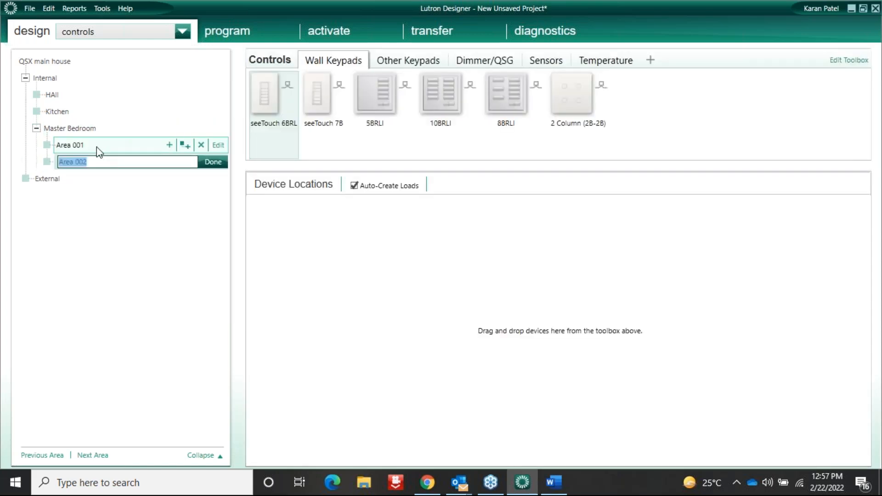
Rename the two sub-areas of Master Bedroom to Bedroom and WashRoom.
double_click(97, 146)
type("BEd")
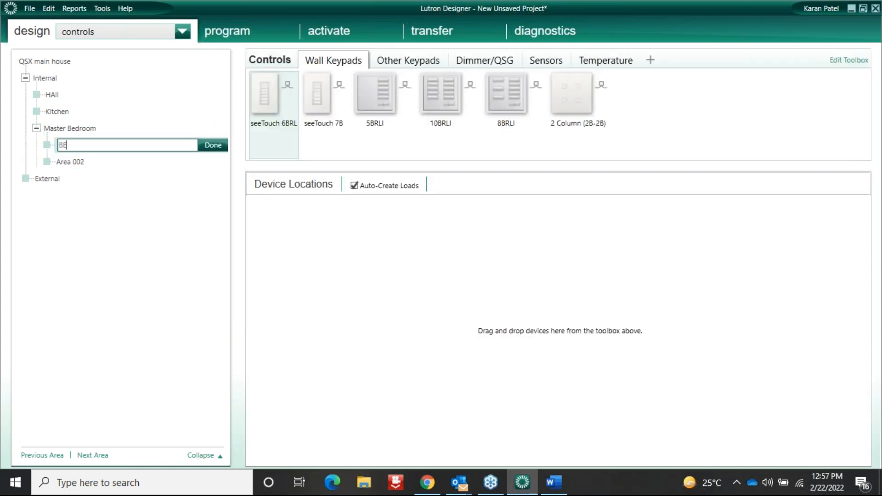
key("BackSpace")
key("BackSpace")
type("edroom")
double_click(87, 163)
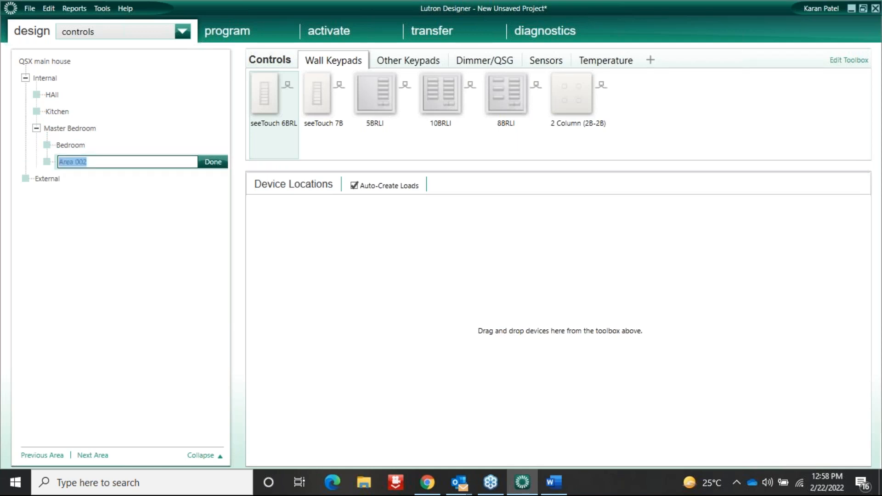
type("WashRoom")
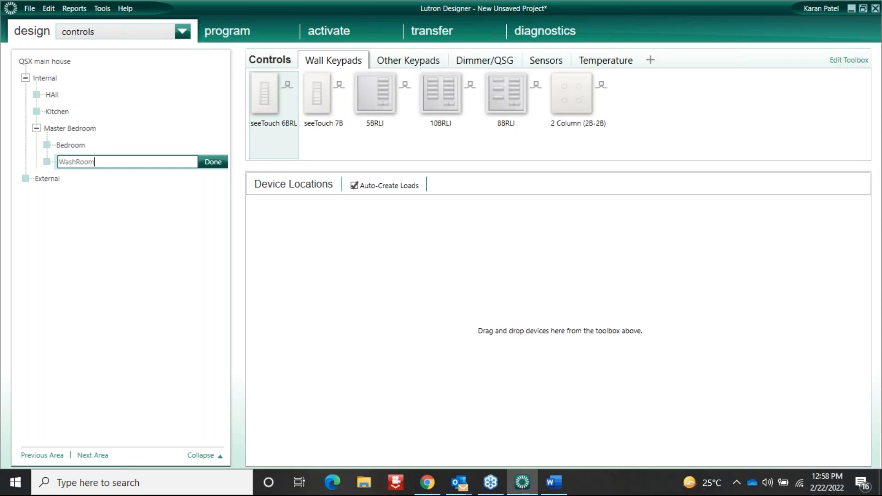
left_click(213, 164)
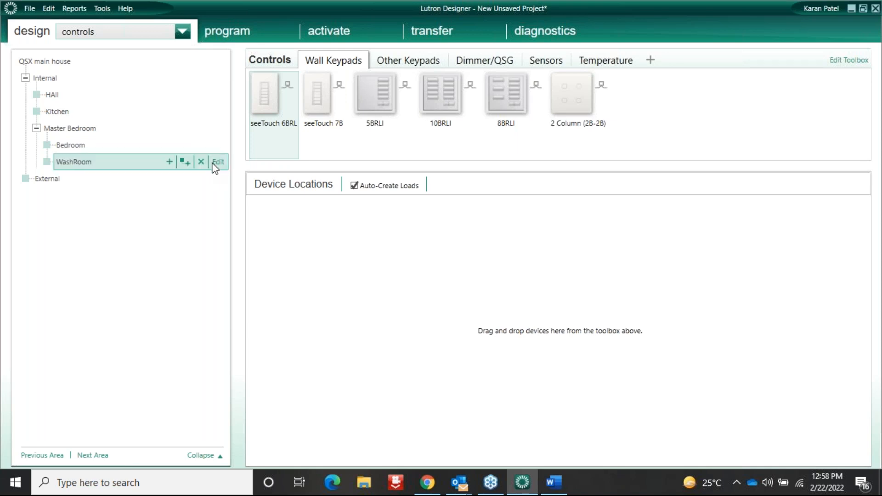
Add four sub-areas under the External area.
left_click(46, 179)
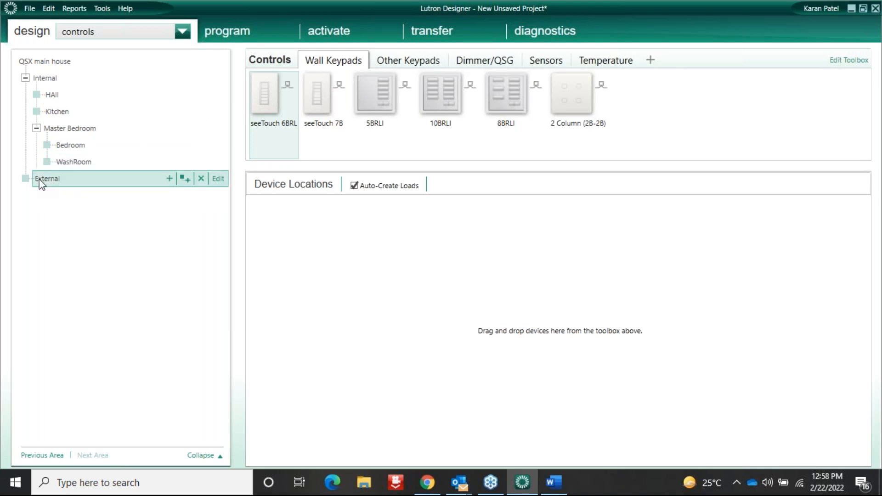
left_click(185, 178)
left_click(185, 179)
left_click(185, 178)
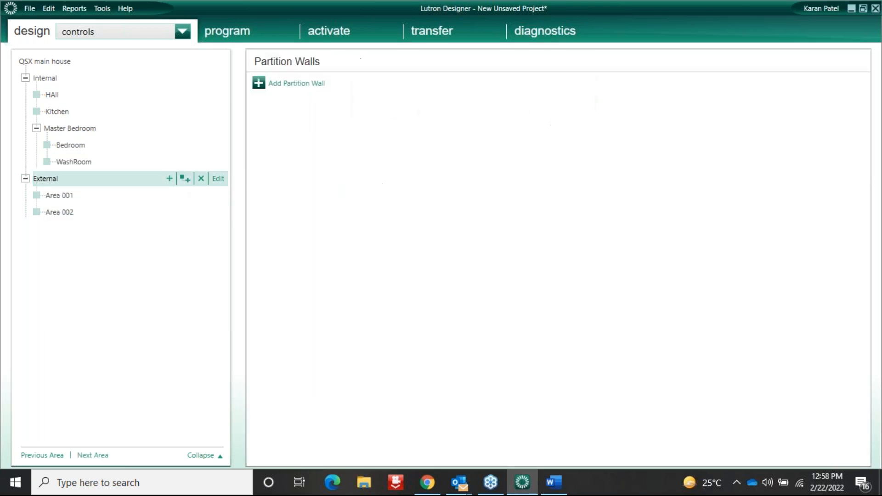
left_click(185, 178)
Rename the first two sub-areas of External to Pool and Garden.
left_click(72, 198)
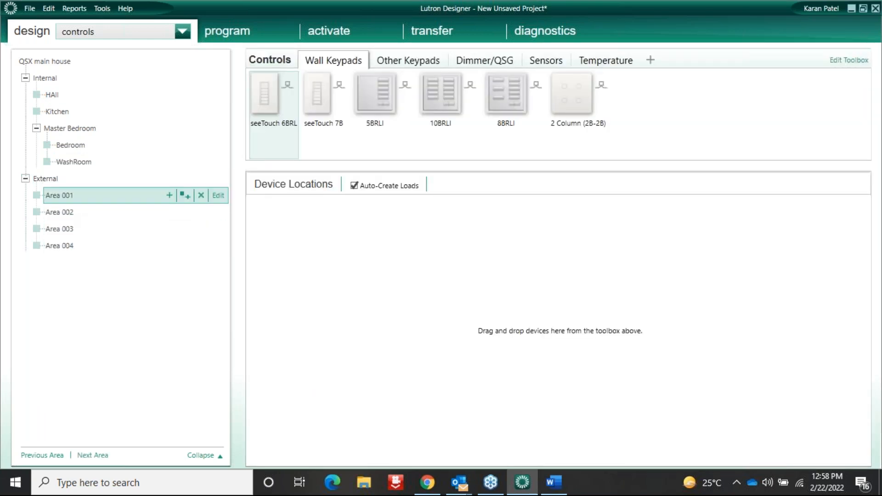
double_click(81, 198)
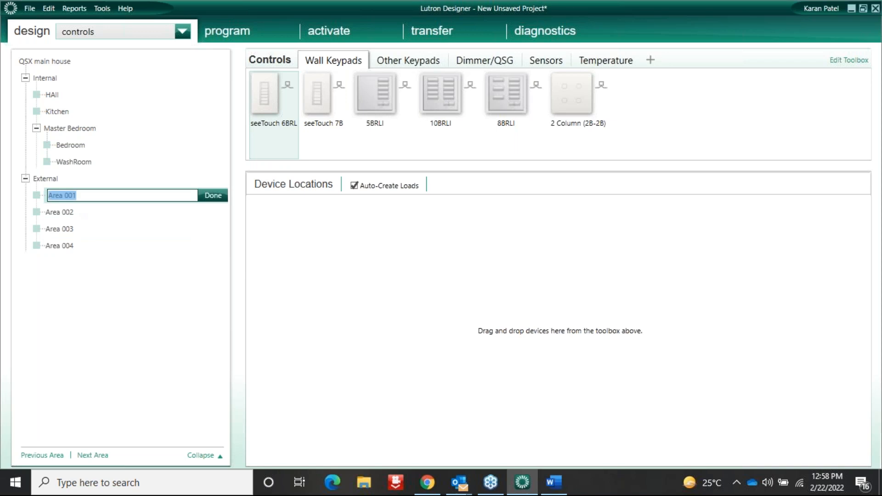
type("Pool")
double_click(87, 214)
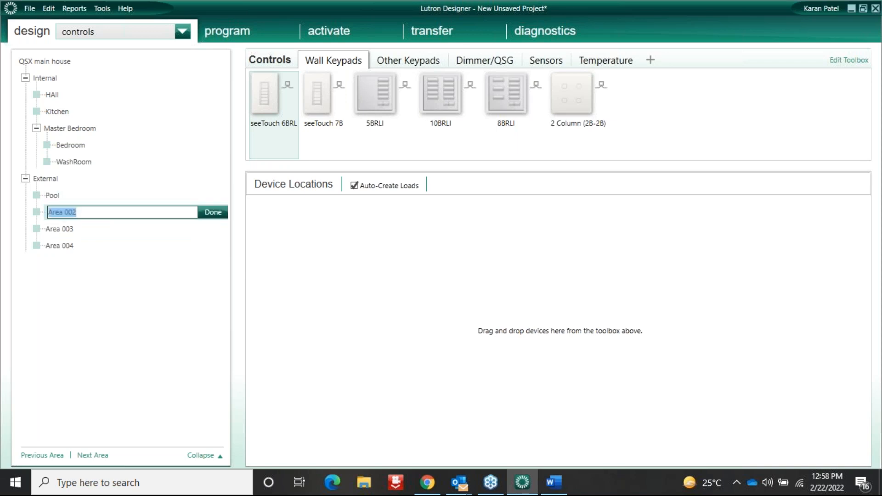
type("Garden")
Rename Area 003 and Area 004 under External to Garage and EP Room.
double_click(82, 230)
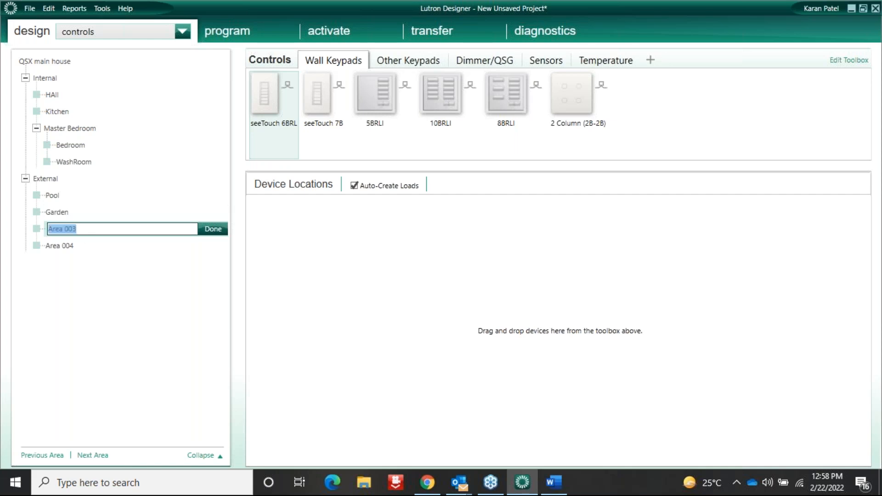
type("Garage")
double_click(84, 247)
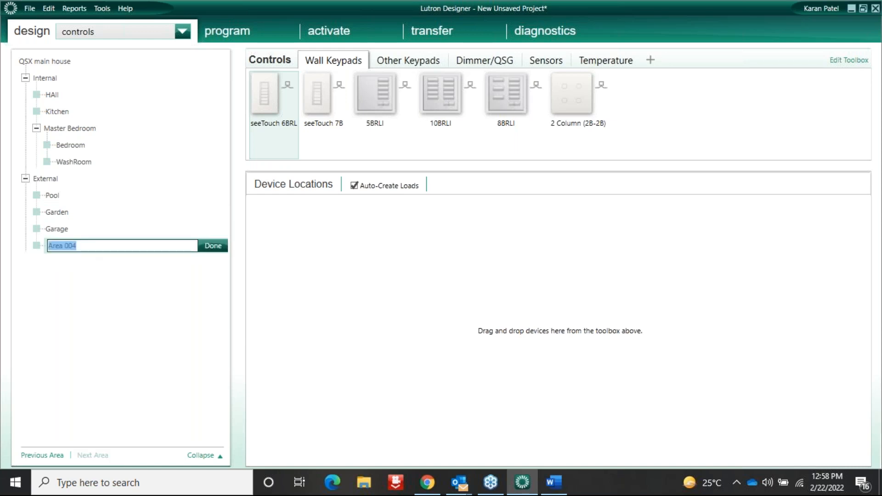
type("EP Room")
left_click(214, 246)
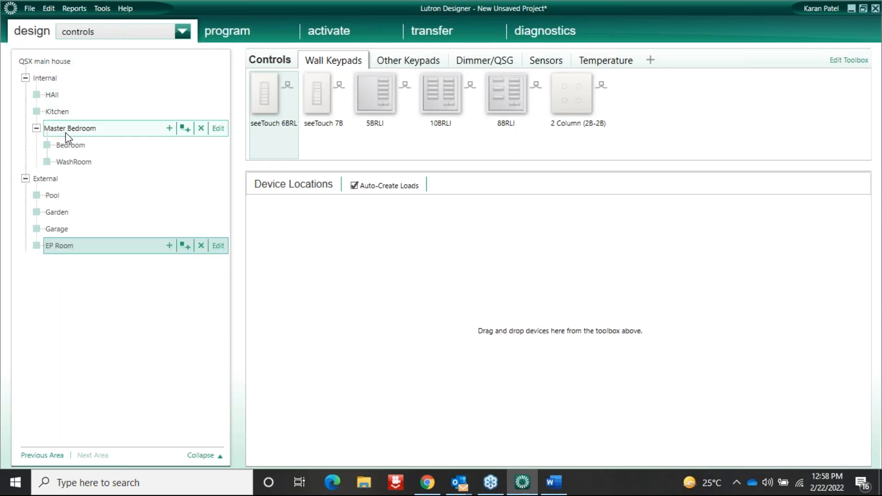
Collapse and expand the Internal, Master Bedroom and External branches to review the area tree, and select QSX main house.
left_click(26, 179)
left_click(37, 128)
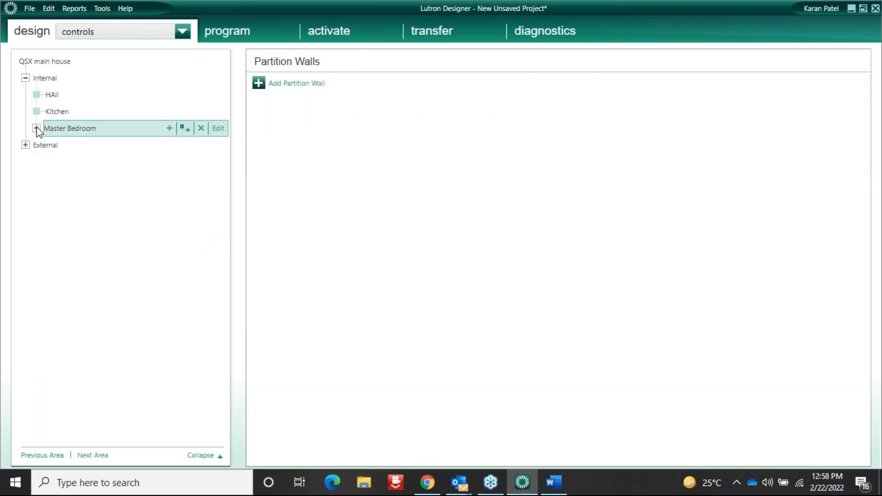
left_click(26, 79)
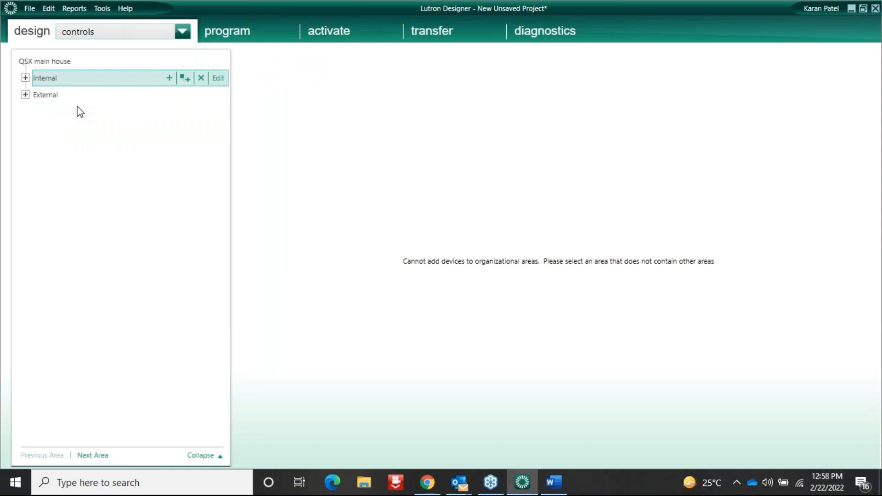
left_click(25, 79)
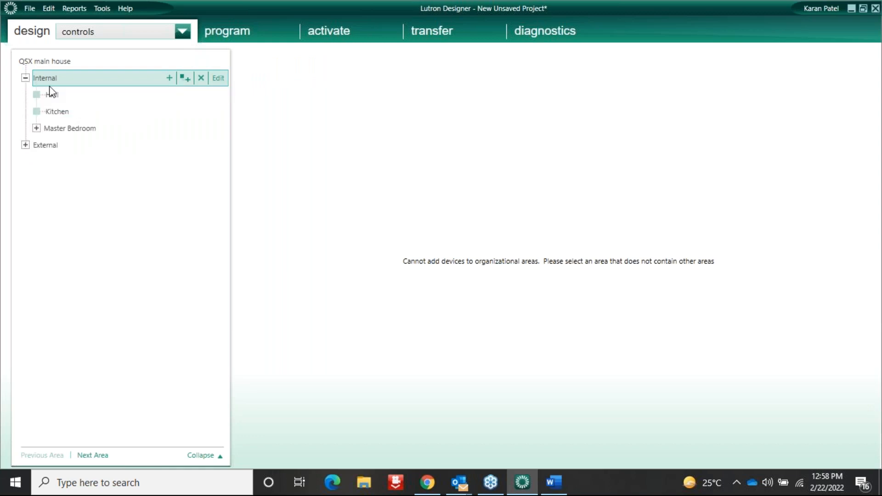
left_click(36, 129)
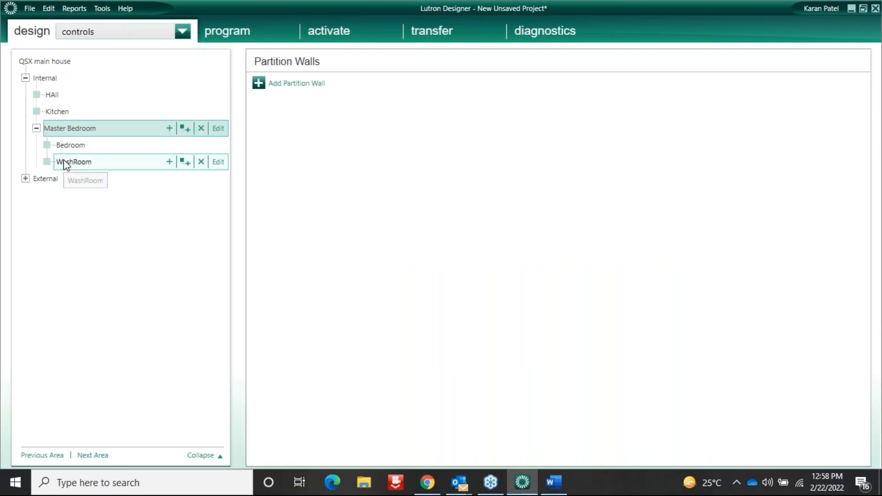
left_click(26, 179)
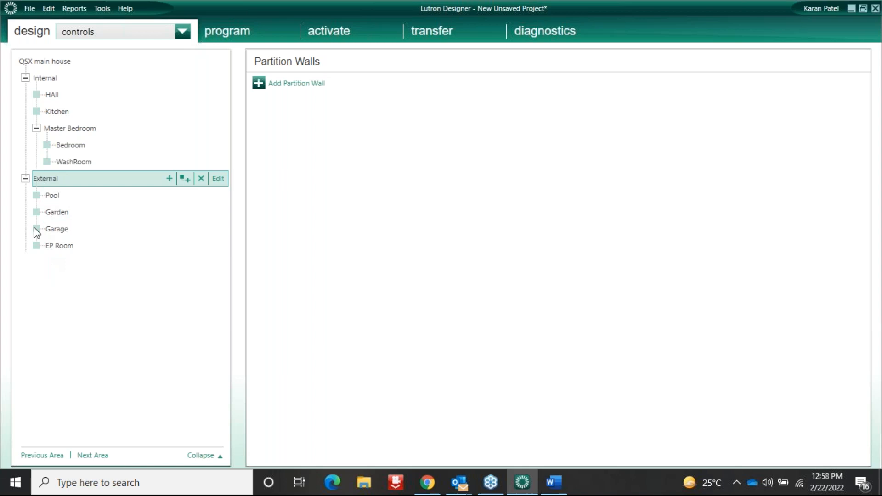
left_click(25, 179)
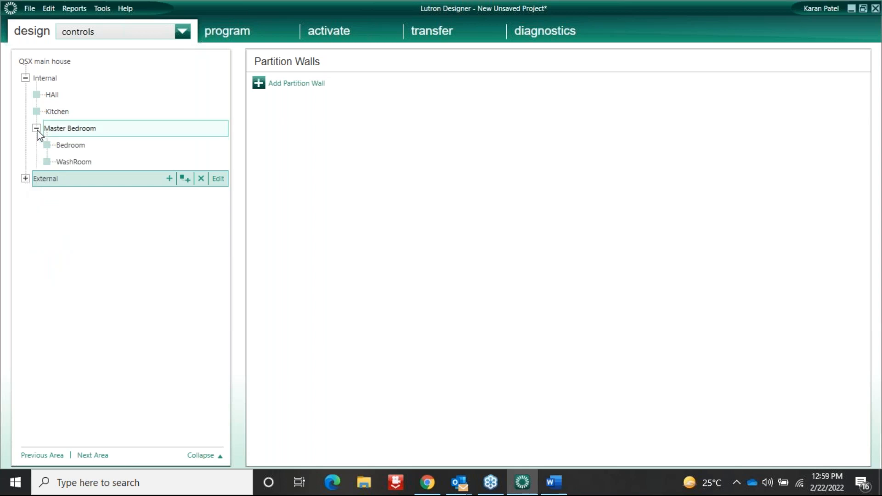
left_click(36, 128)
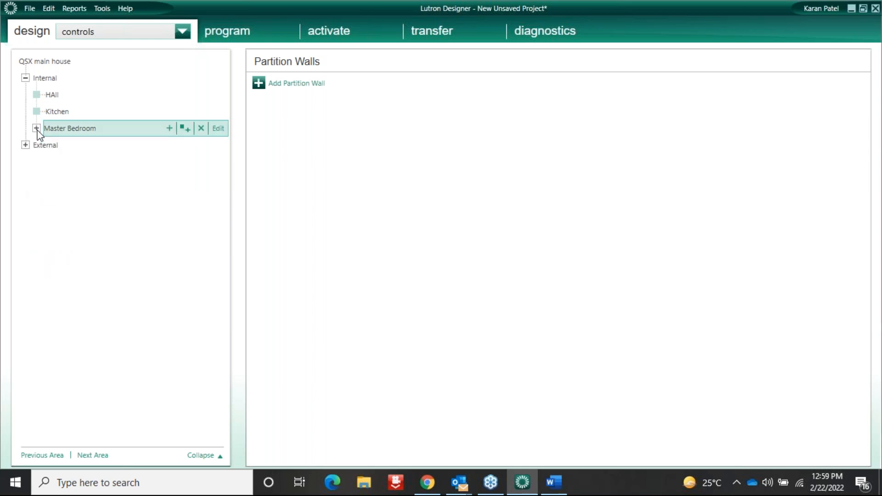
left_click(25, 78)
left_click(26, 78)
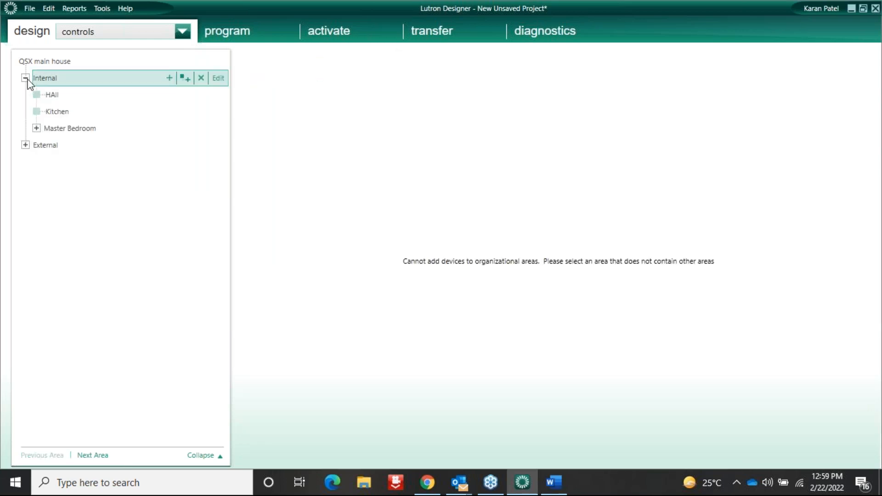
left_click(37, 128)
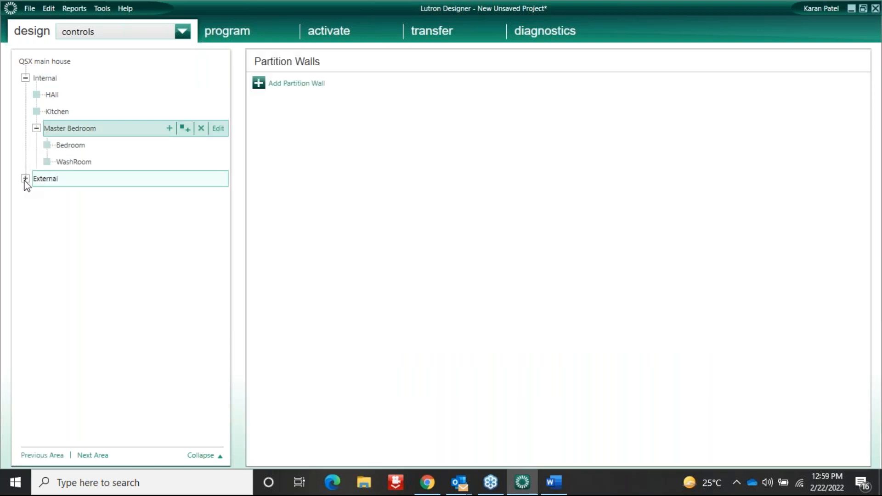
left_click(25, 179)
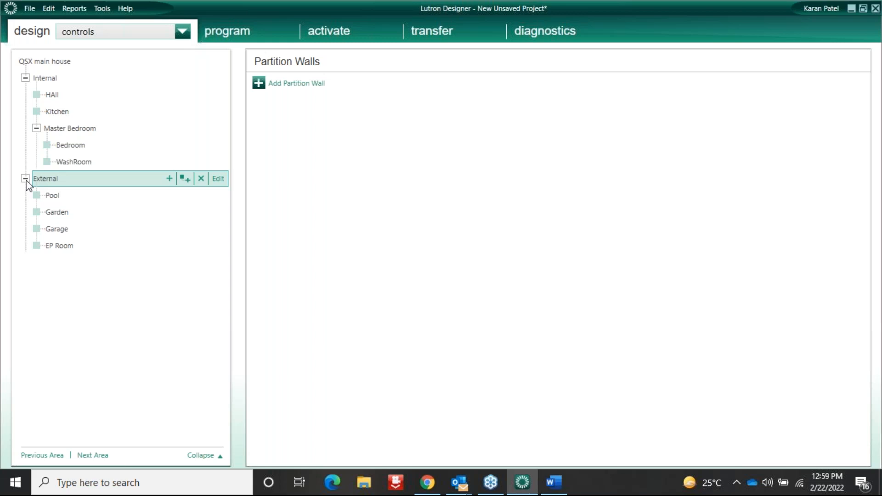
left_click(111, 35)
left_click(44, 84)
left_click(61, 60)
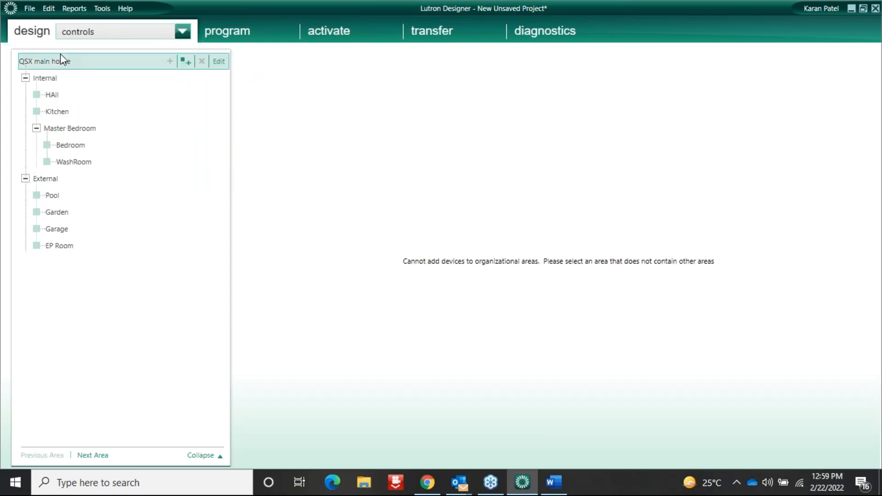
Switch to the QSX programming document in Word and read on from the area tree to Step 3, Create controls library.
left_click(553, 482)
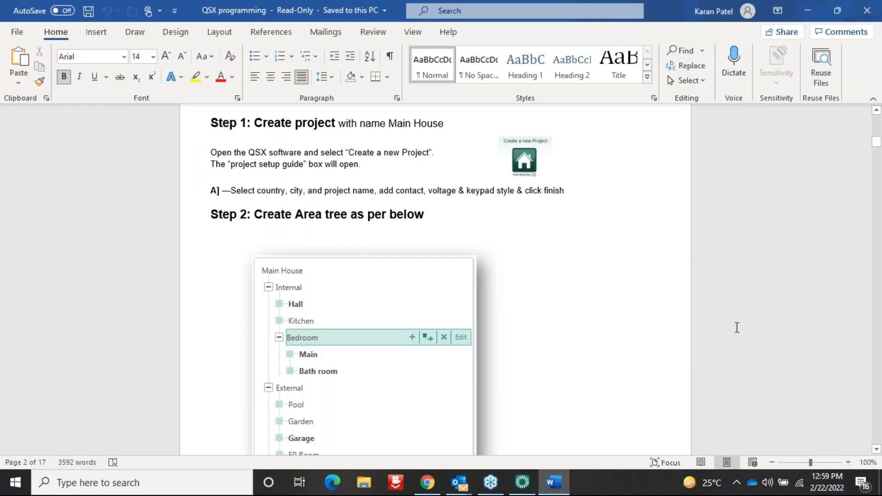
left_click(876, 449)
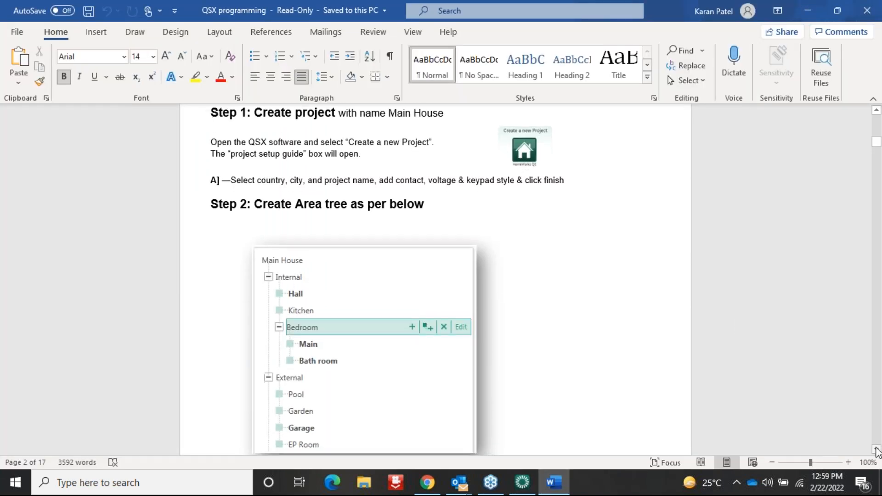
left_click(876, 449)
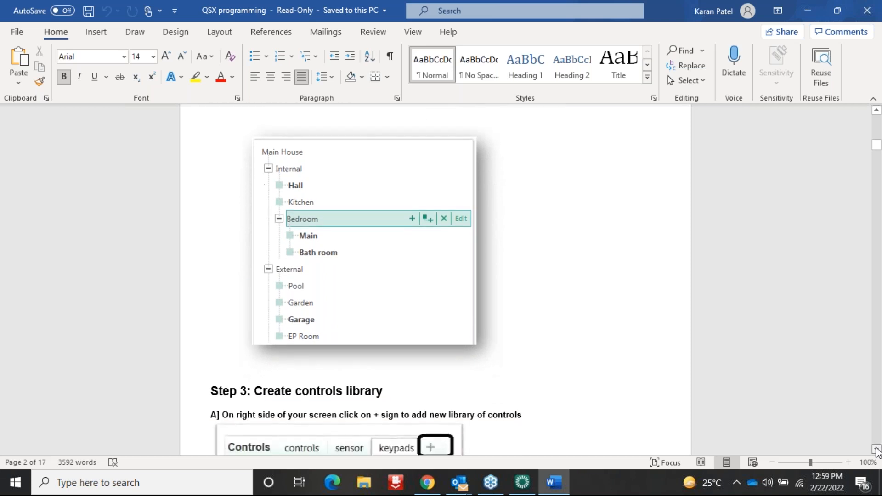
left_click(877, 449)
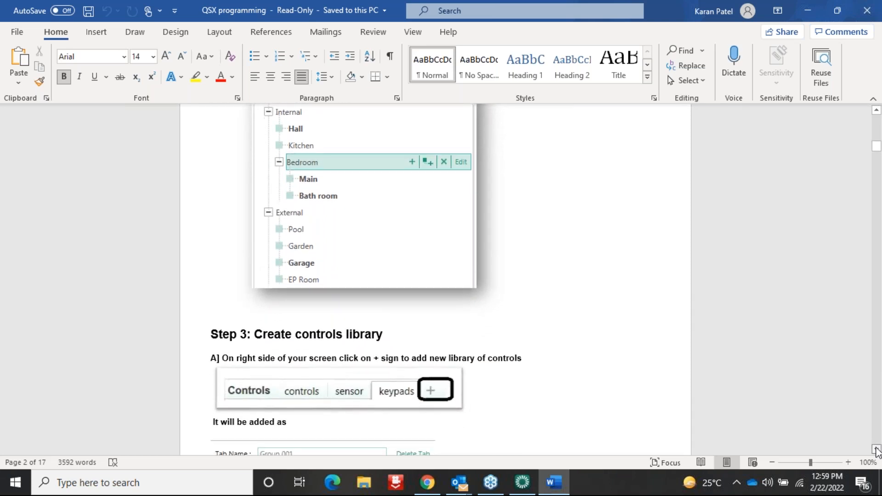
Read the Step 3 instructions on adding a controls library, switch to Lutron Designer and select the HAll area under Internal.
left_click(876, 450)
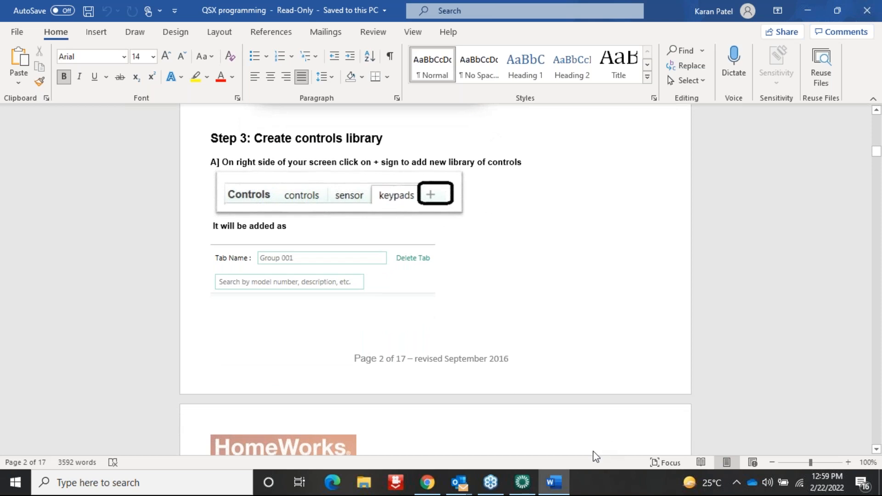
left_click(522, 482)
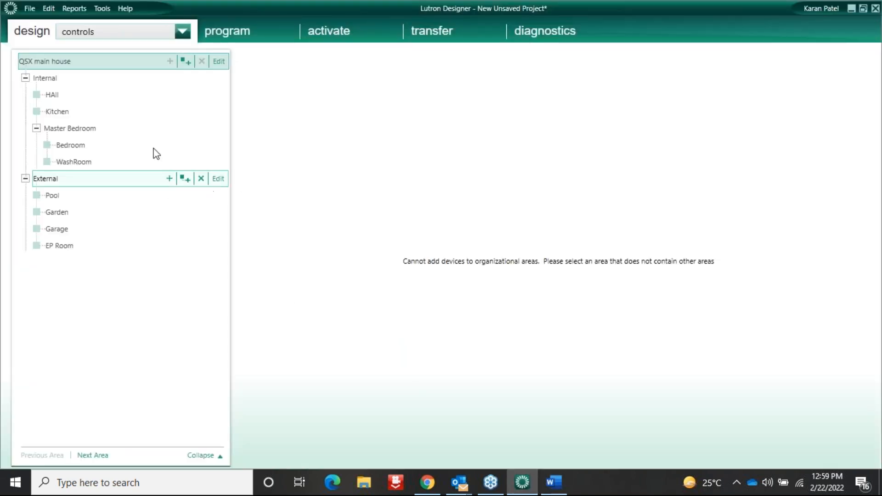
left_click(53, 95)
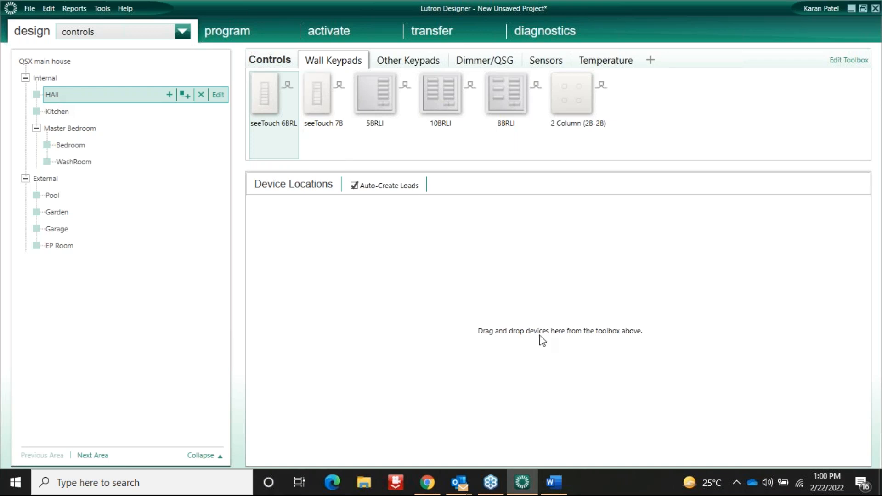
Switch to the QSX programming document in Word and go back to the floor plan and its device legend to review them.
left_click(557, 484)
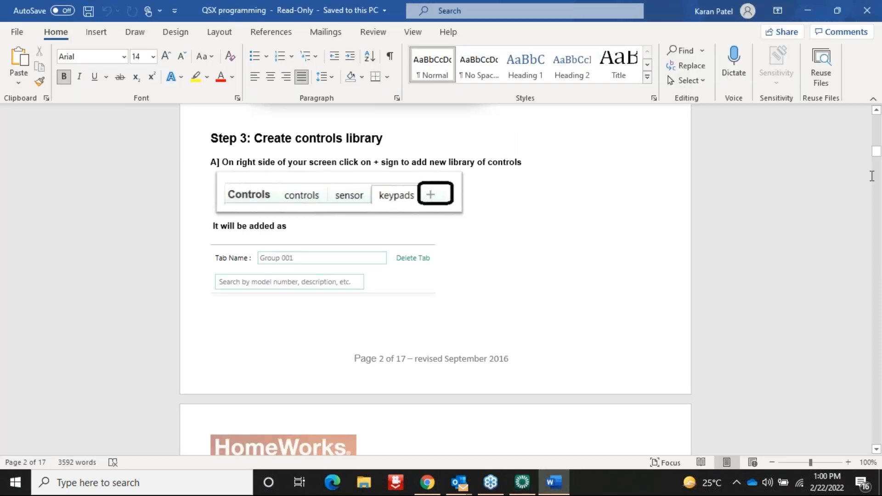
left_click(877, 138)
left_click_drag(878, 137, 878, 122)
left_click(878, 156)
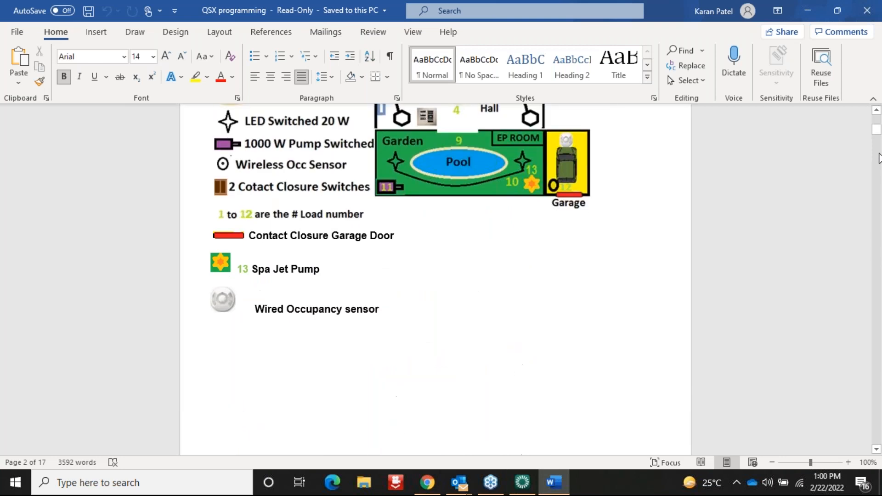
left_click(876, 112)
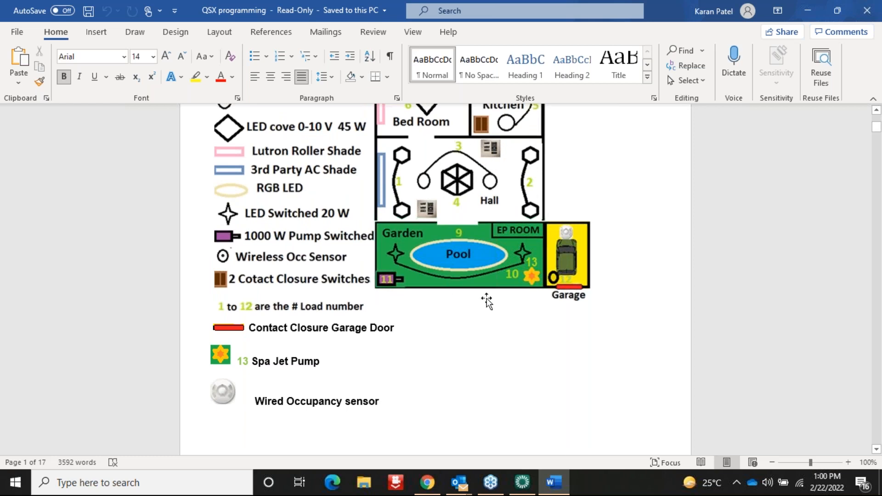
Switch back to Lutron Designer's controls design view and look through the toolbox's Other Keypads, Dimmer/QSG, Sensors and Temperature devices.
left_click(521, 489)
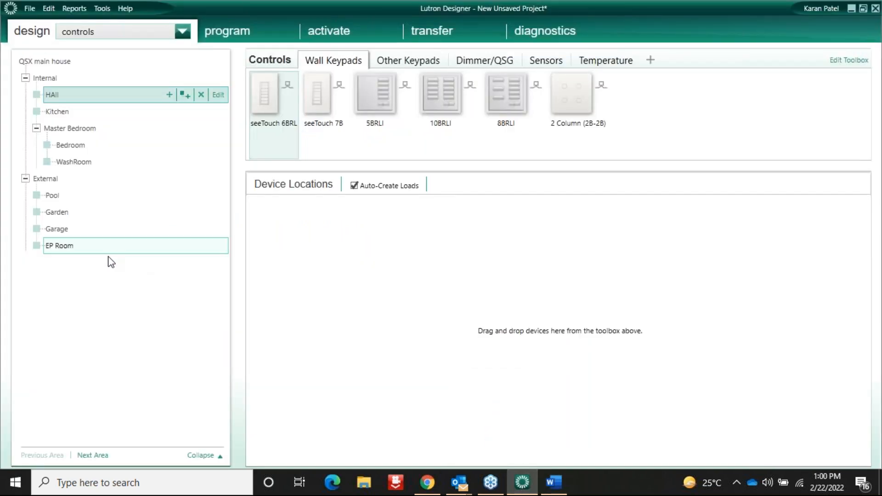
left_click(123, 32)
left_click(106, 48)
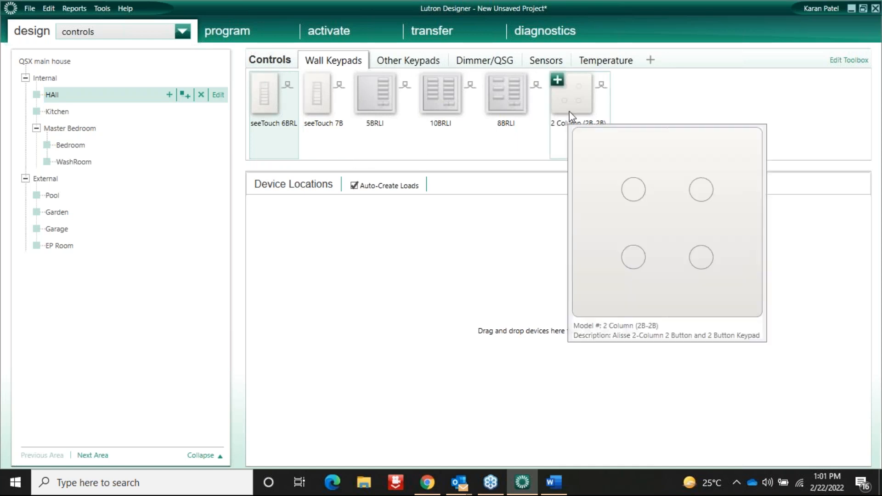
left_click(416, 64)
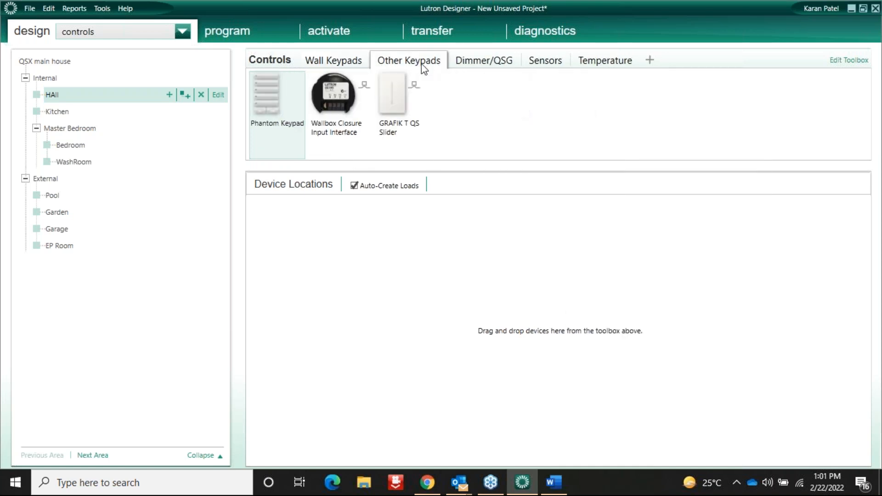
mouse_move(348, 99)
left_click(500, 61)
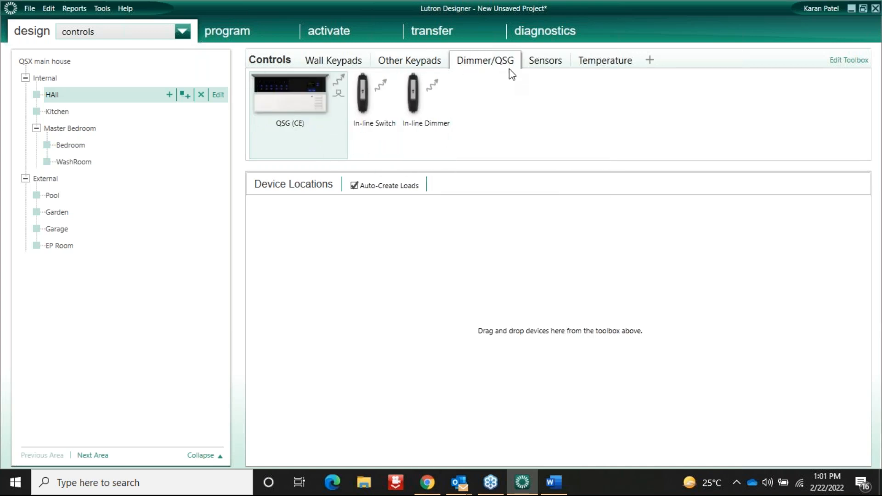
left_click(554, 60)
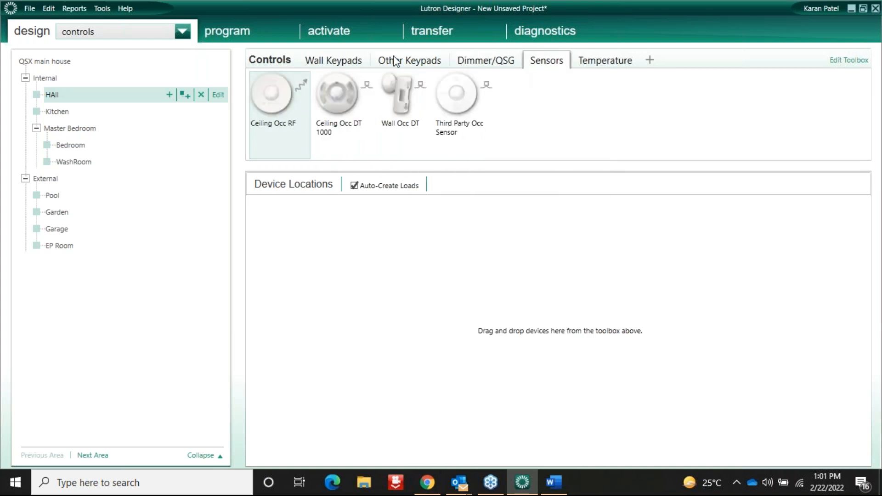
mouse_move(300, 92)
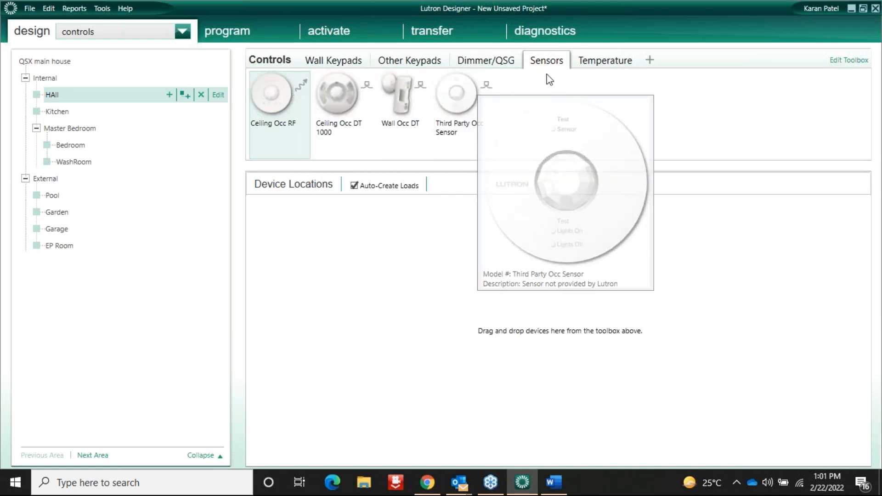
left_click(594, 63)
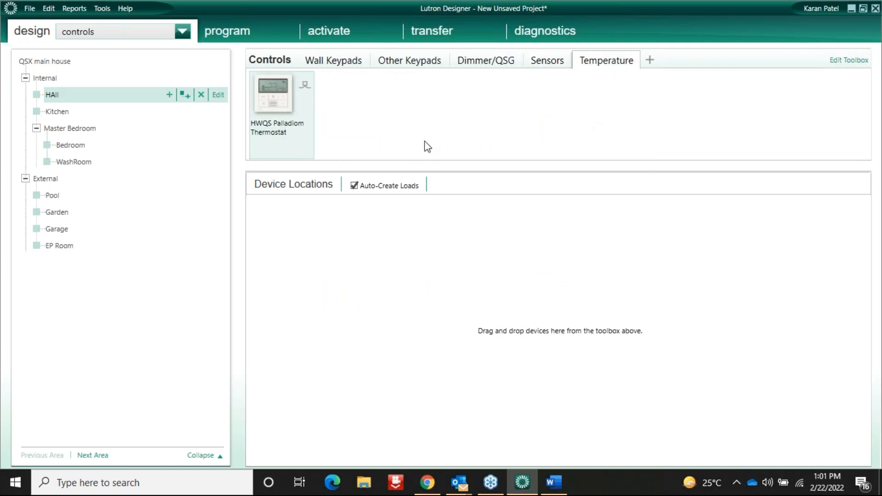
Switch to the QSX programming document in Word and read Step 3 for the library tab name and the required controls.
left_click(554, 482)
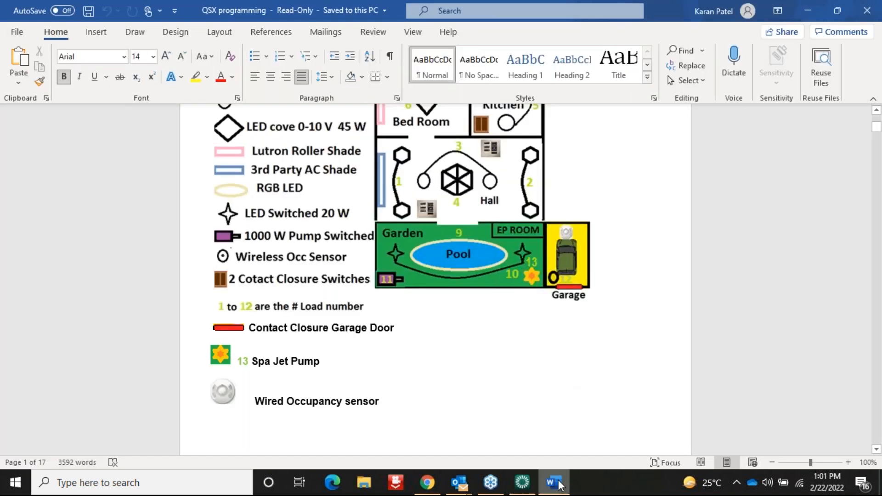
scroll(877, 404, "down", 5)
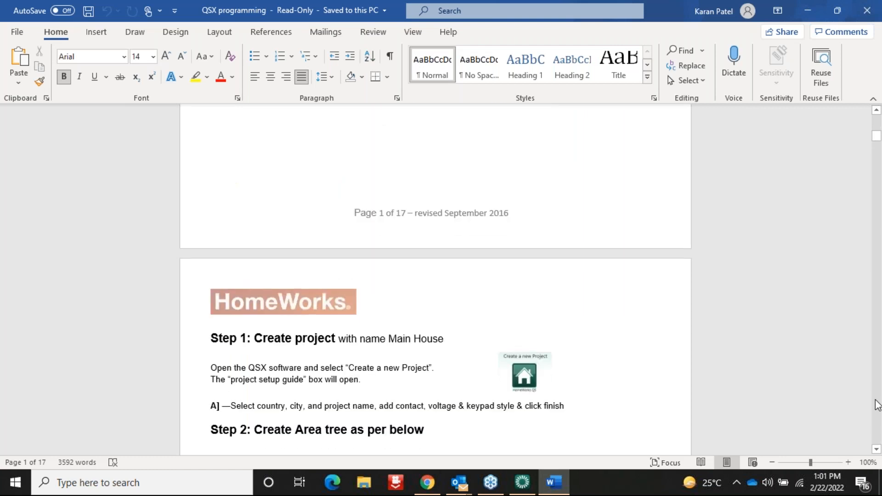
scroll(876, 450, "down", 7)
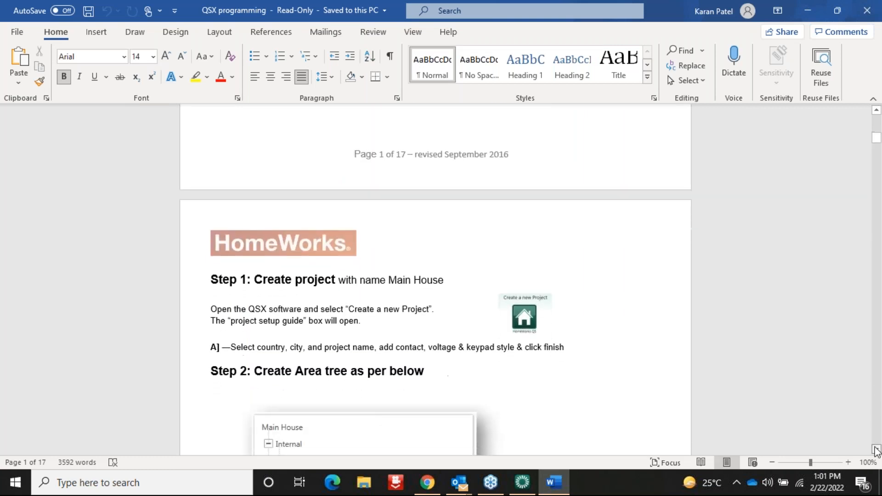
scroll(876, 450, "down", 8)
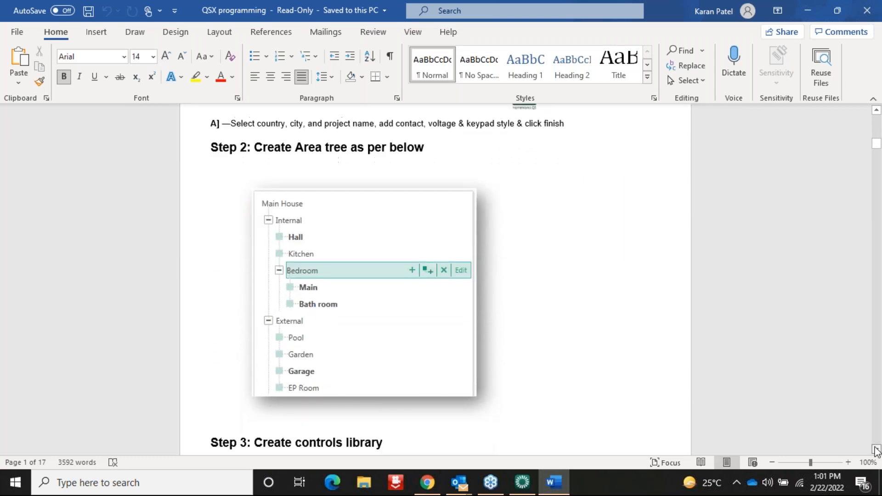
scroll(877, 450, "down", 1)
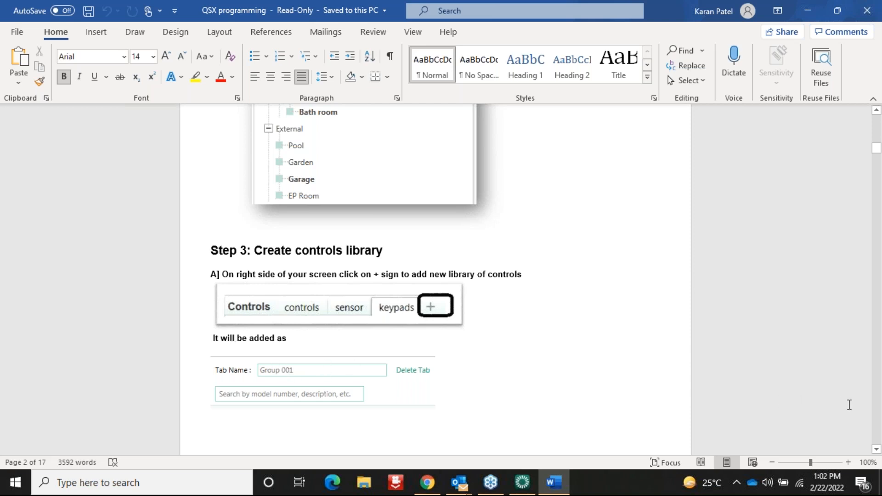
left_click(876, 449)
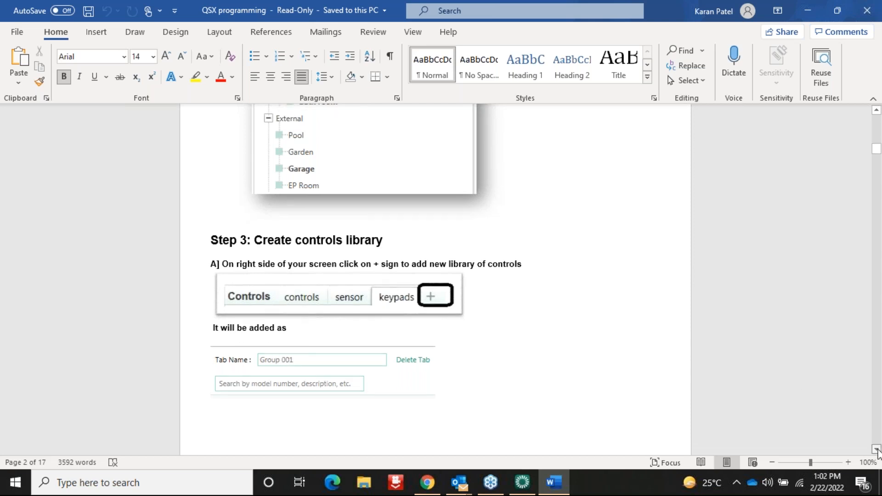
left_click(877, 450)
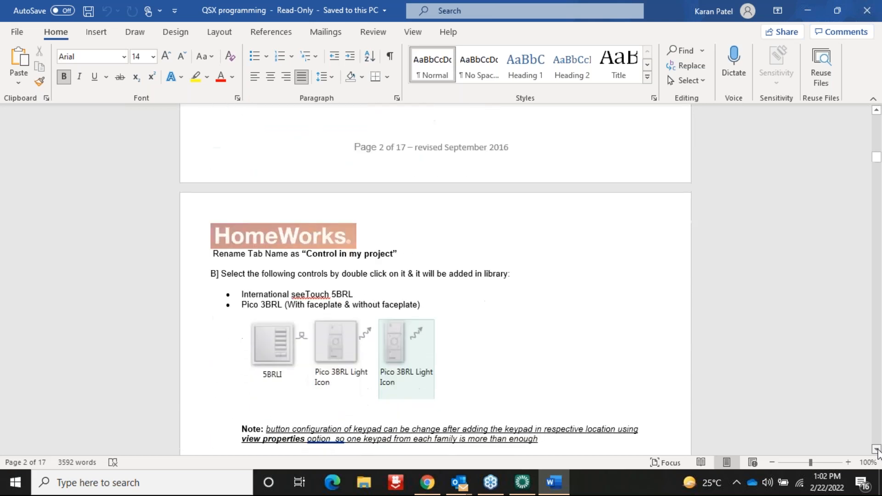
left_click(877, 450)
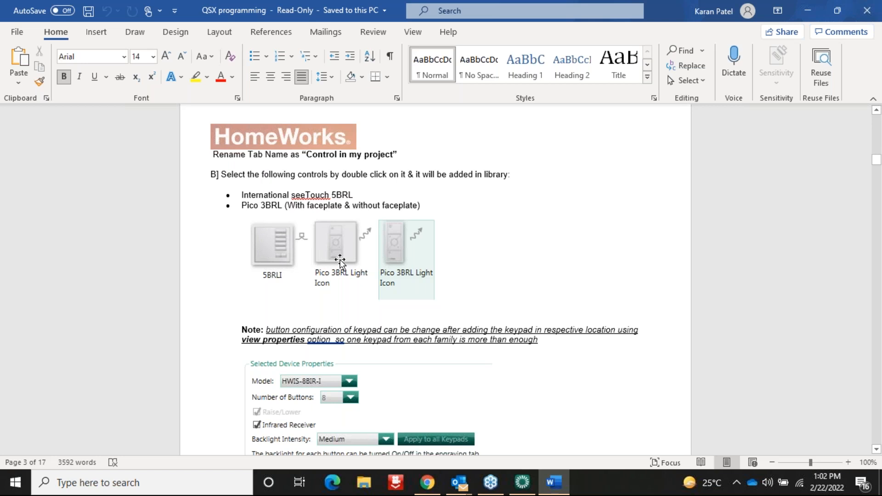
Switch to Lutron Designer, add a new tab to the controls toolbox and name it Control in my project.
left_click(524, 483)
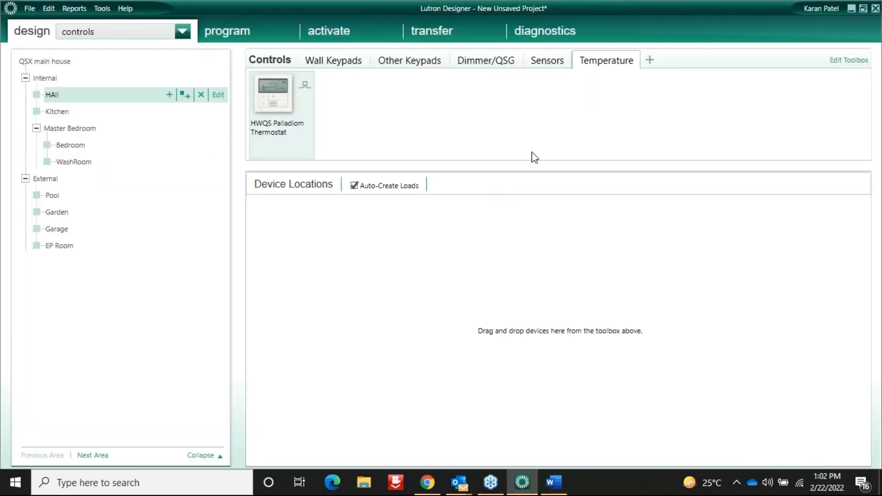
left_click(650, 61)
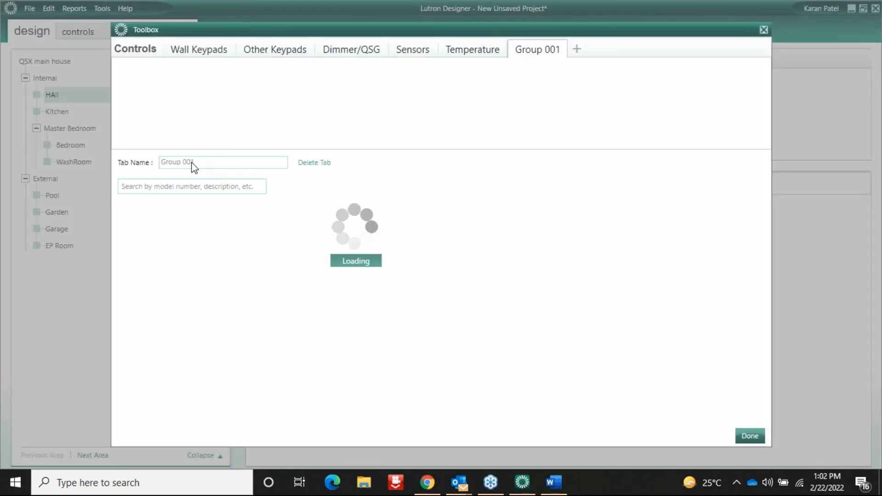
left_click(196, 161)
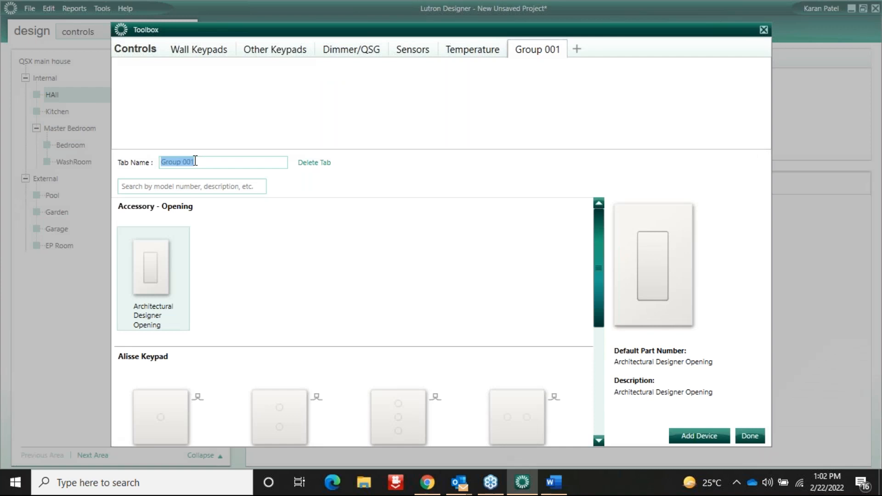
type("Contro")
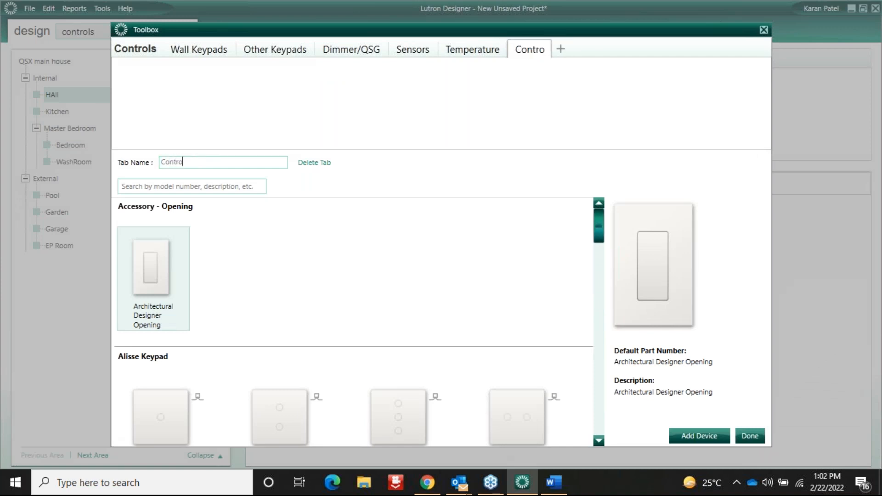
type("l in m")
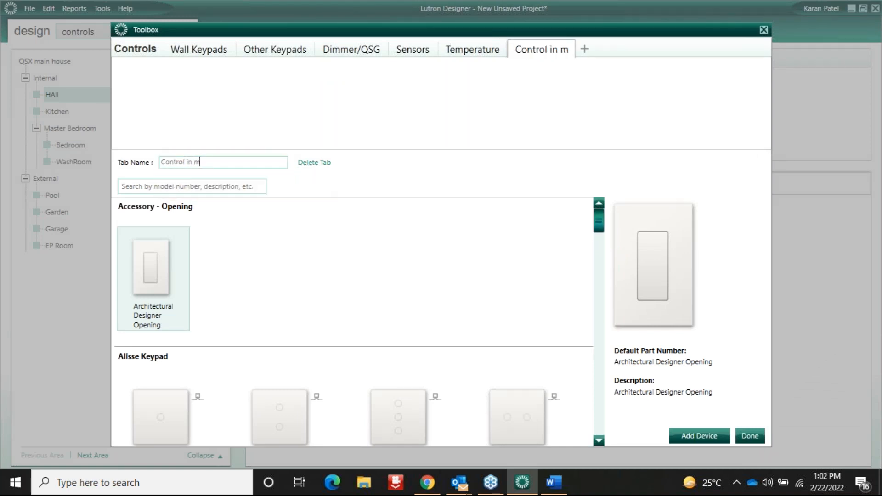
type("y pro")
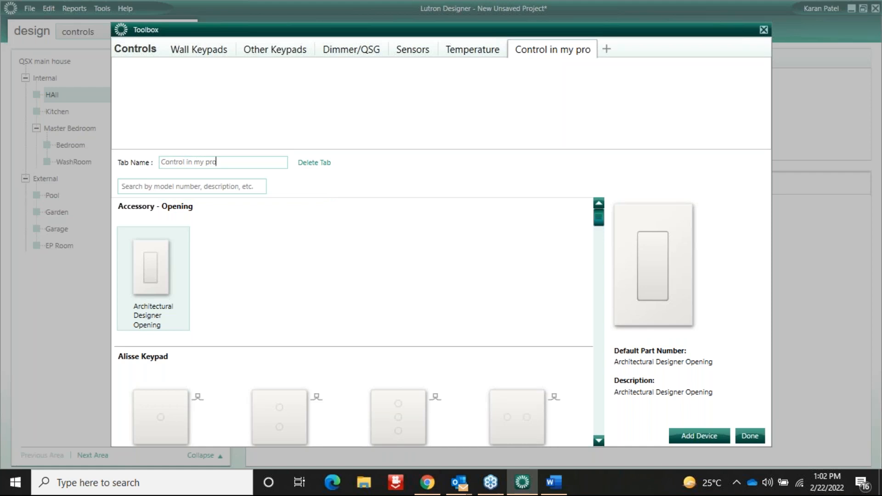
type("ject")
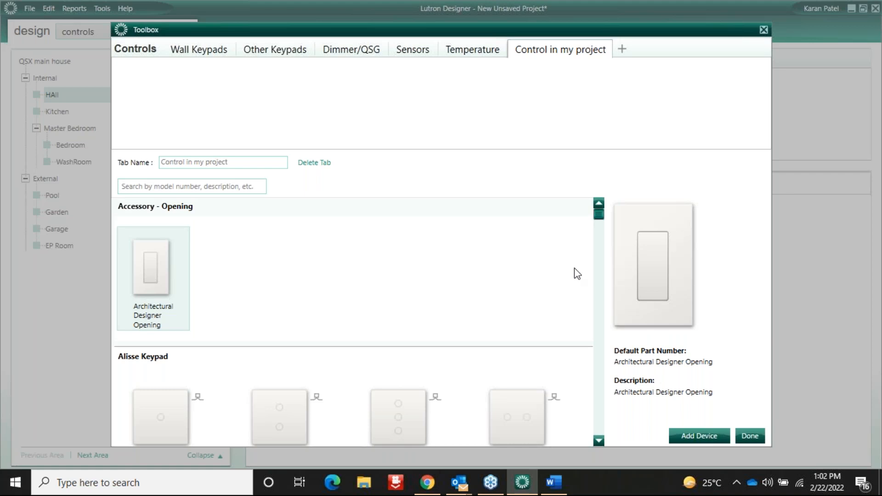
Add the Pico 3BRL with faceplate to the Control in my project tab, using the Pico 3BRL Light Icon part number.
left_click(602, 348)
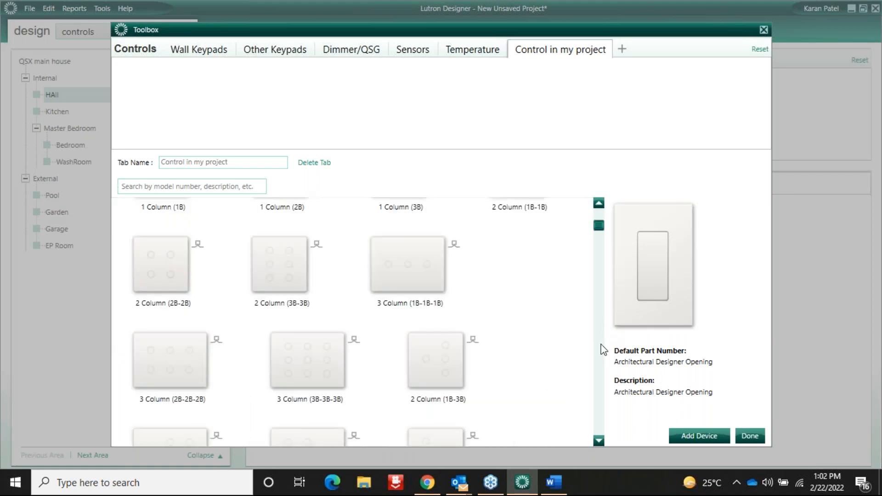
left_click(601, 345)
left_click(601, 345)
left_click(601, 344)
left_click(602, 349)
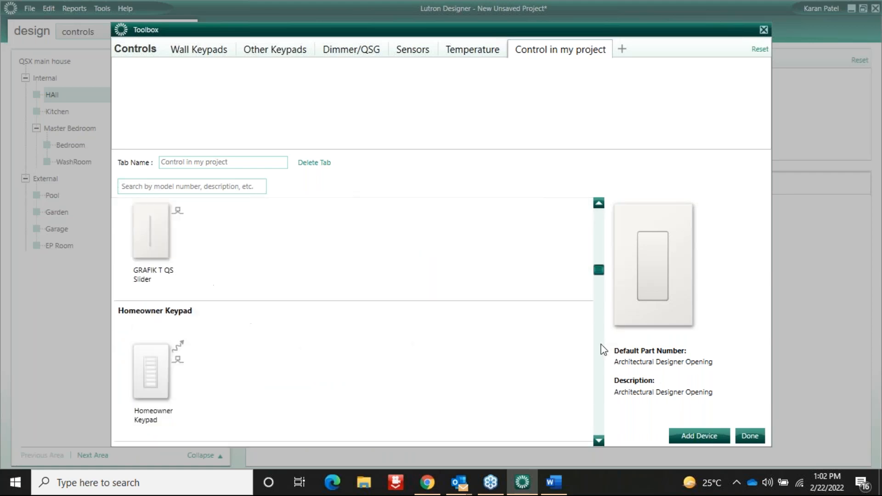
left_click(601, 349)
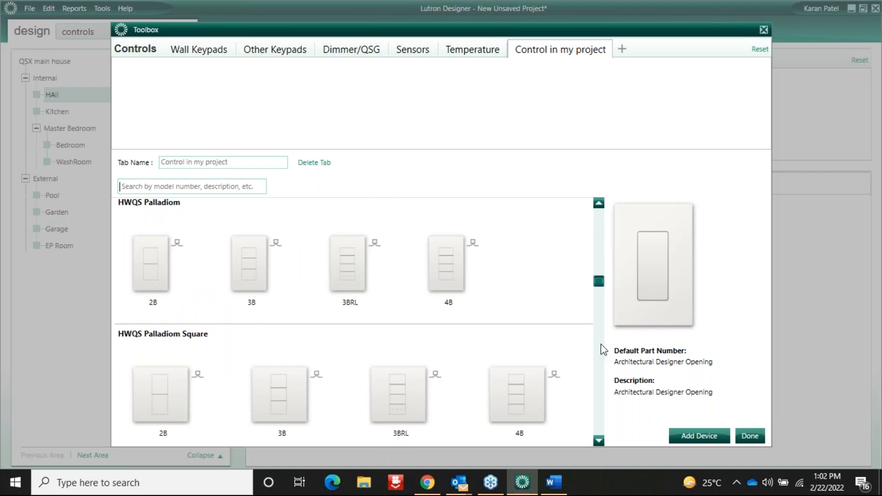
left_click(603, 349)
left_click(603, 349)
left_click(603, 350)
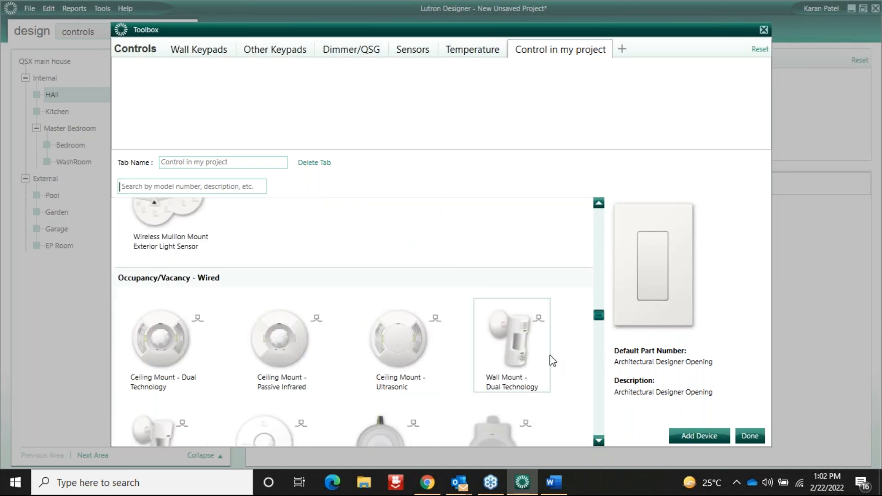
left_click(603, 403)
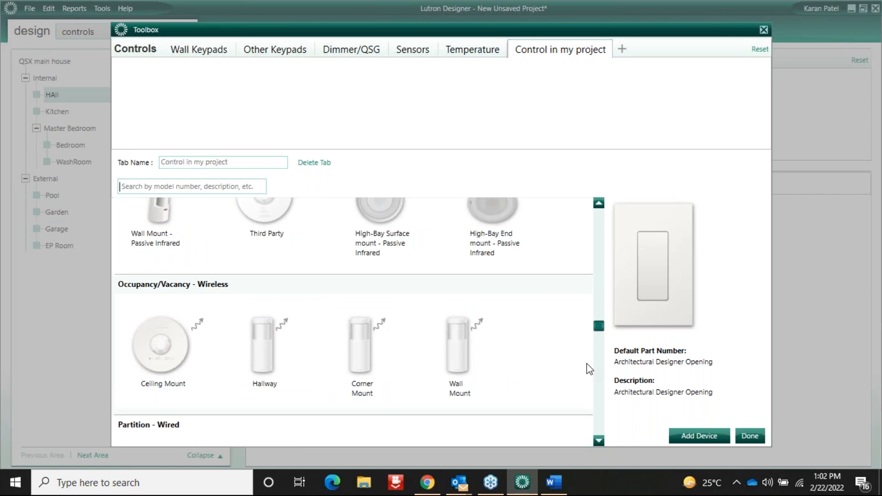
left_click(601, 411)
left_click(602, 411)
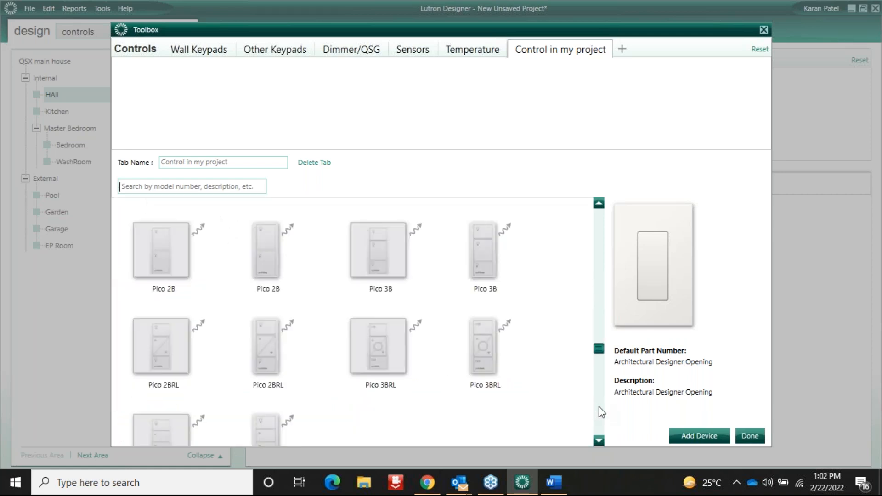
left_click(599, 442)
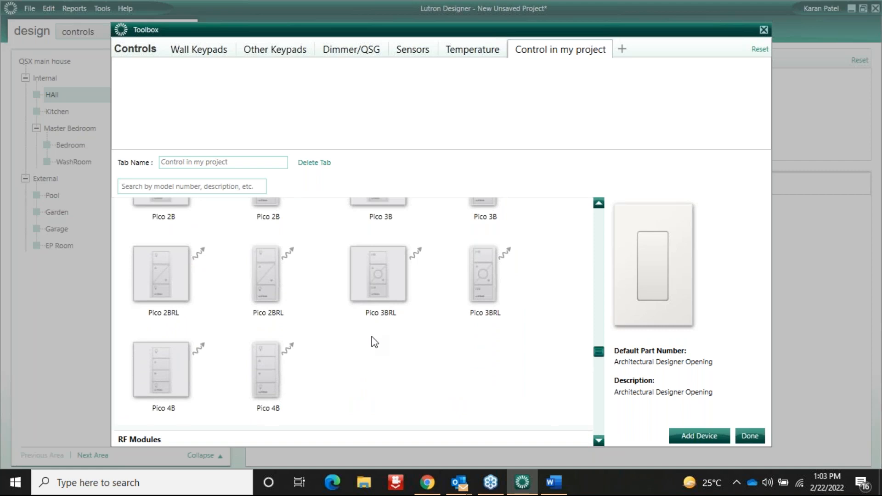
left_click(376, 282)
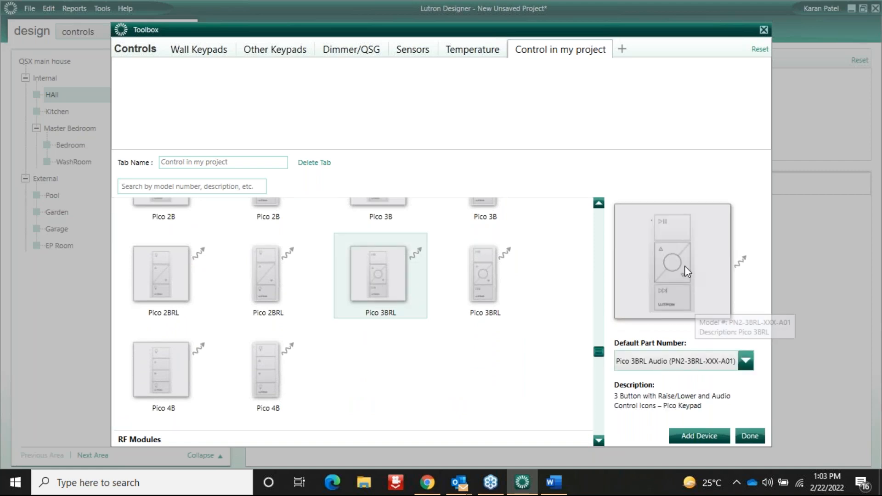
left_click(745, 360)
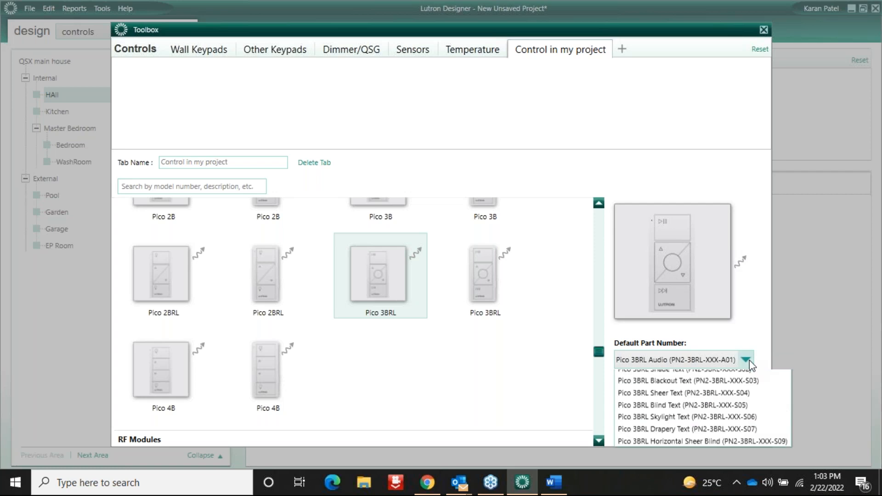
left_click(743, 389)
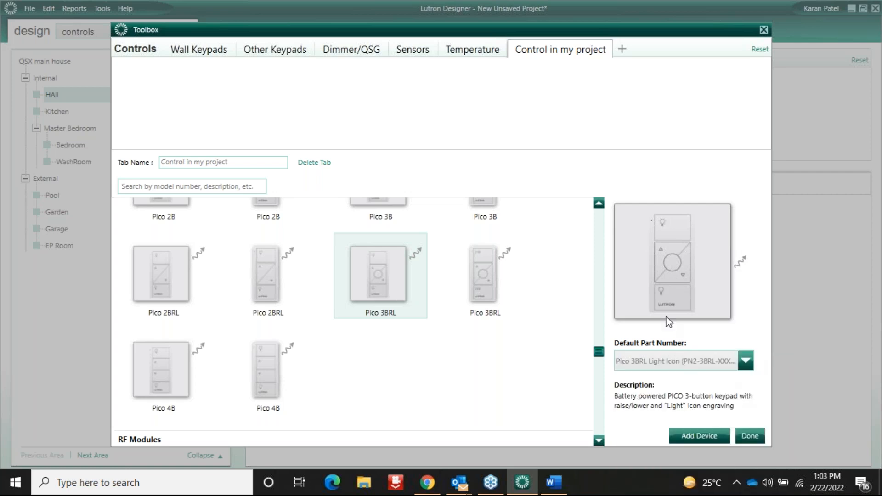
left_click(699, 437)
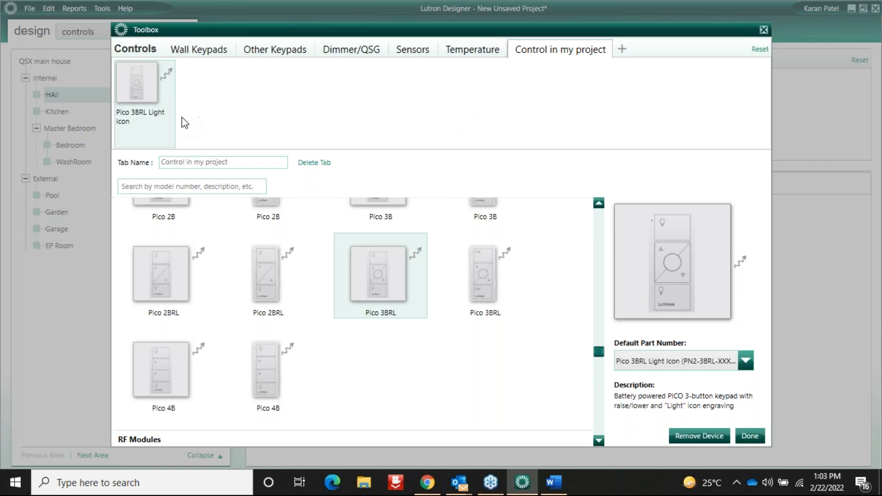
Add the Pico 3BRL without faceplate to the same library tab with part number Pico 3BRL Light Icon (PN2-3BRL-XXX-L01).
mouse_move(130, 89)
left_click(487, 277)
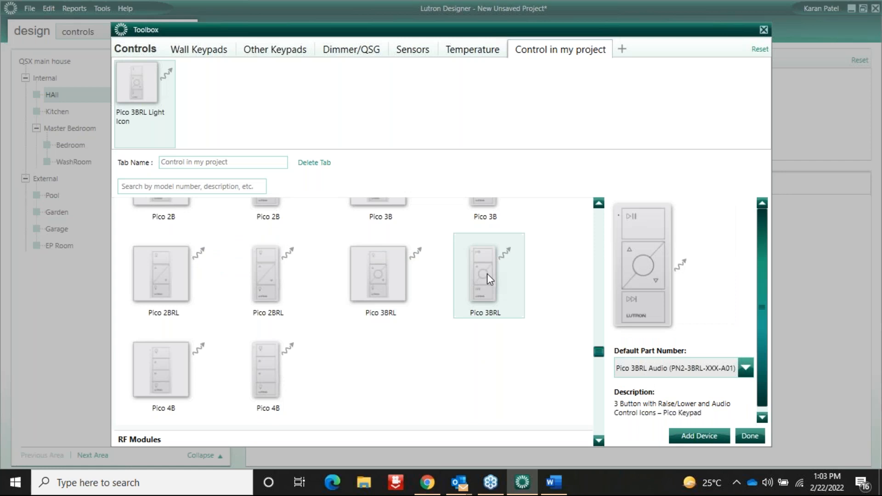
left_click(744, 367)
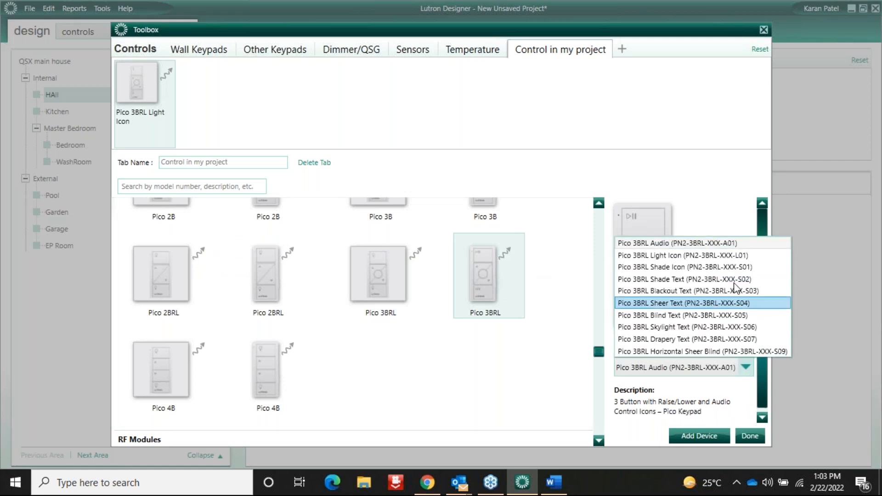
left_click(735, 256)
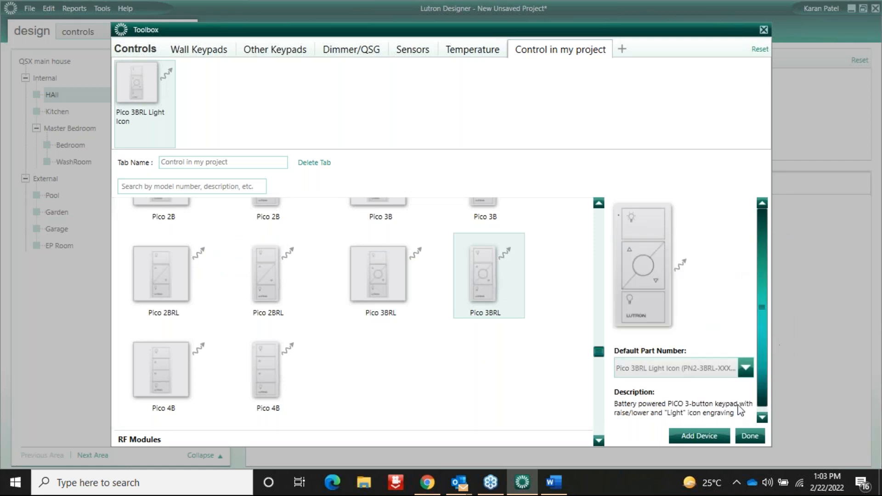
left_click(703, 436)
Add the 5BRL keypad from seeTouch International - Architectural Insert to the library tab and finish editing the toolbox.
scroll(594, 399, "down", 4)
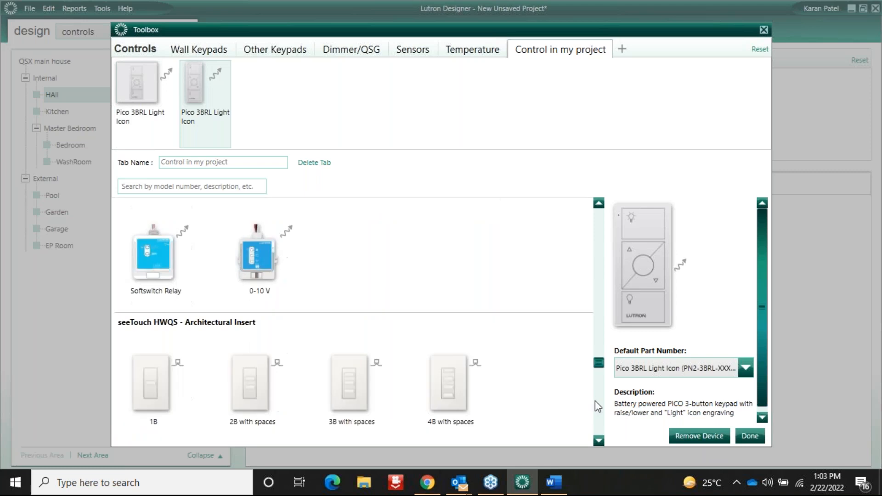
scroll(594, 400, "down", 5)
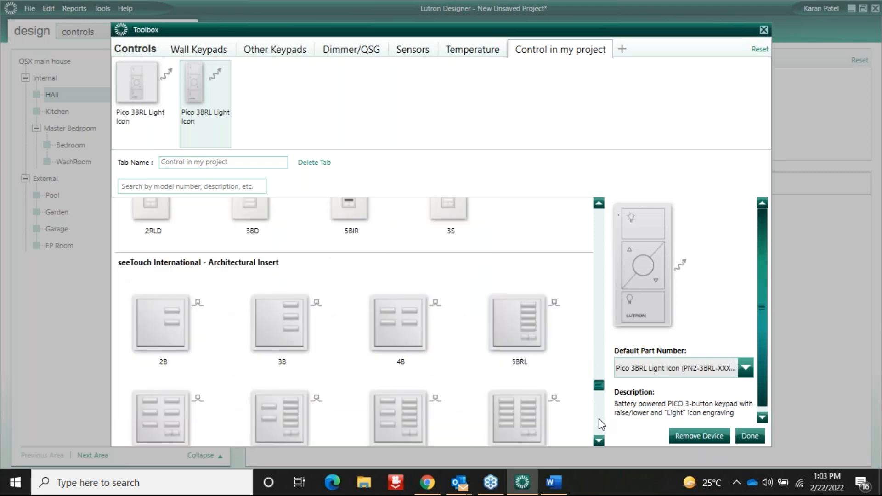
left_click(596, 348)
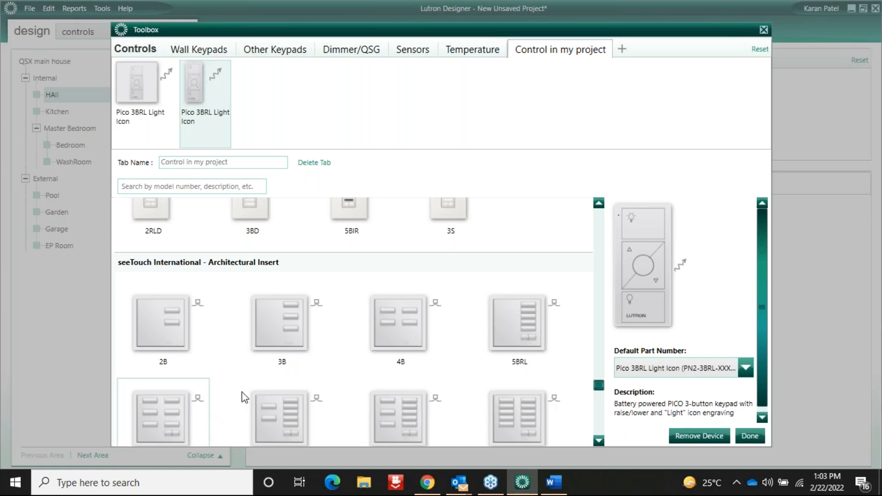
left_click(506, 330)
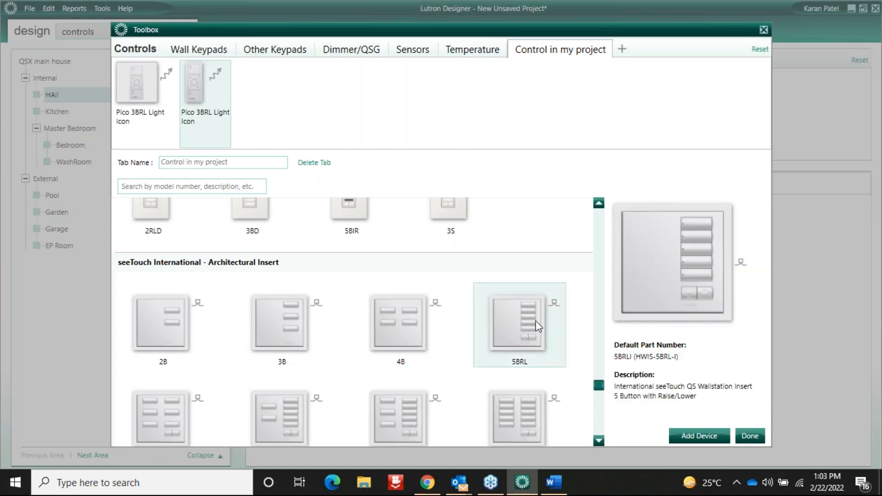
double_click(521, 326)
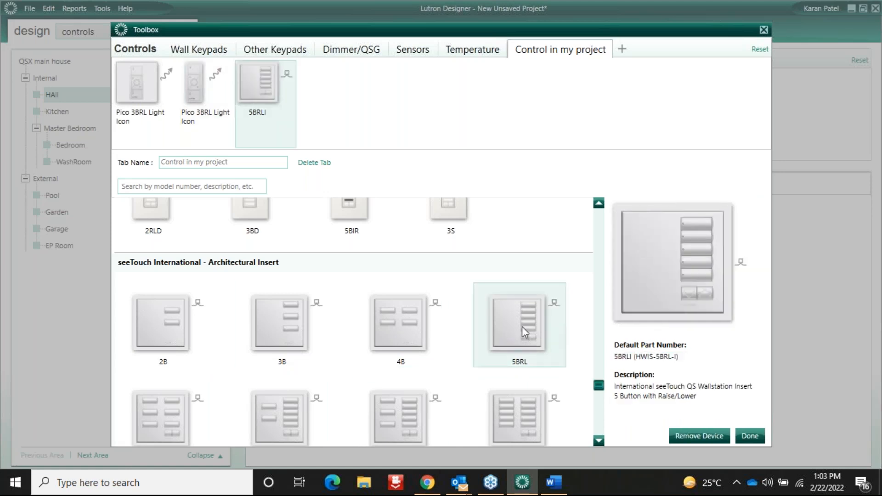
mouse_move(247, 83)
mouse_move(133, 90)
left_click(751, 437)
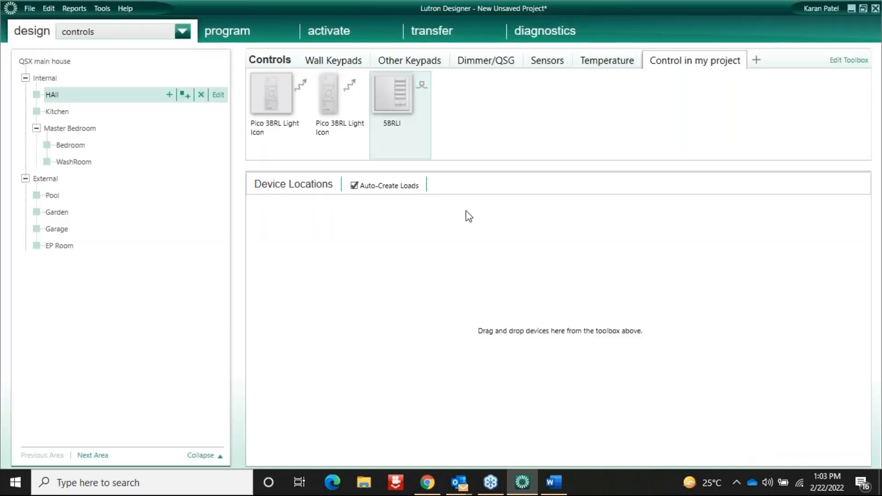
Go through the Kitchen, Bedroom and WashRoom areas to check that the custom controls library is available in each.
mouse_move(338, 97)
mouse_move(274, 112)
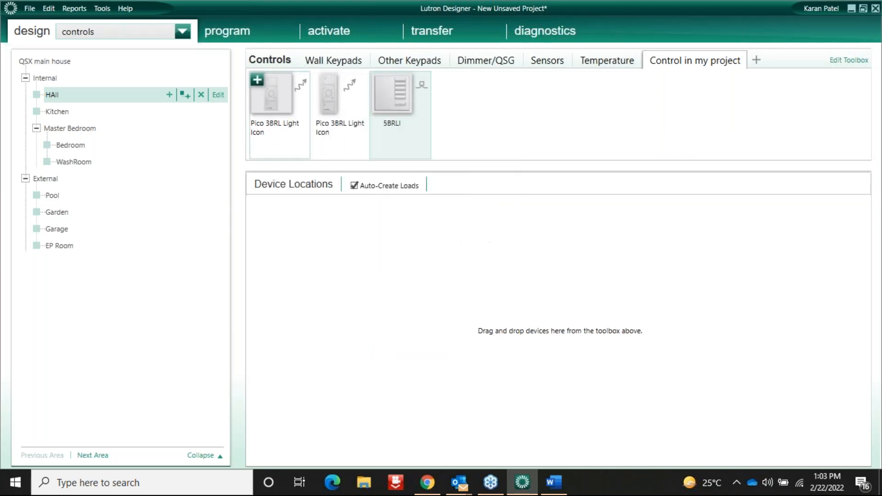
left_click(63, 114)
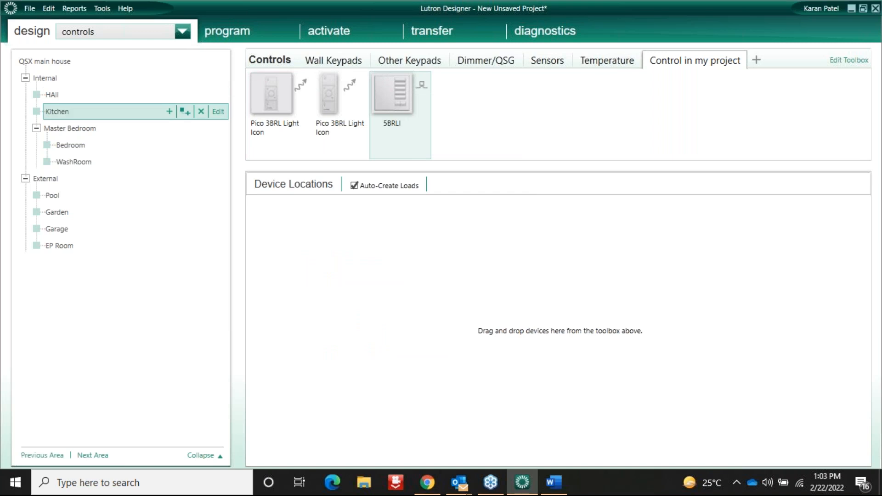
left_click(78, 146)
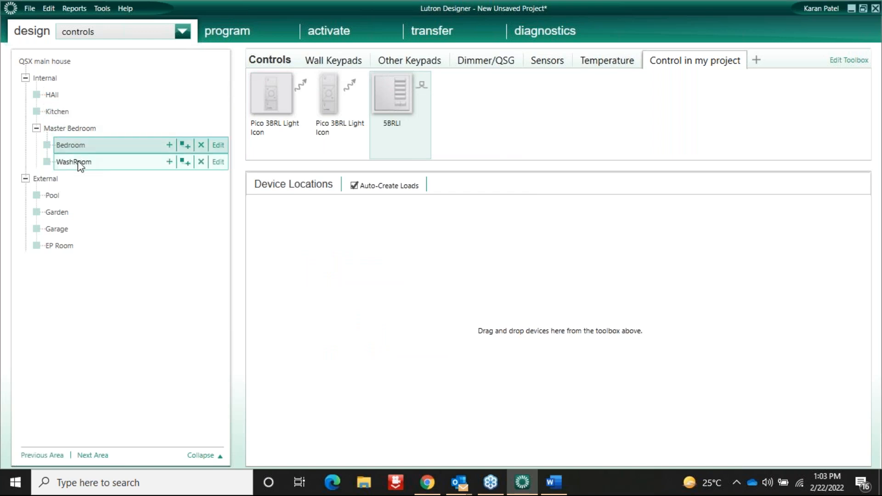
left_click(78, 162)
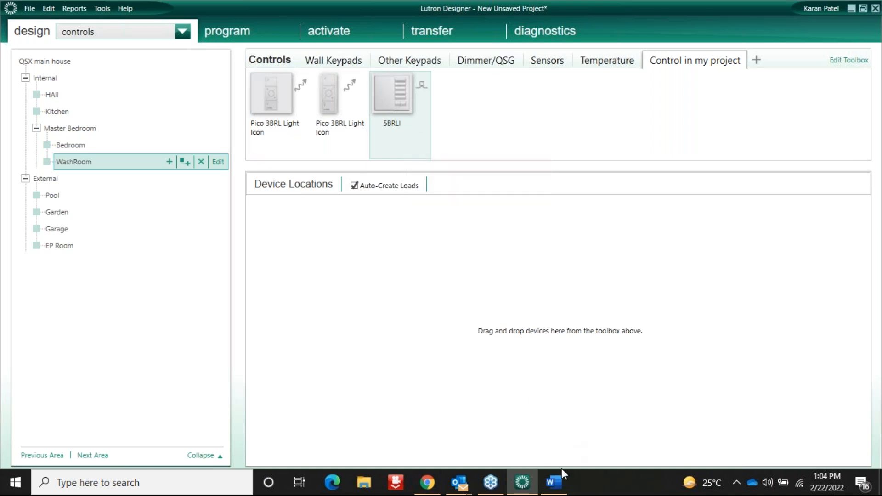
Switch to the QSX programming document in Word and read part C for the sensor library's name and required sensors.
left_click(554, 481)
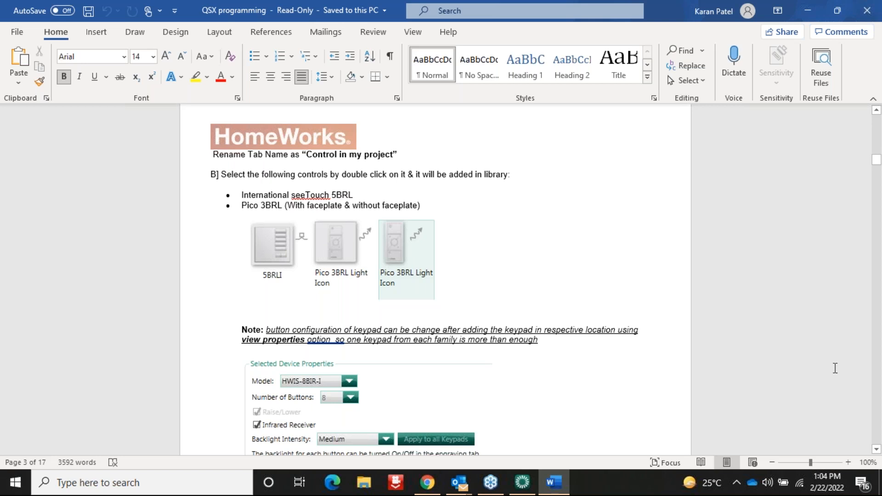
left_click_drag(876, 452, 876, 451)
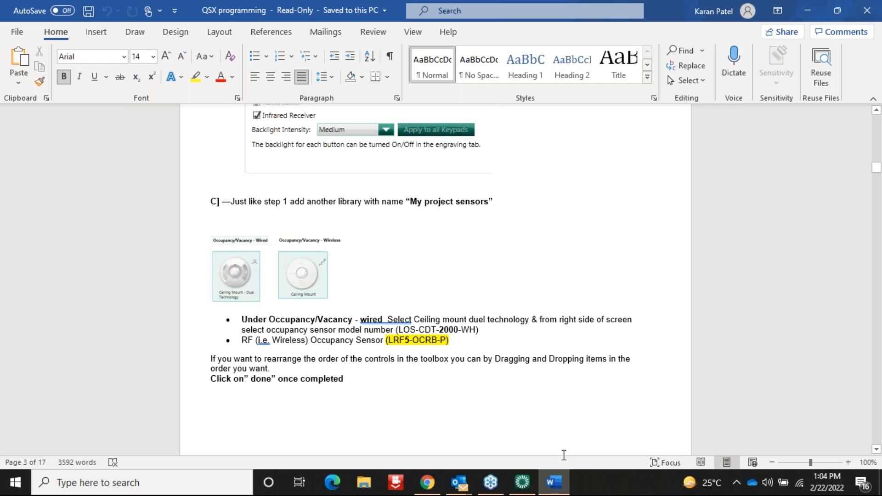
Switch to Lutron Designer, add another tab to the controls toolbox and name it Sensors in my project.
left_click(522, 482)
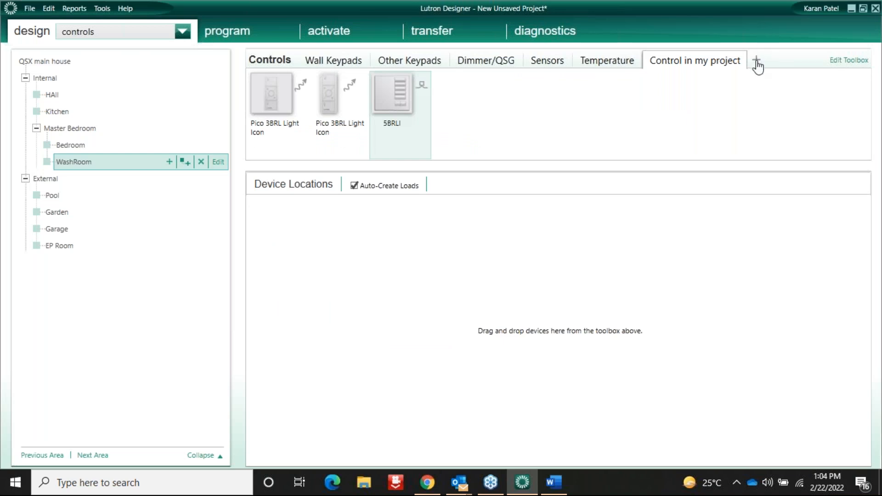
mouse_move(387, 114)
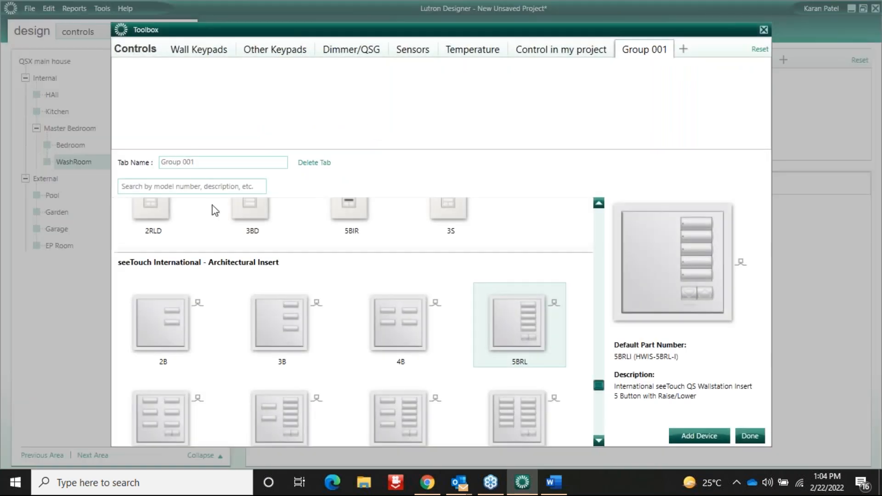
left_click(200, 162)
type("Contro")
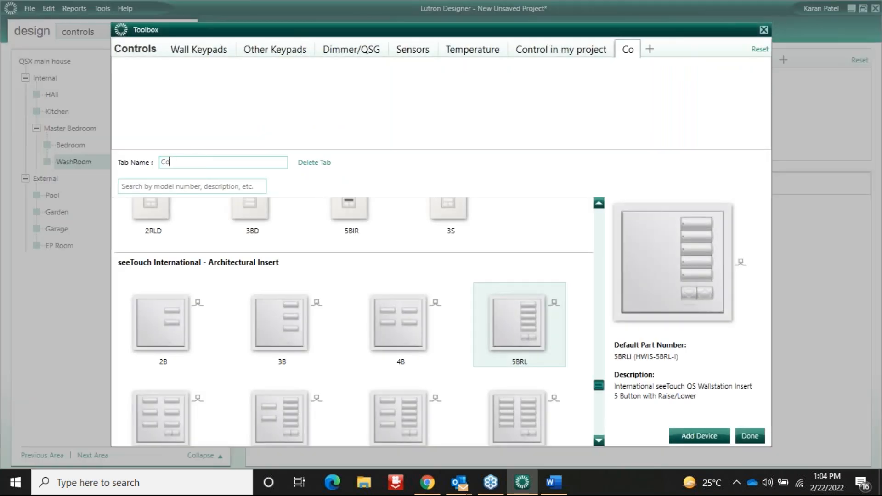
key("BackSpace")
key("BackSpace")
key("BackSpace")
key("BackSpace")
key("BackSpace")
key("BackSpace")
type("Senso")
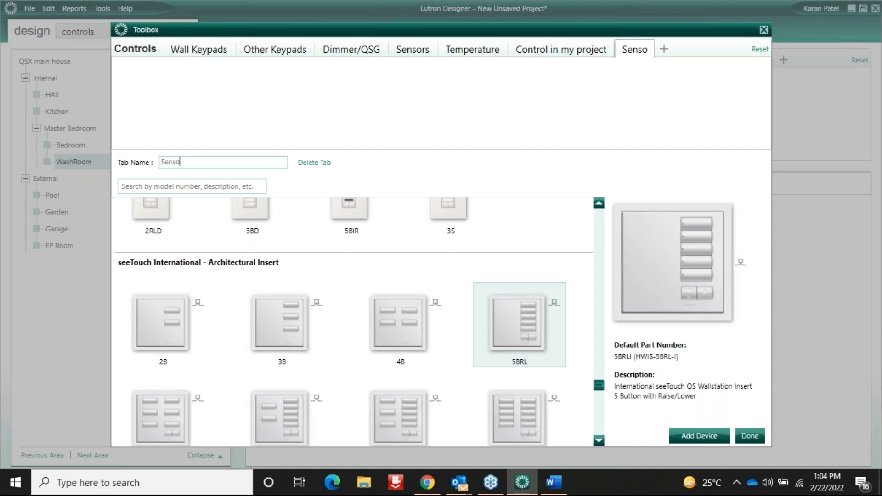
type("rs in my project")
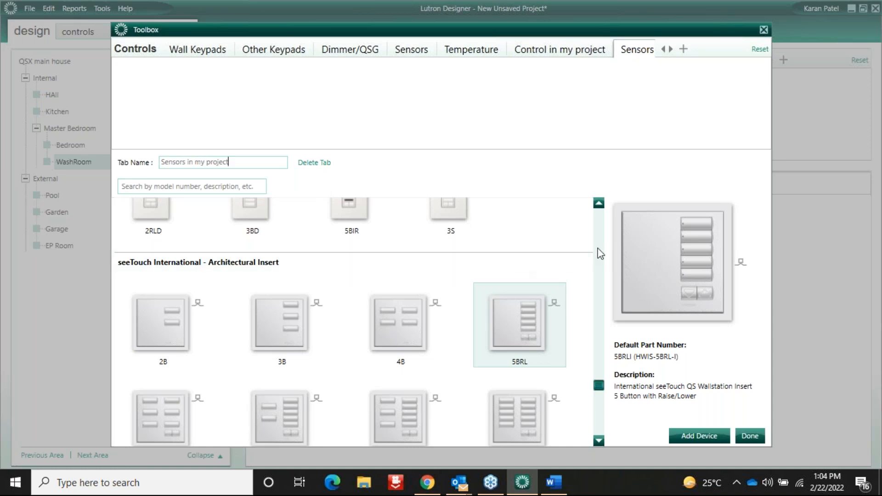
Add the Ceiling Mount sensor from Occupancy/Vacancy - Wireless to the Sensors in my project tab.
scroll(598, 253, "up", 10)
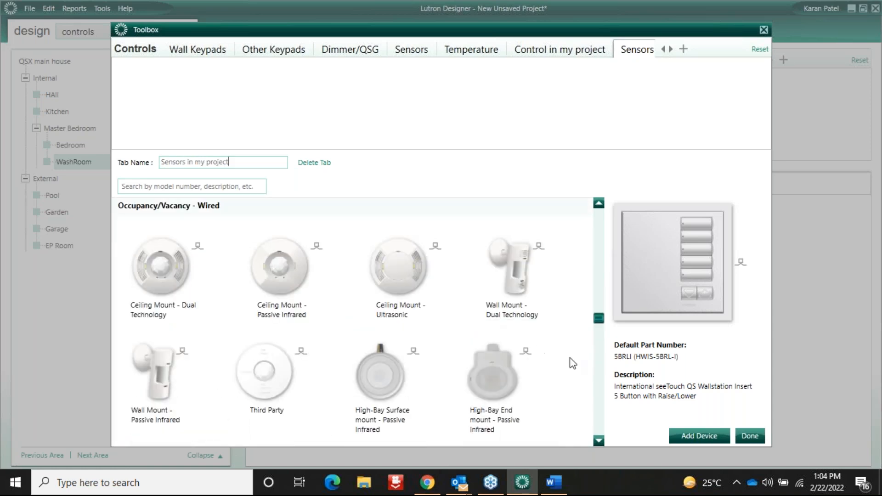
scroll(599, 366, "down", 3)
double_click(185, 287)
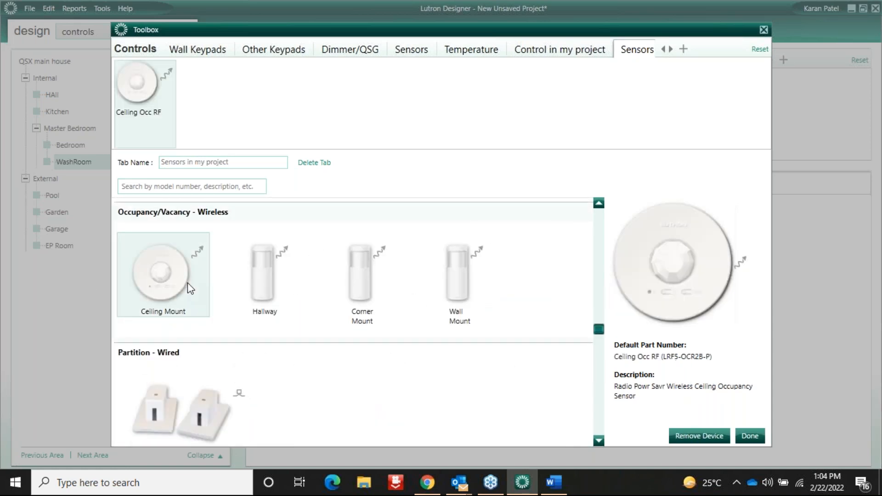
Add the wired Ceiling Mount - Dual Technology sensor with part number Ceiling Occ DT 1000 CCO (LOS-CDT-1000R-WH) to Sensors in my project and finish editing.
scroll(602, 309, "up", 3)
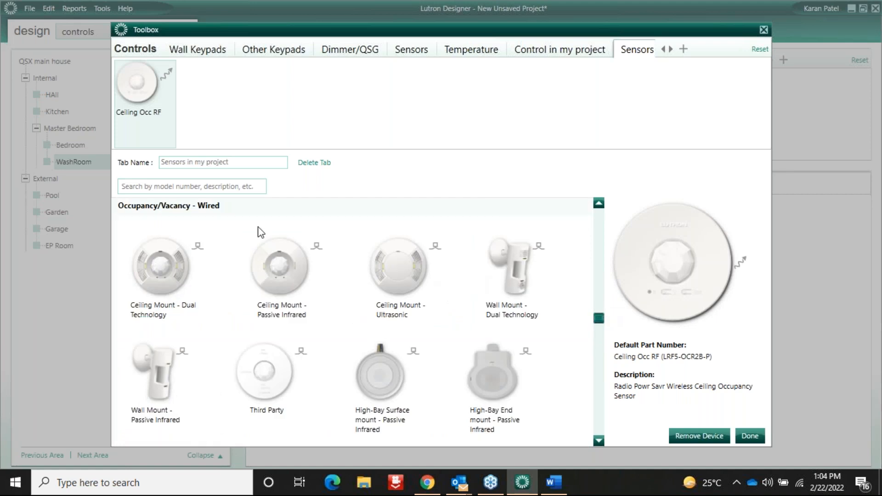
left_click(160, 280)
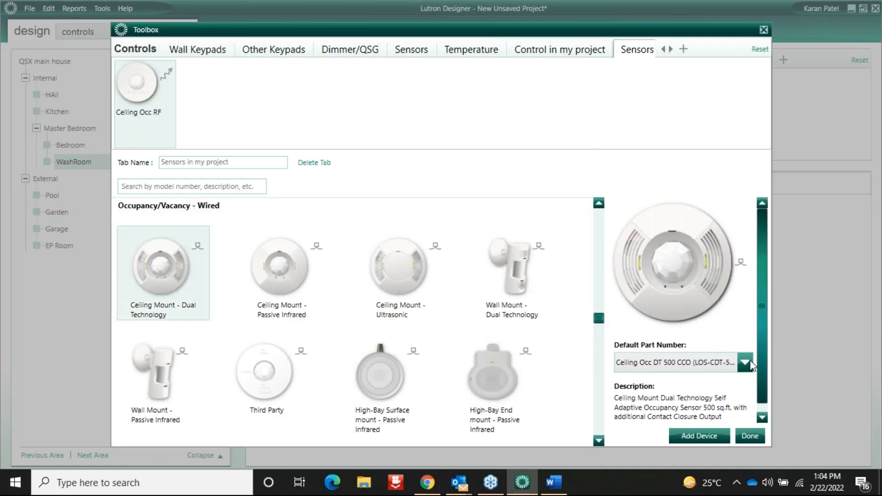
left_click(745, 362)
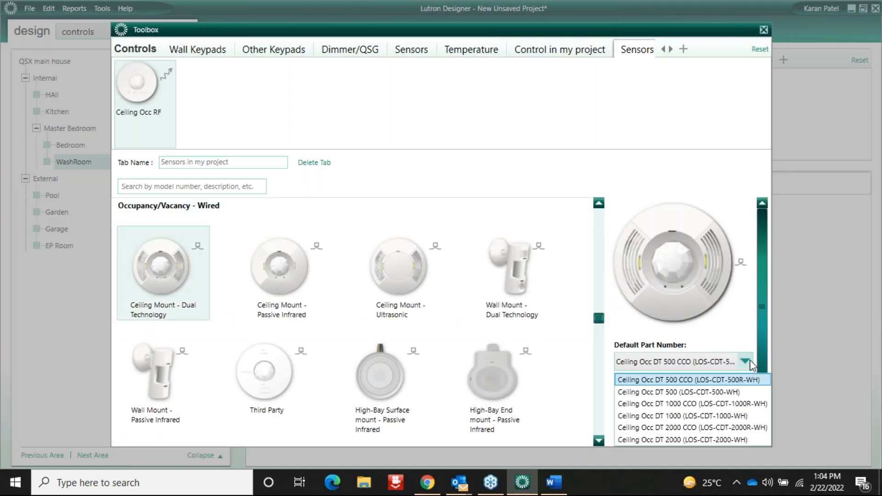
left_click(751, 404)
left_click(704, 433)
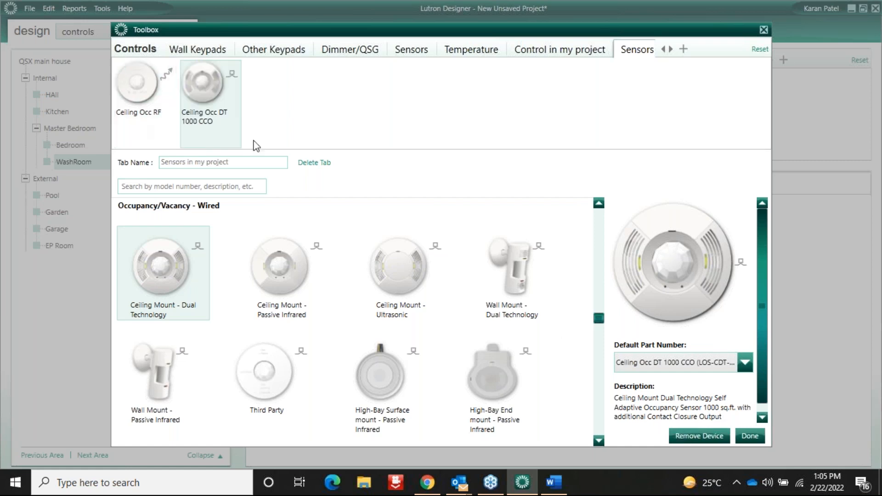
left_click(745, 436)
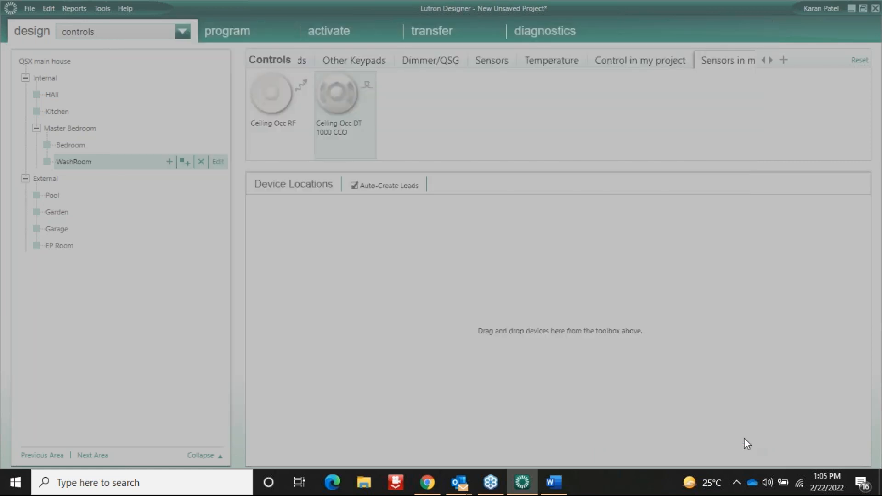
Reopen the controls toolbox for editing and delete its Other Keypads and Dimmer/QSG tabs.
left_click(353, 60)
left_click(850, 61)
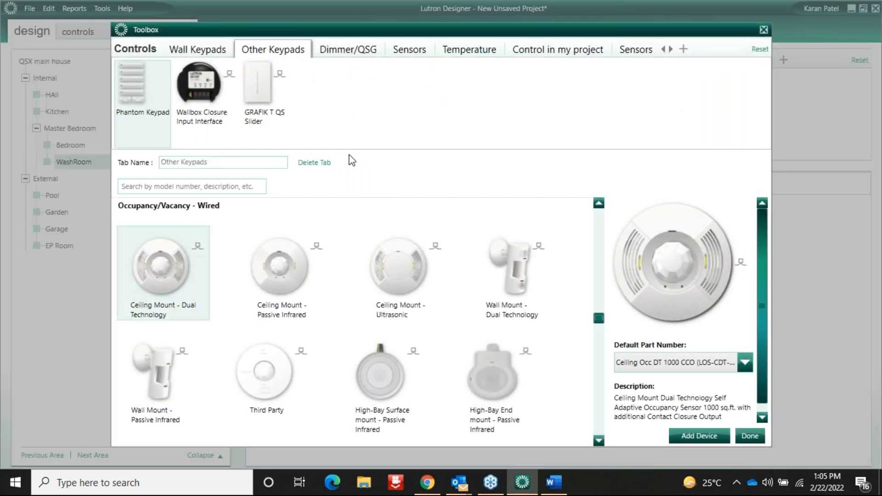
left_click(315, 163)
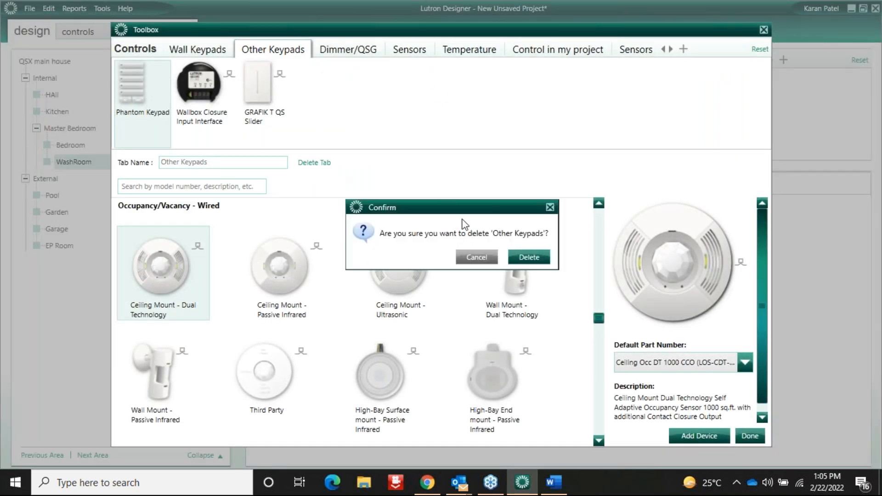
left_click(528, 258)
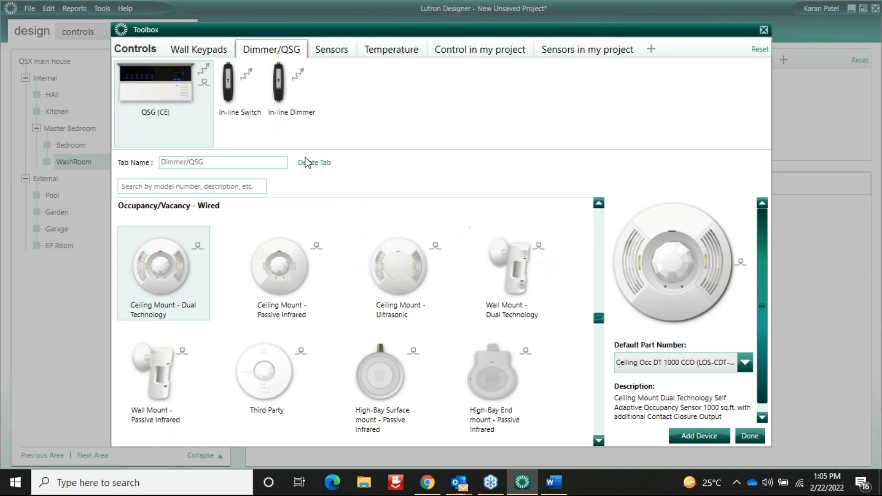
left_click(322, 164)
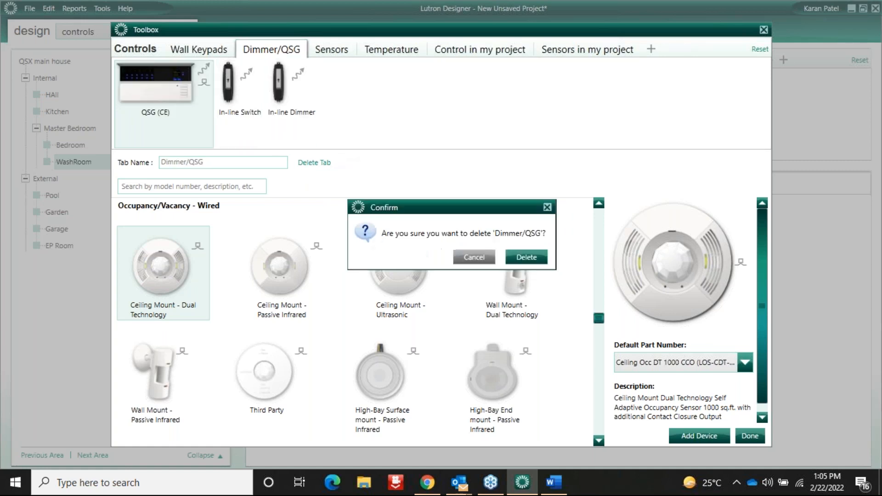
left_click(525, 259)
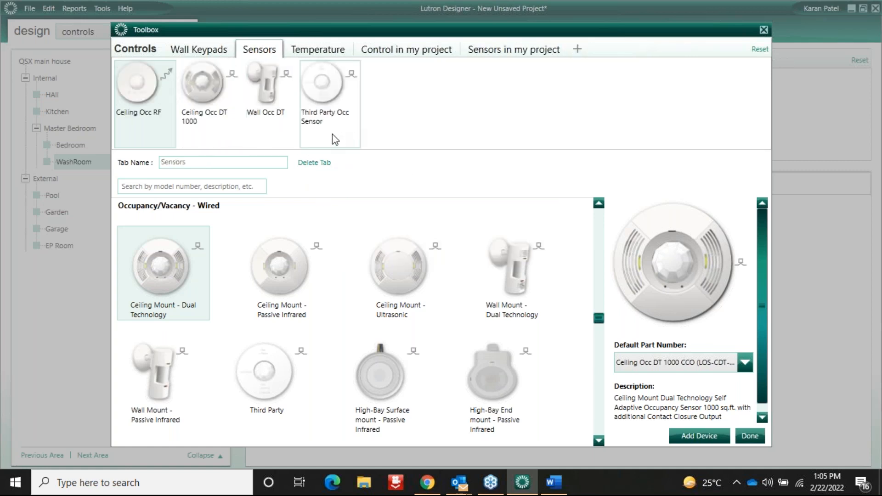
Delete the Sensors, Temperature and Wall Keypads tabs, keeping only the two custom project tabs, and finish editing the toolbox.
left_click(314, 163)
left_click(517, 260)
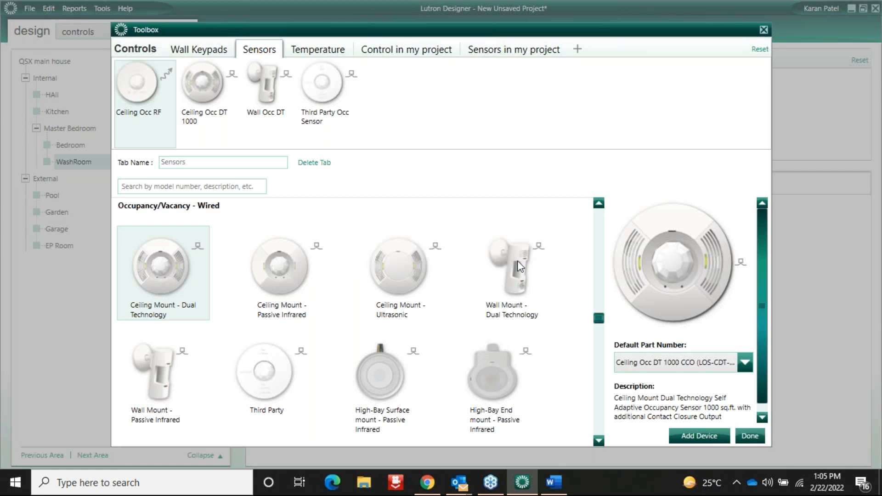
left_click(317, 163)
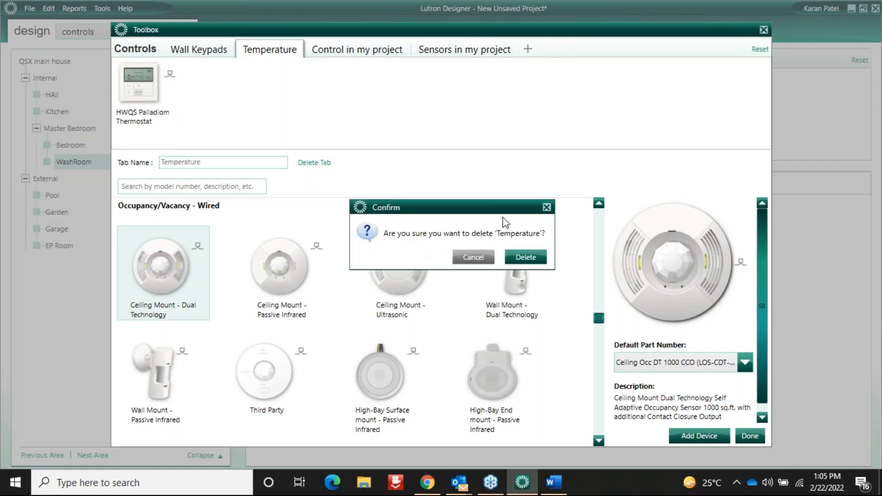
left_click(536, 260)
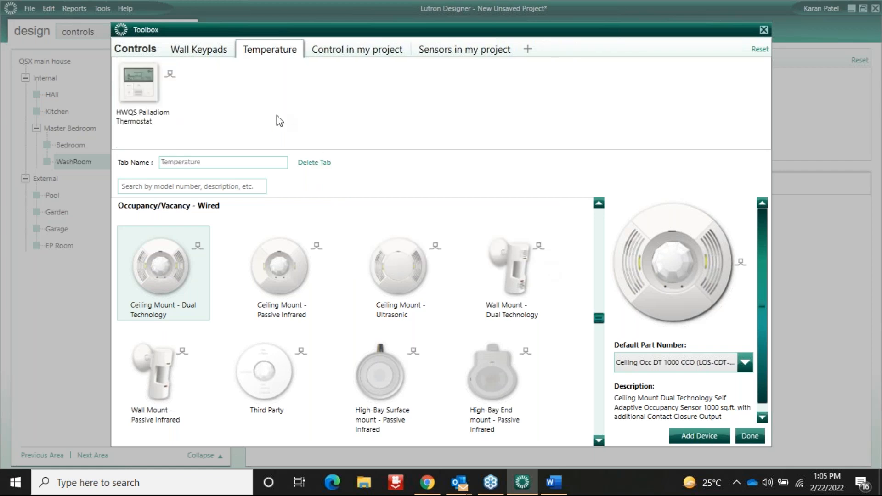
left_click(203, 50)
left_click(321, 163)
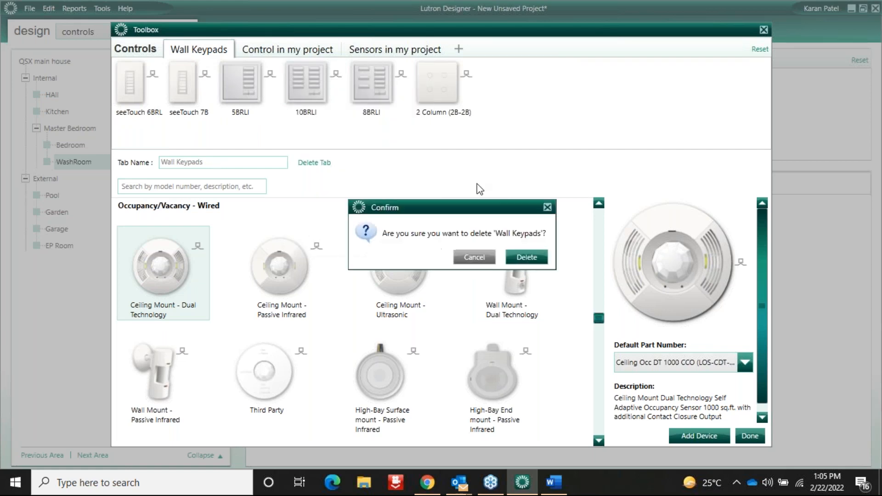
left_click(528, 256)
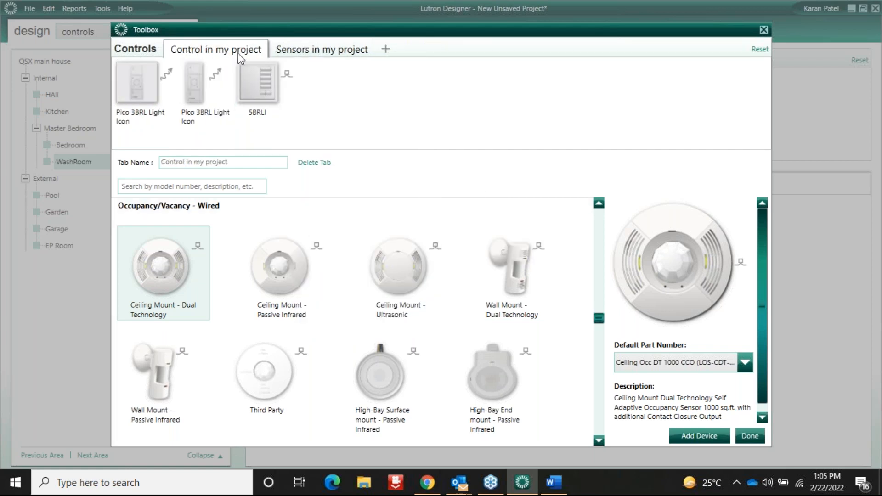
left_click(315, 56)
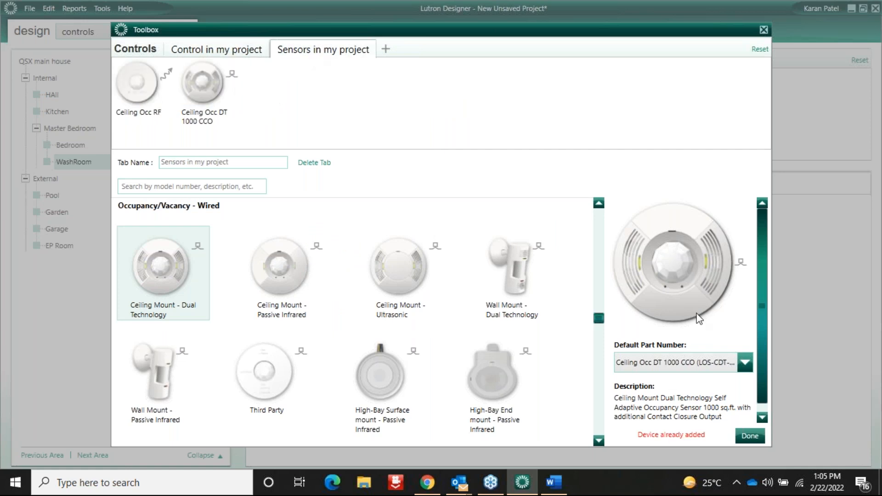
left_click(756, 434)
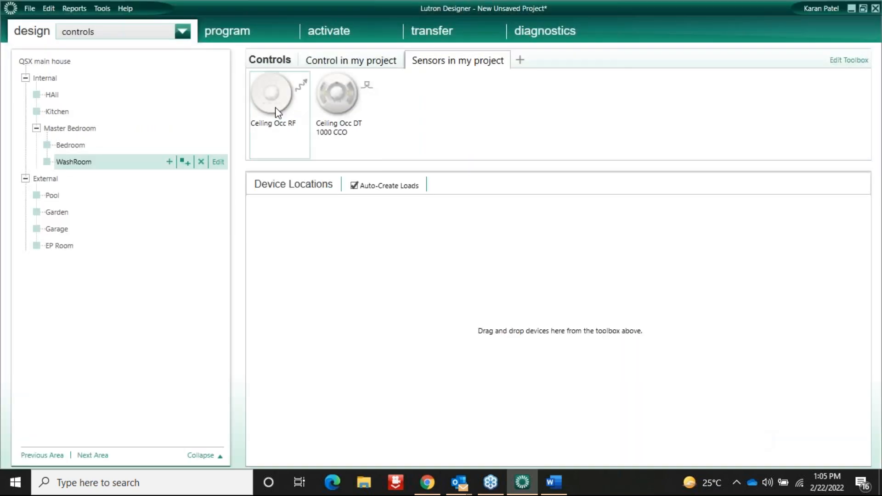
Review the devices in the Control in my project and Sensors in my project libraries and select the HAll area.
left_click(342, 62)
left_click(476, 65)
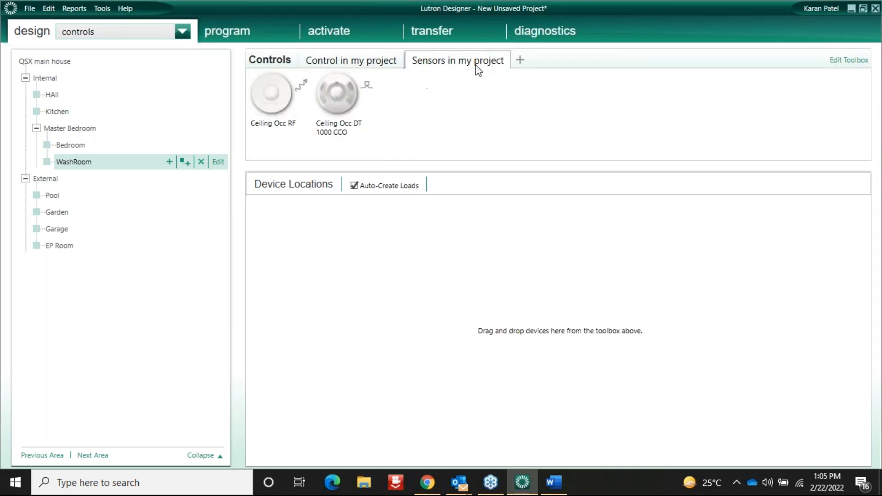
left_click(348, 62)
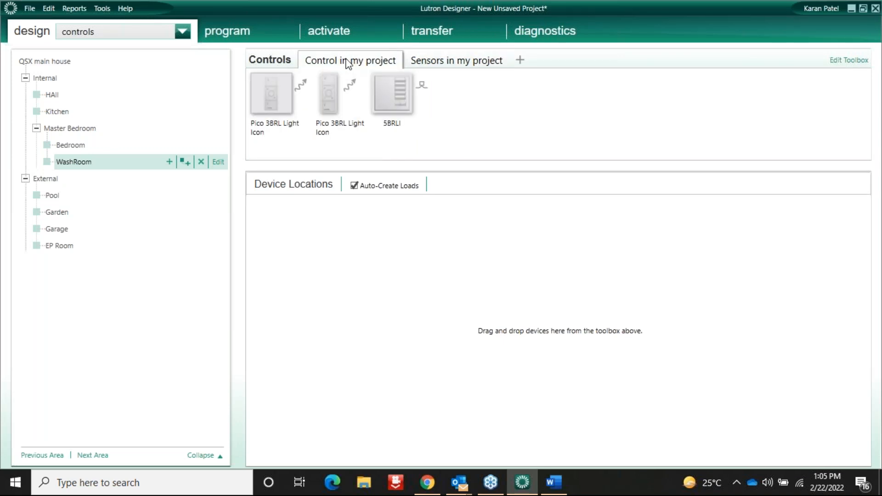
left_click(449, 63)
left_click(73, 95)
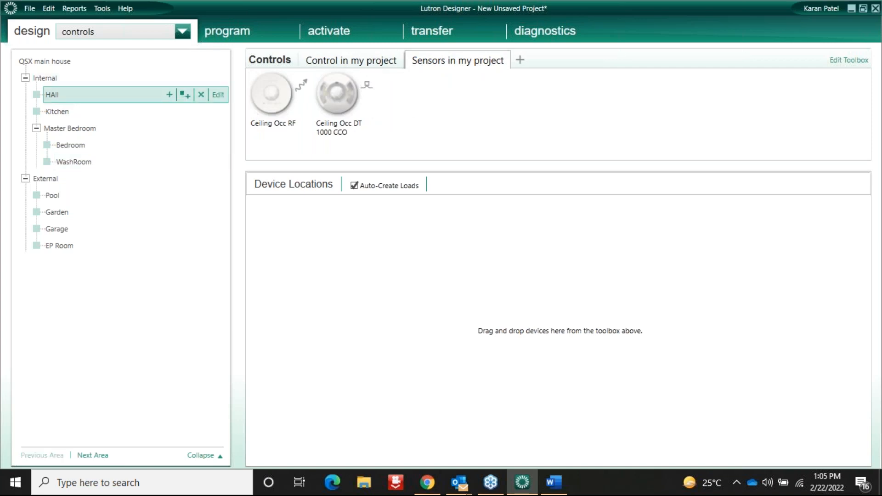
Switch to the QSX programming document in Word and read Step 4 for each area's controls, device locations and bedroom keypad engraving.
left_click(553, 482)
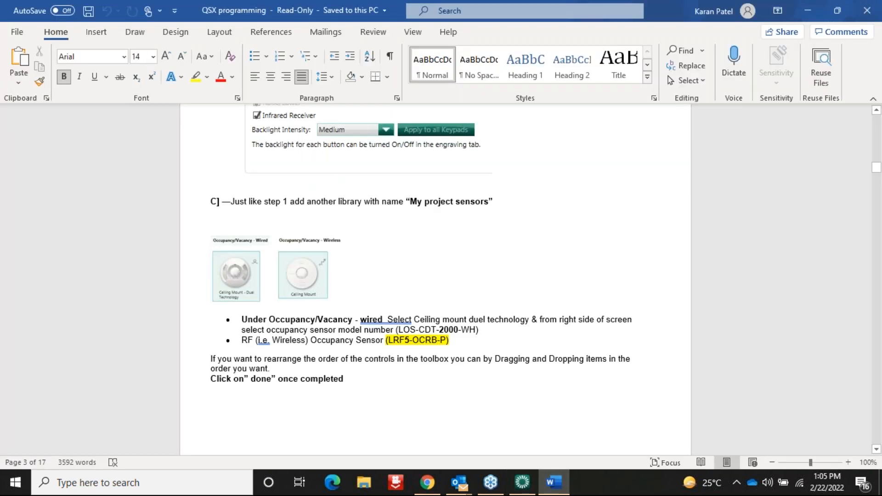
scroll(411, 427, "down", 10)
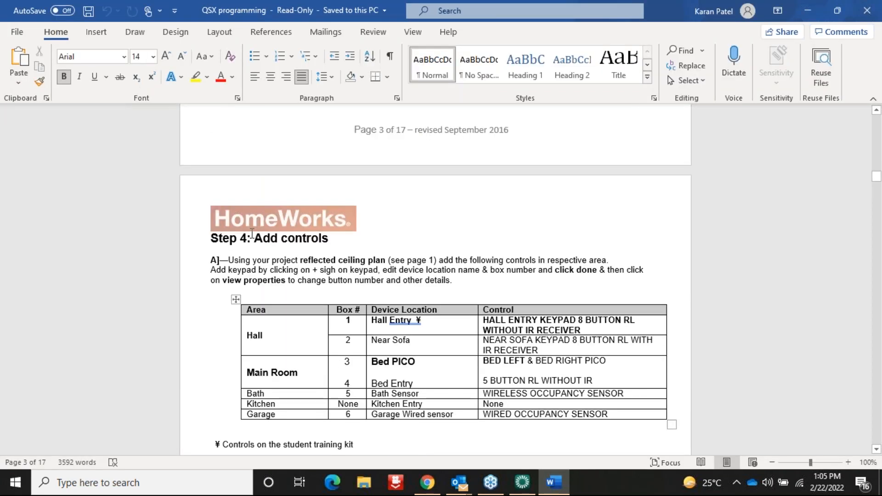
left_click(875, 449)
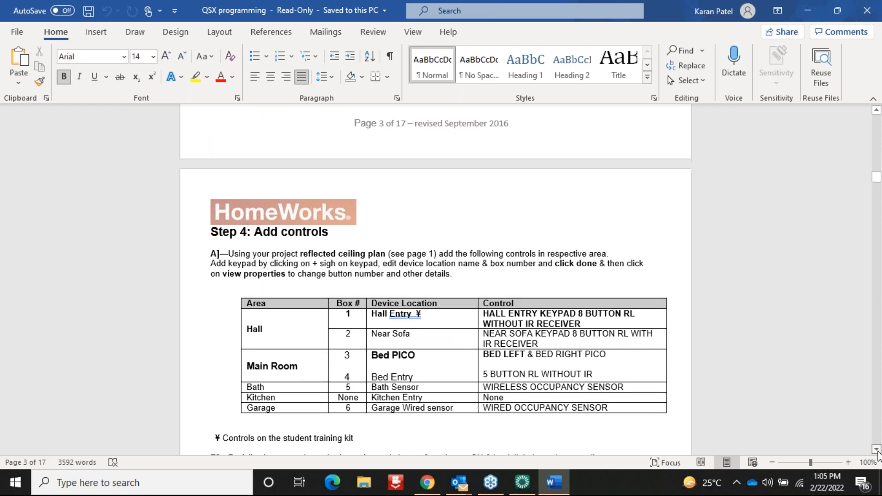
scroll(453, 301, "down", 4)
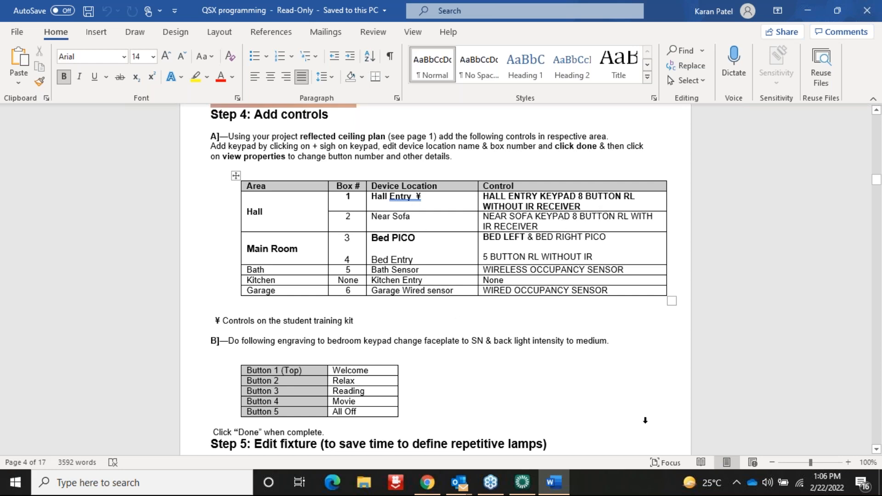
Switch to Lutron Designer and add a 5BRLI keypad from Control in my project to the HAll area, naming its location HAll Entry.
key("alt+Tab")
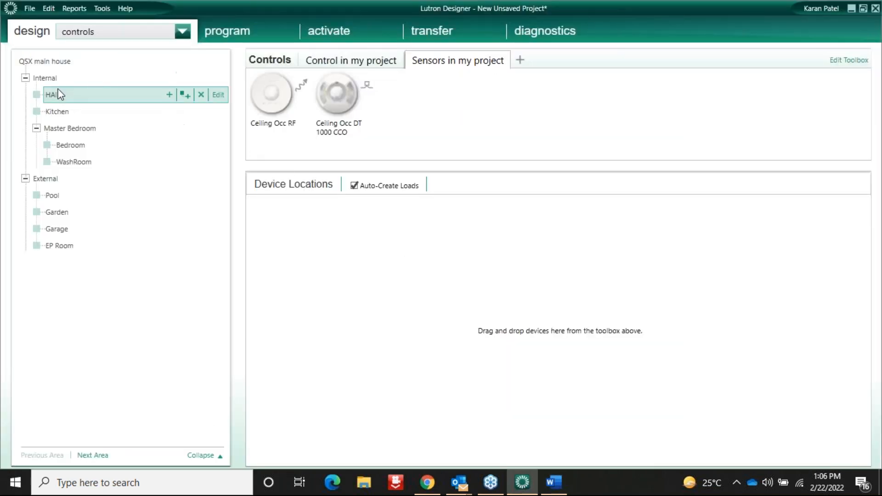
left_click(343, 63)
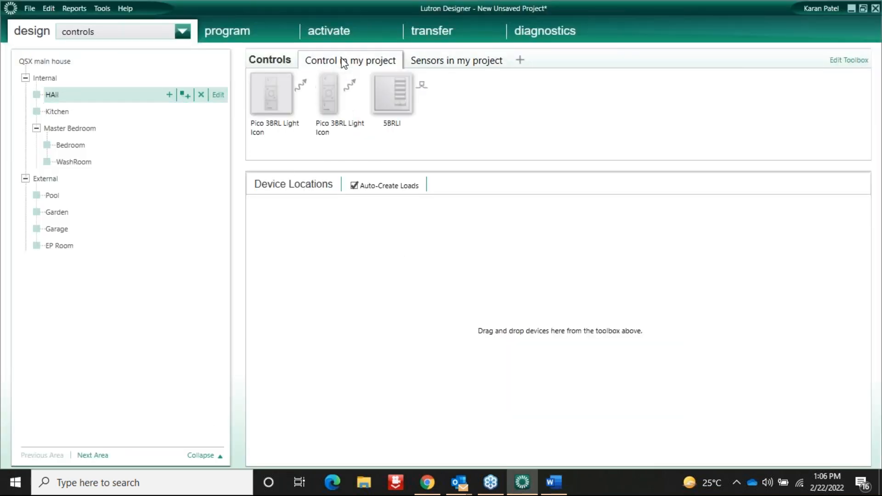
mouse_move(380, 80)
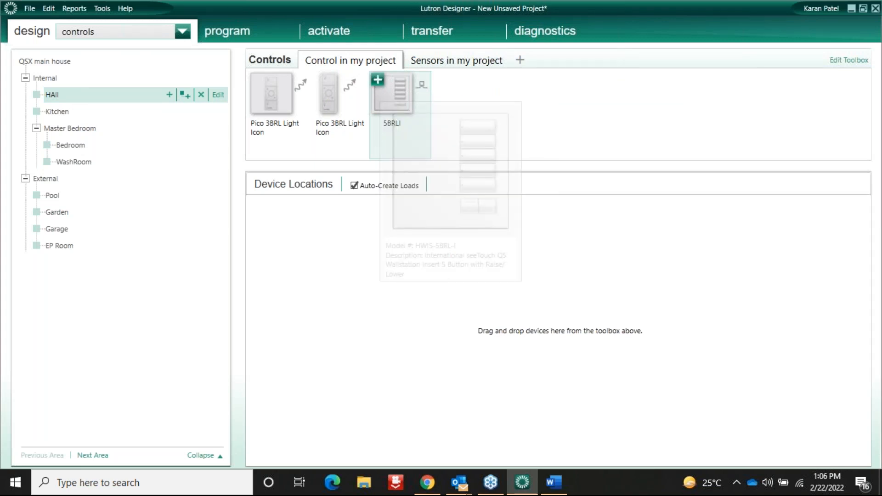
left_click(378, 80)
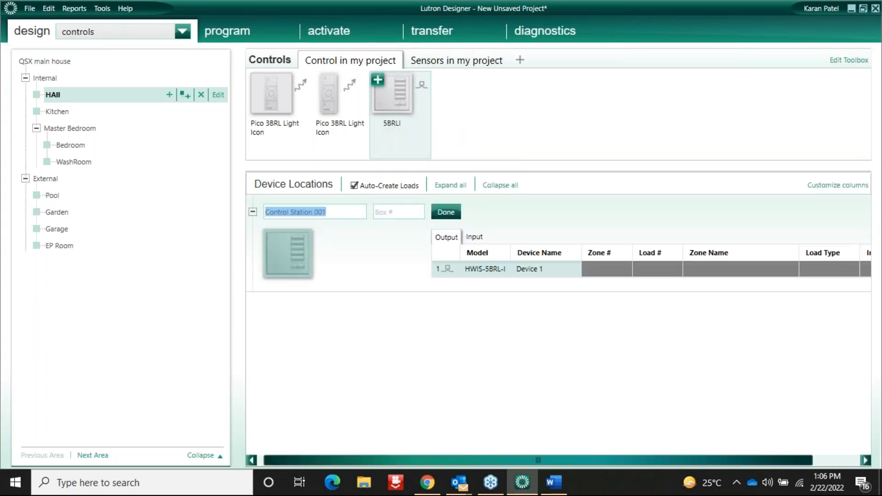
type("HAll Entry")
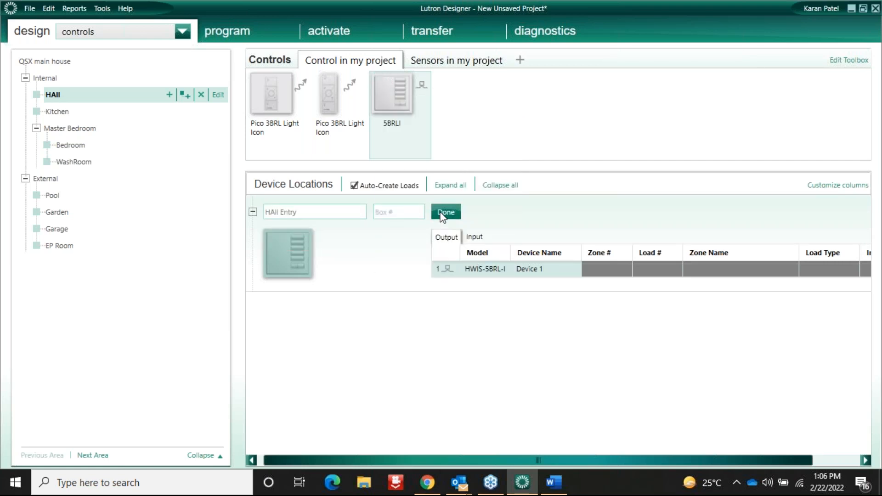
left_click(442, 212)
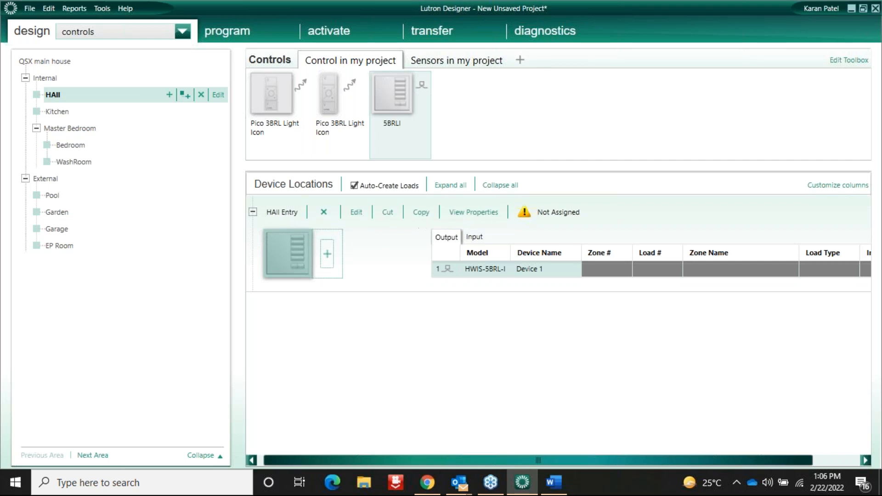
Set the HAll Entry keypad's number of buttons to 8 in its device location properties.
left_click(468, 213)
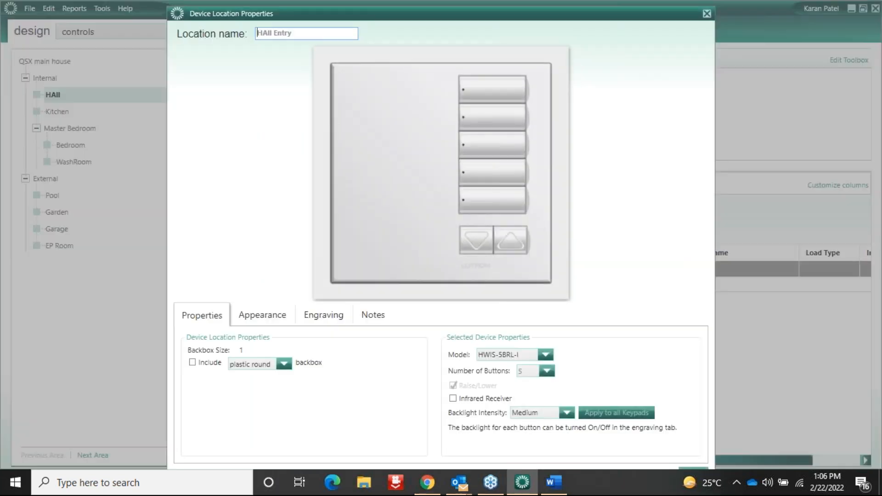
left_click(546, 371)
left_click(524, 456)
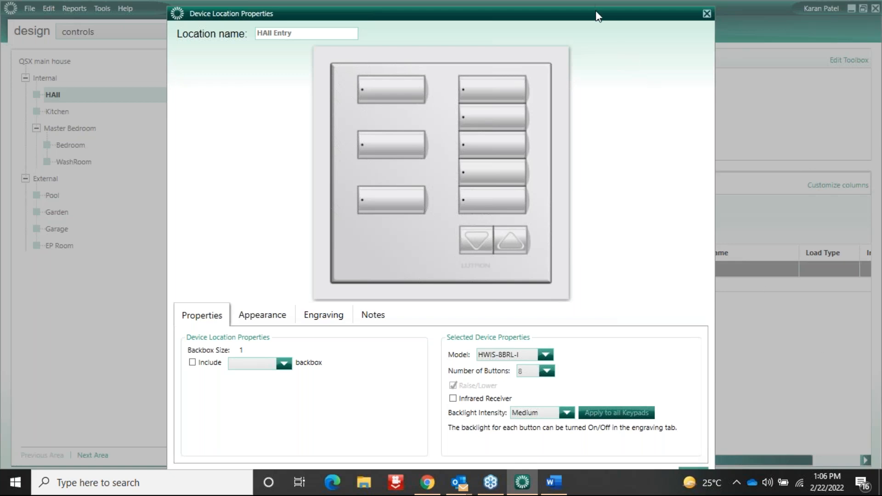
left_click(690, 457)
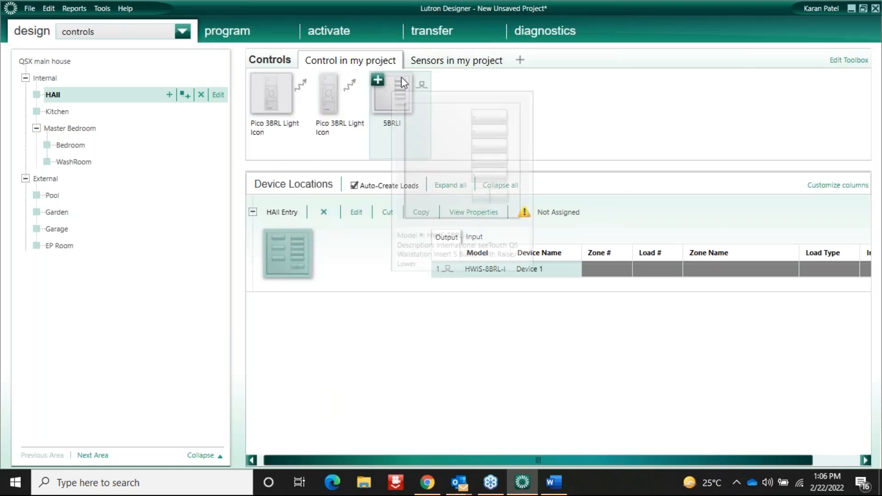
Add a second 5BRLI keypad from Control in my project to the HAll area and name its location Near Sofa.
left_click(378, 83)
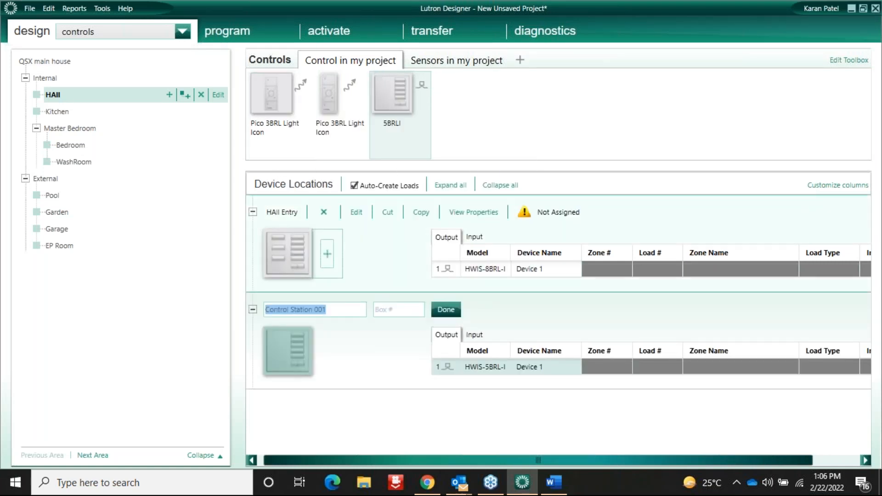
type("Near S")
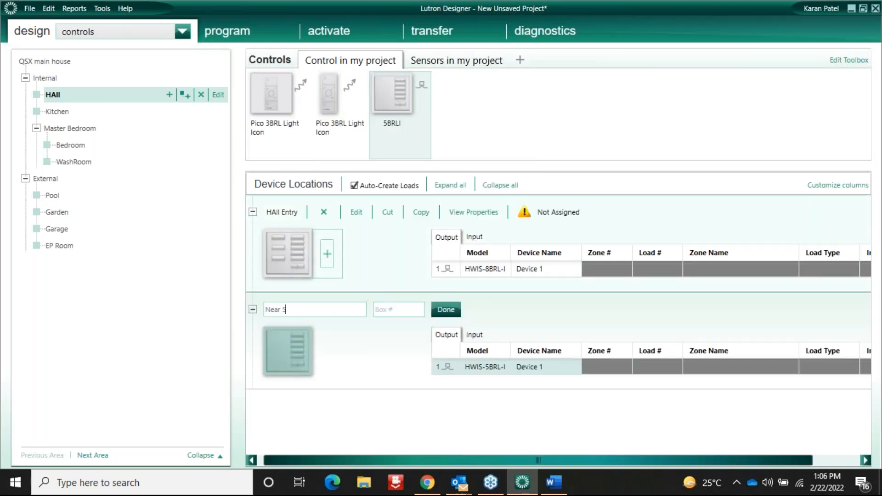
type("ofa")
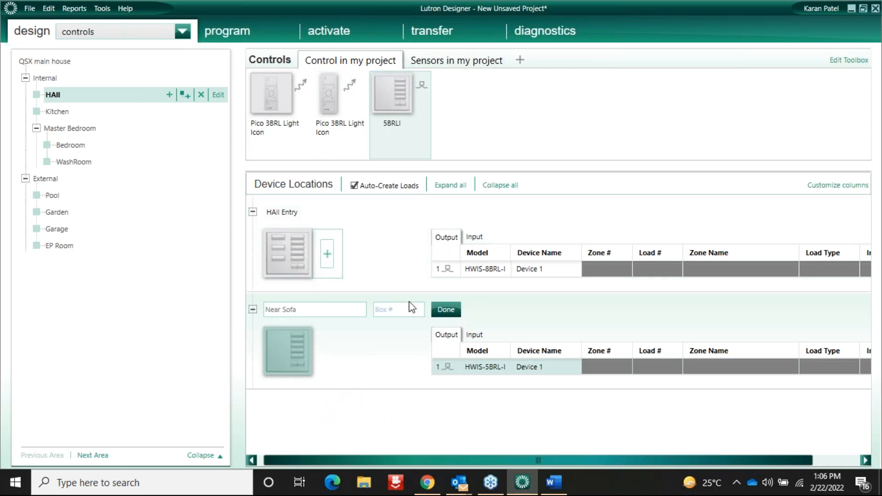
left_click(444, 306)
Set the Near Sofa keypad to 8 buttons and enable its infrared receiver in the device location properties.
left_click(473, 309)
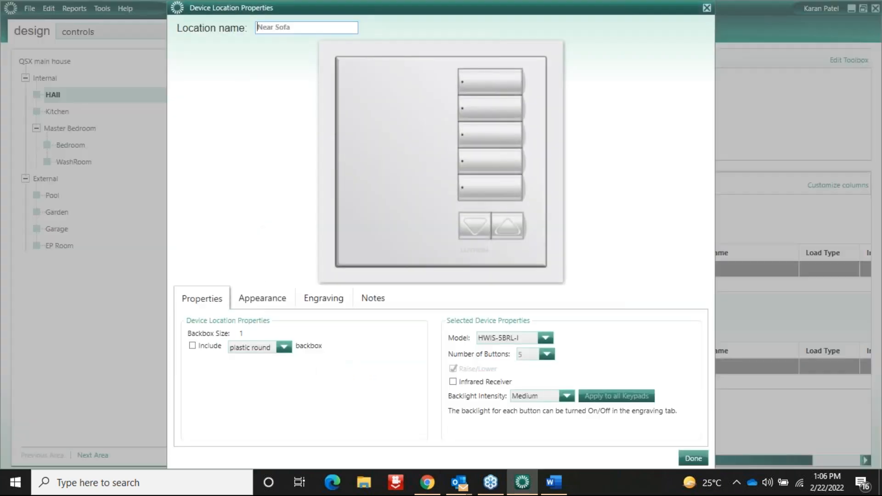
left_click(547, 354)
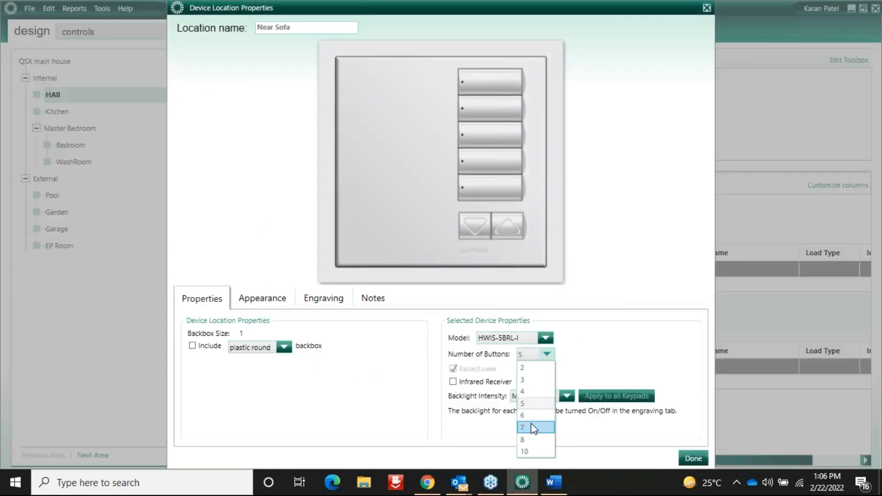
left_click(523, 439)
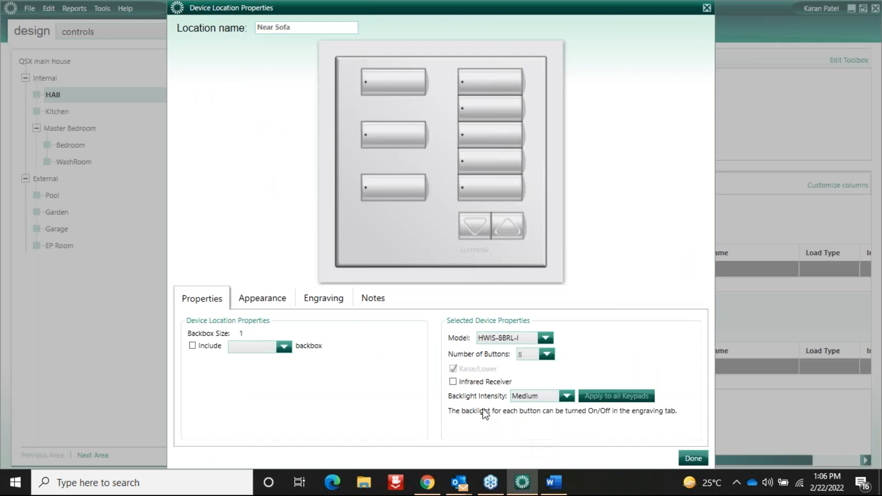
left_click(453, 382)
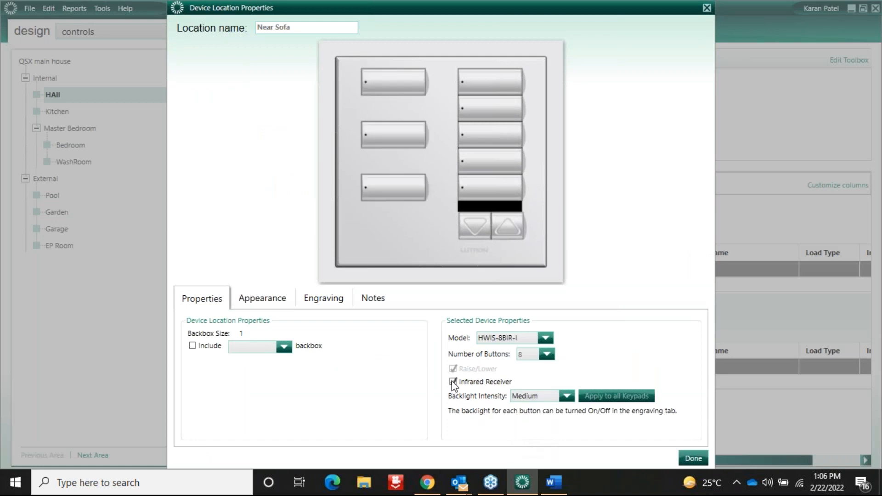
left_click(692, 457)
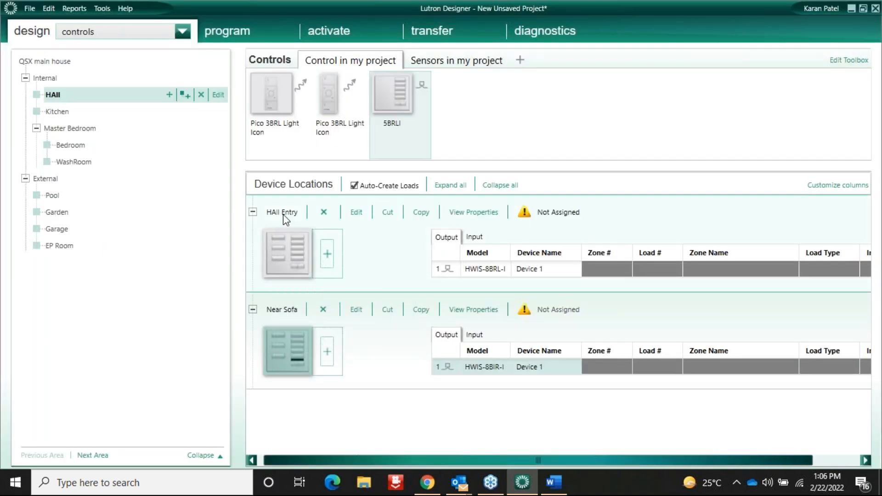
Switch to the QSX programming document in Word and read the Main Room controls in the Step 4 table.
mouse_move(286, 371)
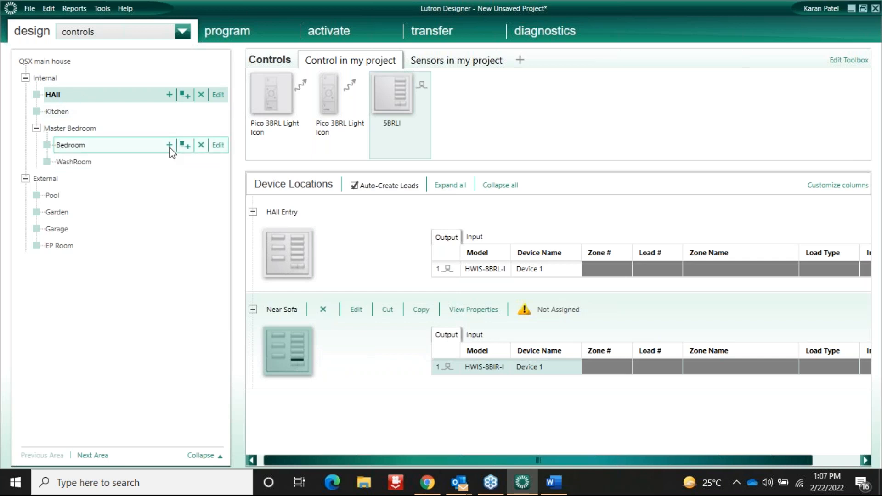
mouse_move(284, 235)
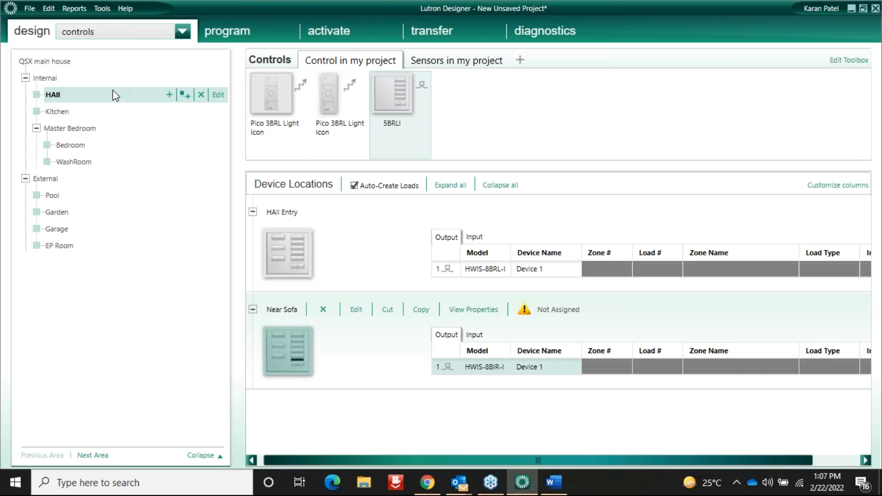
mouse_move(275, 345)
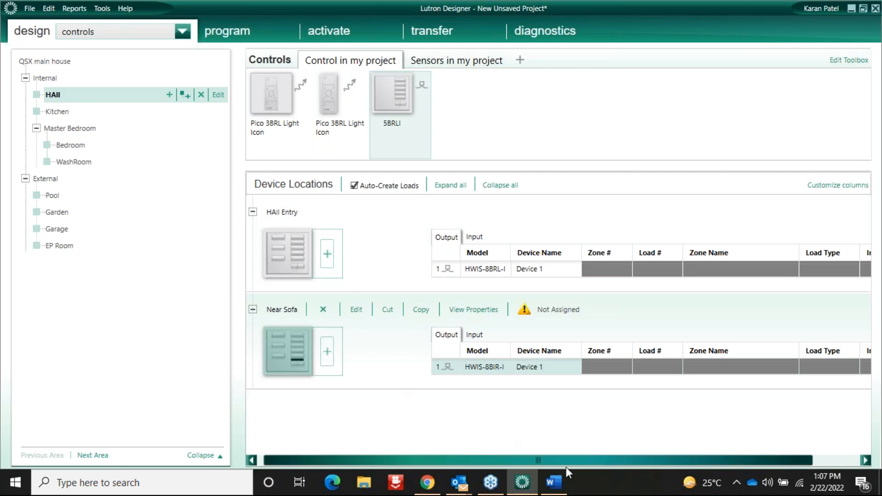
left_click(554, 482)
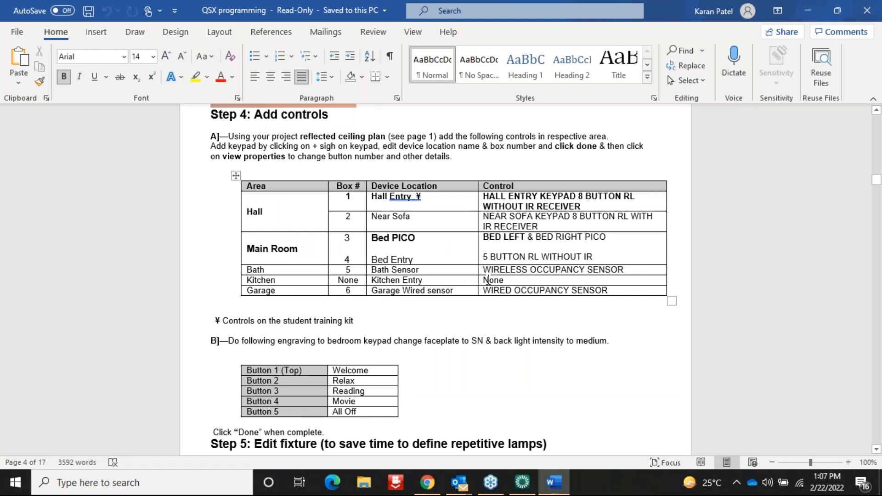
left_click(302, 246)
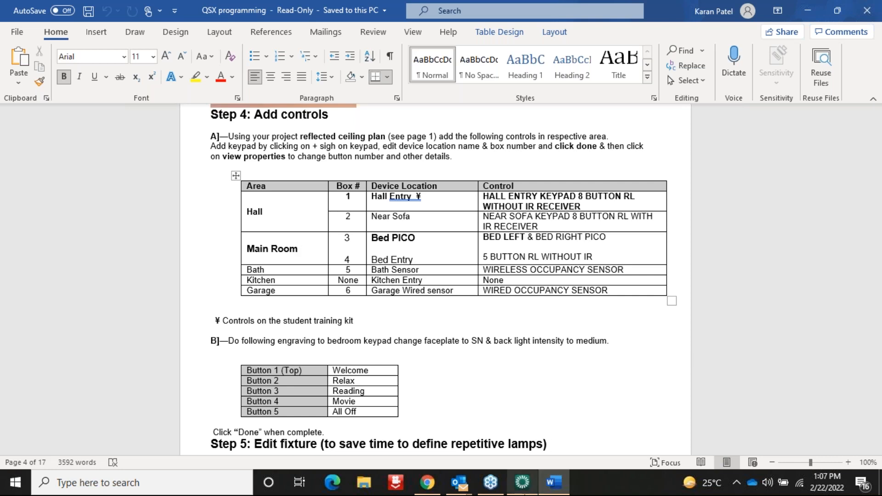
Switch to Lutron Designer and add the first Pico 3BRL Light Icon to the Bedroom area, naming its location BEdleft.
left_click(522, 482)
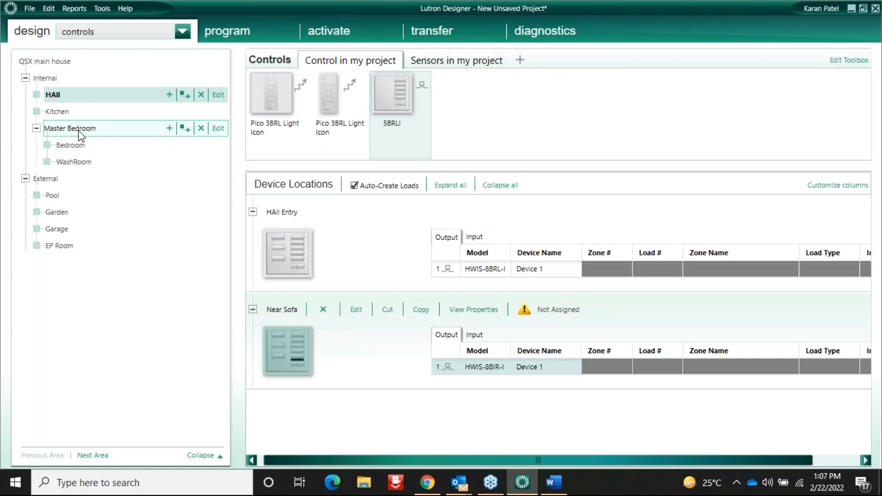
left_click(78, 147)
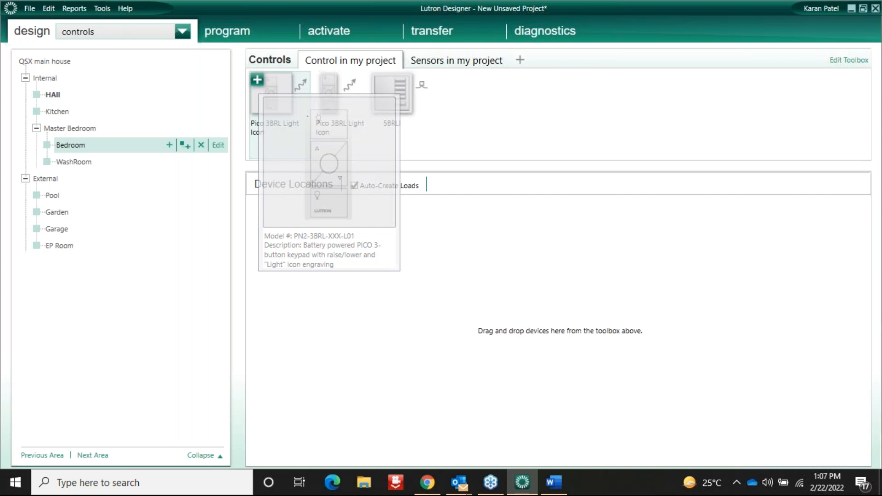
left_click(257, 80)
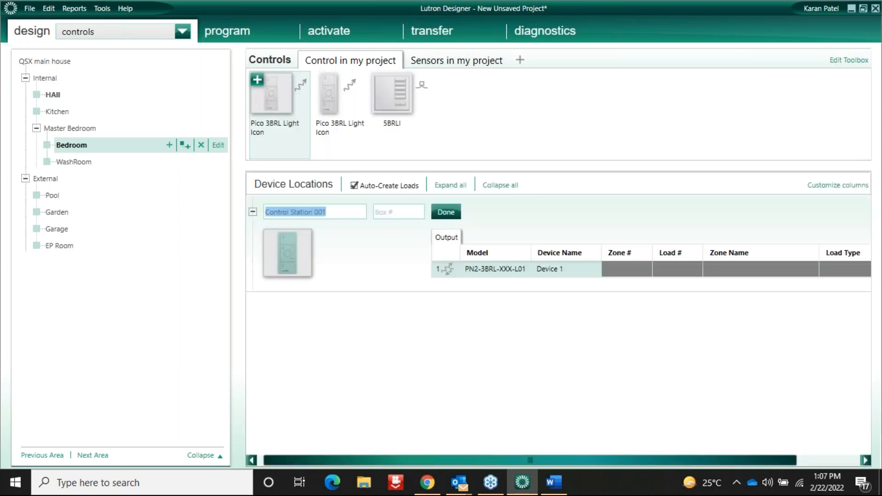
type("BEdleft")
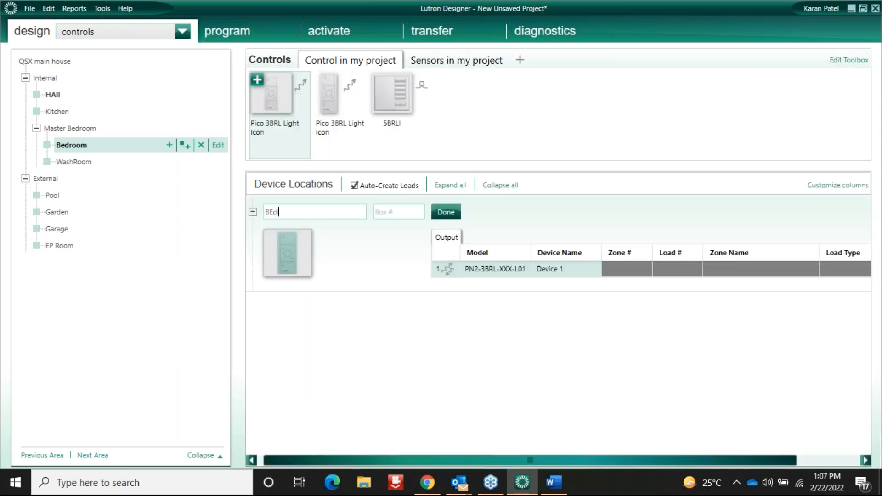
left_click(452, 218)
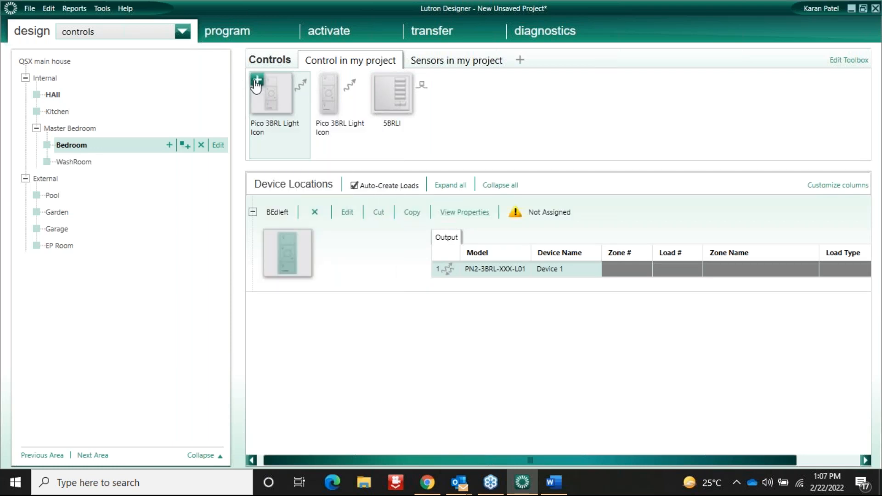
Add another Pico 3BRL Light Icon to the Bedroom area as a separate location named Bedright.
left_click(257, 80)
type("Bedright")
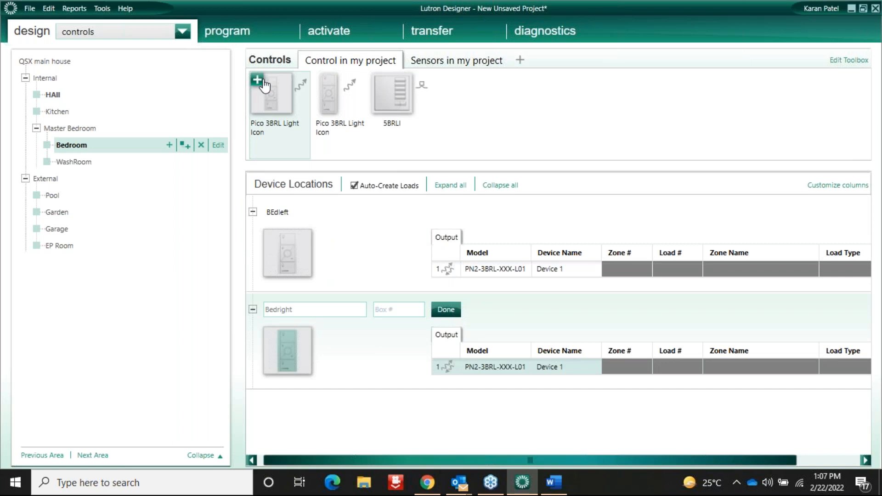
left_click(448, 310)
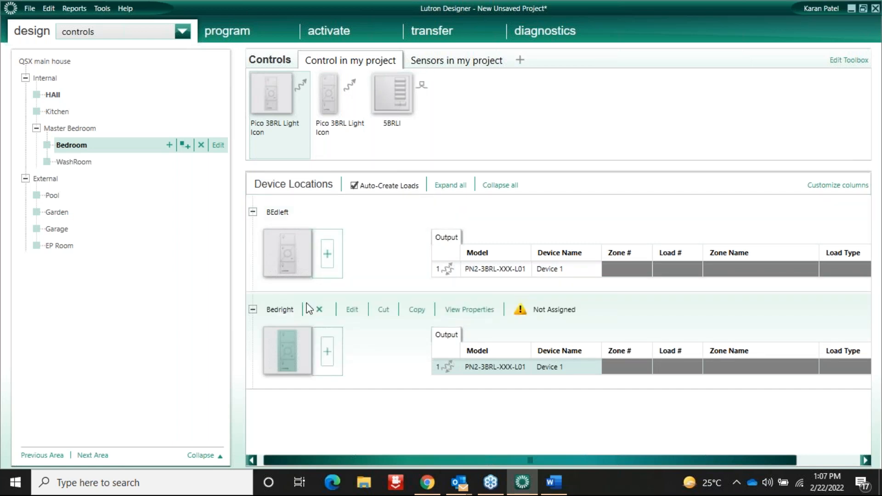
mouse_move(417, 290)
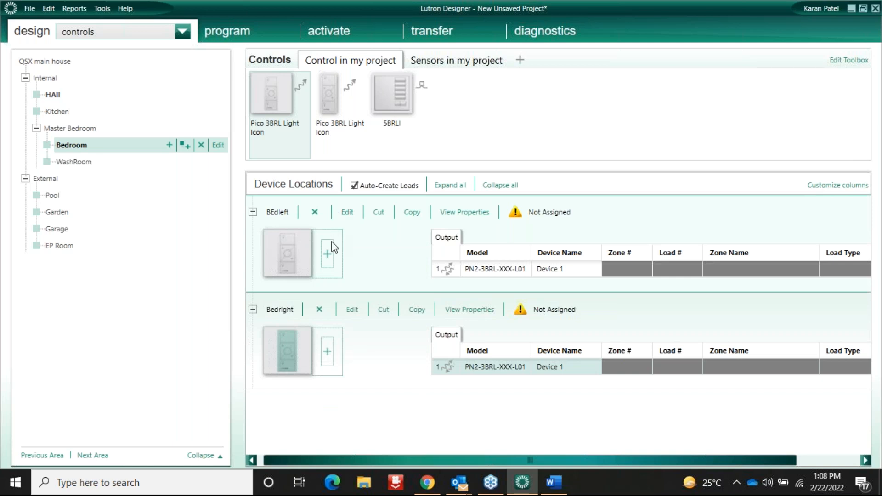
Add a second Pico to the BEdleft location and delete that location's original Pico.
left_click(325, 255)
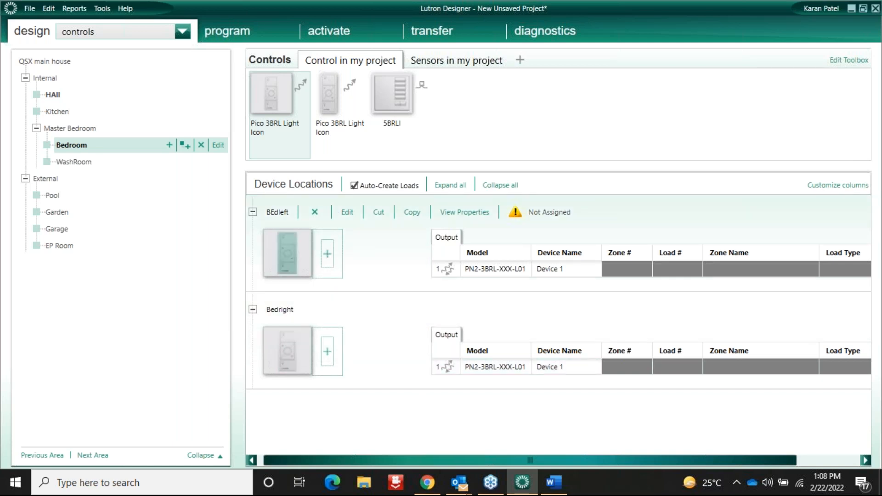
left_click(326, 254)
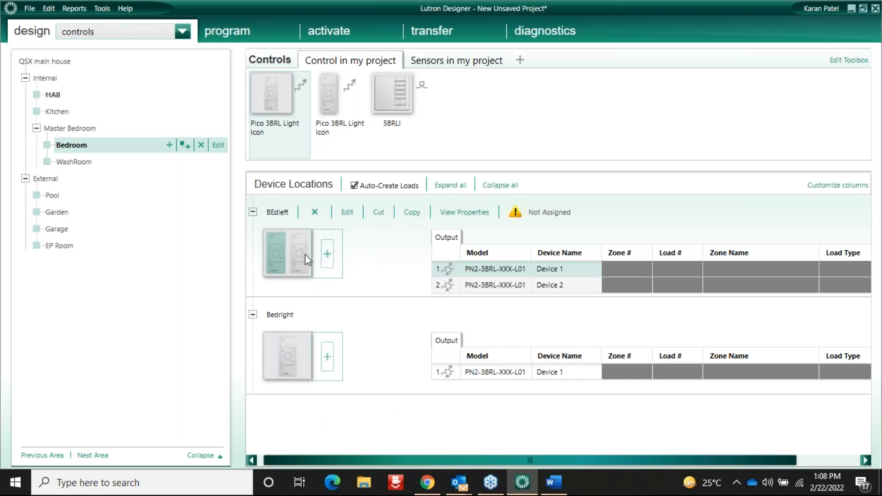
mouse_move(311, 260)
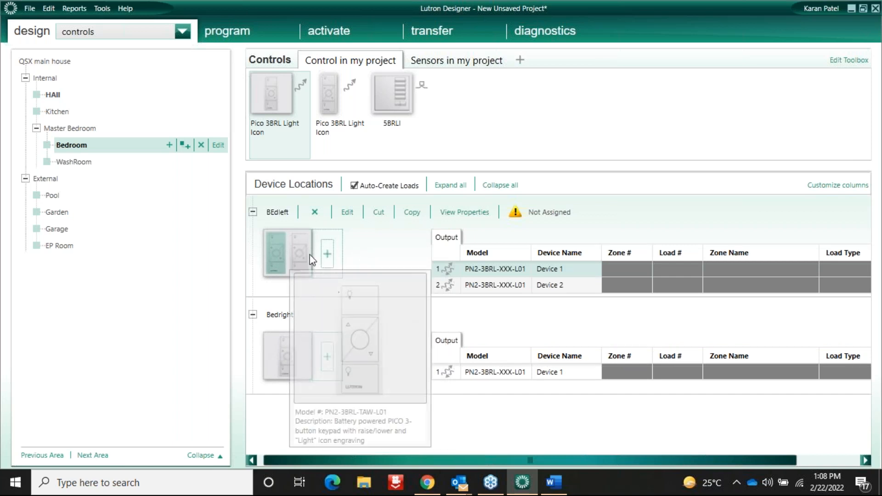
right_click(274, 254)
left_click(294, 326)
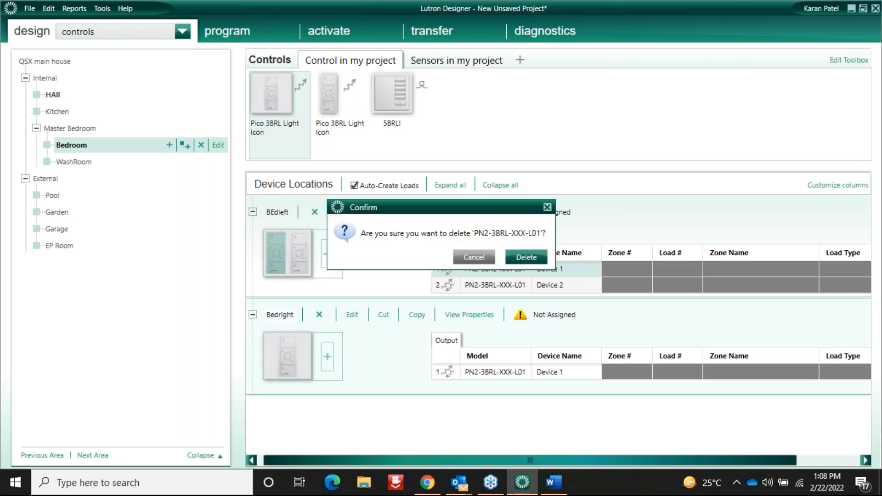
left_click(533, 262)
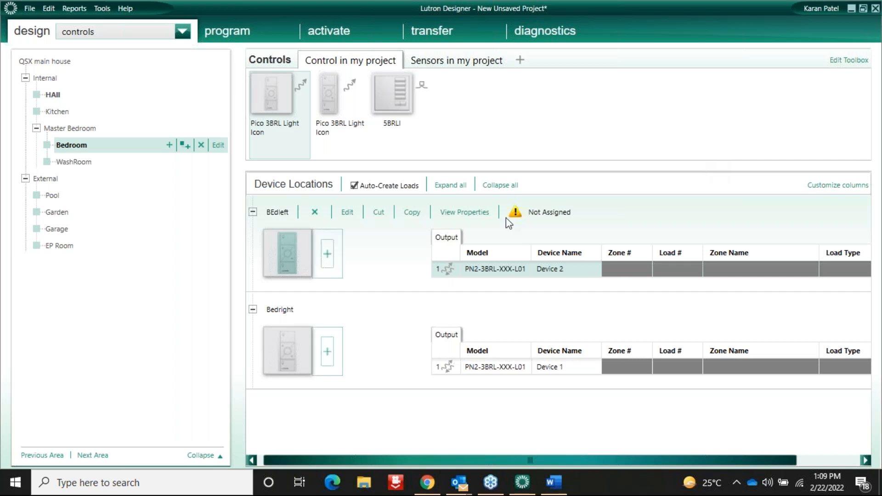
Open the BEdleft location name for editing, close it, and name the location's Pico device L.
double_click(278, 213)
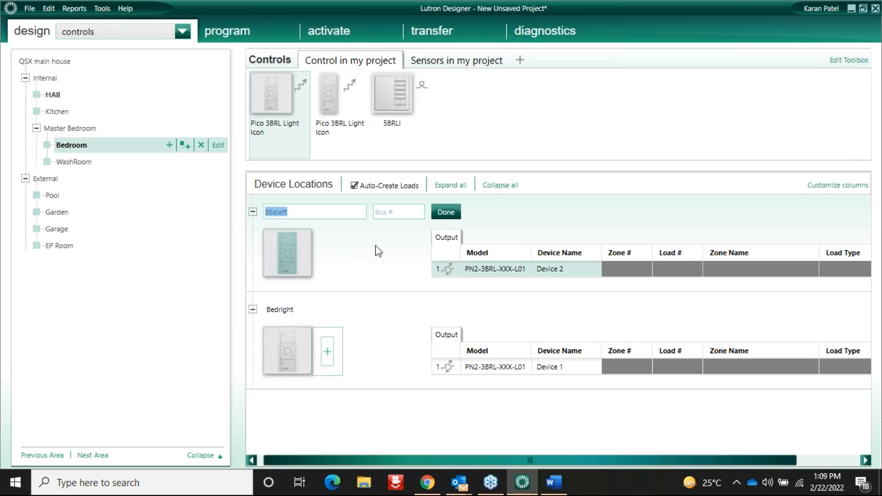
left_click(448, 213)
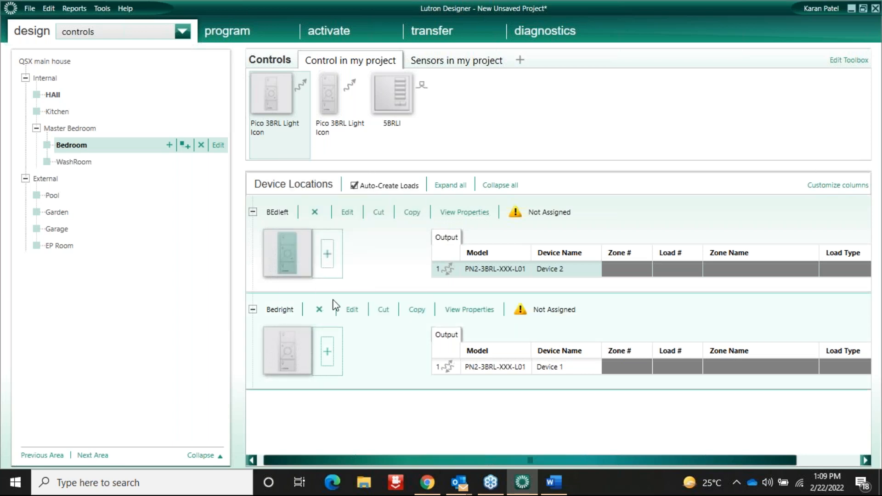
left_click(576, 271)
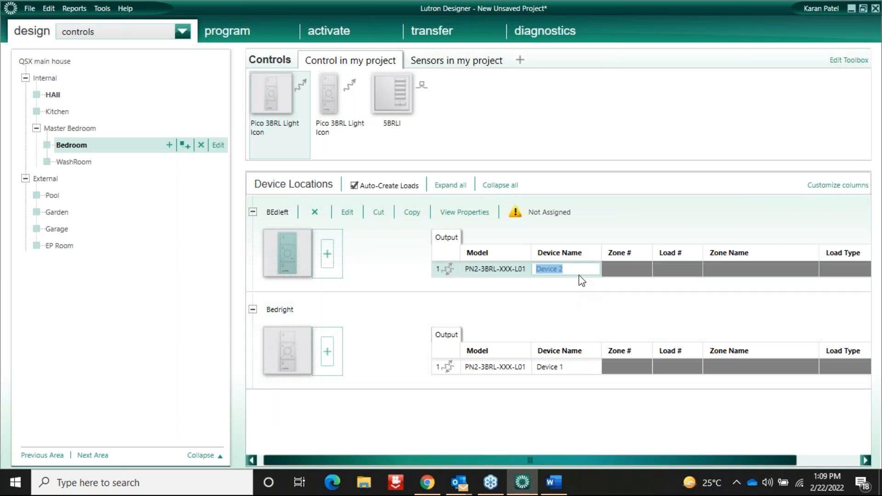
type("L")
key("BackSpace")
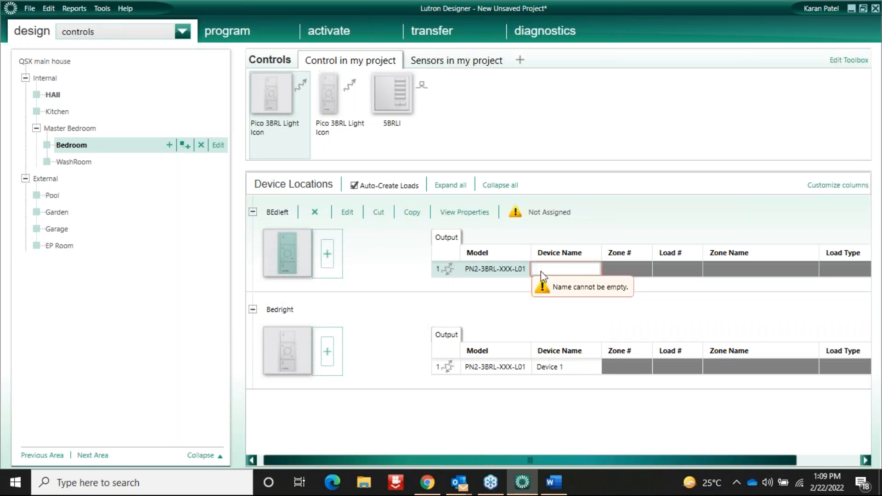
type("L")
key("Return")
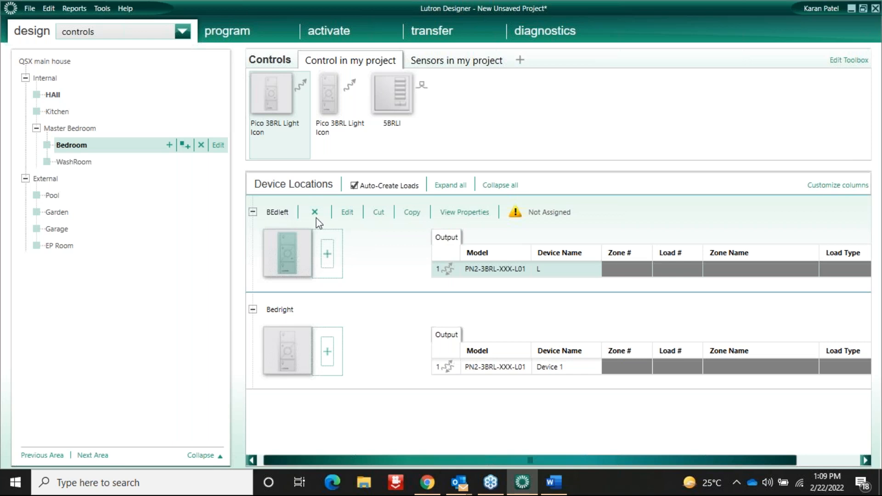
Set the device name of the Pico in the BEdleft location to Bedleft.
left_click(544, 268)
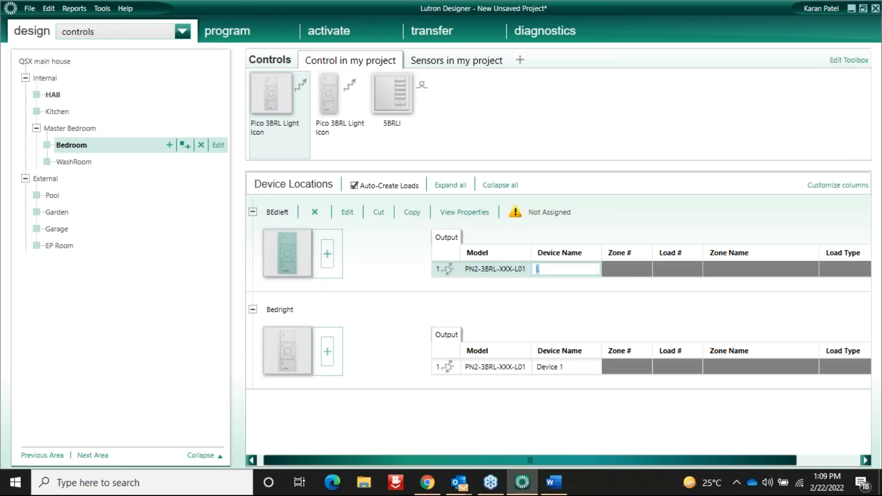
type("BEd")
key("BackSpace")
key("BackSpace")
type("edleft")
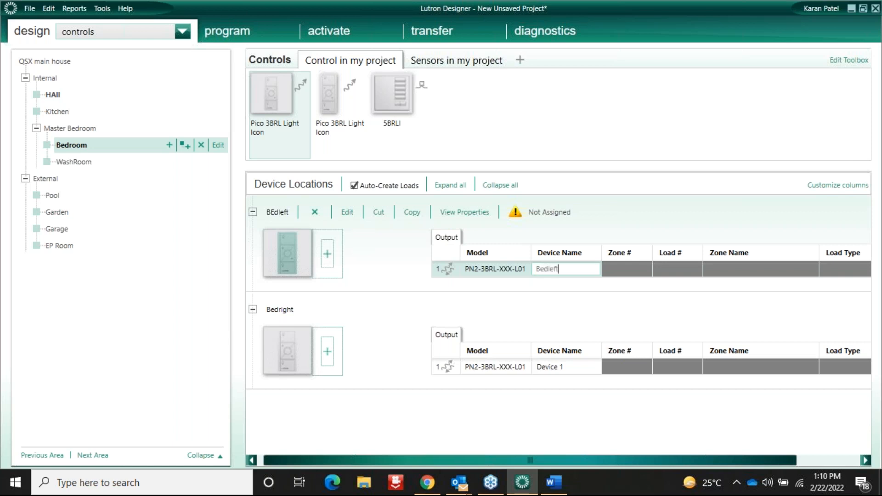
Set the device name of the Pico in the Bedright location to Bedright.
left_click(569, 371)
left_click(569, 371)
key("BackSpace")
type("Bedright")
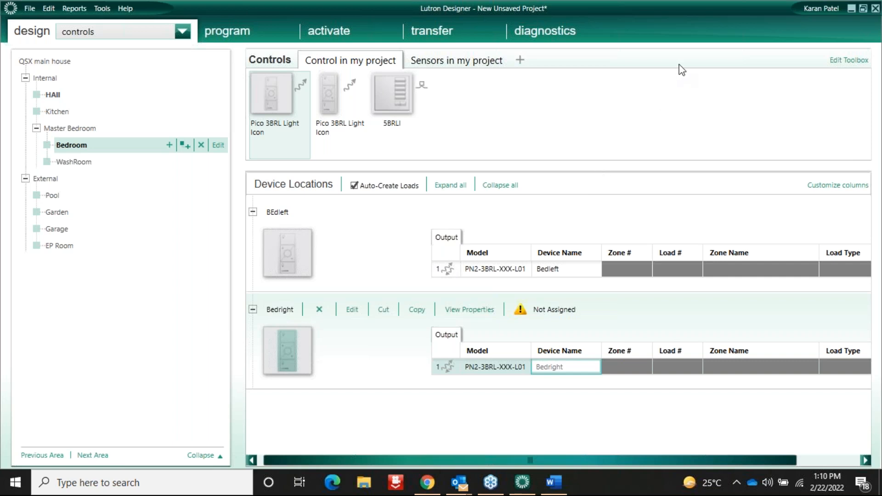
mouse_move(271, 91)
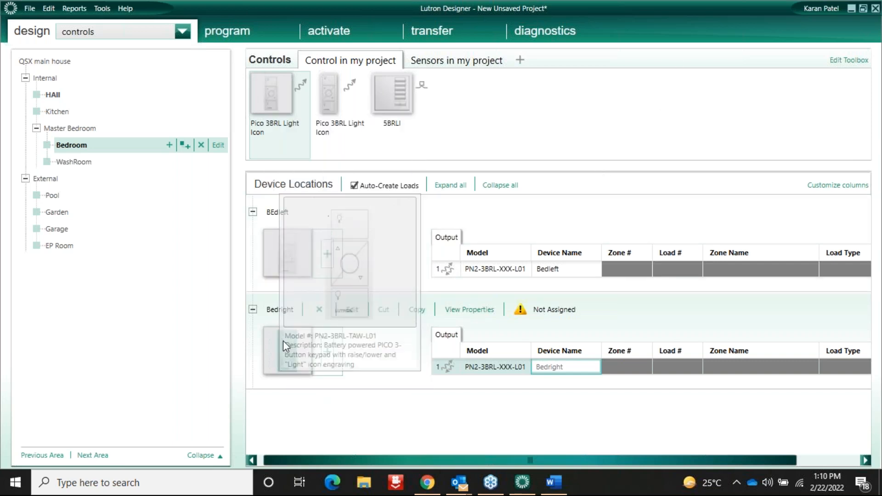
Add a 5BRLI keypad to the Bedroom area and name its device location BEdroom.
left_click(377, 80)
type("B")
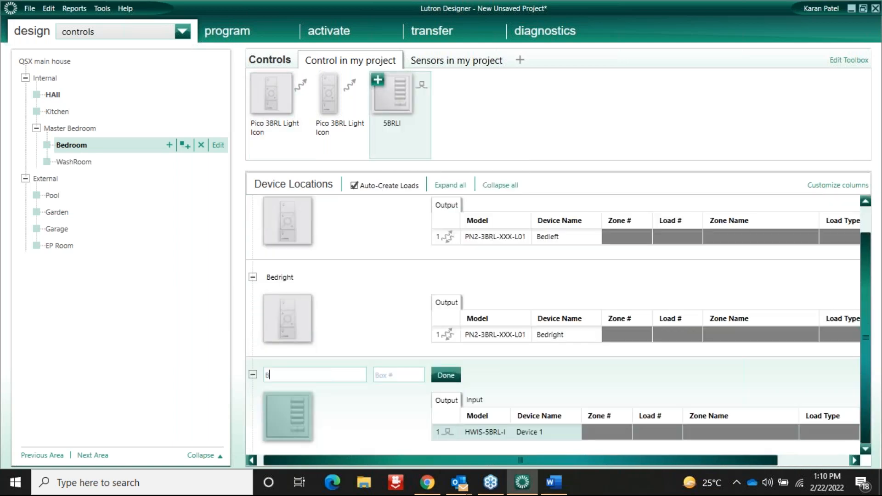
type("Edroom")
left_click(444, 376)
Check the controls table in the Word document, then add a Ceiling Occ RF sensor named Bath sensor to Lutron Designer's WashRoom area.
left_click(554, 482)
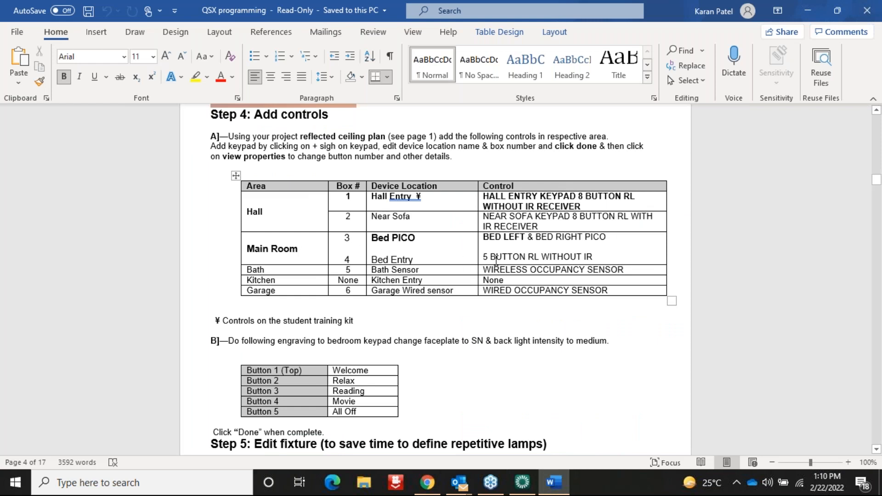
left_click(678, 64)
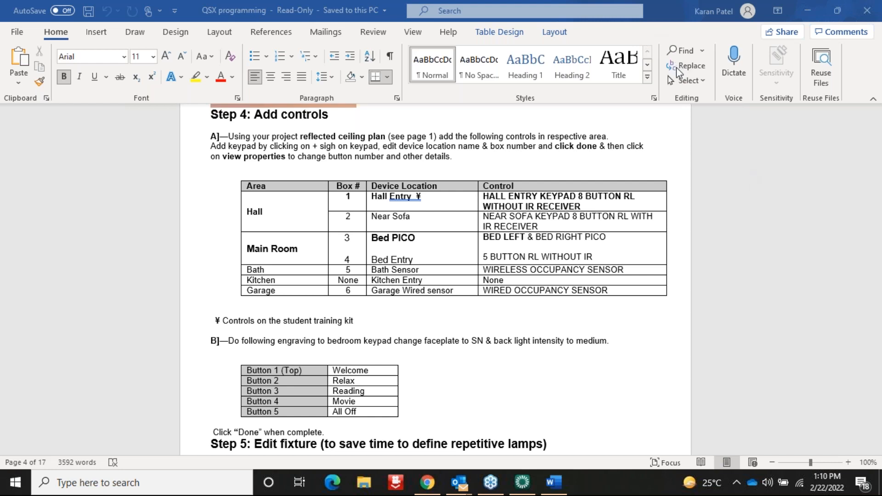
left_click(523, 482)
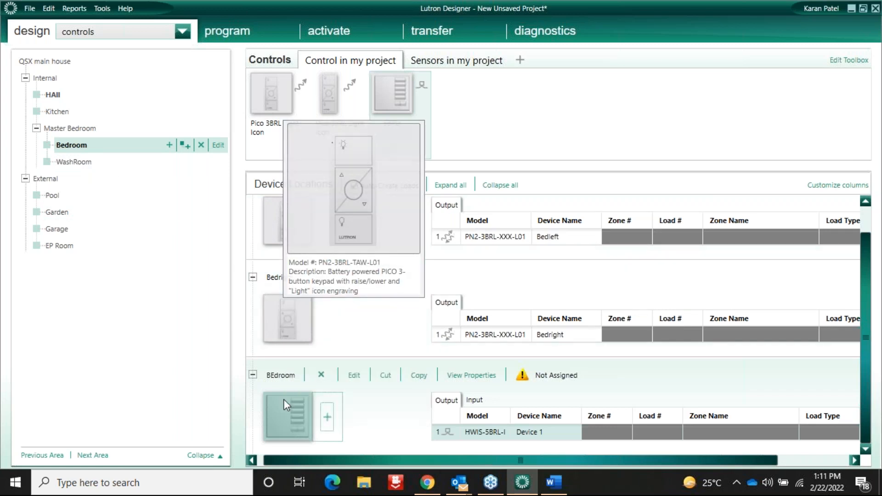
left_click(83, 164)
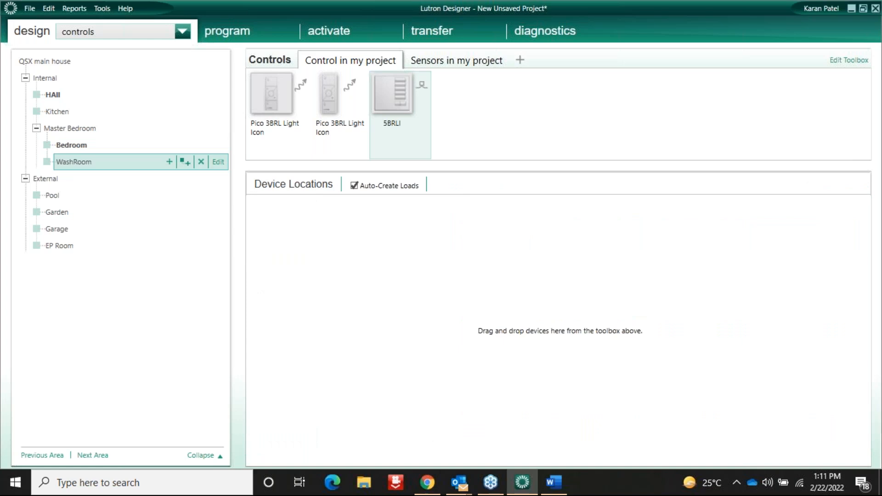
left_click(454, 62)
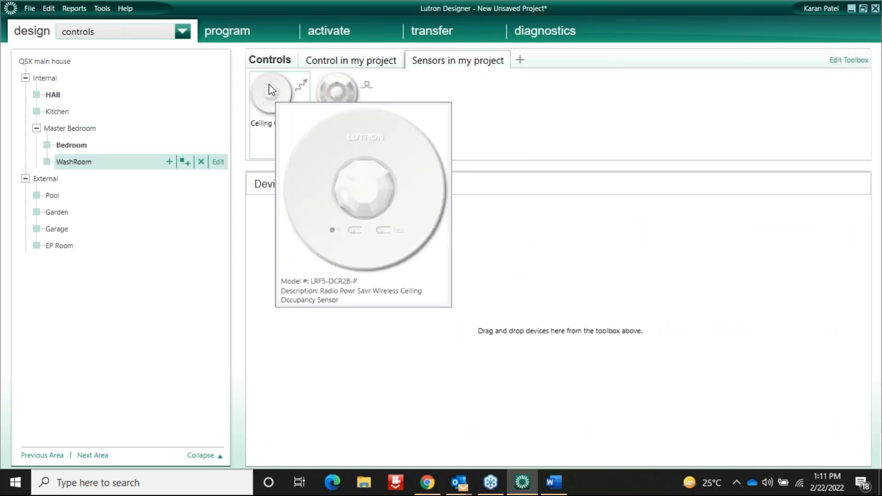
left_click(257, 79)
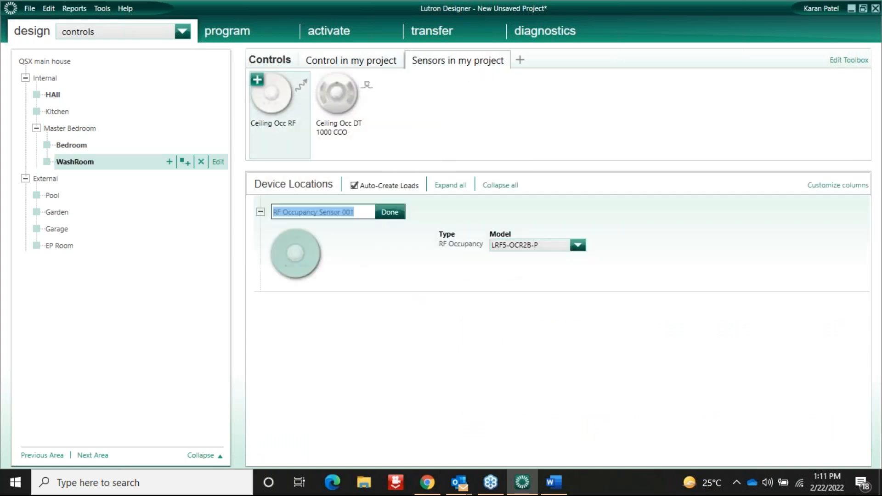
type("Bath se")
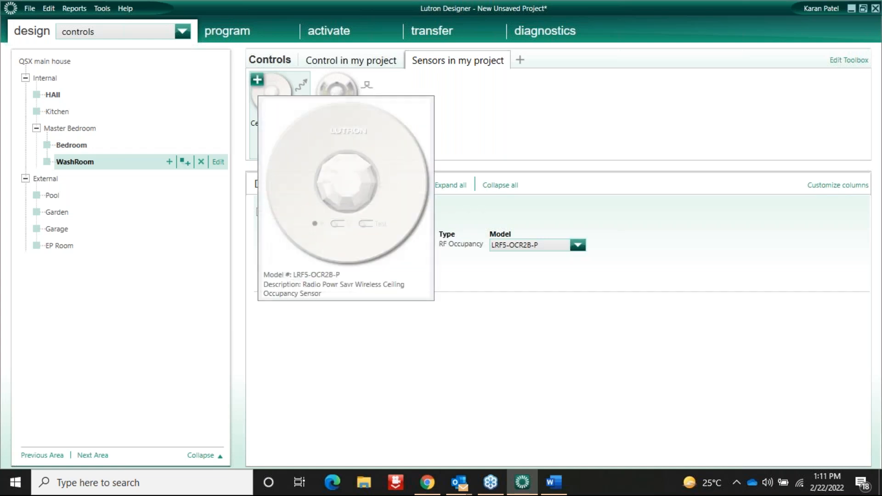
type("nsor")
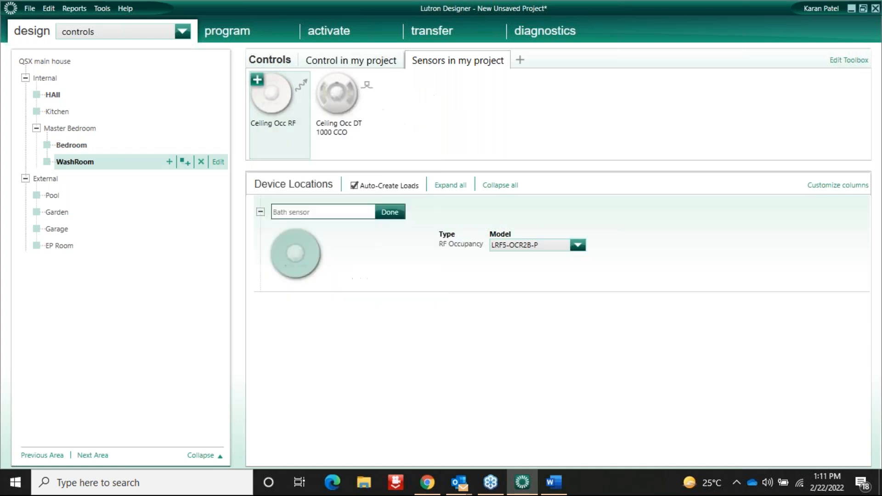
left_click(391, 212)
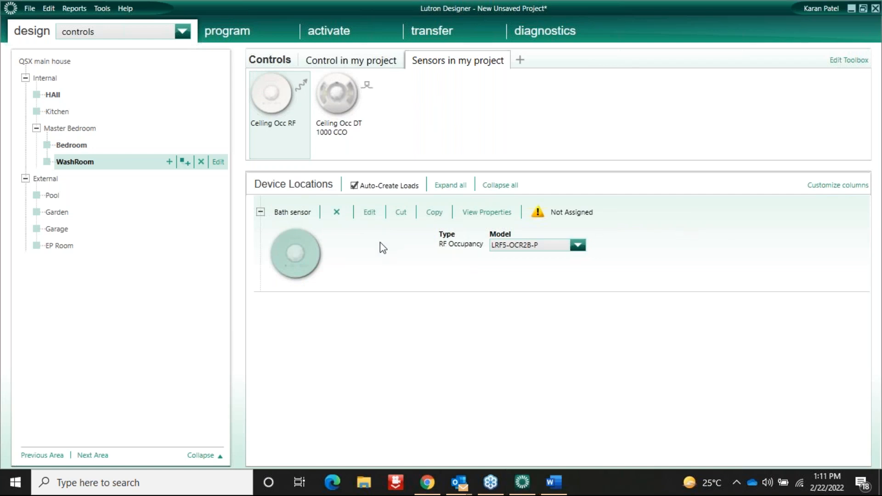
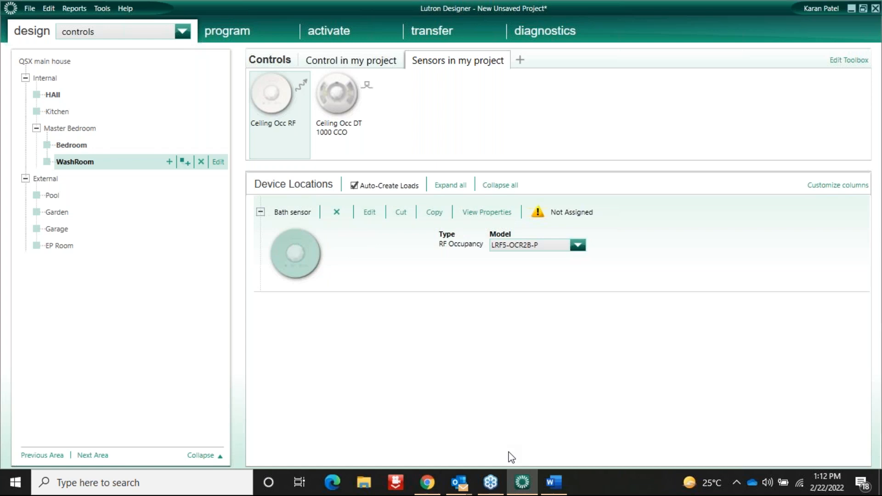
Check the garage entry in the Word controls table and add a Ceiling Occ DT 1000 CCO named Garage sensor to Lutron Designer's Garage area.
left_click(553, 483)
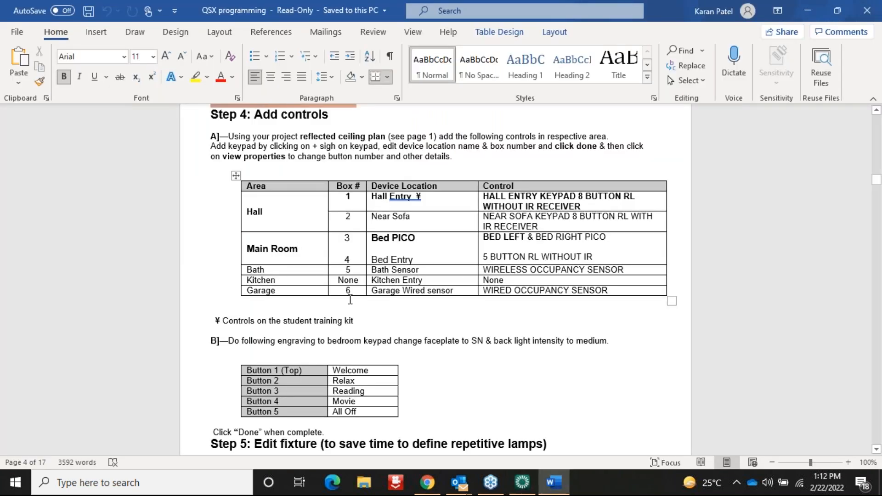
left_click(522, 482)
left_click(58, 230)
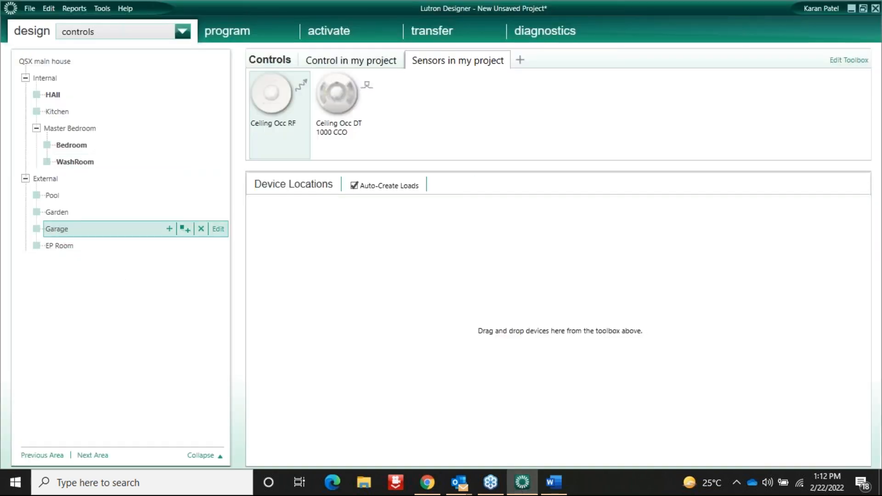
left_click(323, 81)
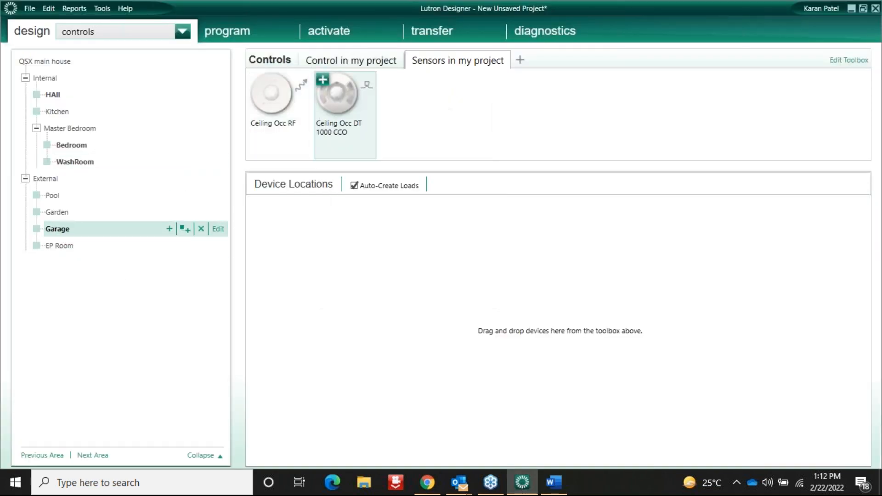
type("Gara")
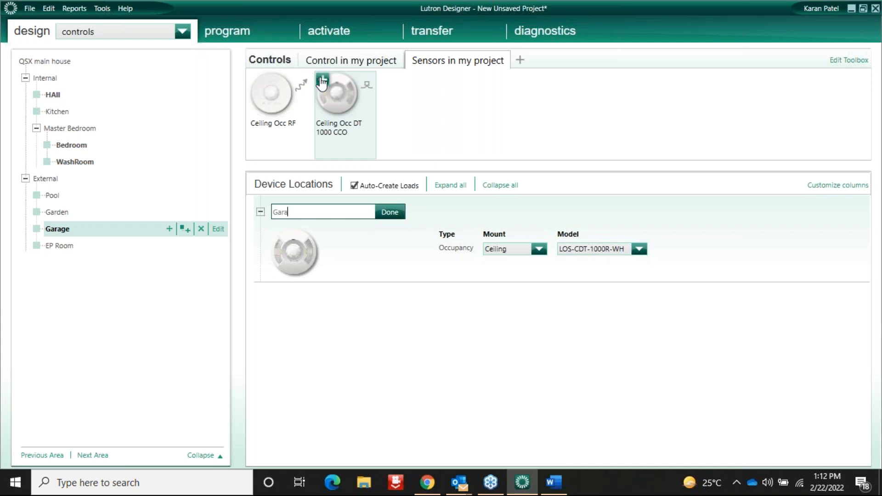
type("ge sensor")
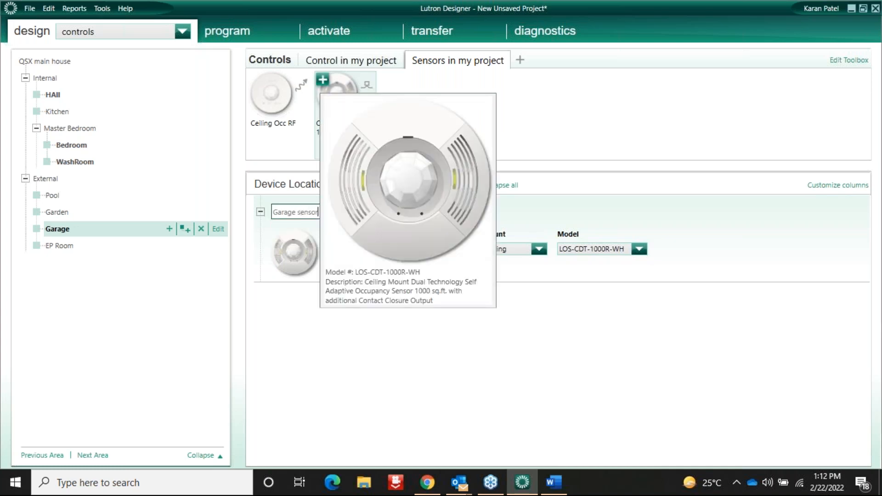
left_click(390, 213)
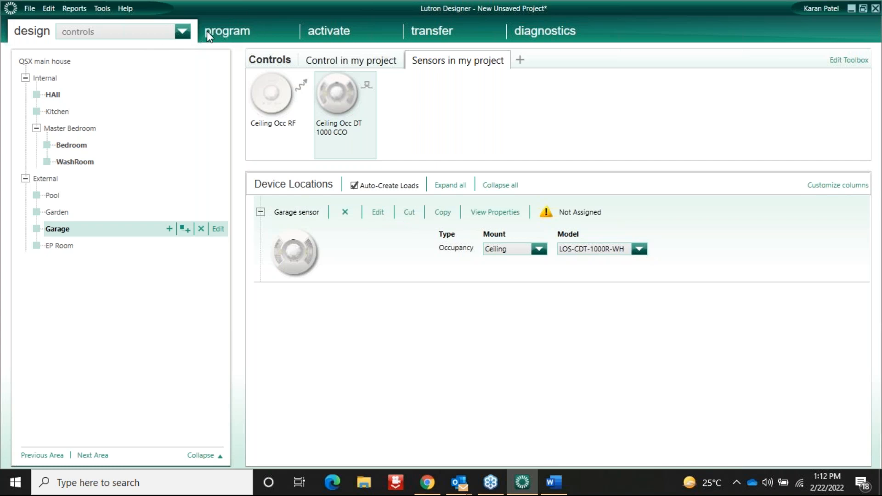
Open the toolbox for editing, browse the available device models, and close it.
left_click(837, 61)
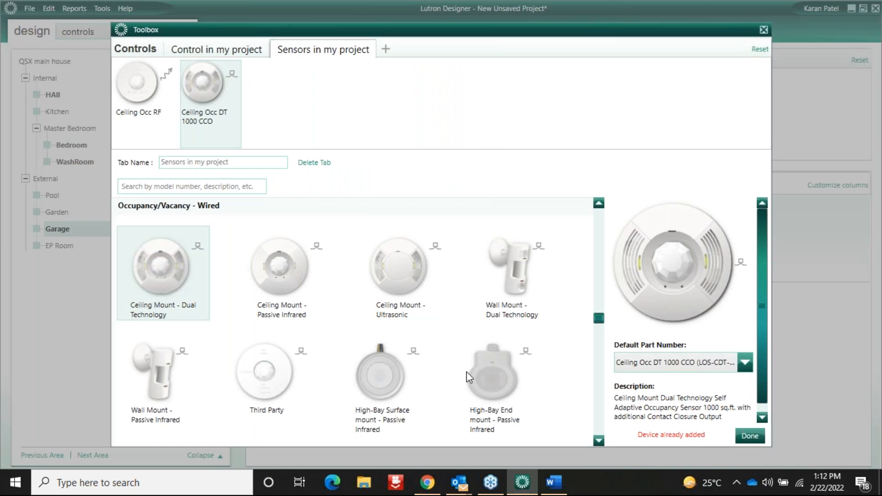
scroll(598, 233, "up", 10)
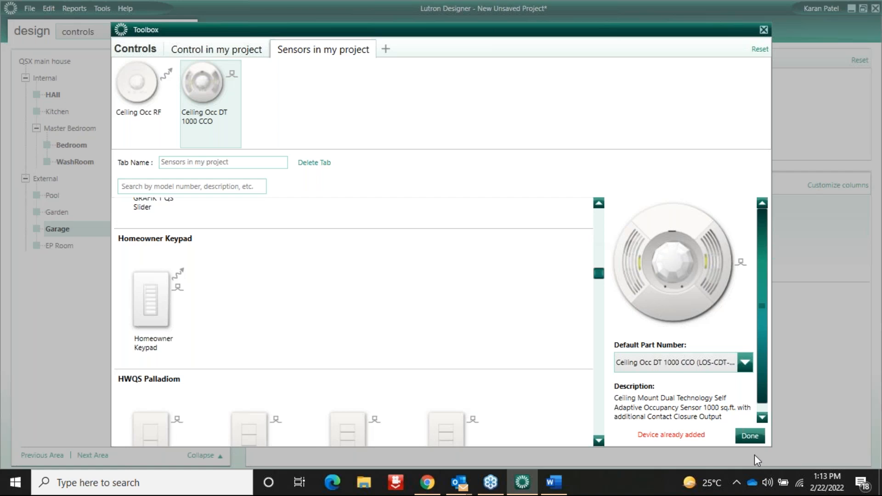
left_click(750, 435)
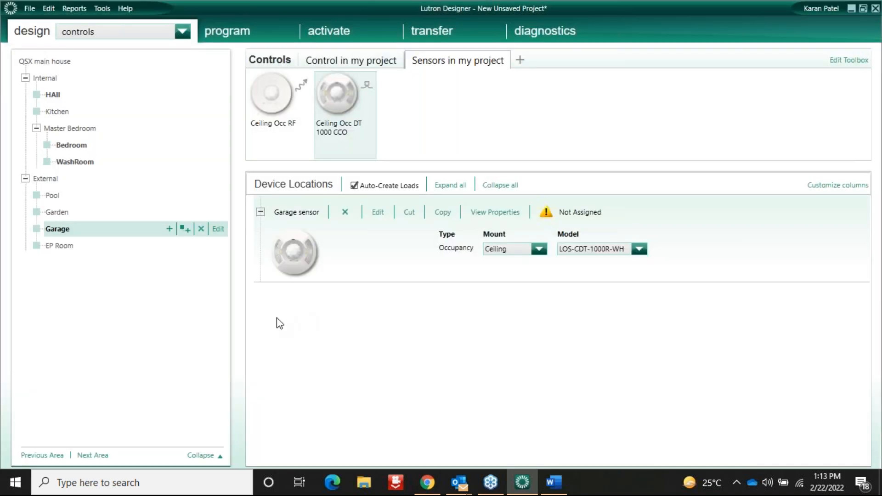
left_click(182, 31)
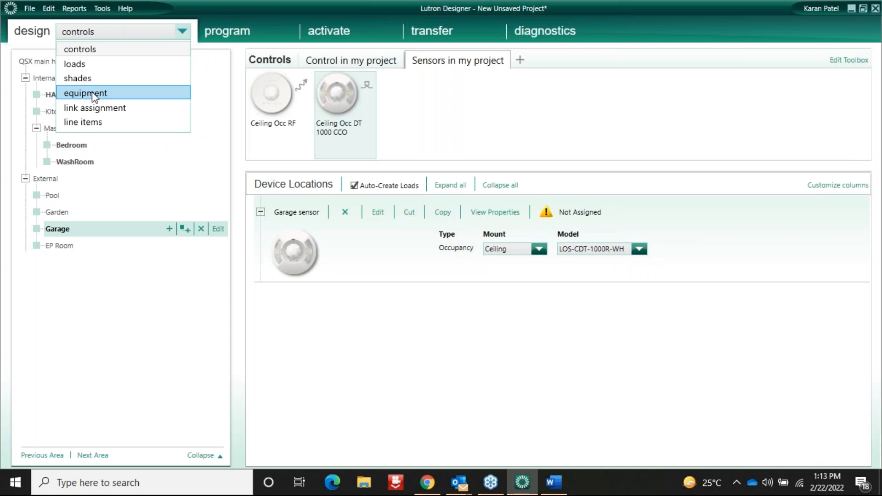
left_click(83, 52)
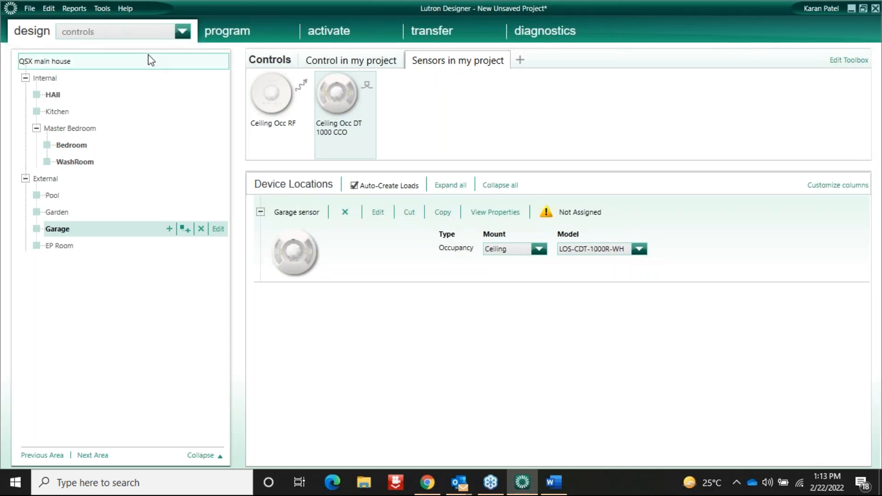
left_click(136, 36)
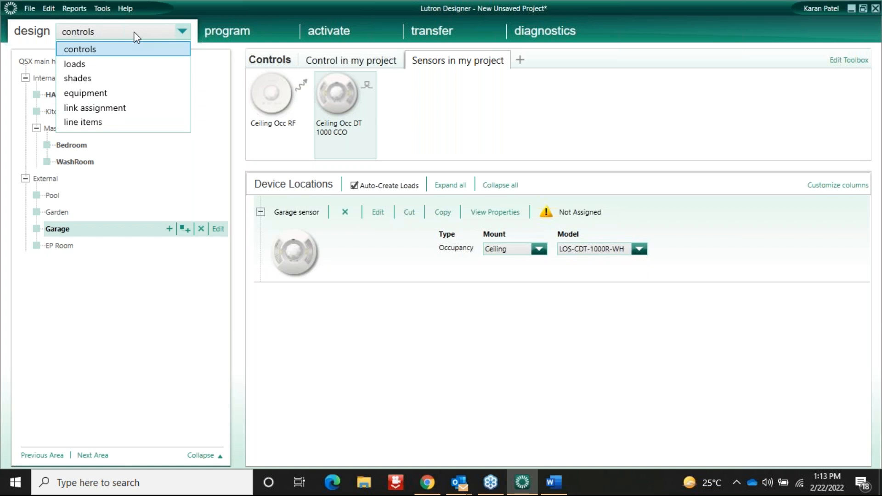
left_click(182, 33)
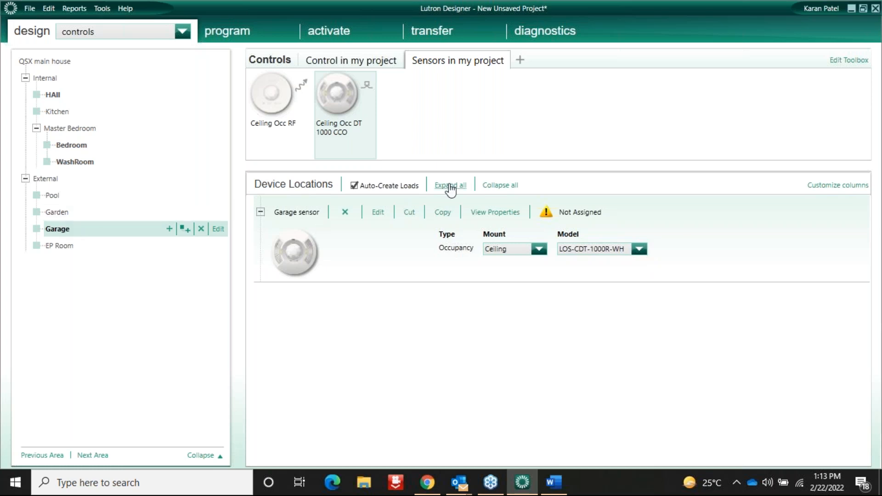
Show the Bedroom area's device locations and look over the available design categories.
left_click(85, 146)
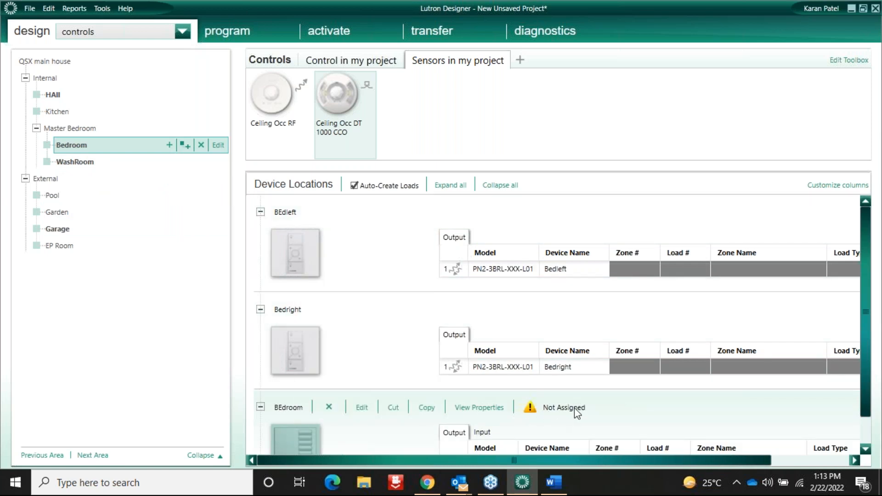
mouse_move(297, 349)
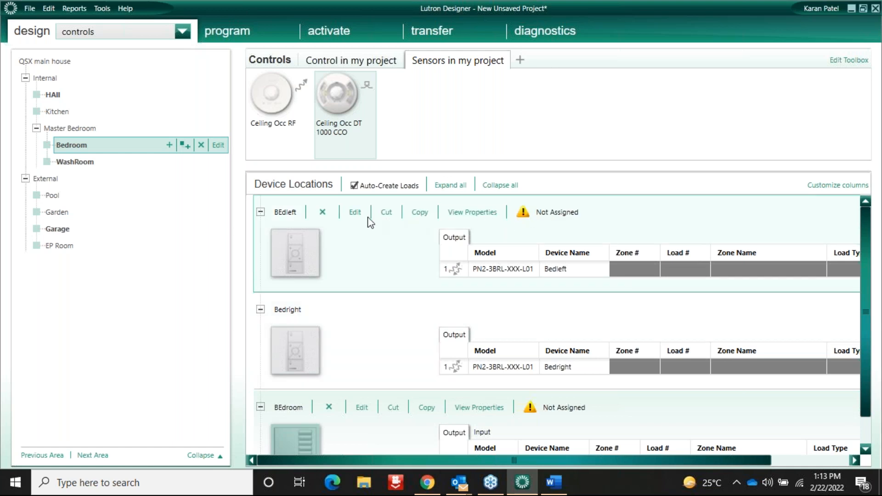
left_click(78, 33)
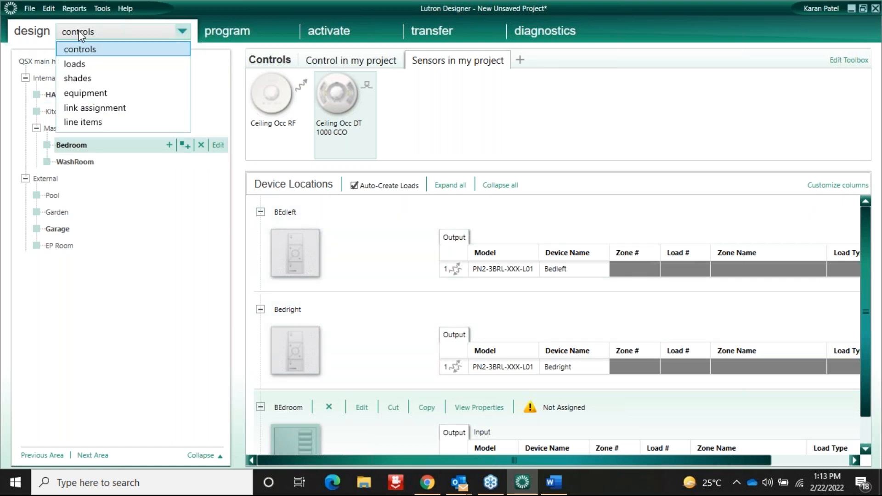
left_click(37, 26)
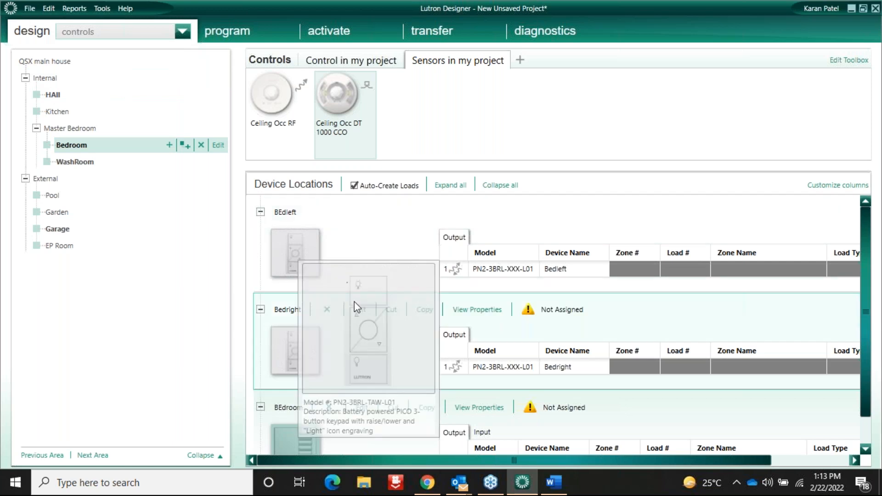
left_click(69, 33)
left_click(45, 33)
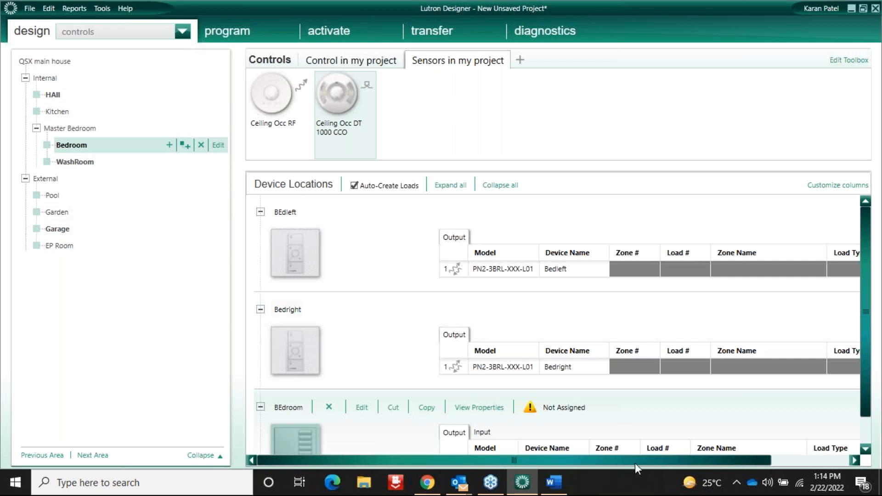
Check the bedroom keypad's engraving and faceplate instructions in the Word document, then open the BEdroom keypad's appearance properties in Lutron Designer.
left_click(558, 483)
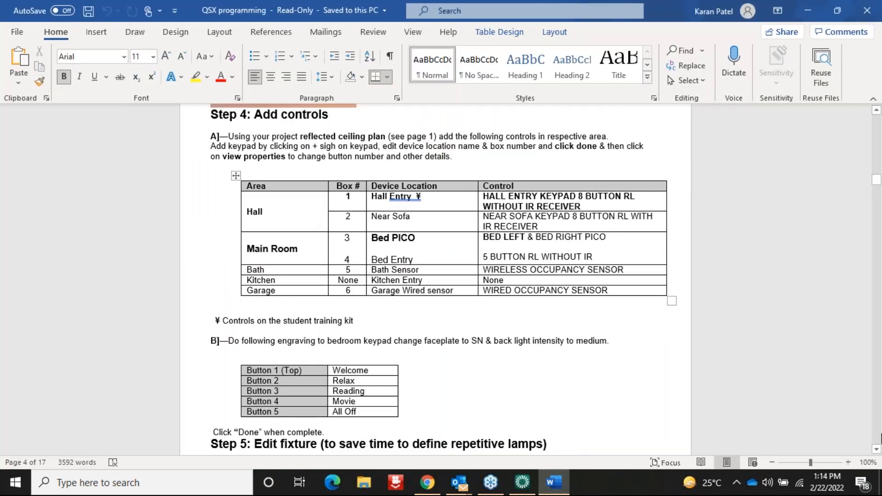
left_click(876, 450)
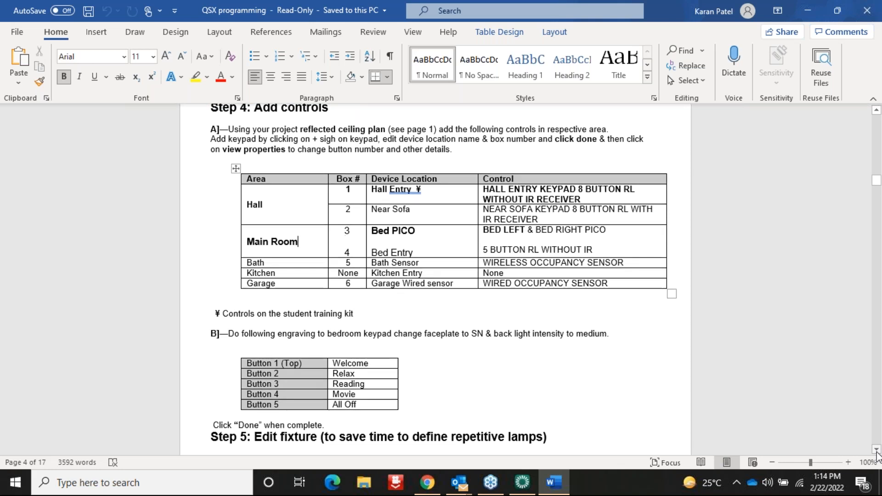
left_click(876, 450)
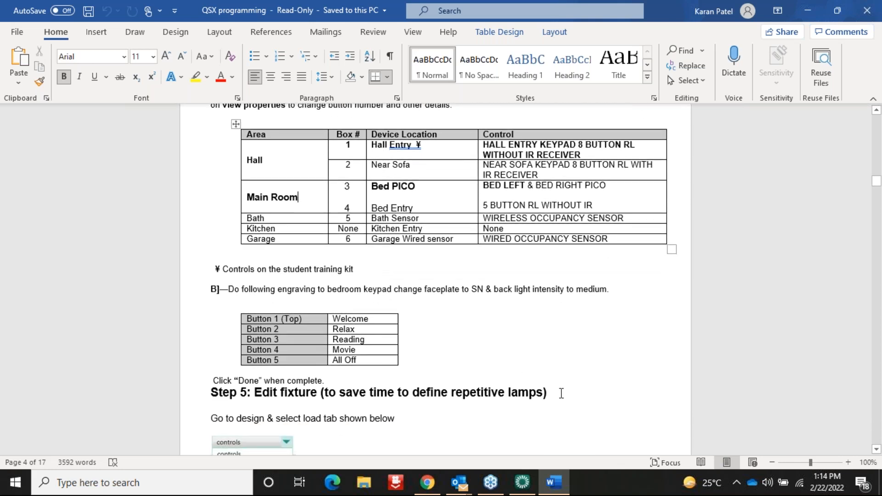
left_click(522, 481)
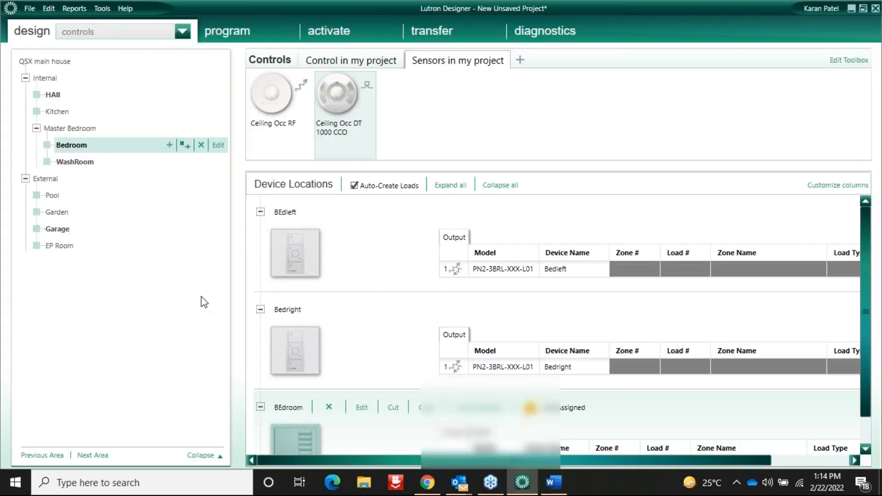
left_click(866, 449)
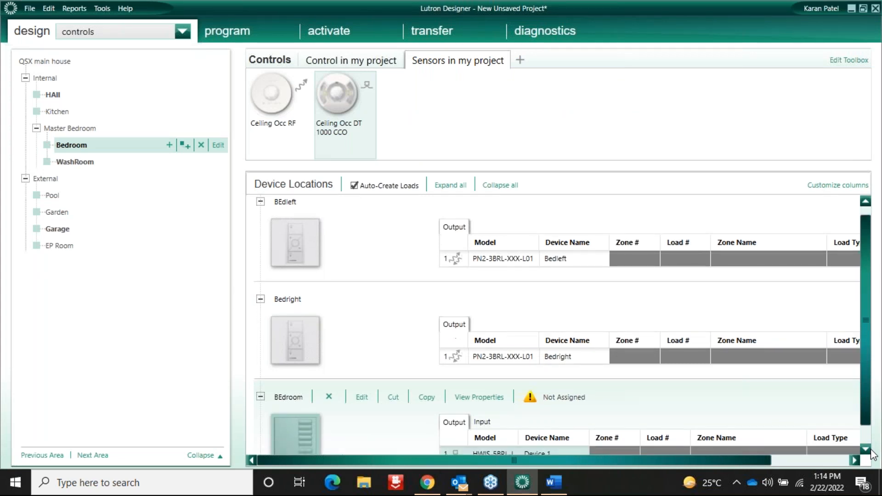
left_click(865, 448)
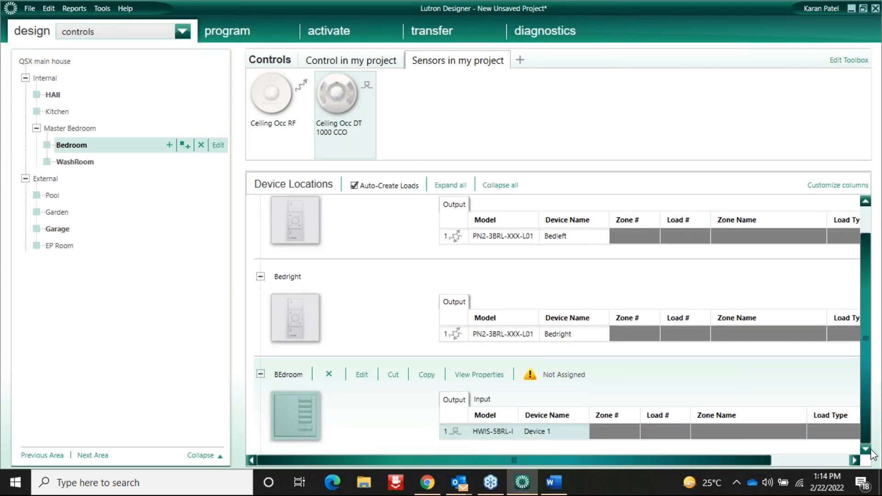
left_click(477, 376)
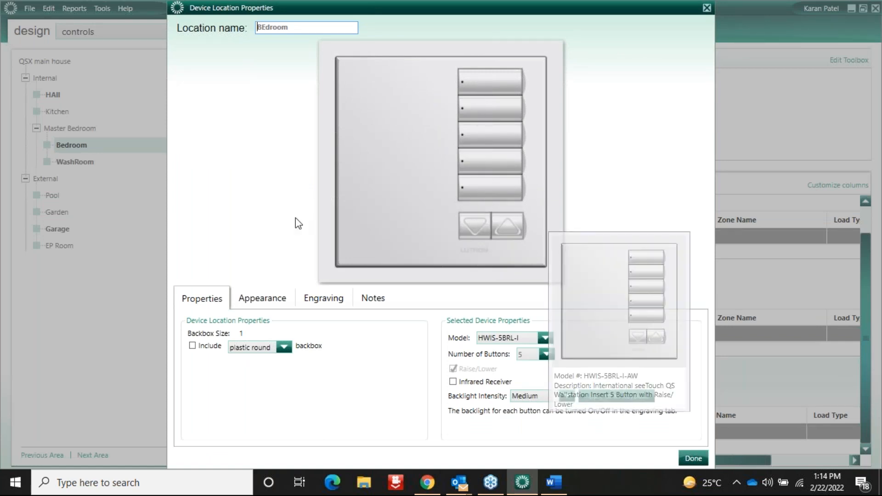
left_click(258, 301)
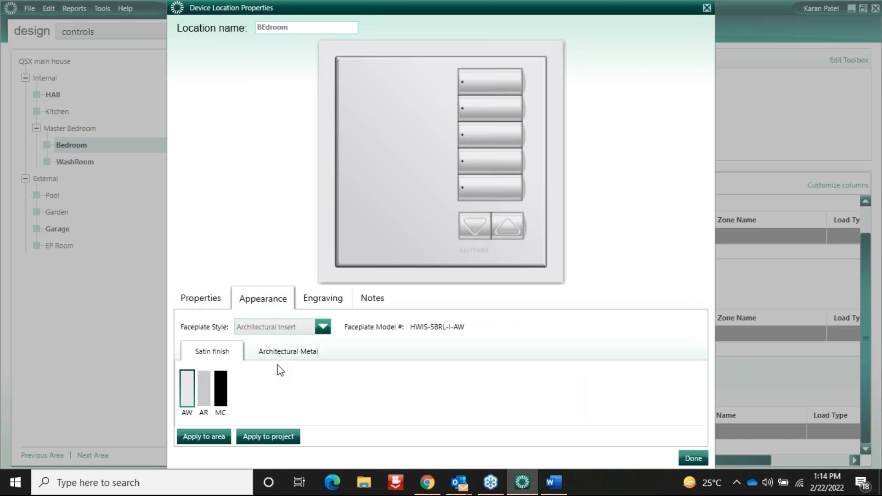
Preview the satin faceplate finishes MC, AR and AW on the BEdroom keypad.
left_click(221, 391)
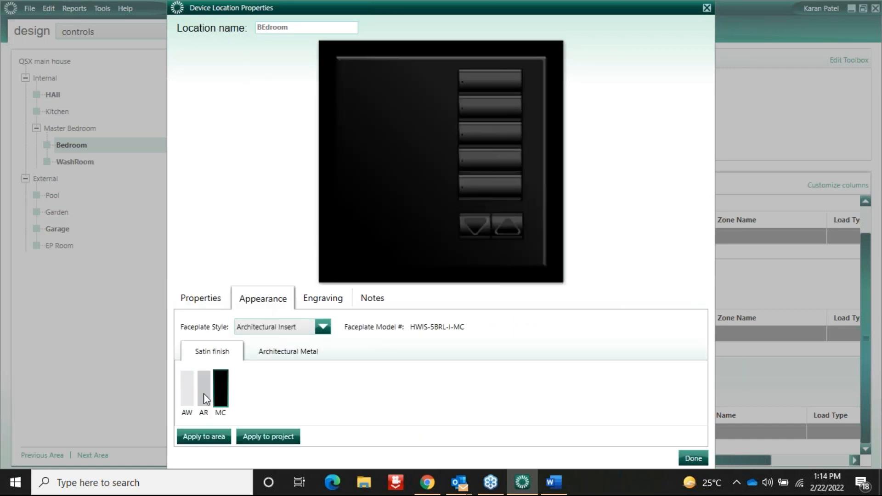
left_click(203, 393)
left_click(192, 396)
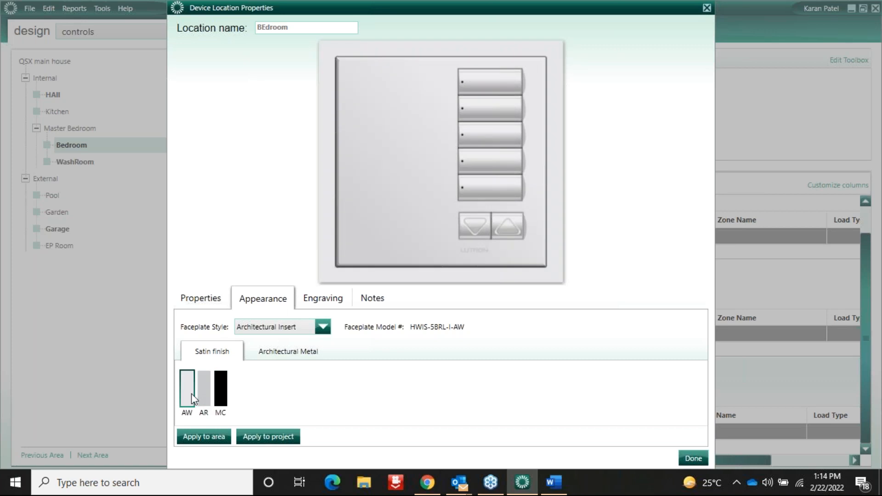
left_click(207, 398)
left_click(221, 394)
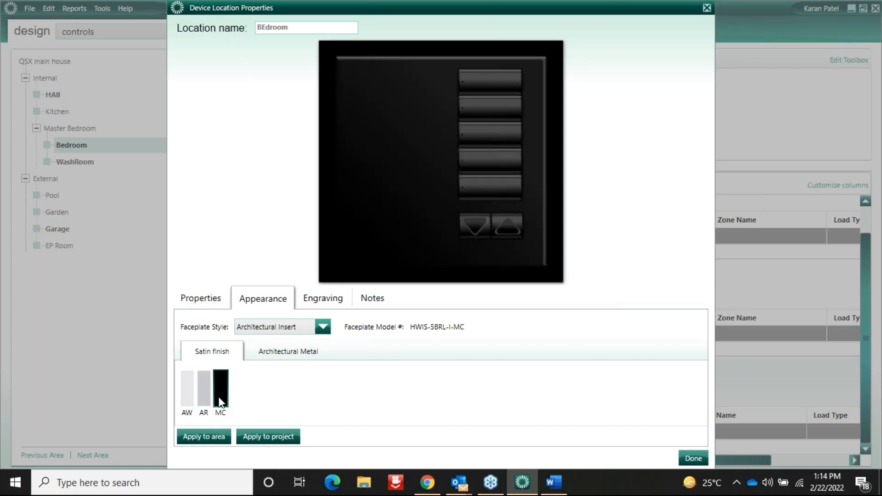
Set the BEdroom keypad's faceplate to the Architectural Metal finish SN.
left_click(278, 353)
left_click(255, 390)
left_click(216, 399)
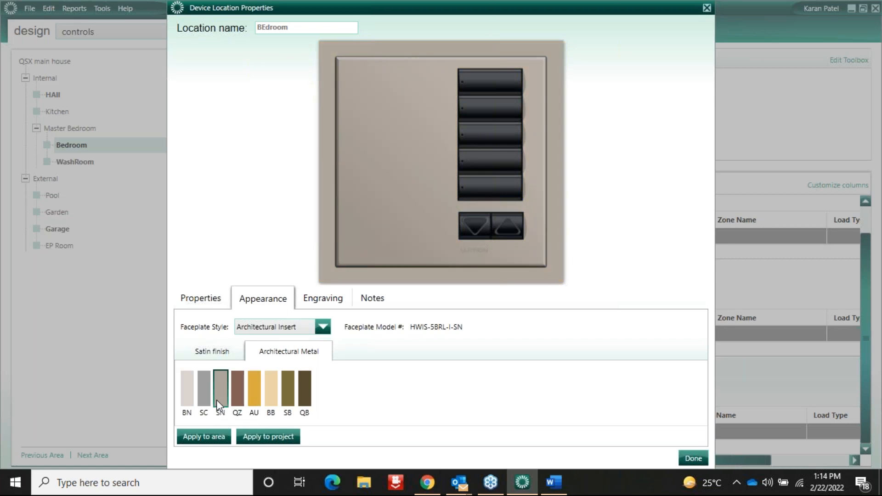
Engrave the keypad's first two buttons with Welcome and Relax.
left_click(334, 302)
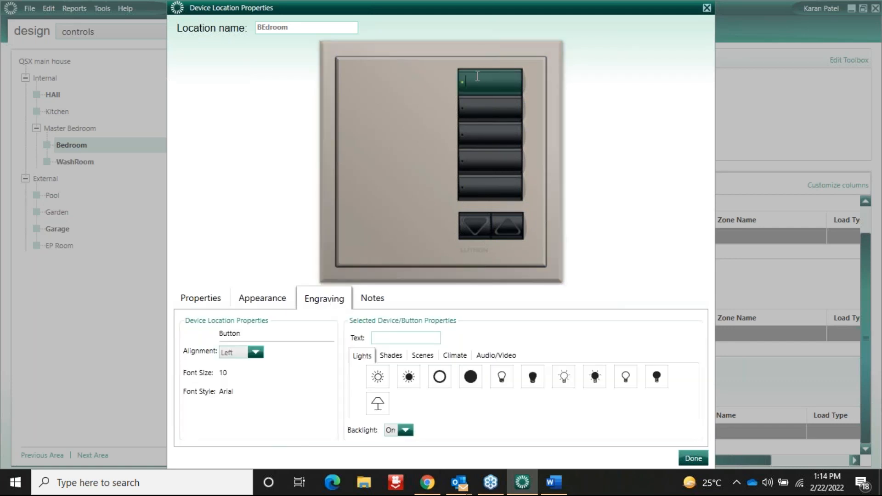
type("Welcome")
key("Return")
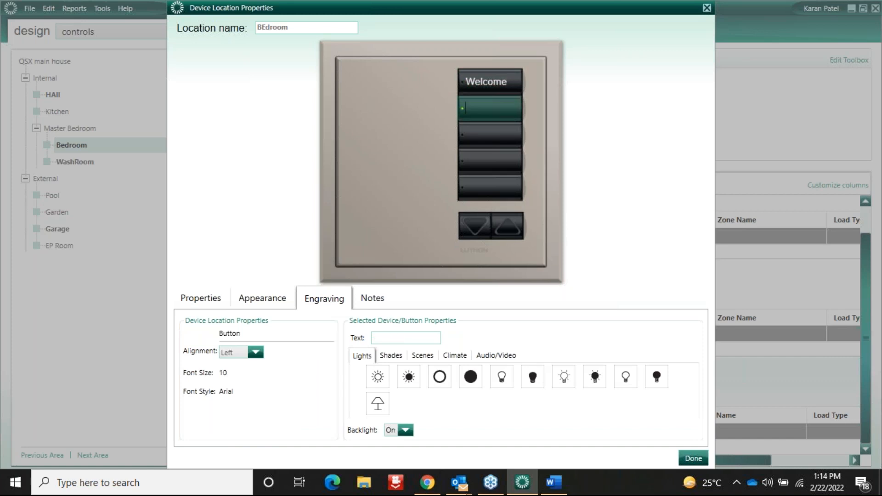
type("Relax")
Try the sun, bulb and crescent moon icons on the Relax button and settle on the moon-with-stars scene icon.
left_click(378, 380)
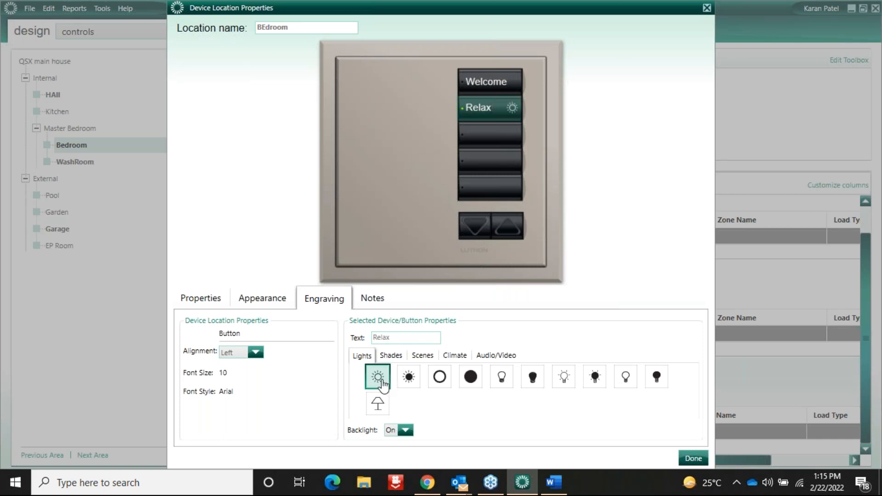
left_click(505, 383)
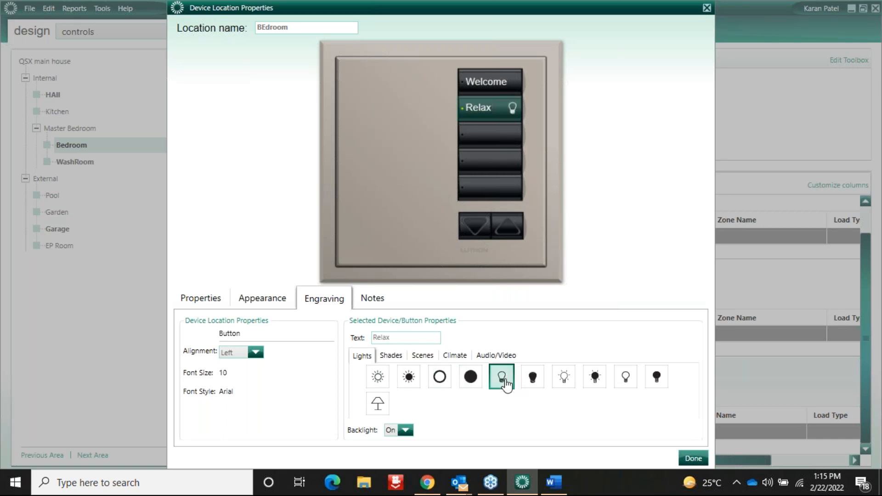
left_click(422, 357)
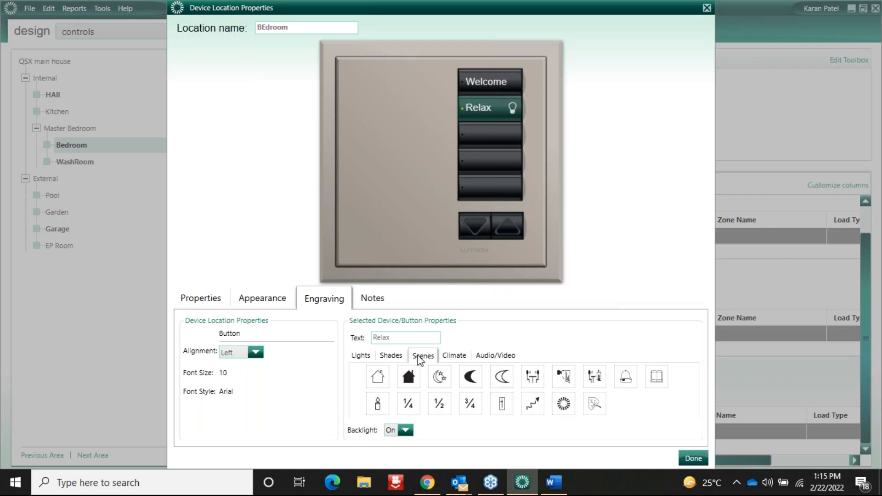
left_click(440, 379)
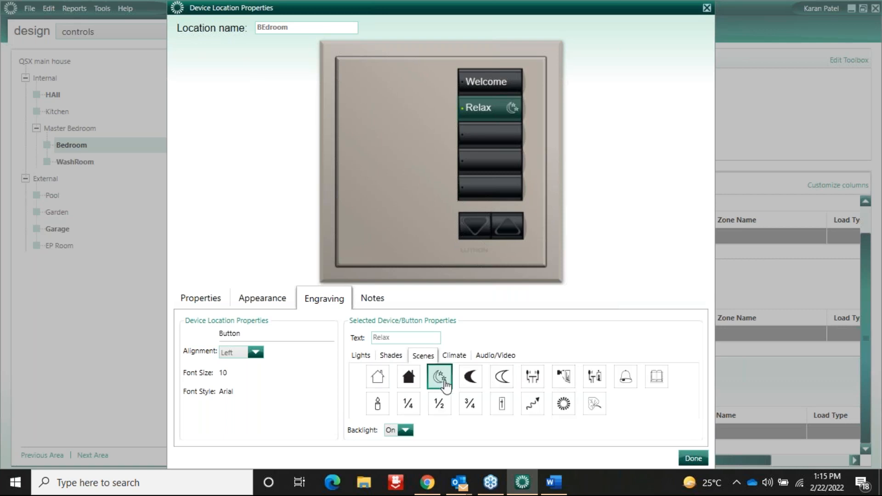
left_click(503, 378)
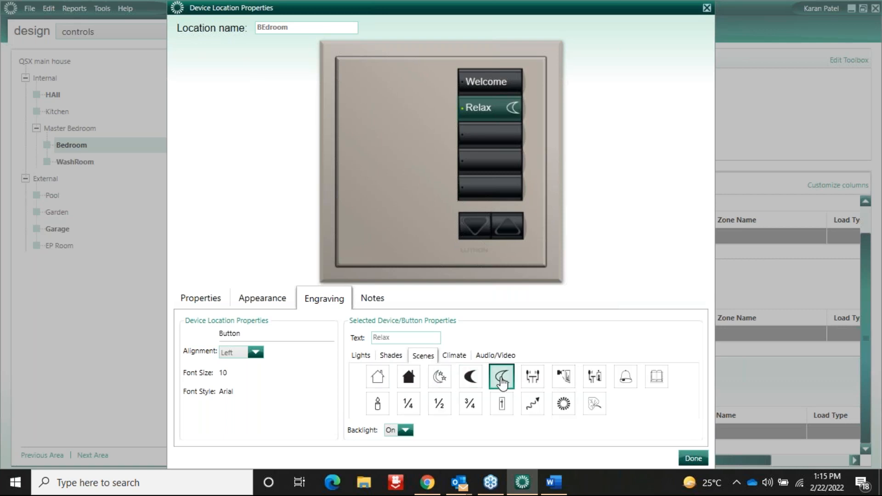
left_click(439, 377)
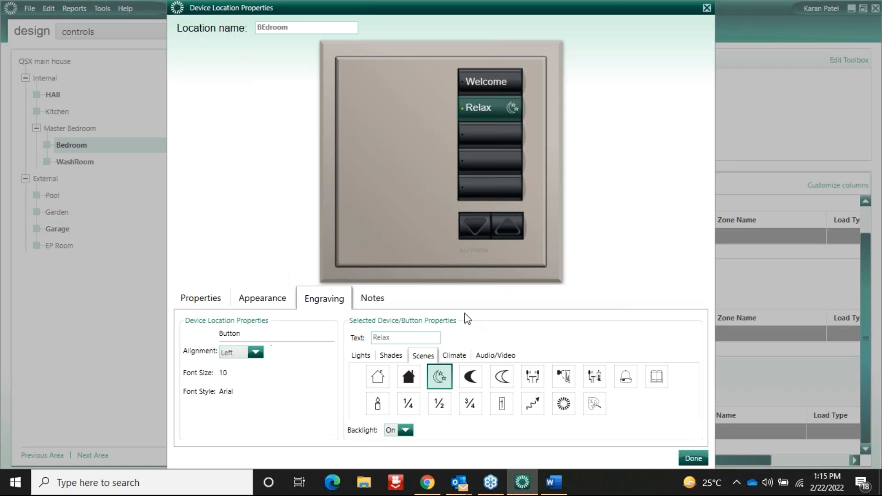
Review the keypad's backlight intensity options and faceplate appearance, and accept the BEdroom device location properties.
left_click(201, 303)
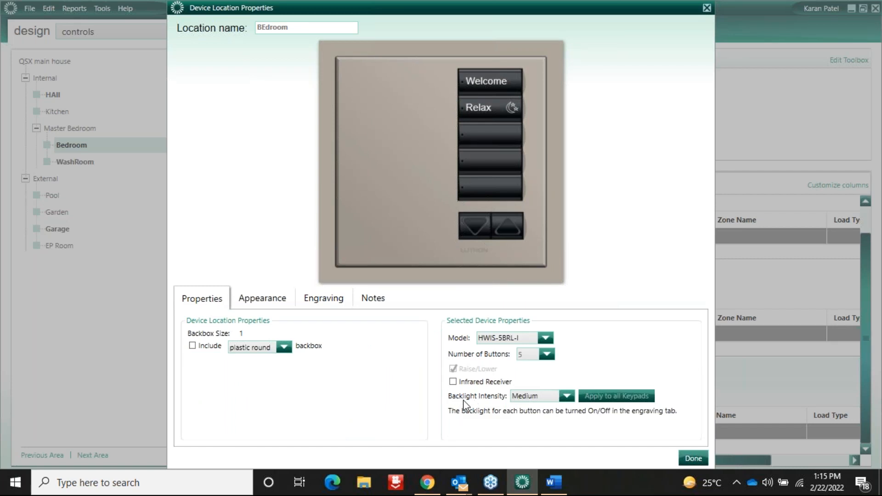
left_click(547, 397)
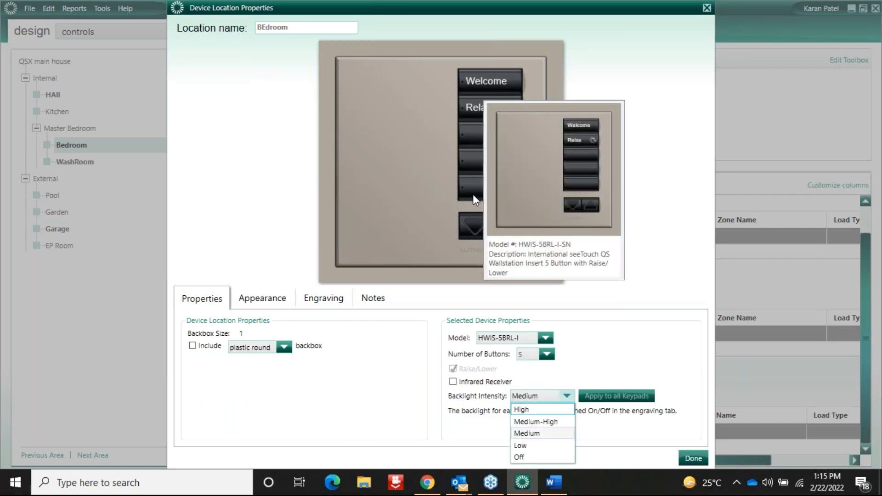
left_click(467, 143)
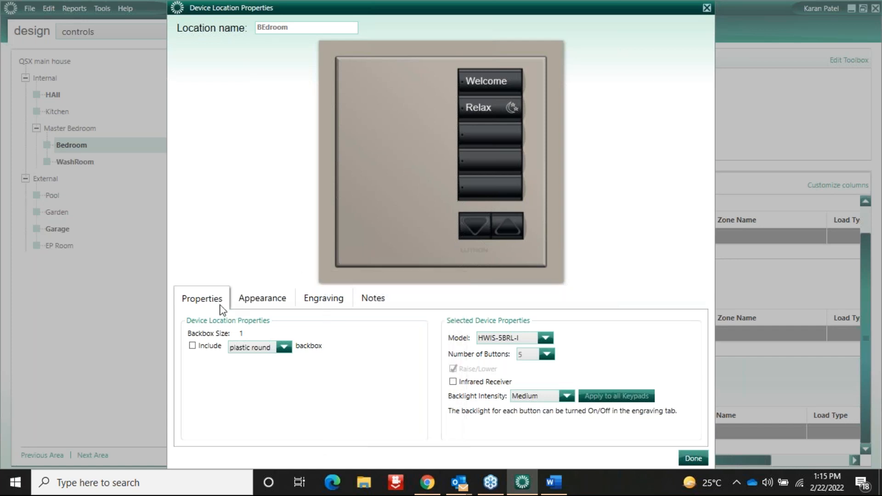
left_click(269, 301)
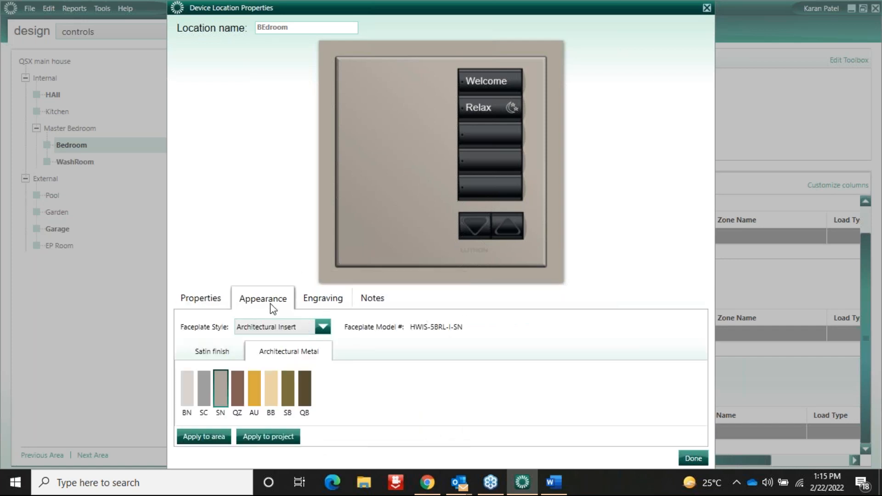
left_click(692, 459)
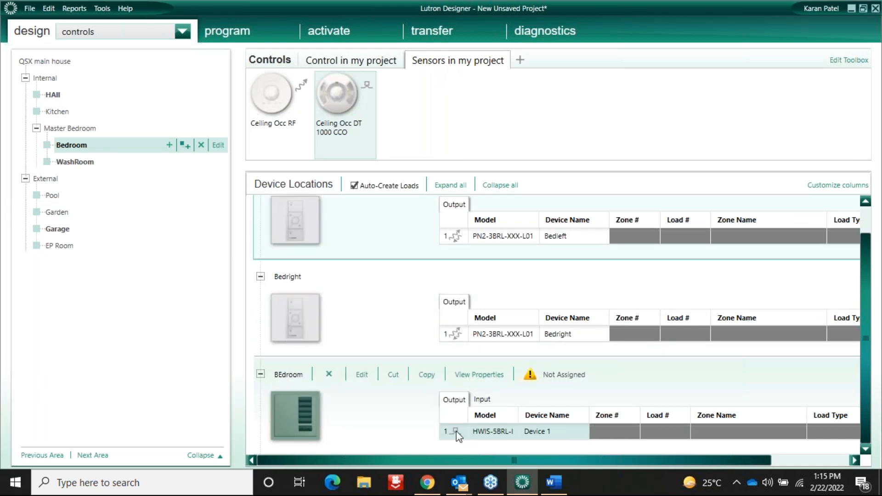
Read the Step 5 instructions on editing fixtures in the Word document.
left_click(554, 482)
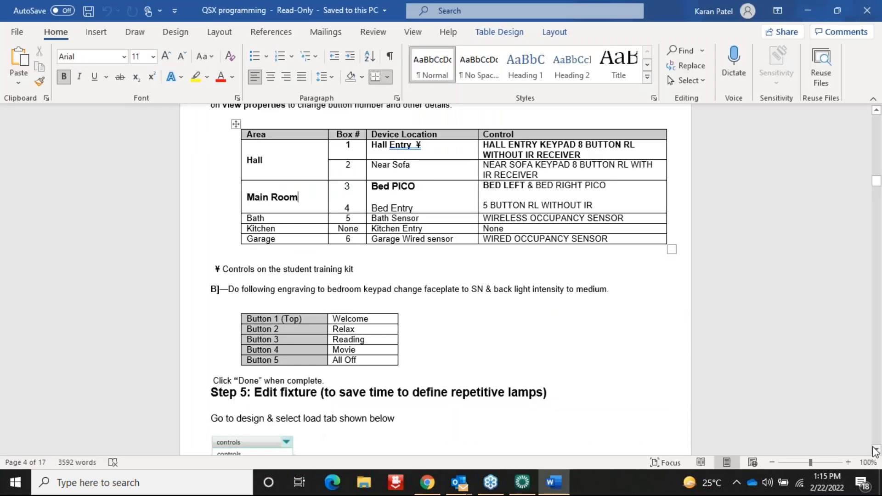
scroll(876, 452, "down", 3)
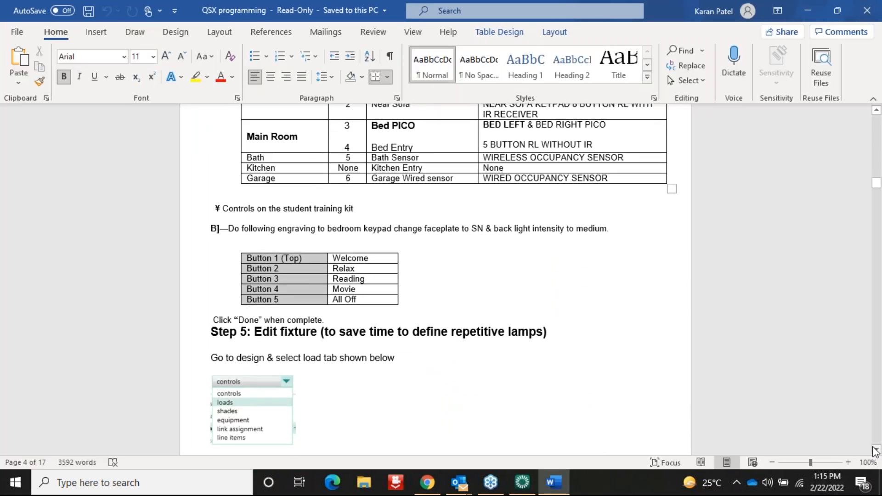
scroll(875, 451, "down", 2)
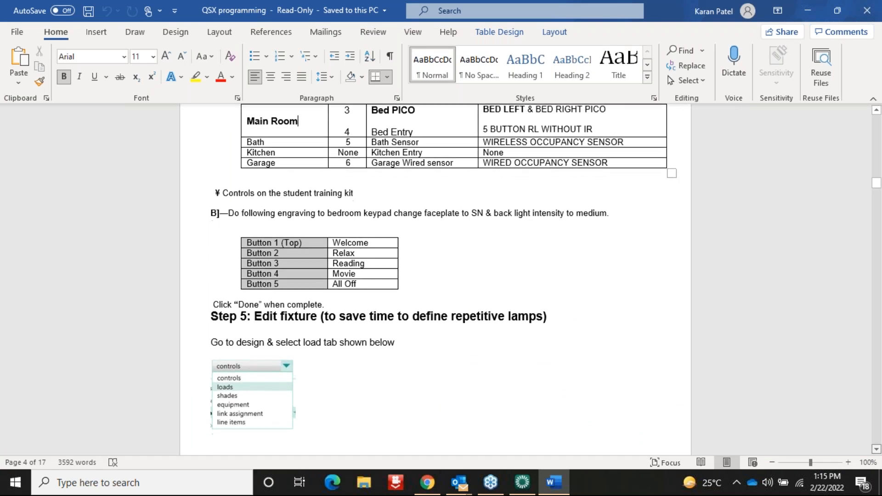
scroll(875, 451, "down", 2)
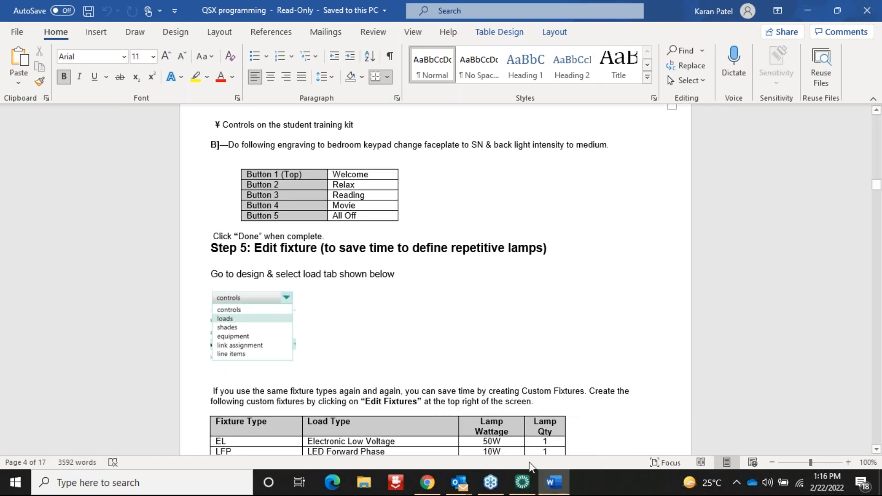
Return to Lutron Designer and look over the project's control and sensor toolboxes.
left_click(524, 483)
left_click(105, 34)
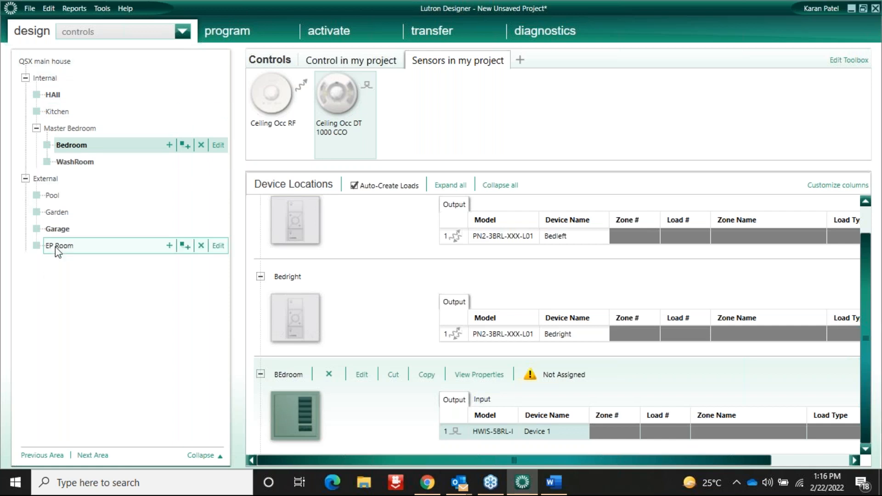
left_click(342, 62)
left_click(443, 63)
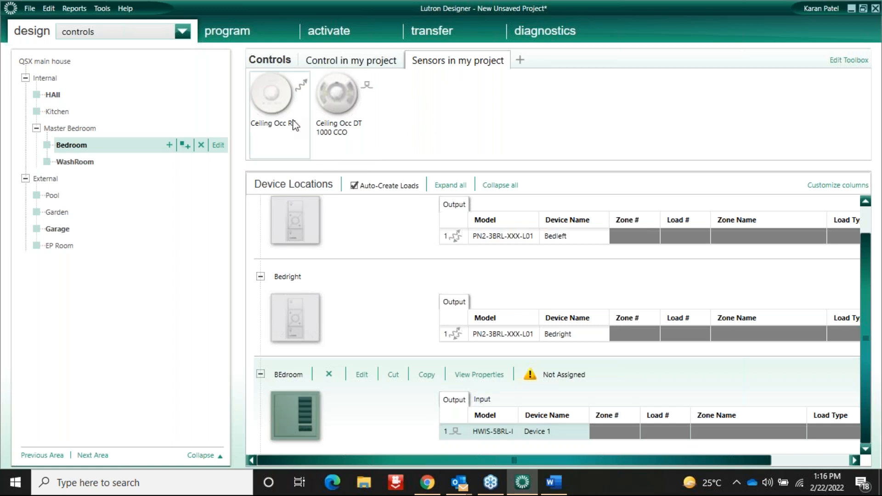
mouse_move(324, 105)
mouse_move(345, 86)
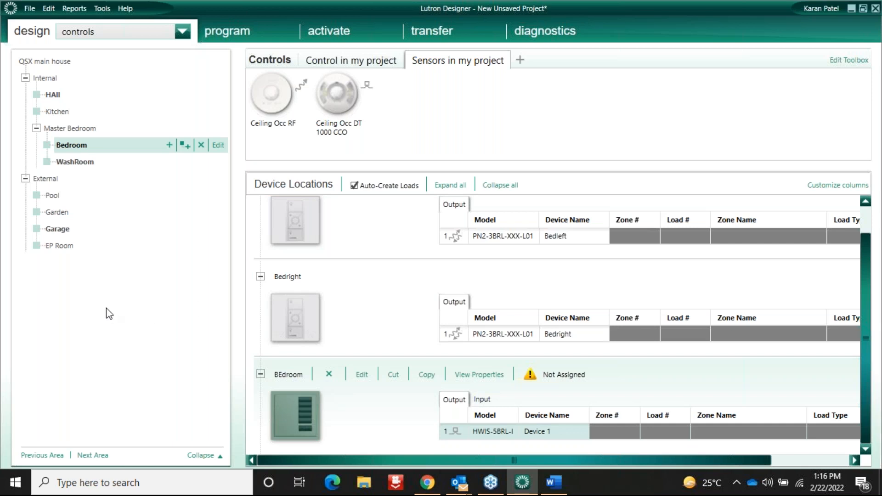
Switch the design view to loads and look over the Bedroom area's Loads and HVAC Zones lists.
left_click(183, 31)
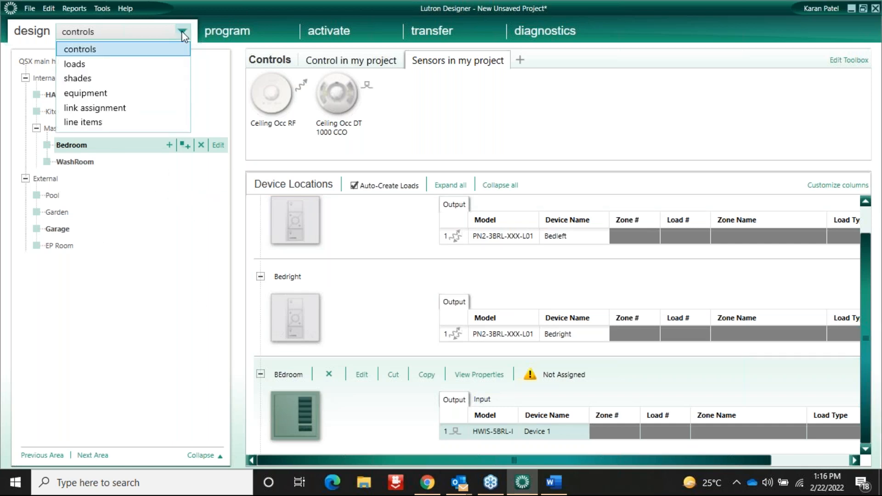
left_click(87, 64)
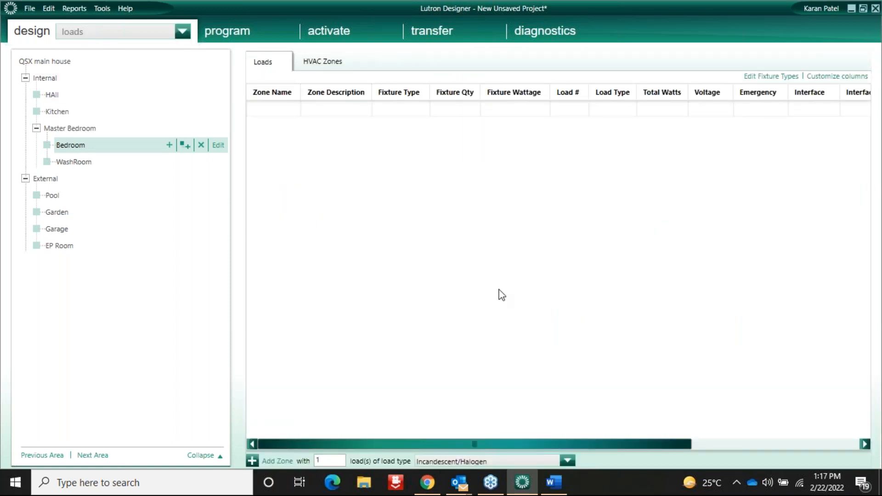
left_click(84, 31)
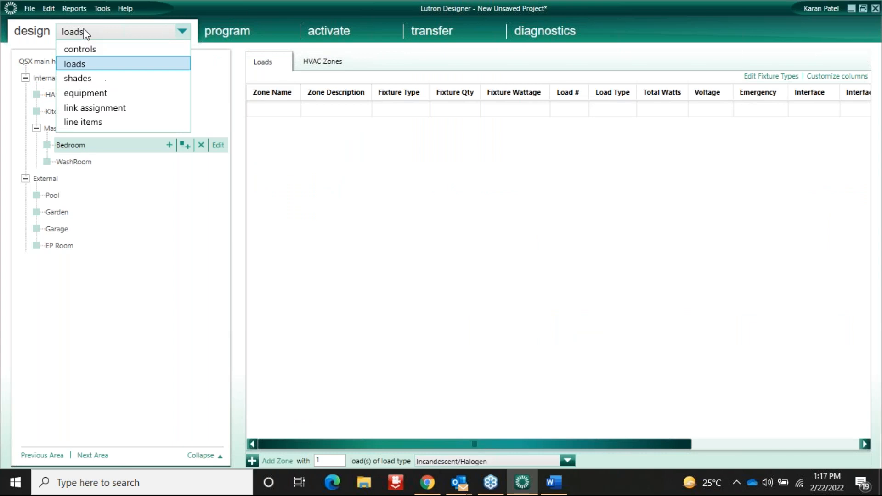
left_click(216, 94)
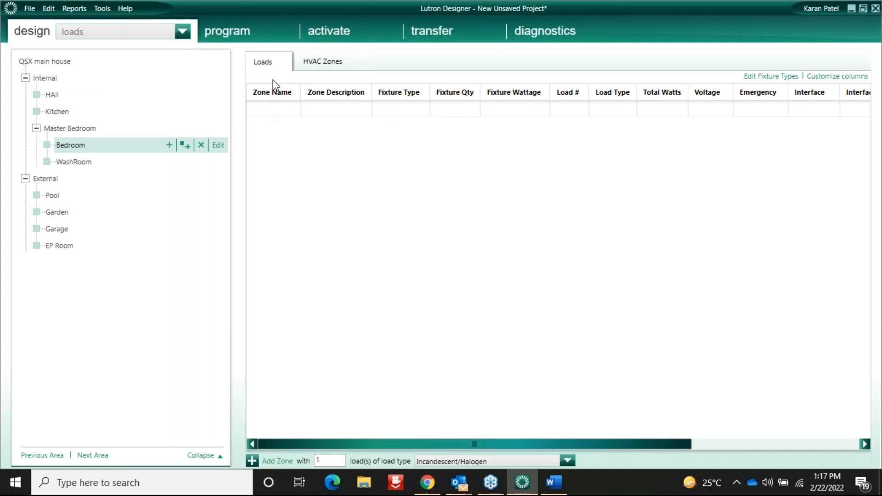
left_click(322, 63)
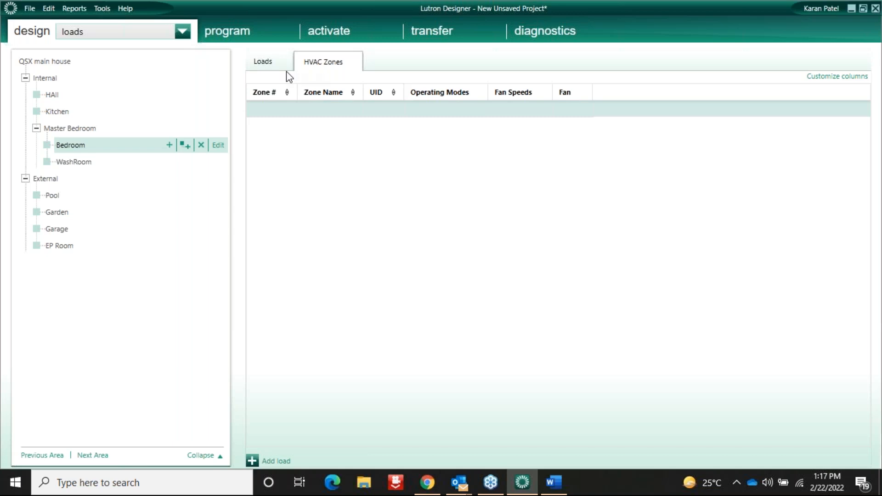
left_click(264, 63)
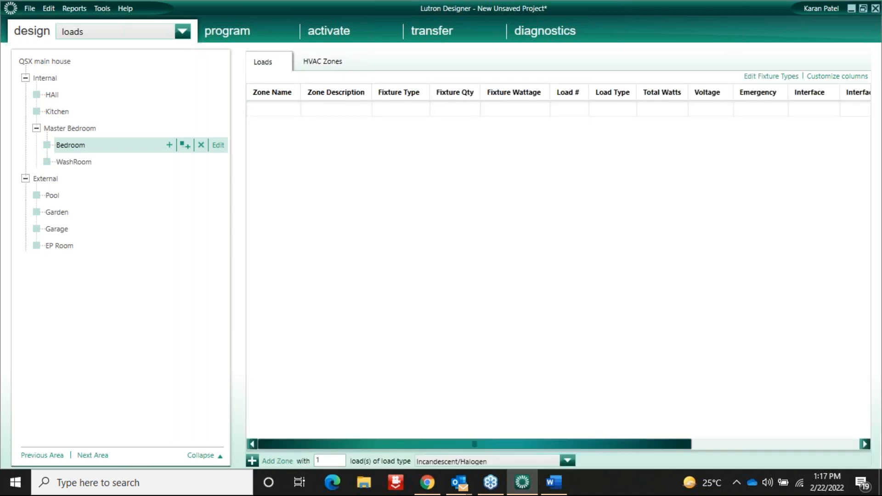
Go back to the ceiling plan and its load number legend on page 1 of the Word document.
left_click(554, 482)
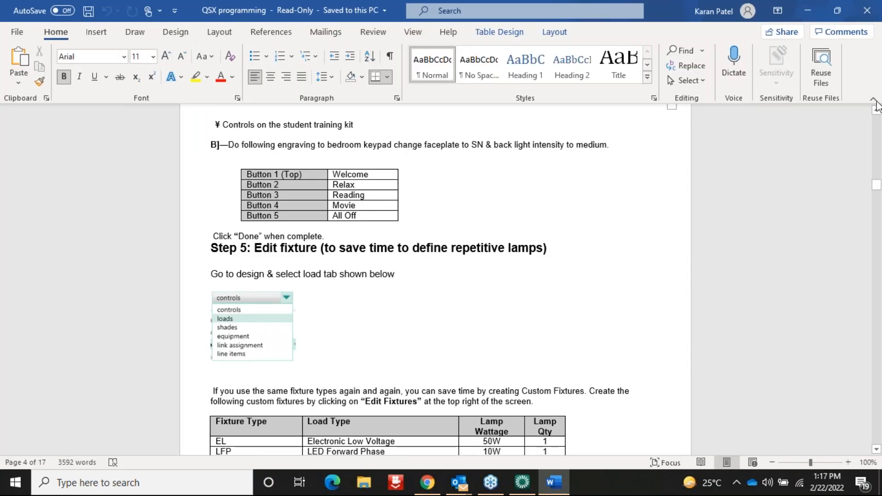
left_click(876, 134)
left_click(877, 138)
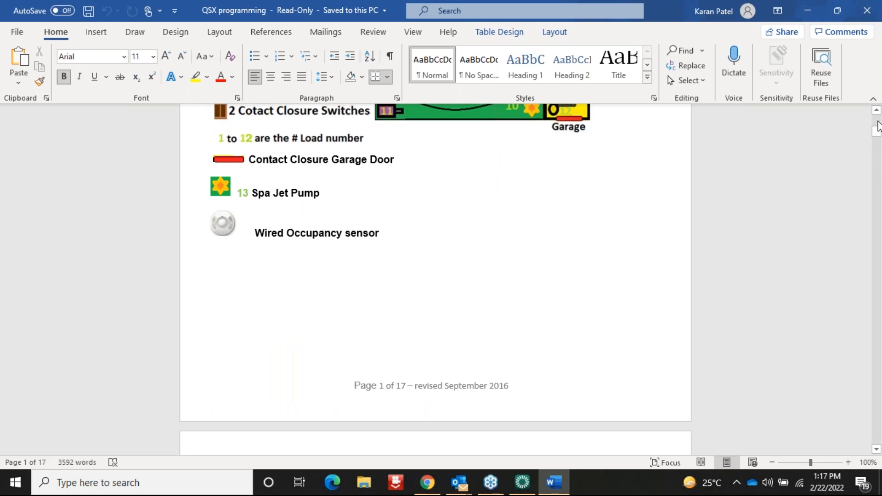
Examine the reflected ceiling plan and its fixture legend in the QSX programming Word document, and return to Lutron Designer.
scroll(878, 138, "up", 8)
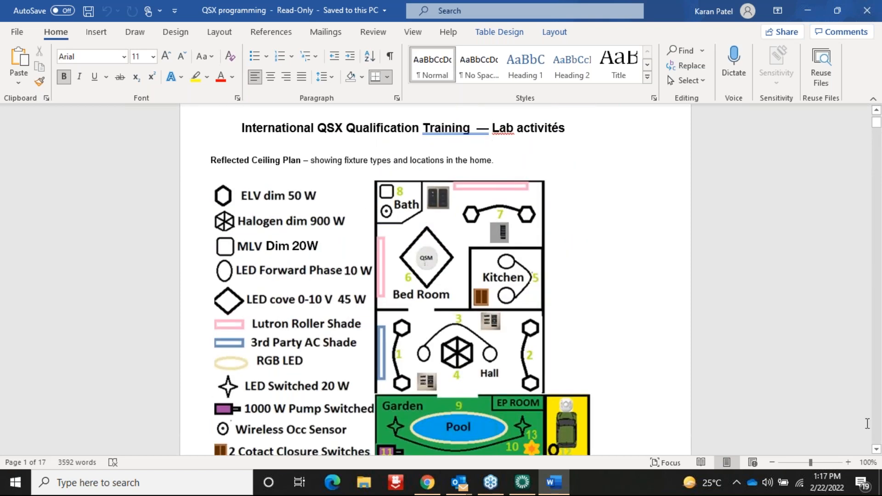
left_click(876, 449)
left_click(876, 450)
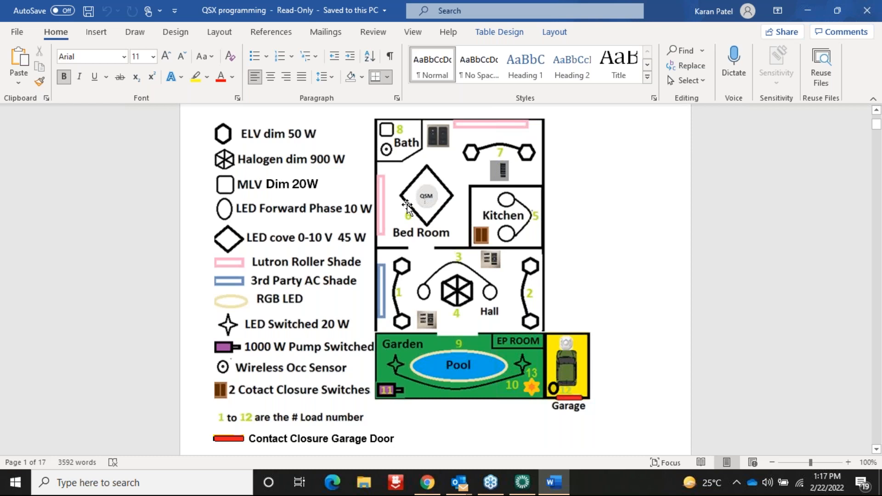
left_click(559, 488)
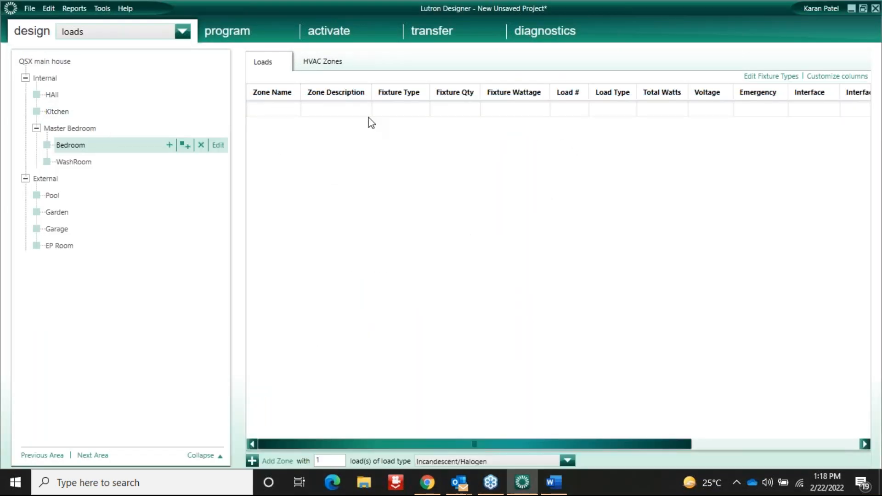
left_click(400, 110)
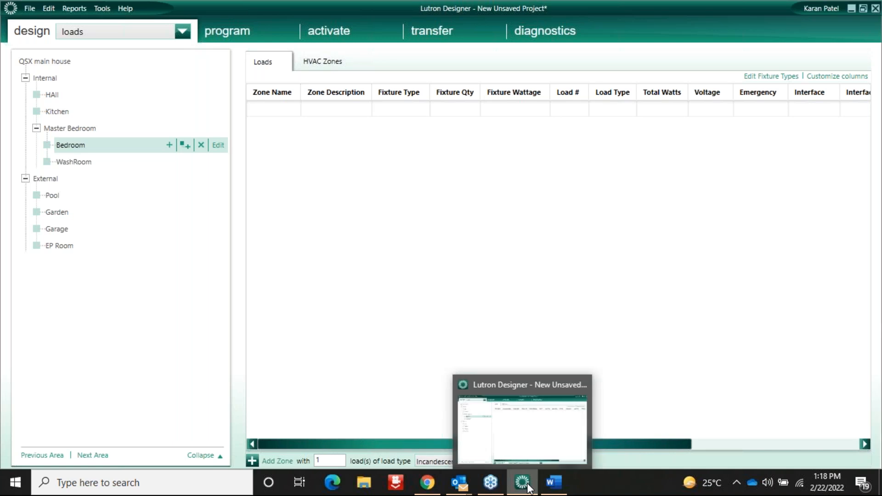
left_click(553, 482)
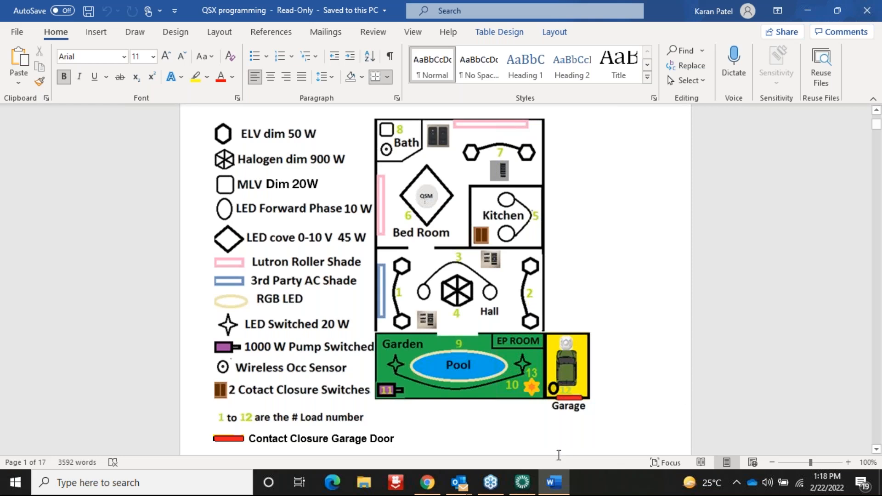
left_click(555, 485)
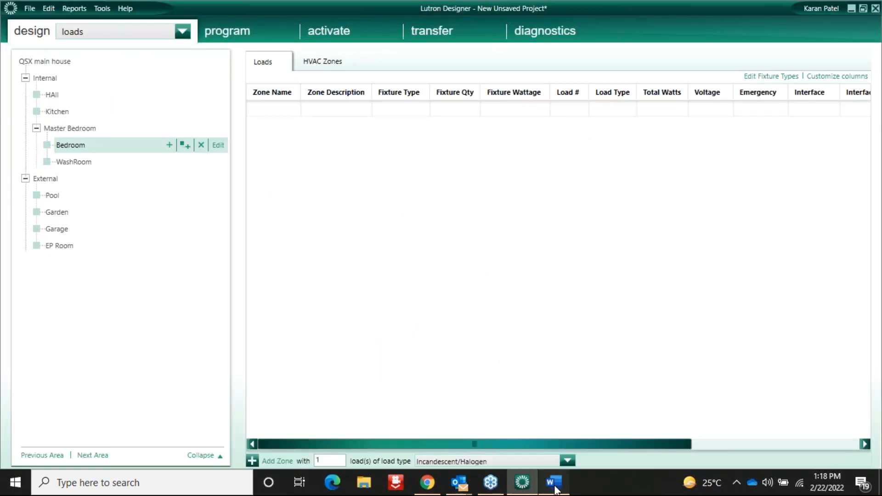
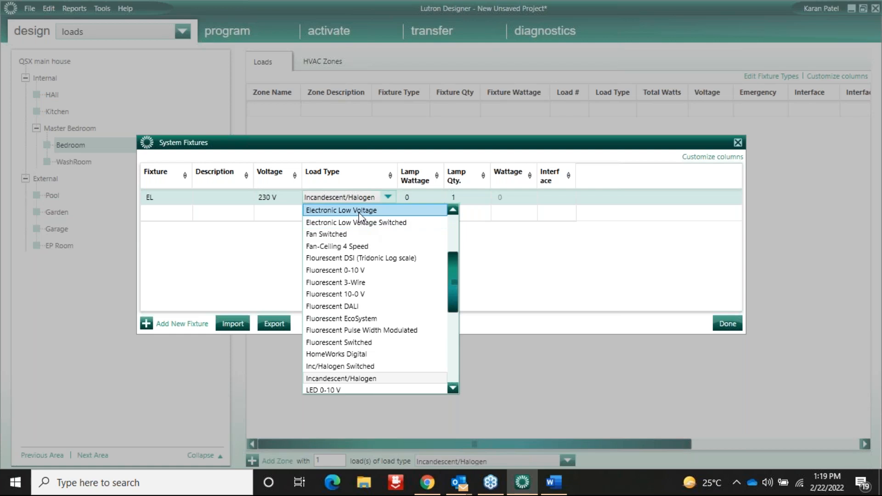
Set the EL fixture's load type to Electronic Low Voltage and its lamp wattage to 10.
left_click(361, 213)
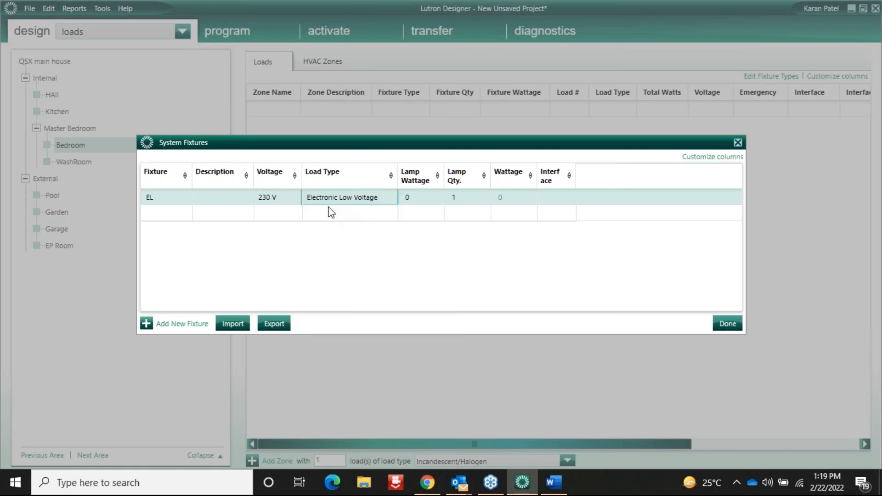
left_click(424, 202)
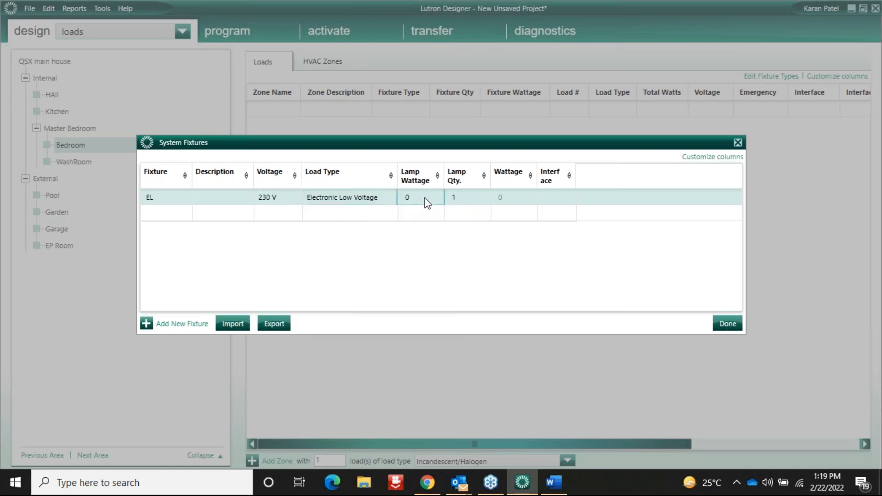
type("10")
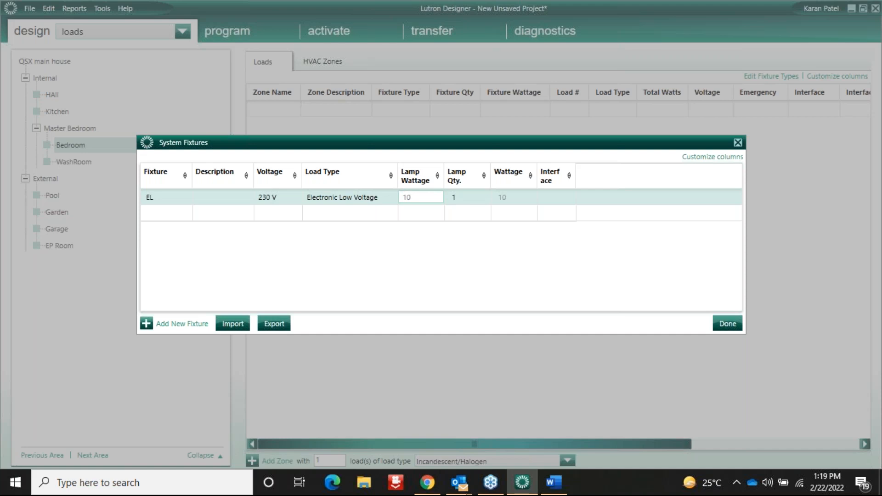
left_click(468, 197)
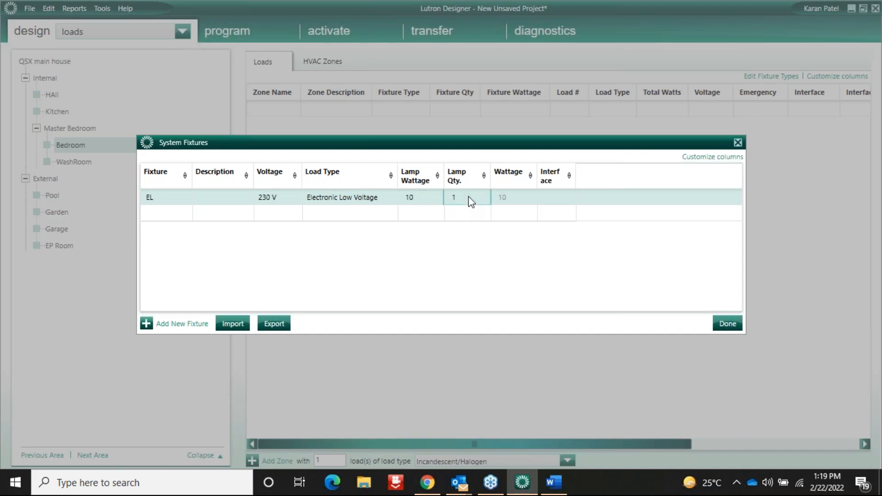
Add a second system fixture named LFP with the LED Forward Phase load type.
left_click(155, 218)
type("LFP")
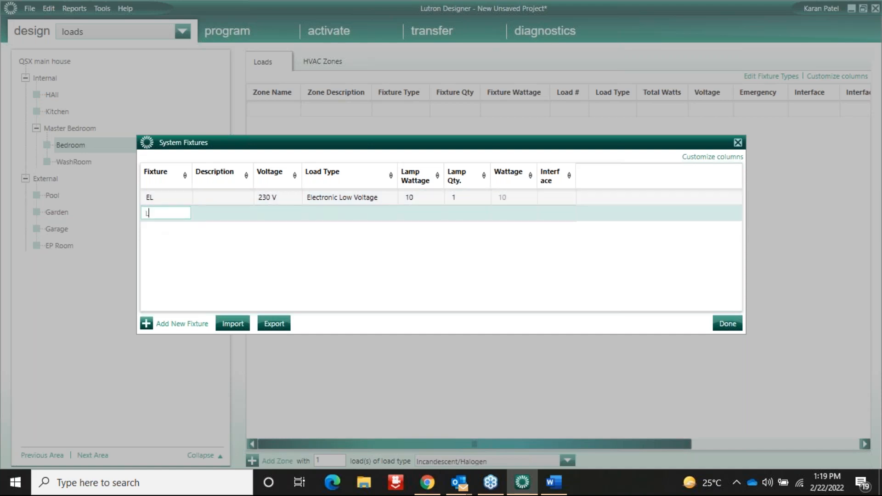
left_click(200, 215)
left_click(317, 212)
left_click(319, 214)
left_click(319, 214)
key("Down")
key("Down")
key("Down")
key("Down")
key("Down")
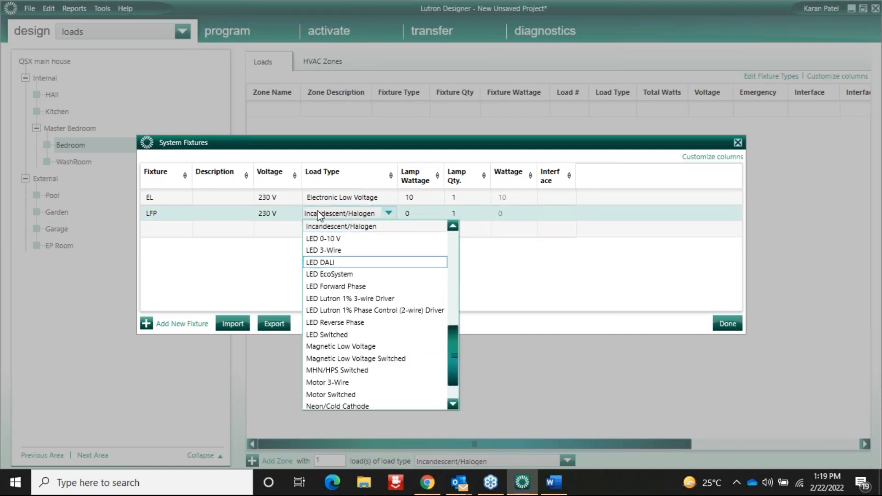
left_click(353, 286)
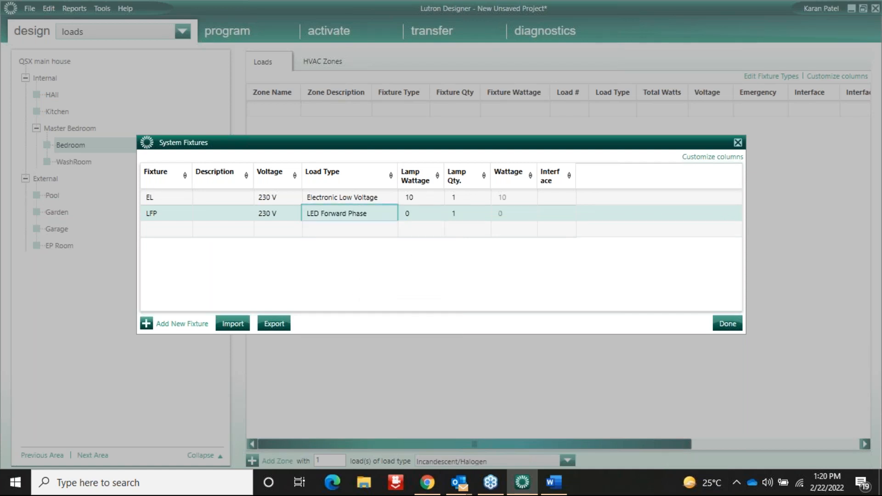
Check the custom fixtures' lamp wattages under Step 5 of the Word lab document, and return to Lutron Designer.
left_click(554, 482)
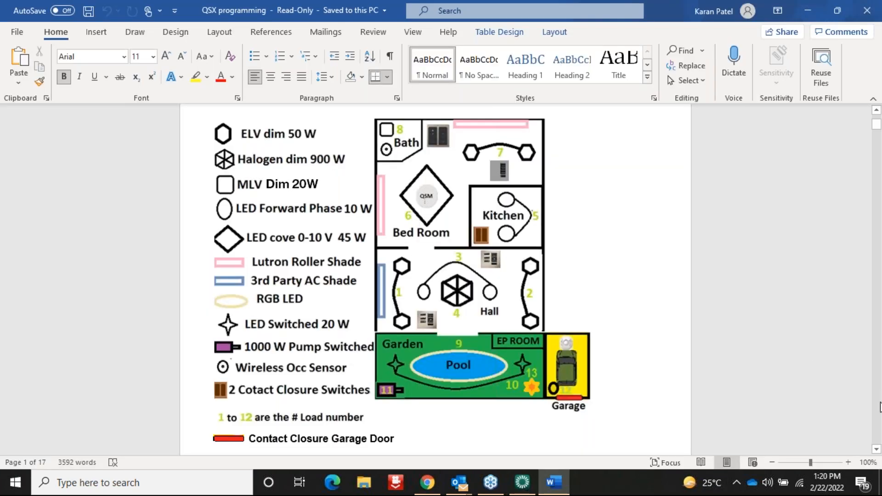
scroll(877, 418, "up", 5)
scroll(877, 418, "down", 20)
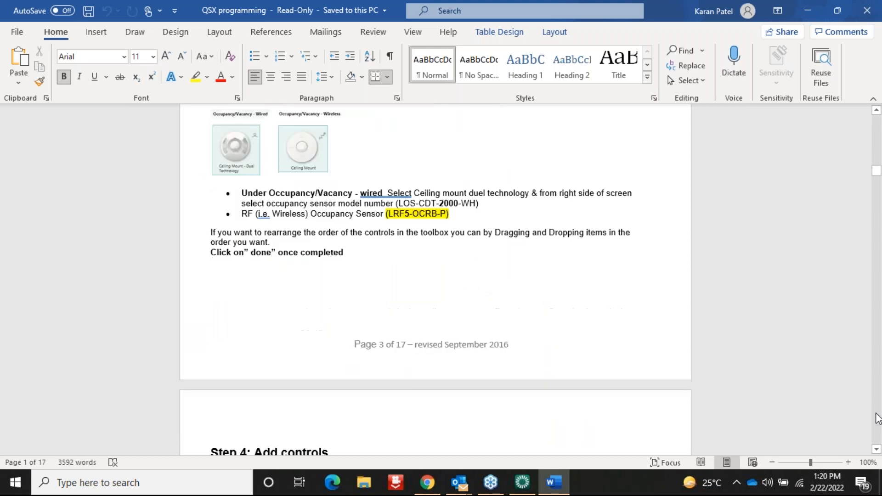
scroll(877, 419, "down", 1)
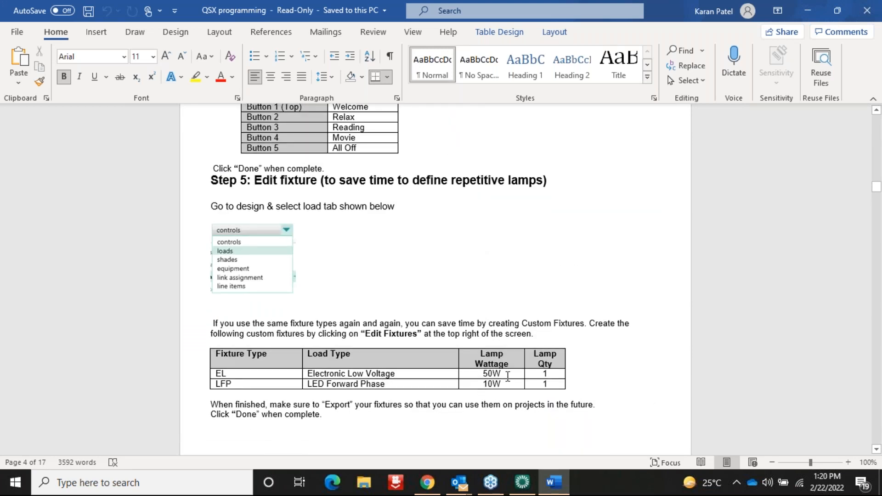
left_click(522, 482)
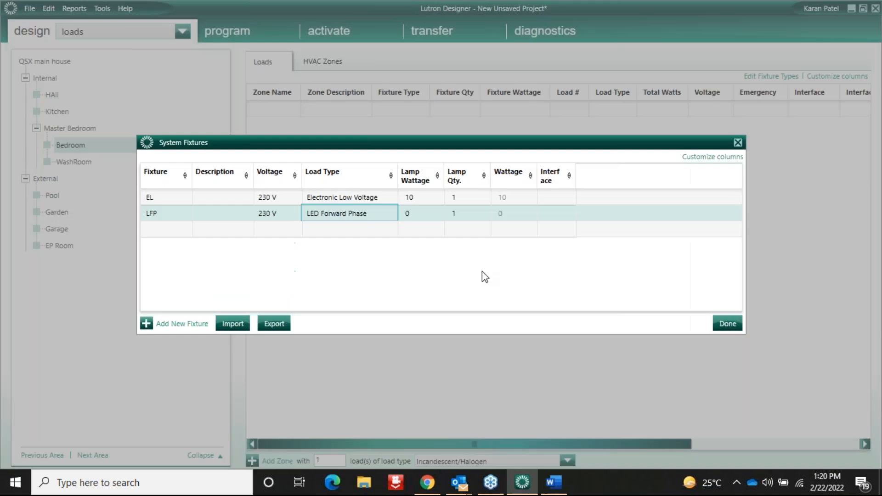
Set the lamp wattage to 50 for EL and 10 for LFP, and finish editing the system fixtures.
left_click(422, 199)
type("50")
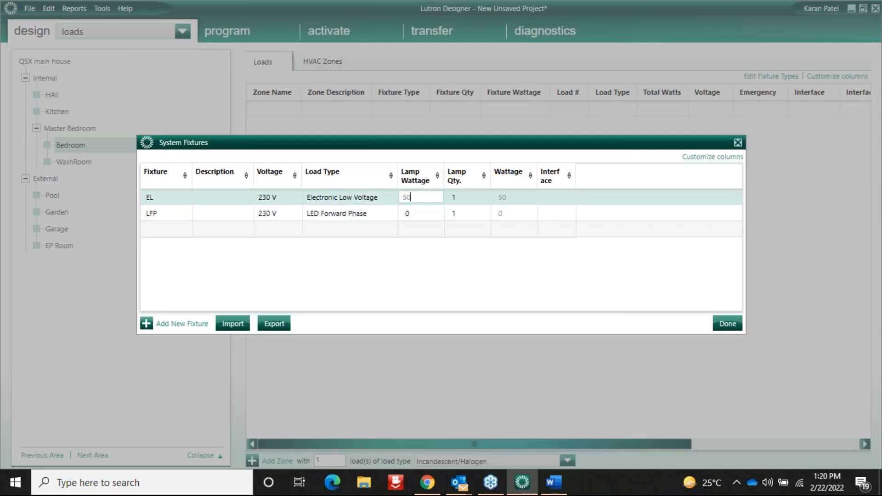
left_click(415, 216)
type("10")
key("Return")
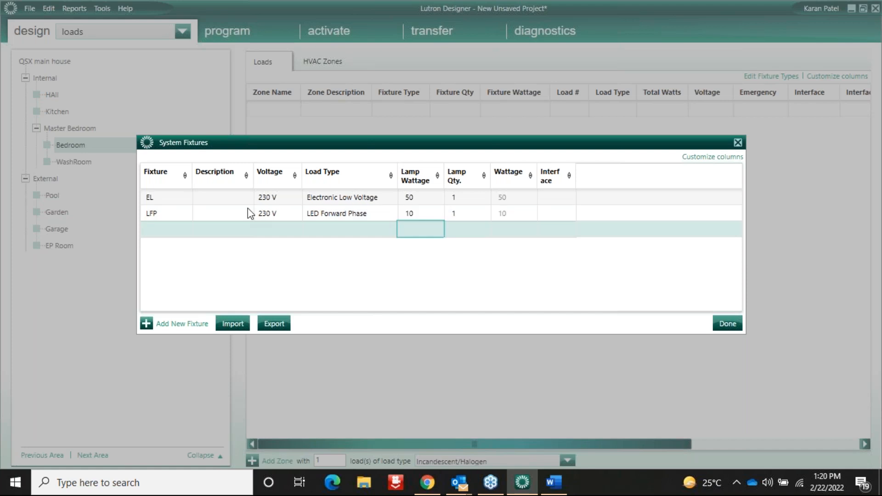
left_click(158, 199)
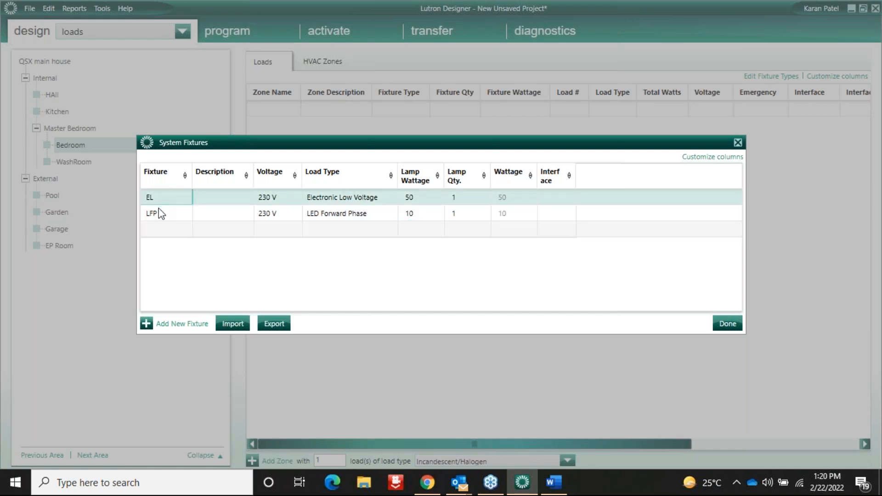
left_click(160, 215)
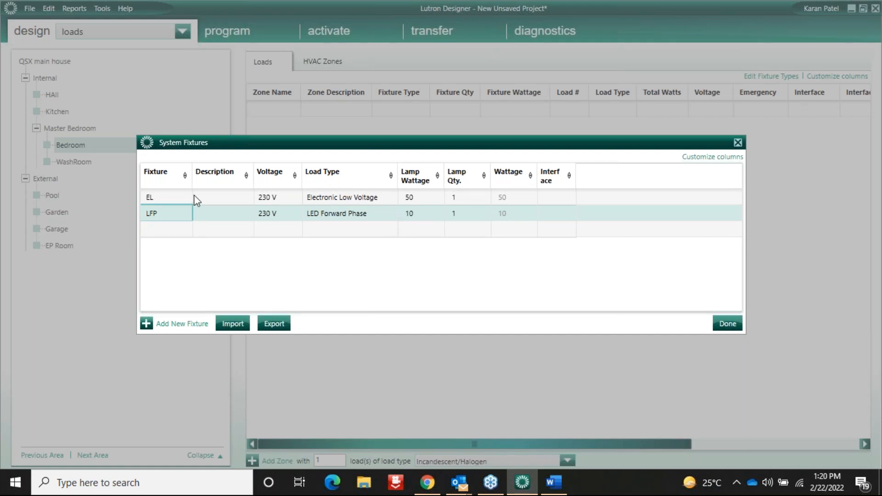
left_click(725, 324)
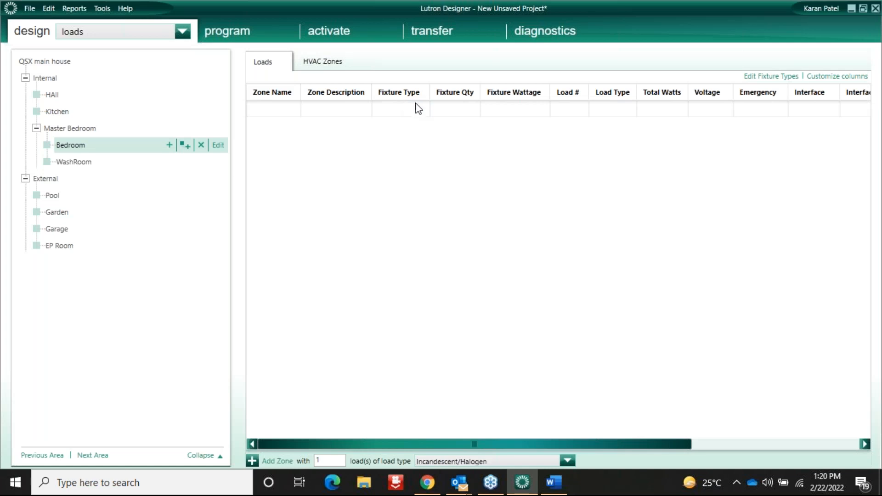
View the fixture types offered for a new load zone in the Bedroom.
left_click(419, 110)
left_click(419, 111)
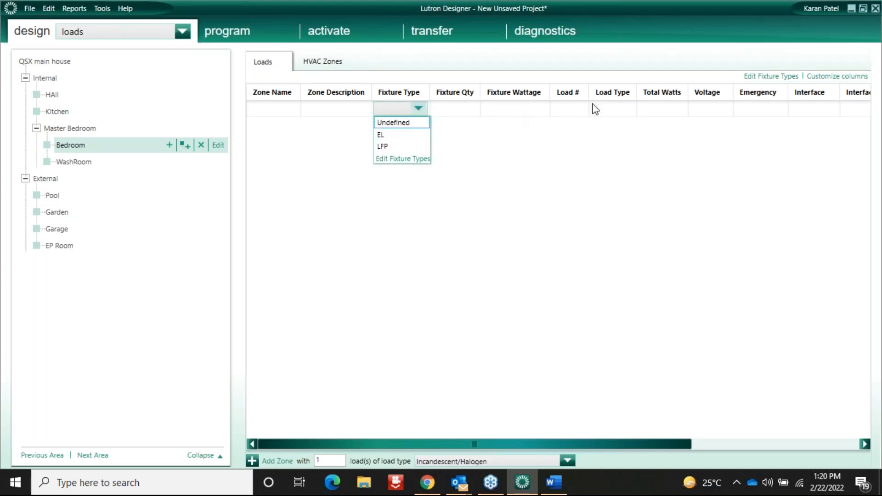
left_click(418, 110)
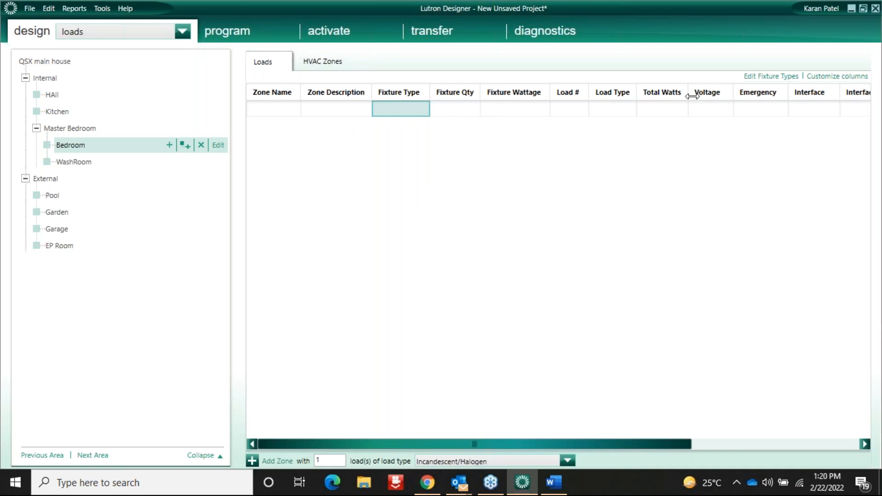
left_click(266, 111)
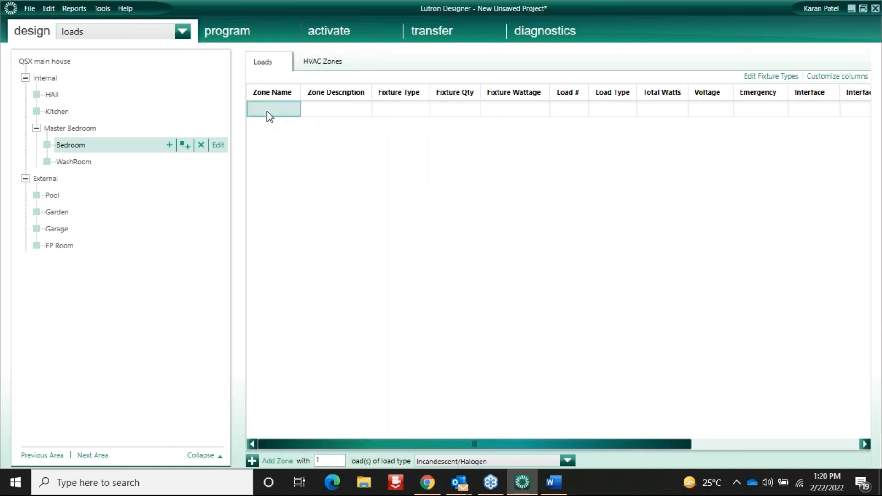
Hide the Zone Description, Emergency, Interface Qty, Low End - Intensity, Manual Override and Time to Off (s) columns in the loads table.
left_click(837, 77)
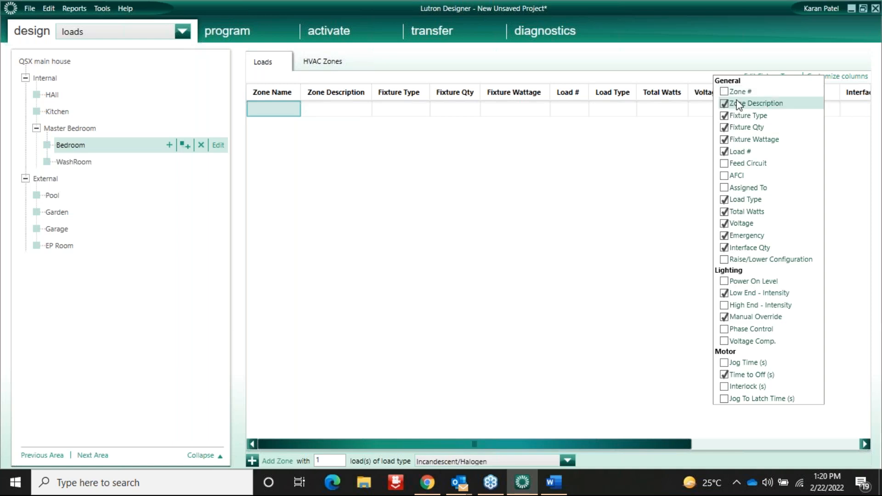
left_click(724, 104)
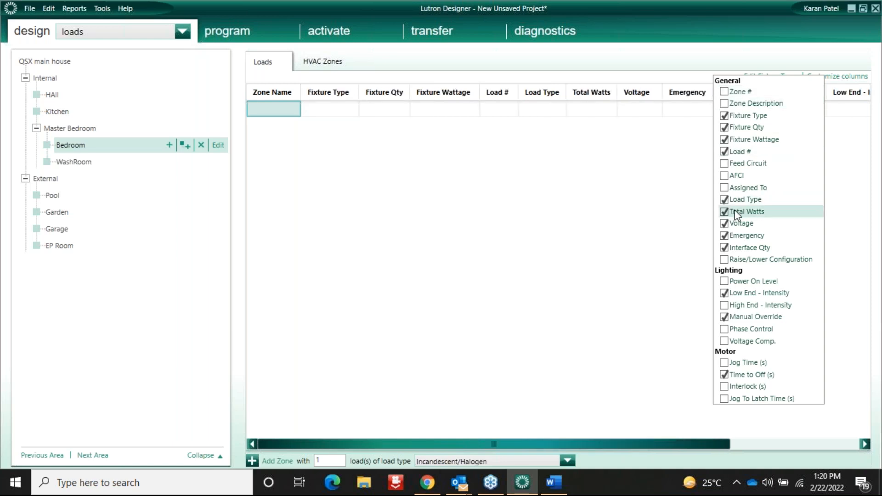
left_click(725, 236)
left_click(725, 248)
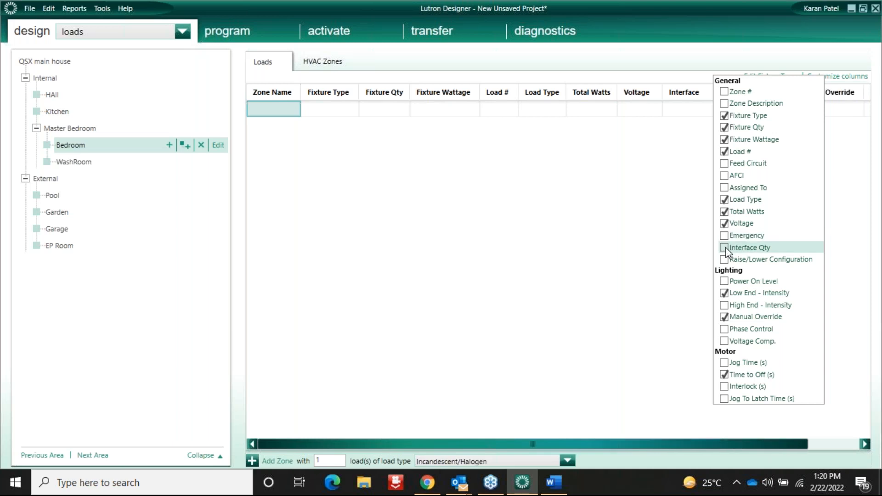
left_click(725, 294)
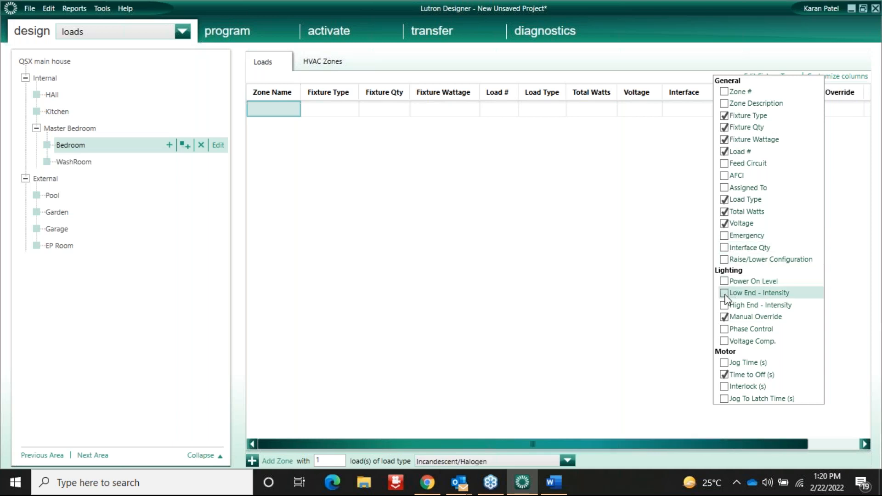
left_click(725, 318)
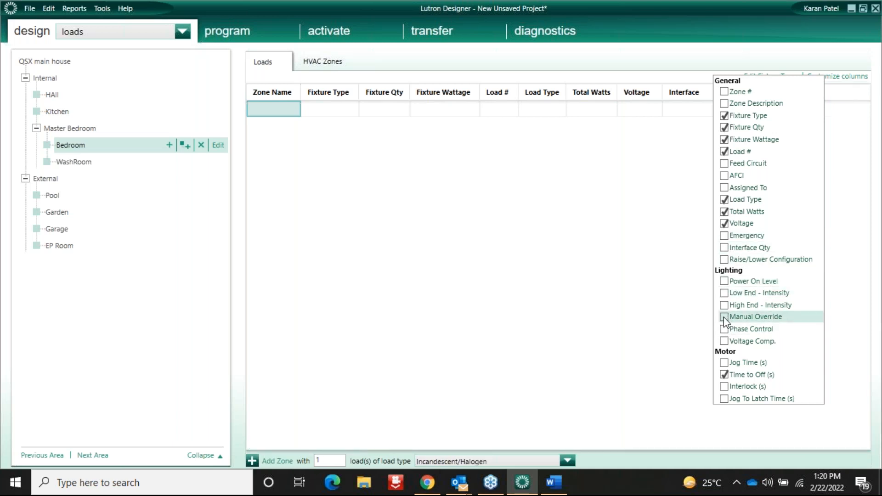
left_click(724, 376)
left_click(660, 338)
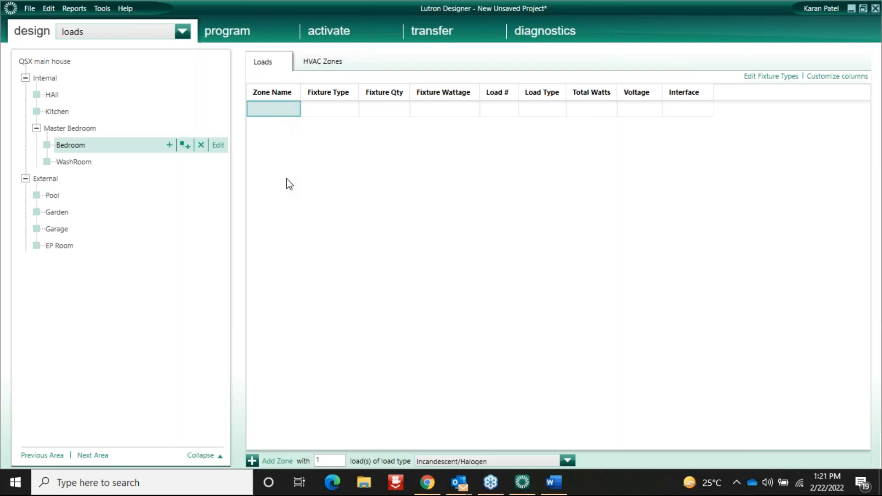
Look up Step 6, on creating loads in their respective areas, in the Word lab document.
left_click(276, 111)
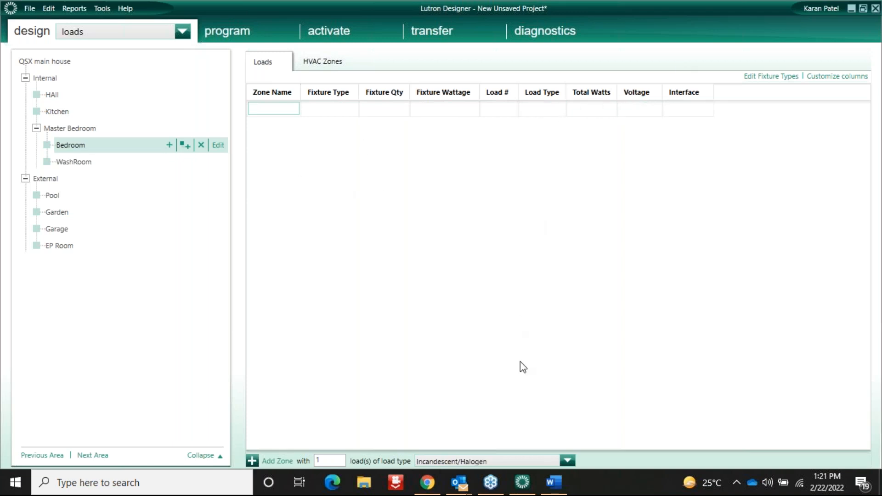
left_click(555, 482)
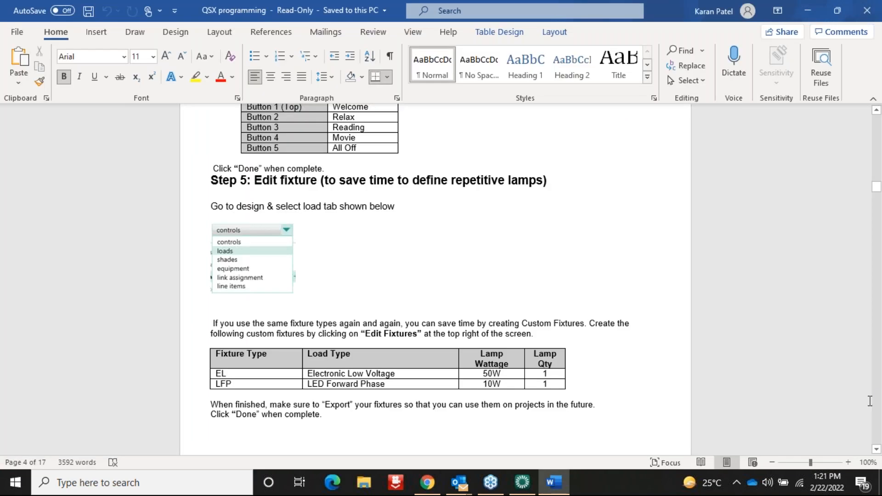
left_click(879, 420)
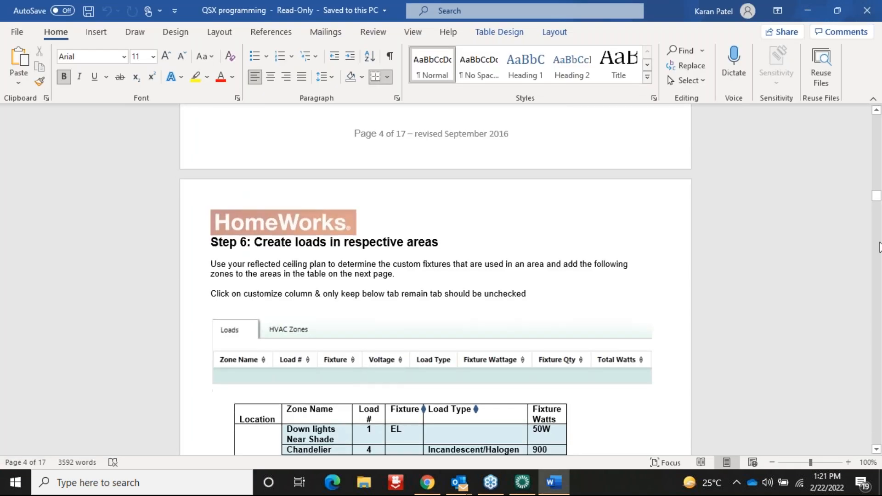
Review the Step 5 custom fixture table and the Step 6 load table in the Word lab document.
left_click(879, 162)
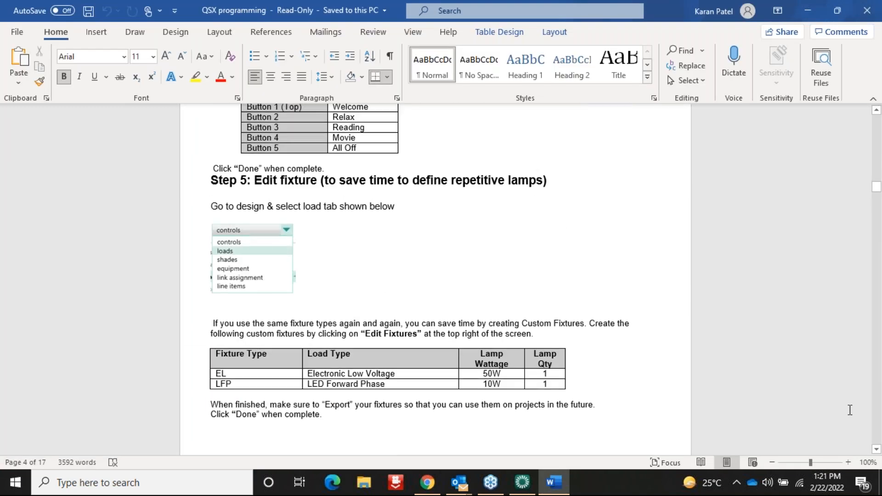
left_click(876, 449)
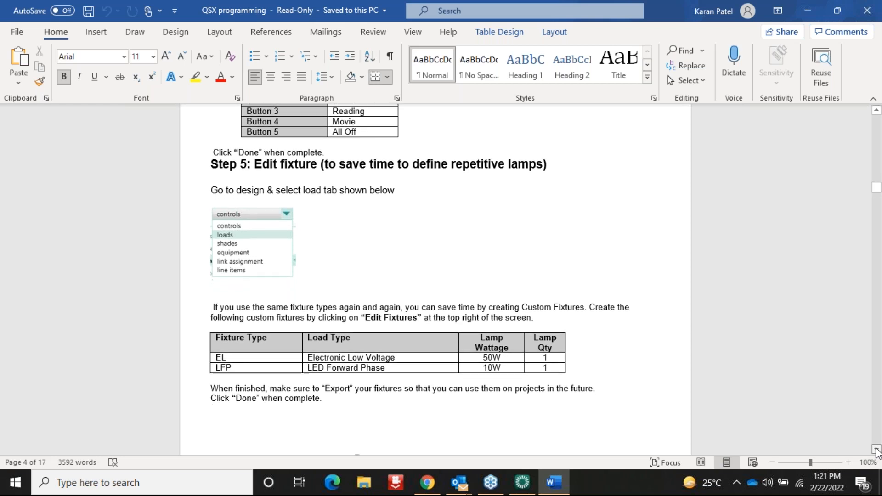
left_click(877, 448)
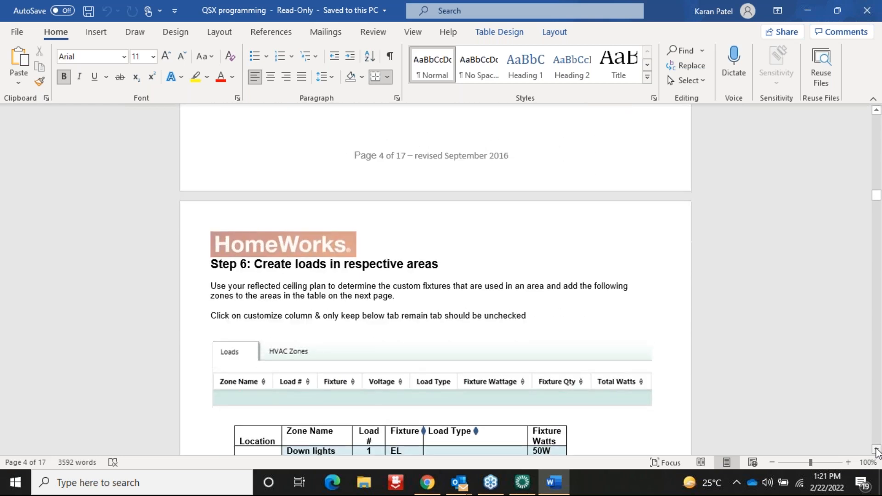
left_click(876, 448)
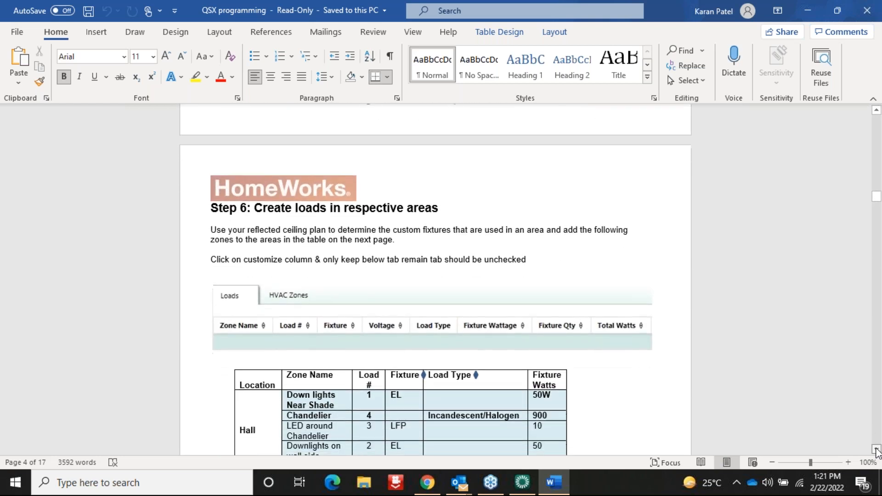
left_click(876, 448)
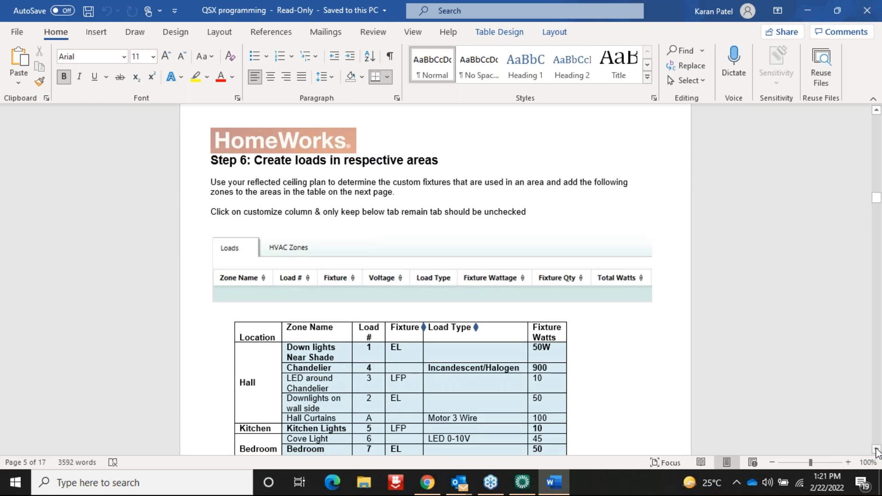
Switch to Lutron Designer and select the first zone name cell in the Hall area's loads table.
left_click(522, 481)
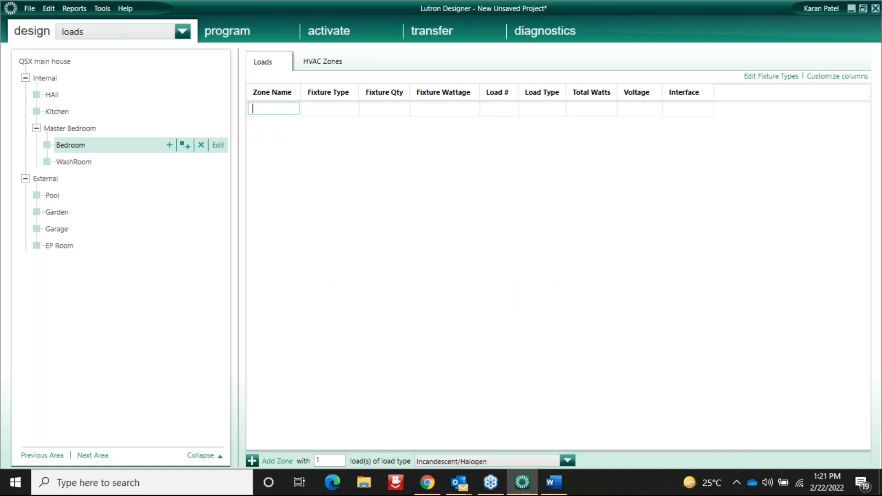
left_click(65, 95)
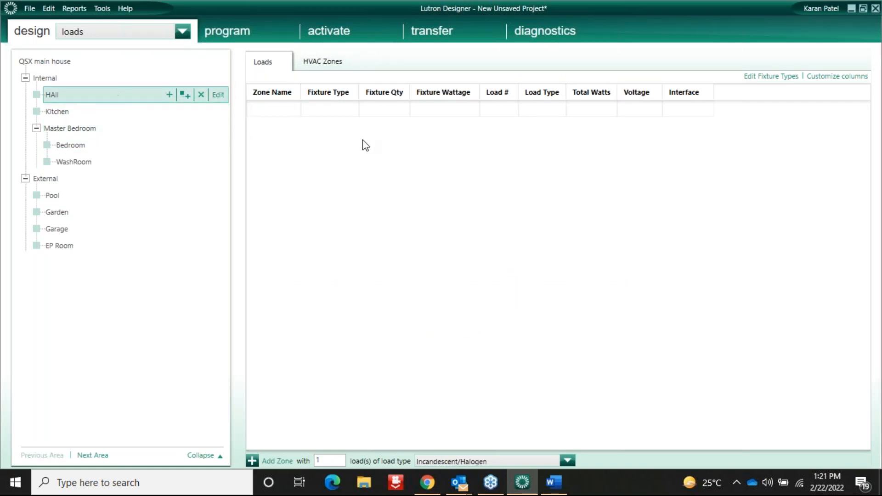
left_click(272, 115)
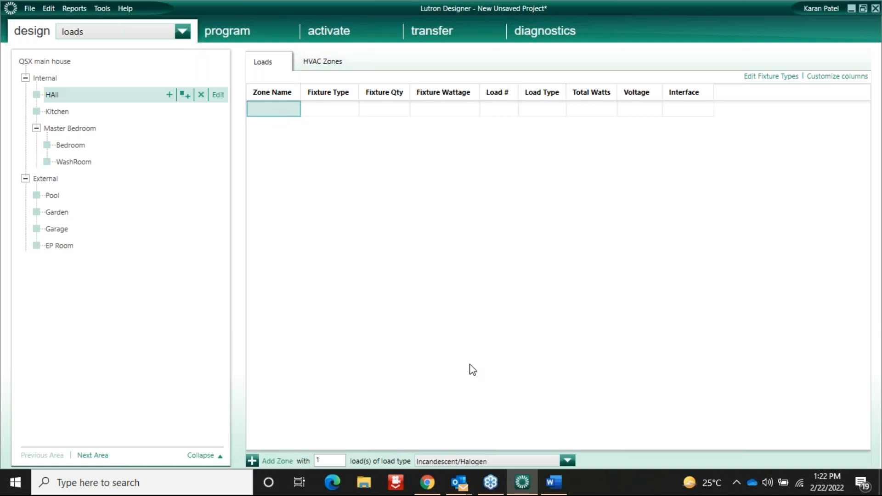
Look up the Hall lights on the floor plan and its fixture legend in the Word lab document.
left_click(550, 483)
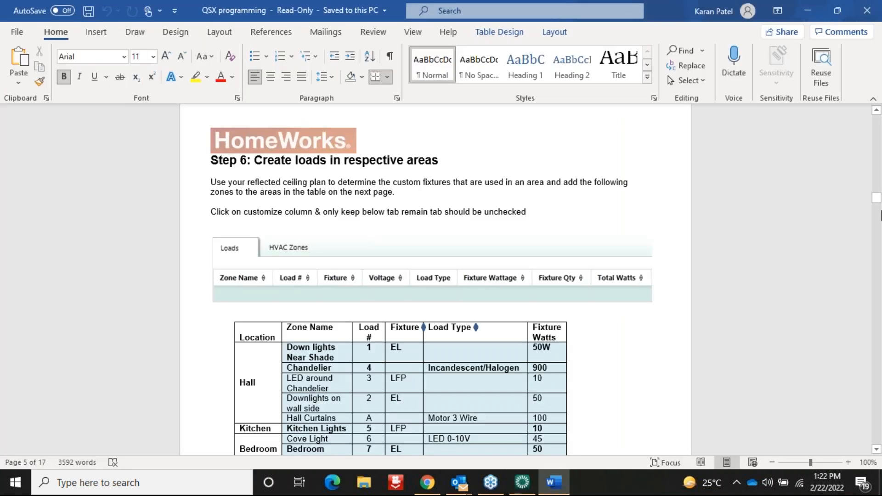
left_click(878, 131)
left_click(878, 131)
left_click(878, 131)
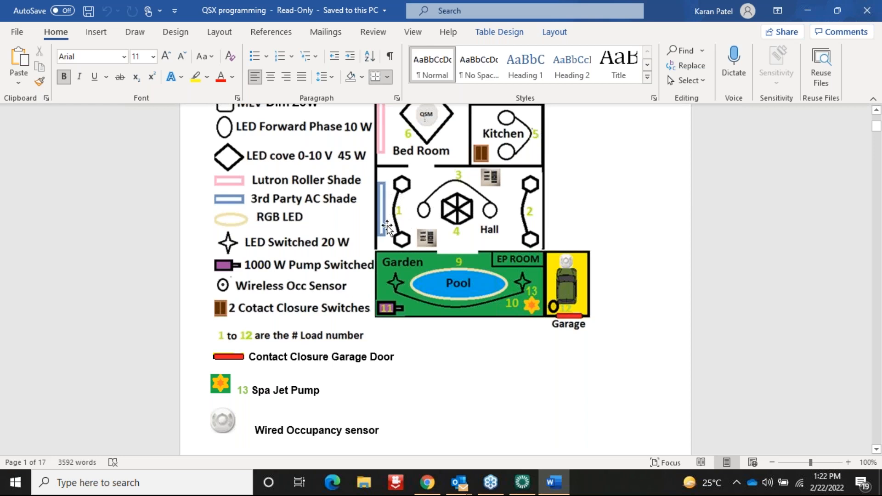
Switch to Lutron Designer and add a load zone named "Lights near shades" to the Hall area.
left_click(522, 482)
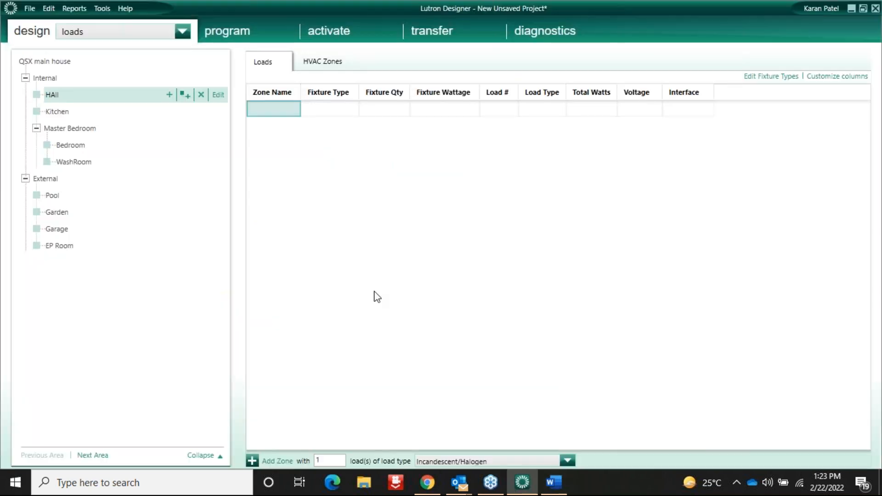
mouse_move(193, 150)
left_click(62, 95)
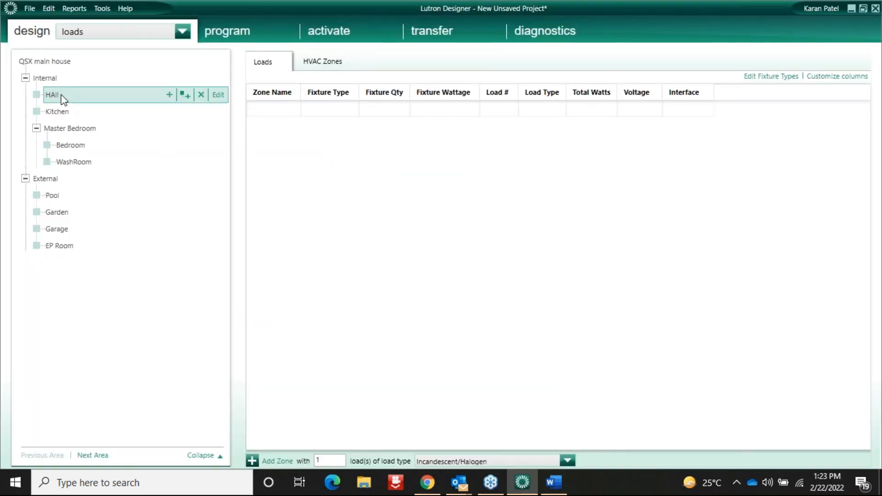
left_click(256, 110)
left_click(256, 111)
type("Lights near shades")
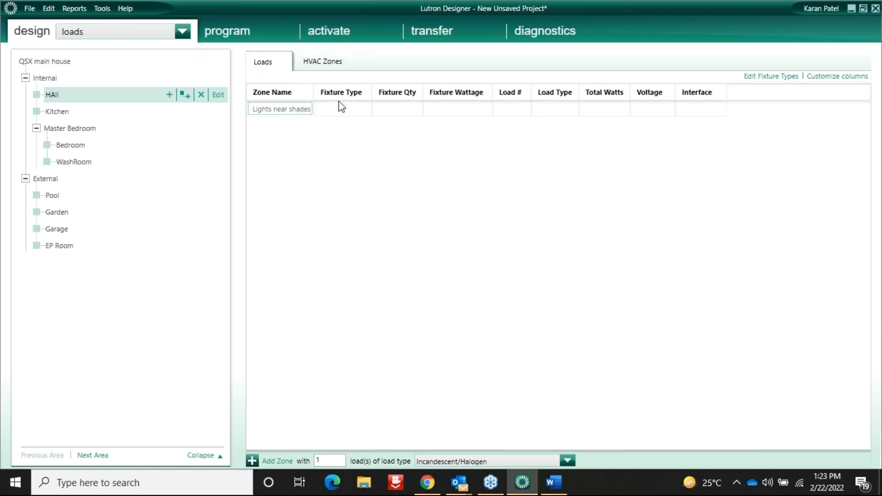
left_click(340, 112)
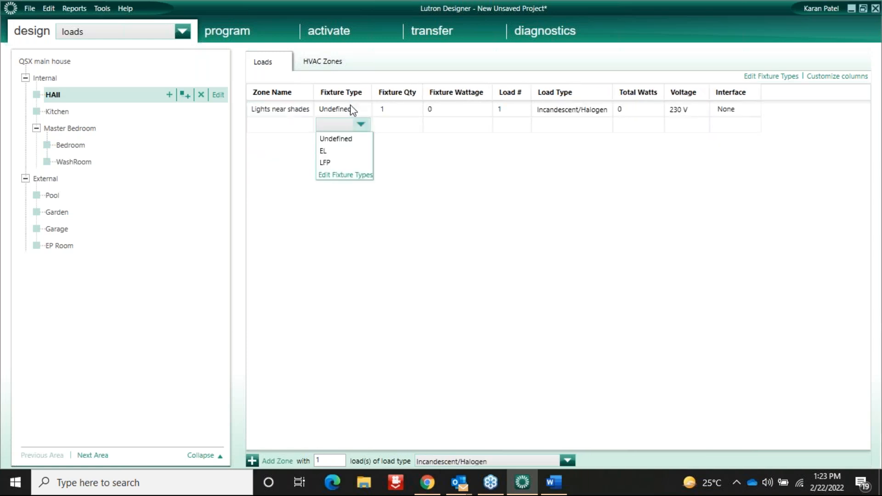
left_click(271, 110)
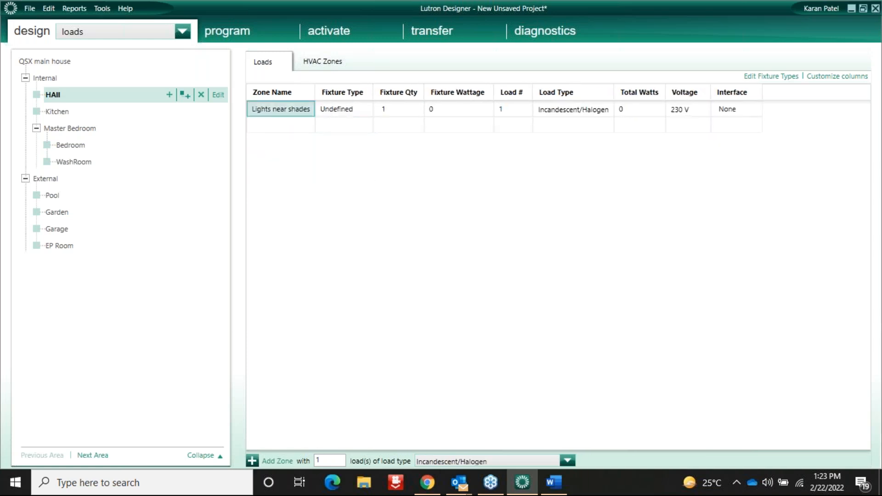
Set the fixture type of the Lights near shades zone to EL and its fixture quantity to 2.
left_click(346, 110)
left_click(346, 111)
left_click(327, 135)
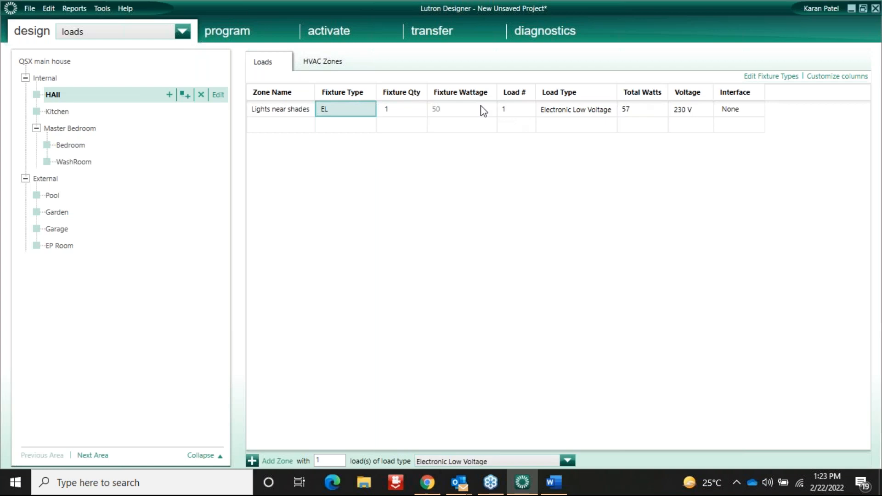
left_click(400, 110)
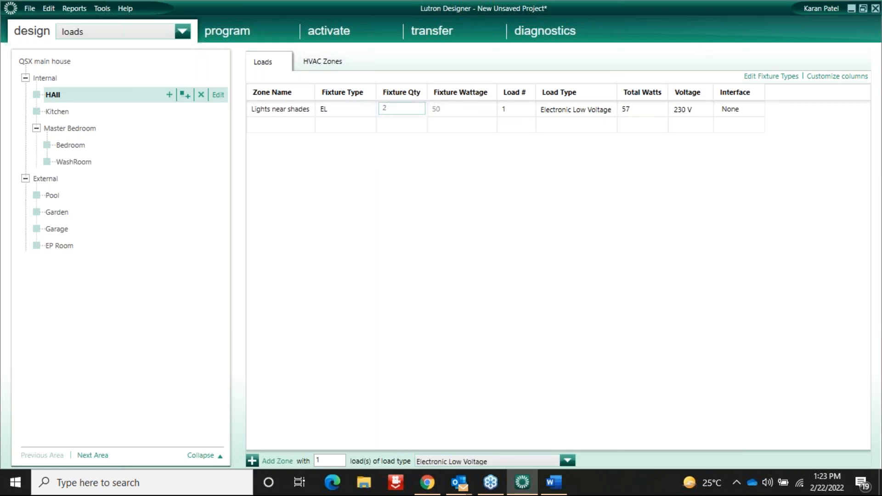
type("2")
key("Tab")
Check the Hall's load 1 on the Word floor plan and its load number in the Lutron Designer loads table.
left_click(554, 482)
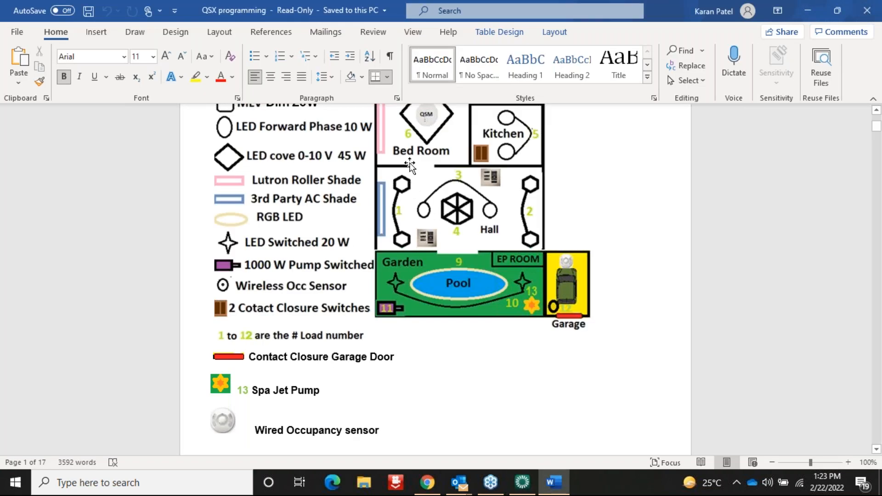
left_click(522, 482)
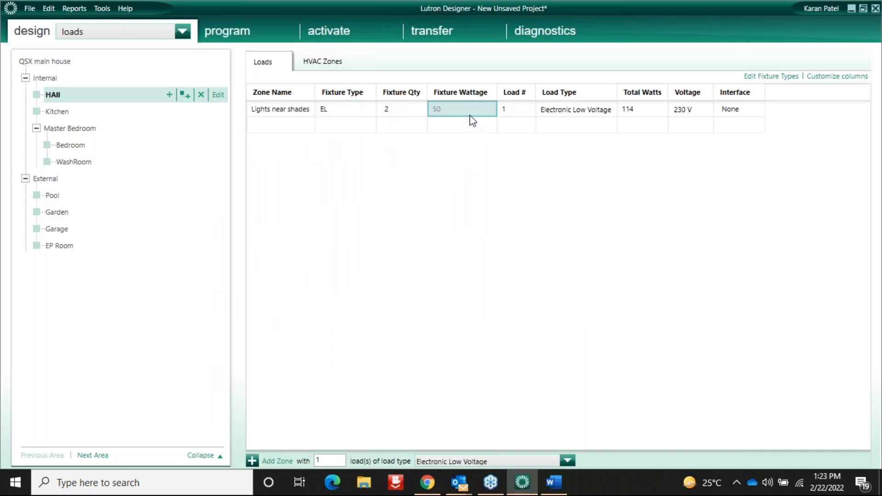
left_click(508, 112)
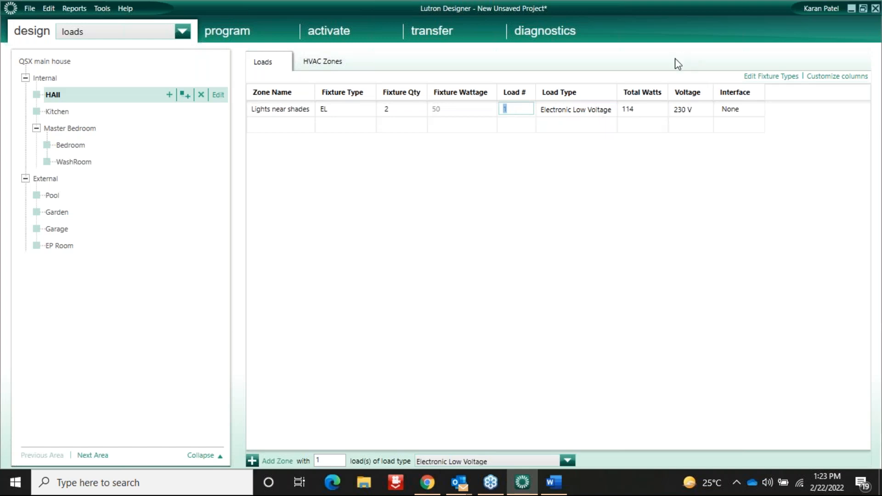
left_click(433, 125)
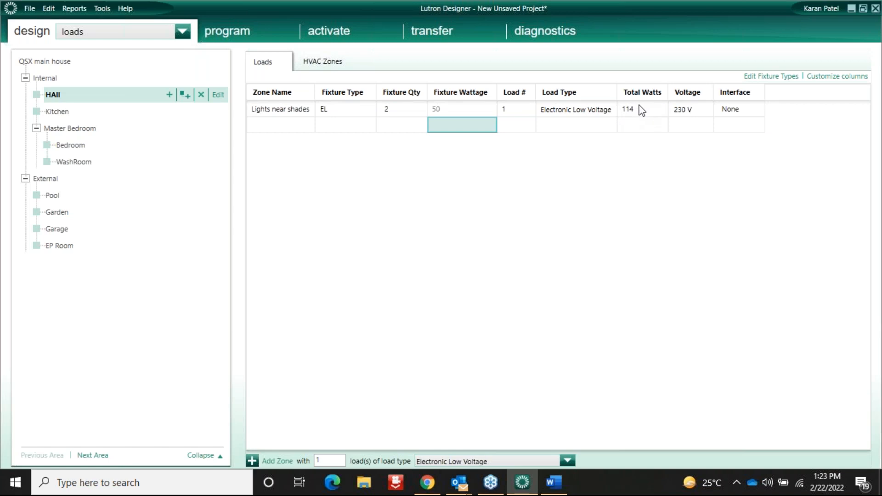
Add a second Hall zone named "Lights near wall" with fixture type EL.
left_click(267, 125)
type("Lights near wa")
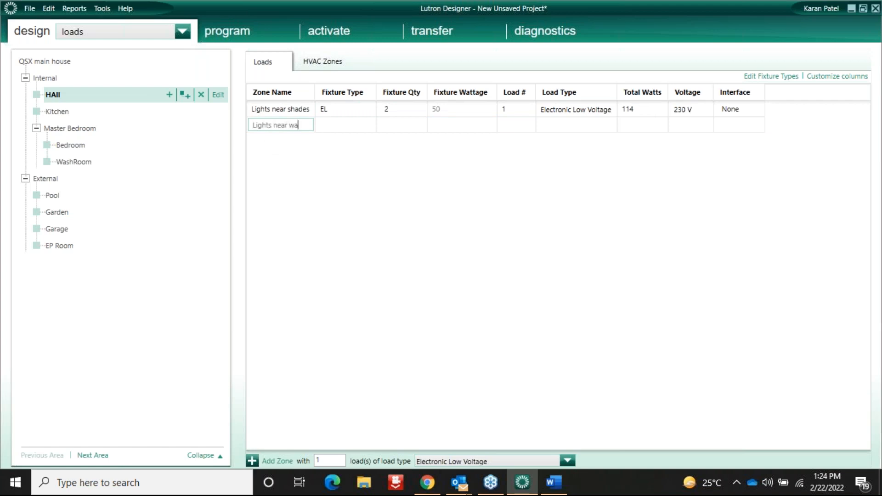
left_click(336, 130)
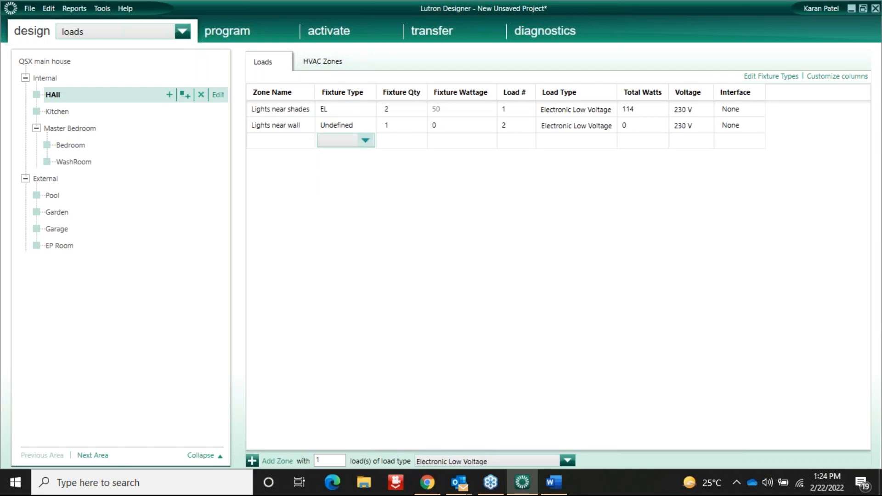
left_click(348, 134)
left_click(324, 167)
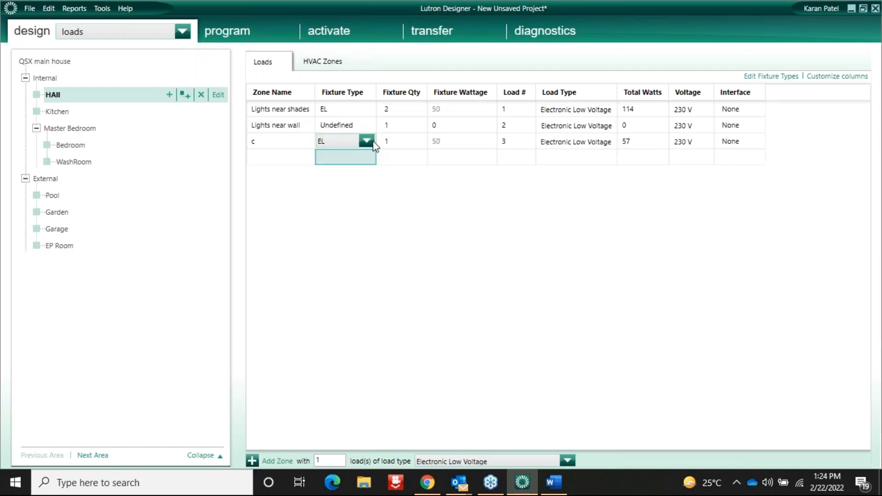
left_click(394, 124)
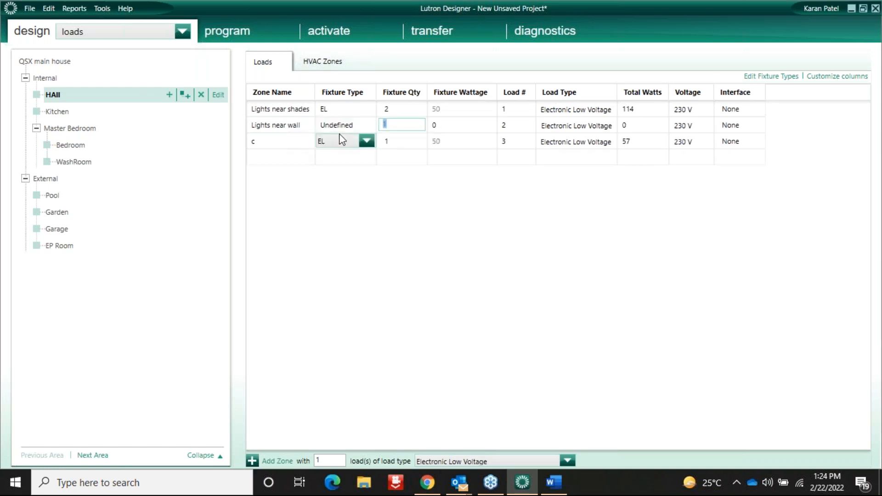
left_click(366, 124)
left_click(330, 150)
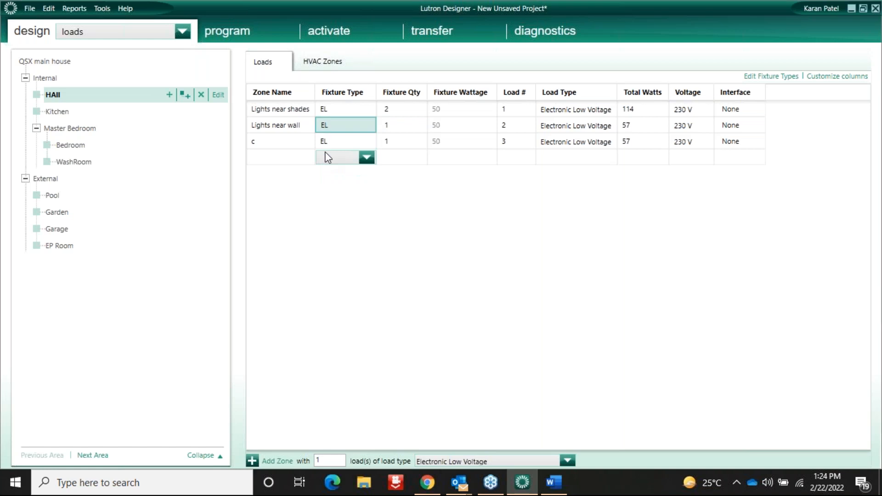
Delete the stray zone named "c" from the Hall loads table.
left_click(281, 141)
right_click(279, 139)
left_click(300, 206)
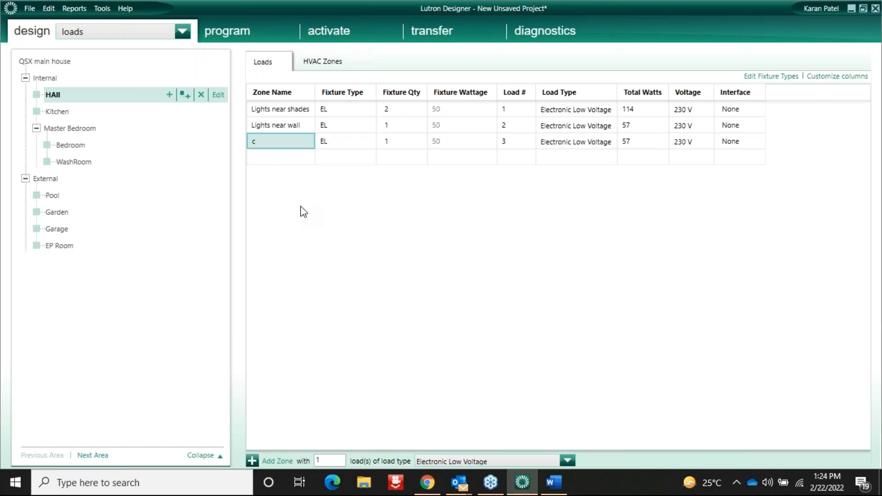
left_click(500, 257)
Set the fixture quantity of the Lights near wall zone to 2.
left_click(393, 128)
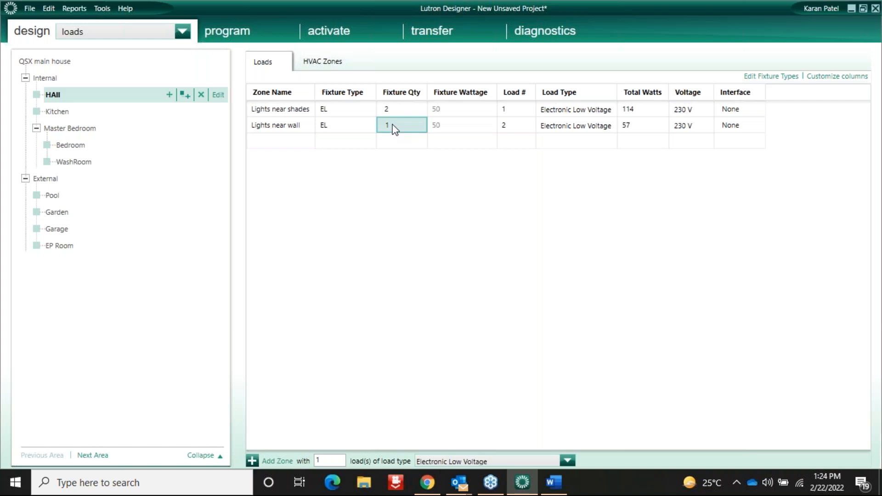
type("2")
key("Return")
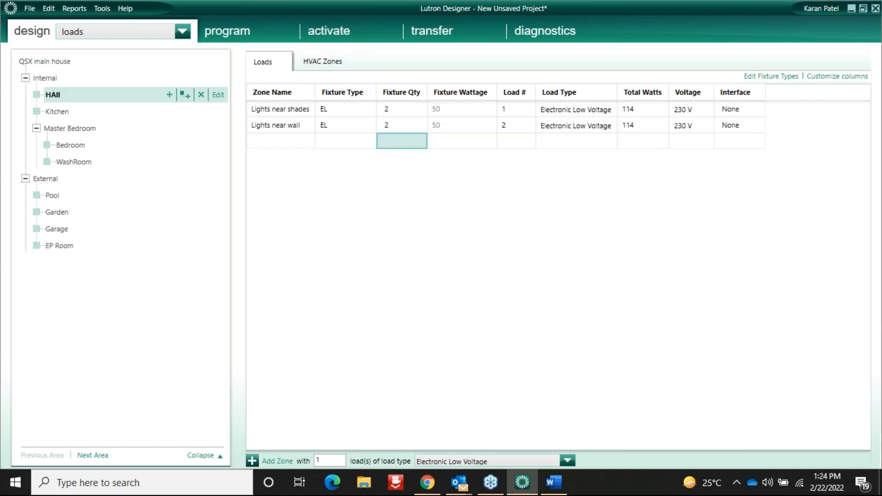
Look up the remaining Hall loads on the floor plan in the Word lab document.
left_click(558, 487)
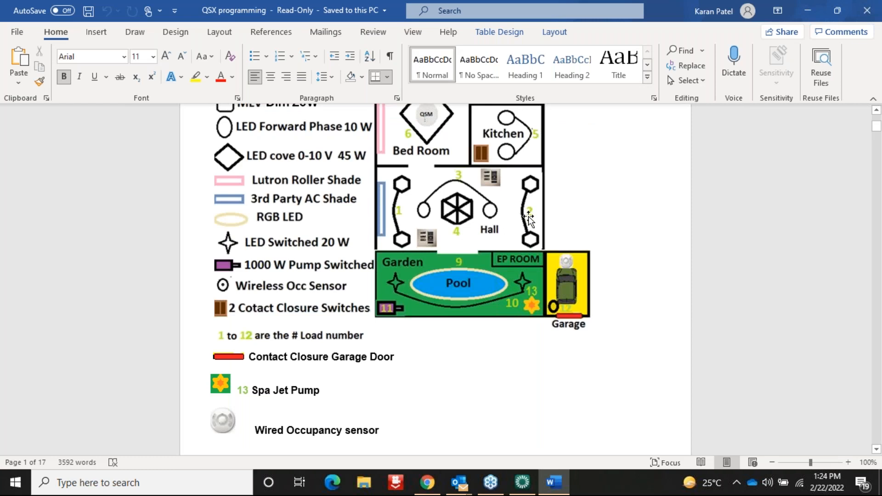
left_click(426, 488)
left_click(428, 486)
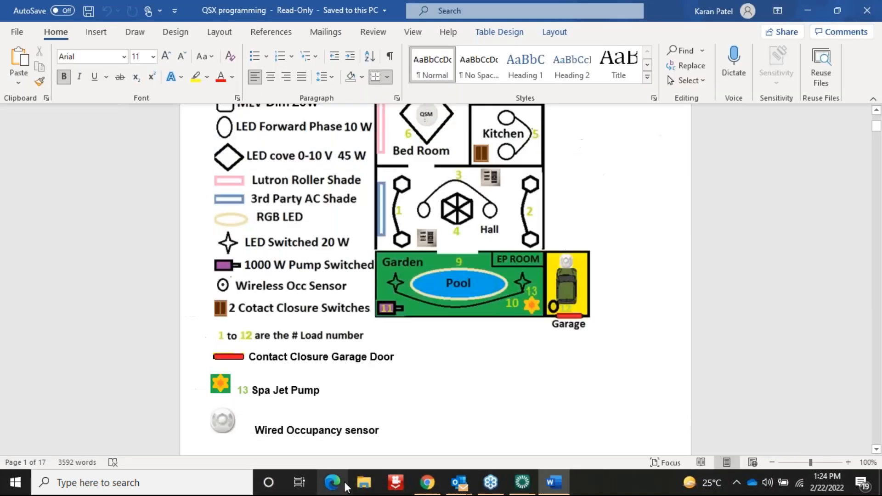
Switch to Lutron Designer and add a third Hall zone named "Chandilier".
left_click(522, 483)
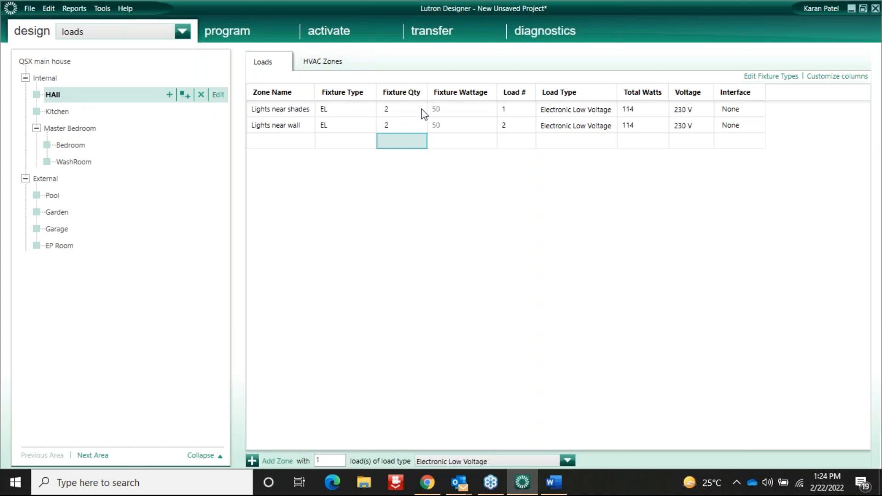
left_click(259, 141)
type("Chandilier")
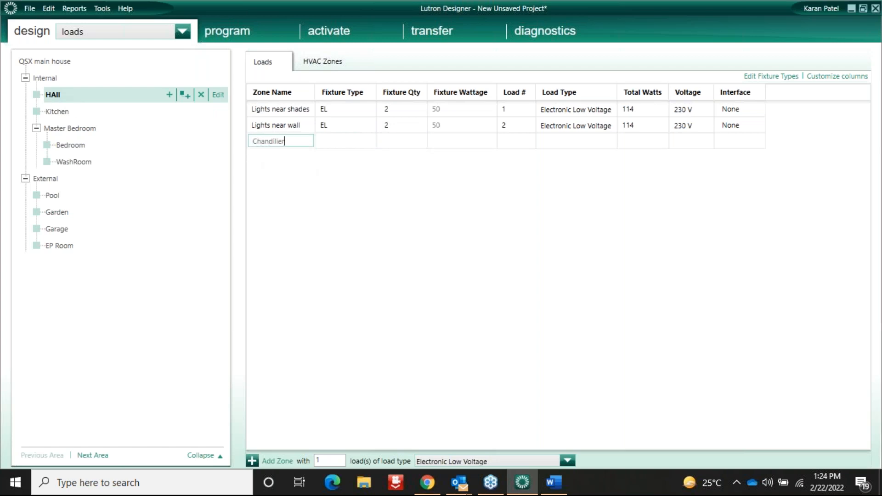
left_click(399, 139)
left_click(399, 138)
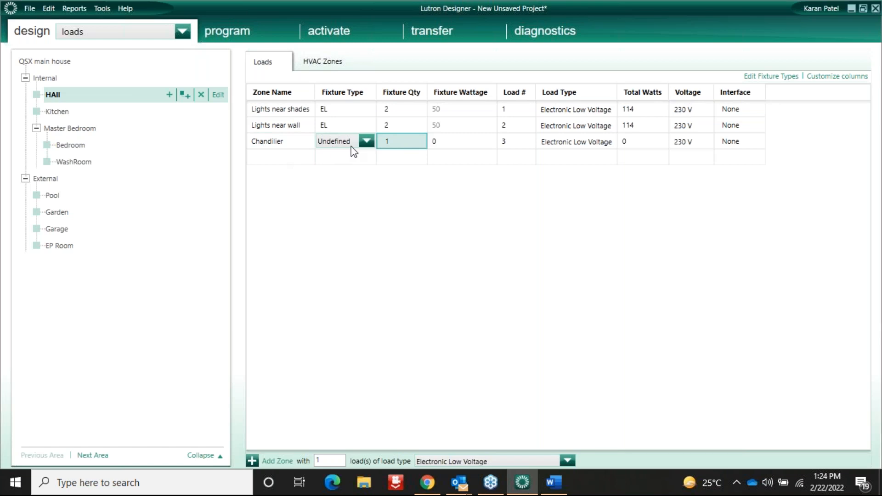
Set the fixture wattage of the Chandilier zone to 900.
left_click(449, 142)
left_click(450, 142)
type("900")
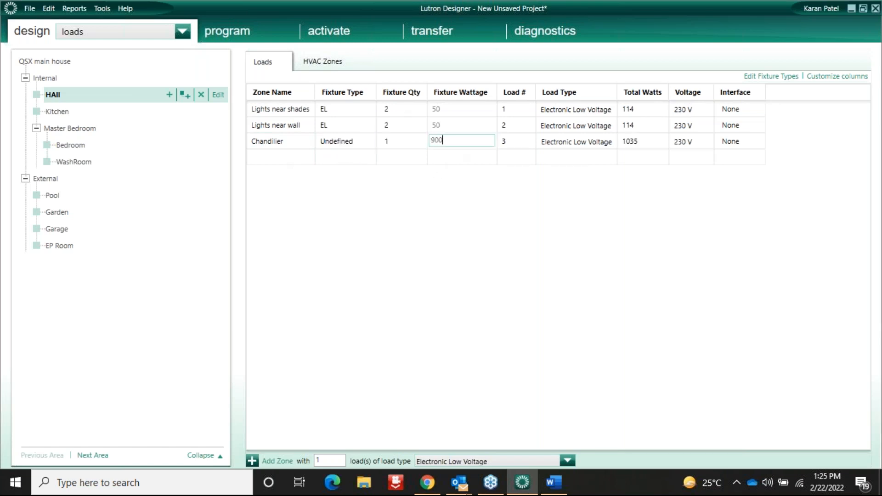
Set the load type of the Chandilier zone to Incandescent/Halogen.
left_click(547, 142)
left_click(547, 142)
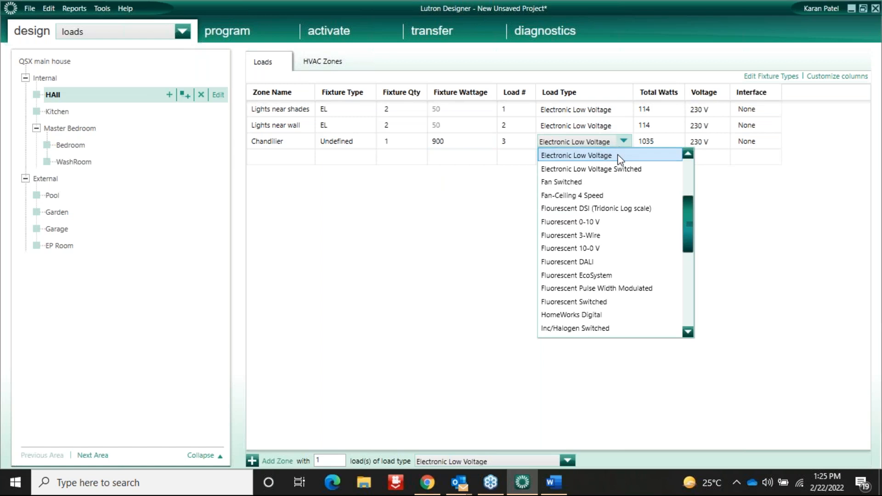
key("i")
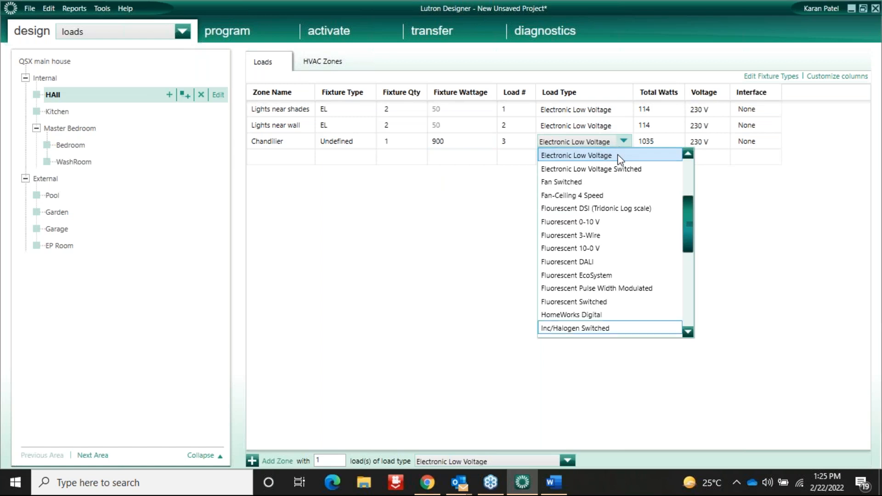
left_click(688, 332)
left_click(688, 331)
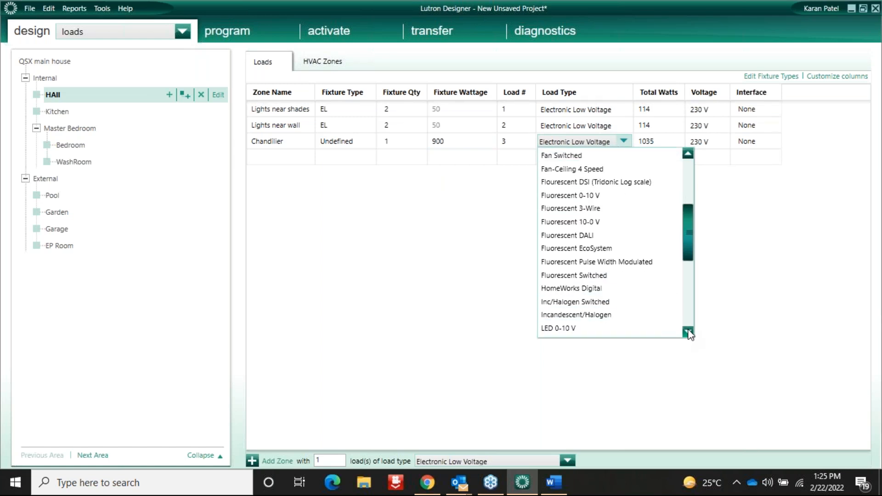
left_click(599, 316)
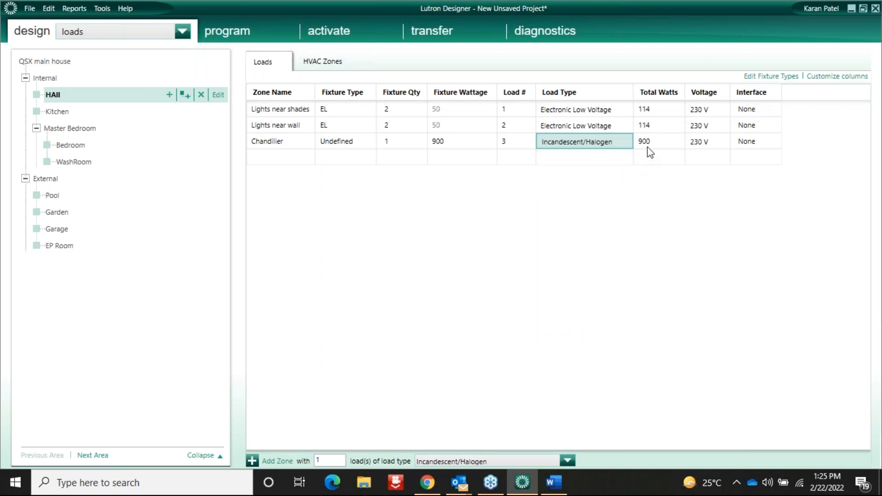
Add a fourth Hall zone named "LED around chandilier".
left_click(265, 161)
left_click(263, 159)
type("LED arou")
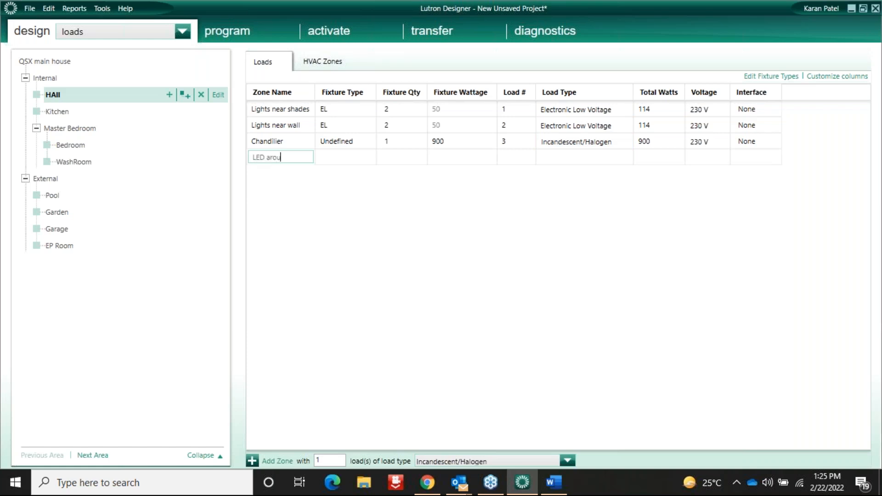
type("nd chandilier")
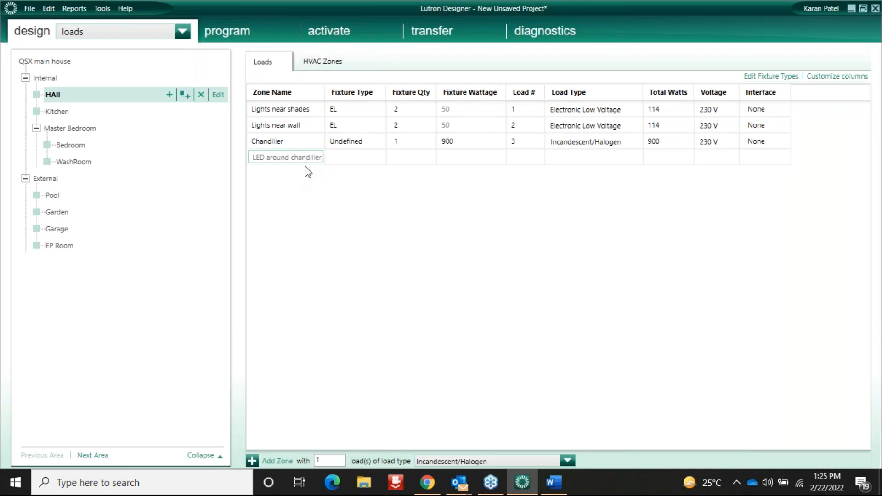
left_click(341, 158)
left_click(342, 161)
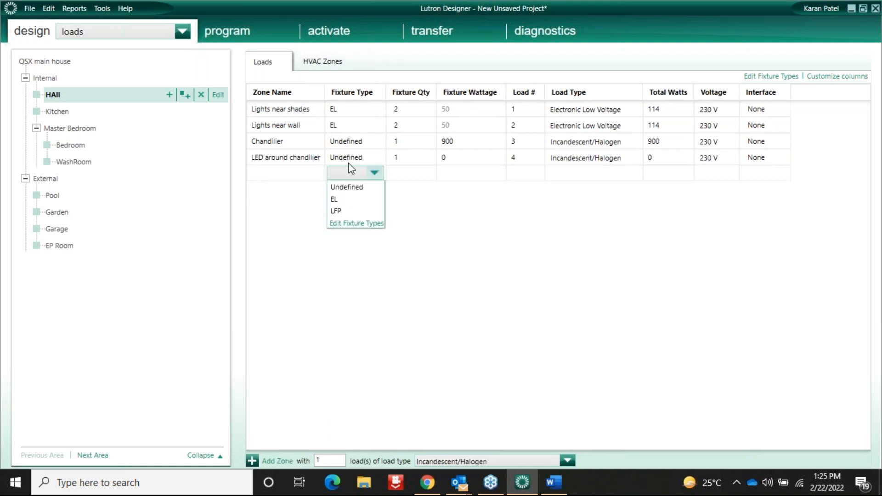
left_click(346, 186)
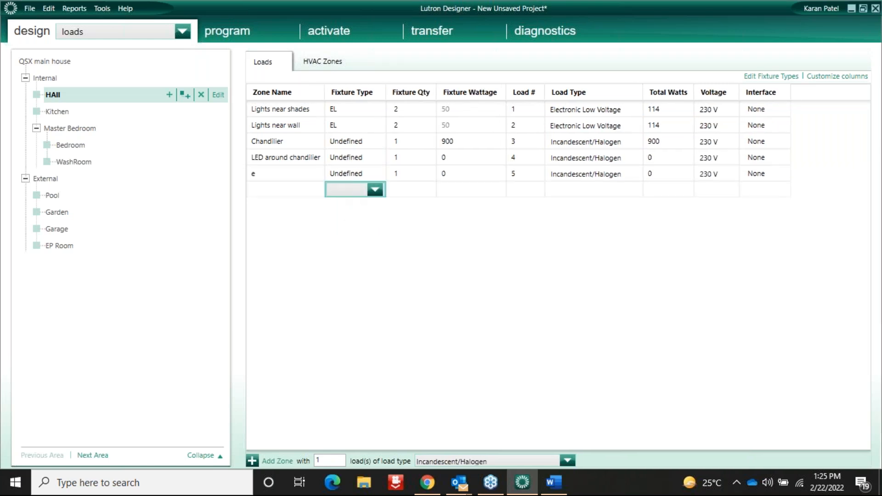
left_click(286, 175)
right_click(285, 174)
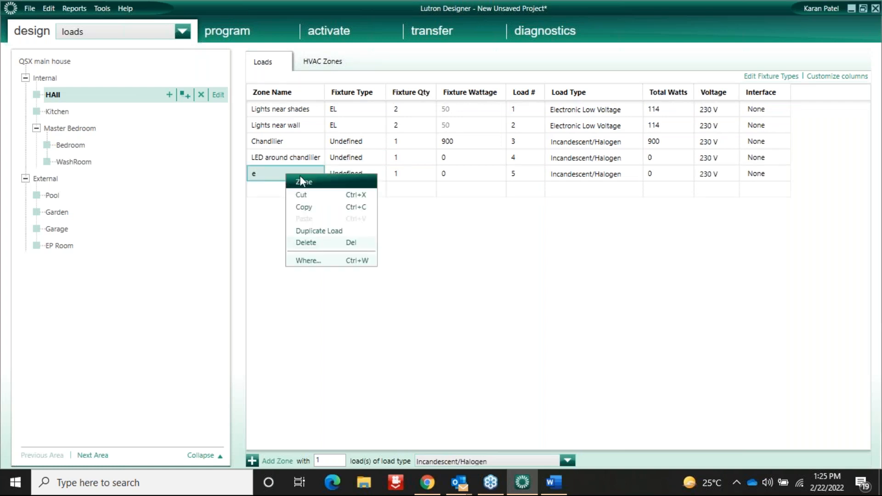
left_click(307, 243)
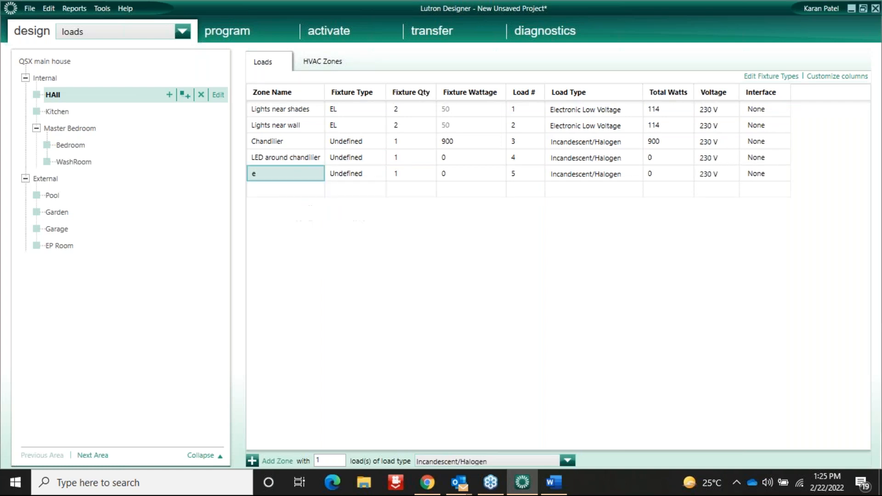
left_click(499, 256)
Assign the LFP fixture type to the LED around chandilier zone and set its fixture quantity to 2.
left_click(378, 159)
left_click(379, 159)
left_click(335, 195)
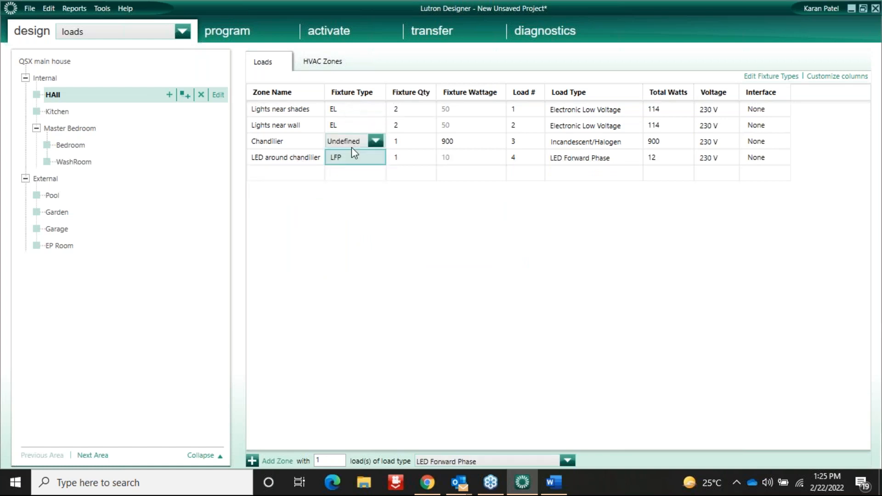
left_click(404, 161)
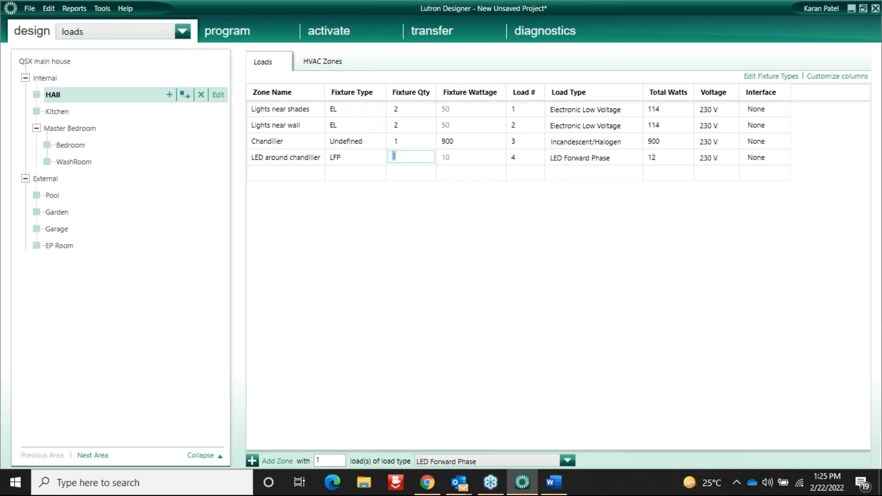
type("2")
left_click(466, 166)
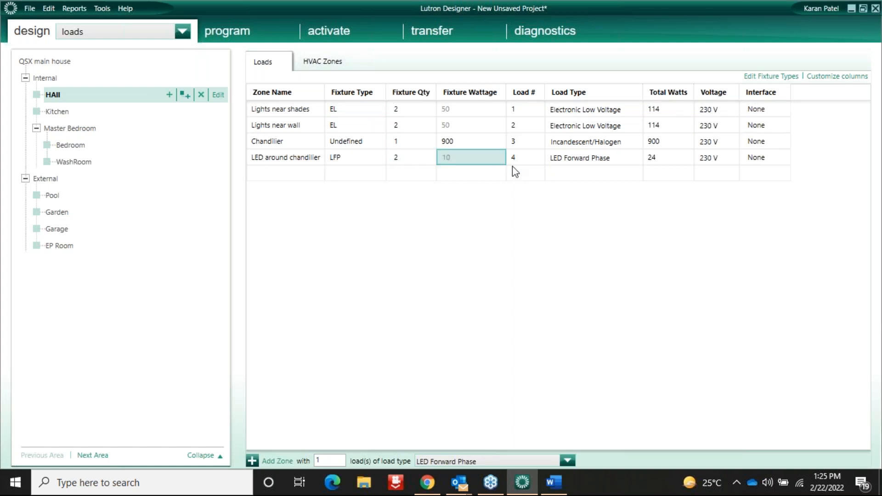
Check the Hall load numbers in Word, then in Lutron Designer set Chandilier to load 4 and LED around chandilier to load 3.
left_click(564, 489)
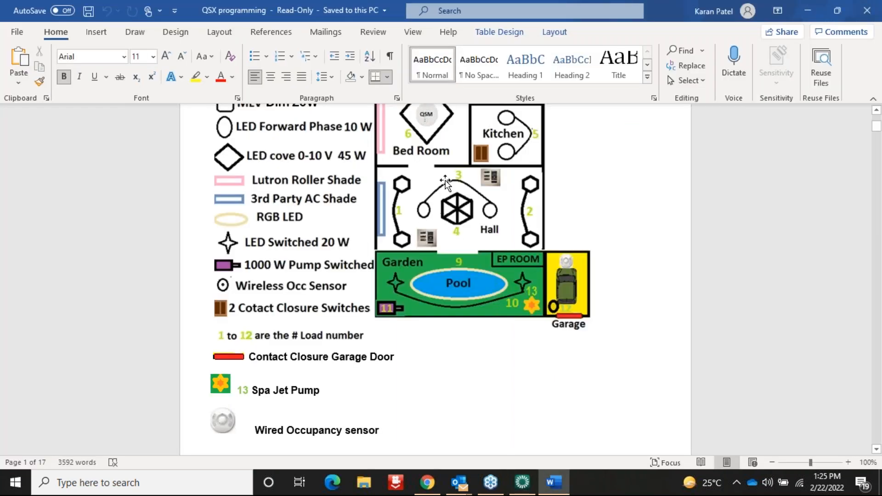
left_click(523, 482)
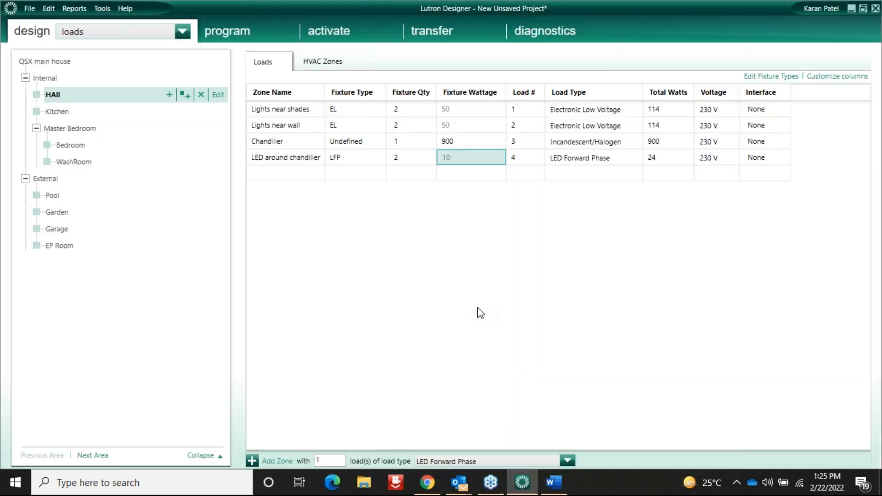
left_click(514, 142)
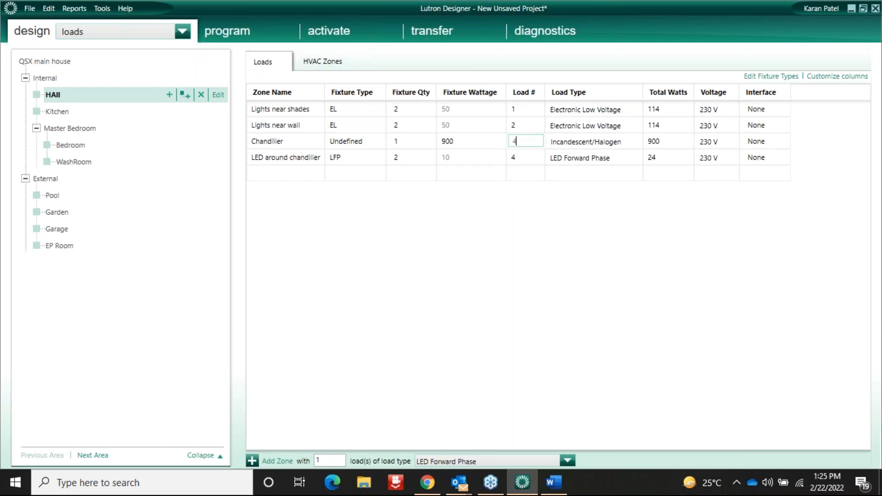
left_click(521, 155)
type("3")
left_click(515, 141)
left_click(488, 160)
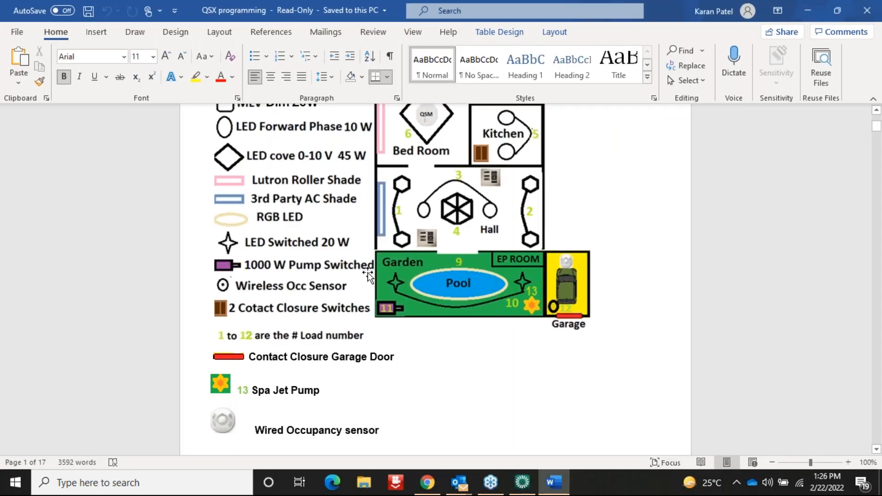
Switch to Lutron Designer and add a fifth Hall zone named "HAll Curtains".
left_click(524, 481)
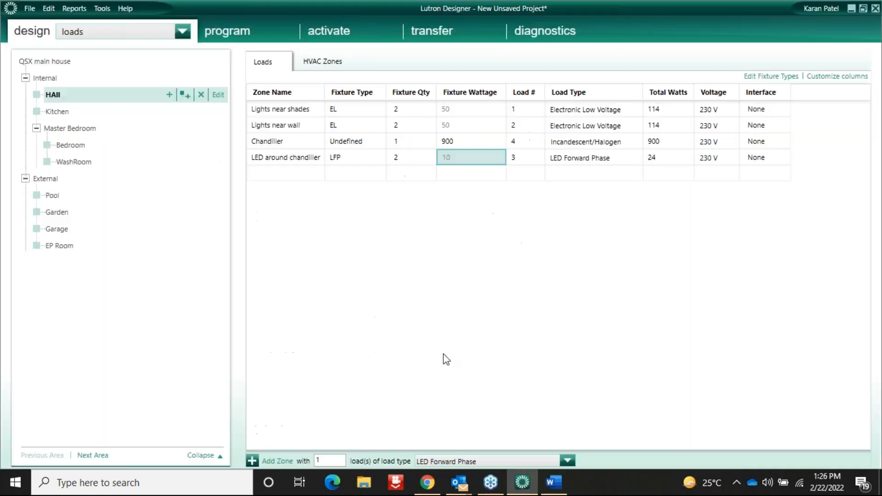
left_click(266, 178)
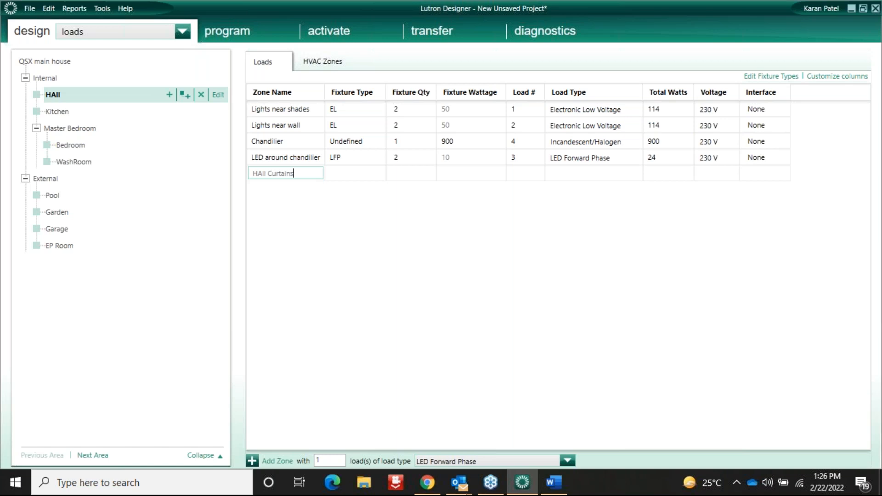
left_click(414, 179)
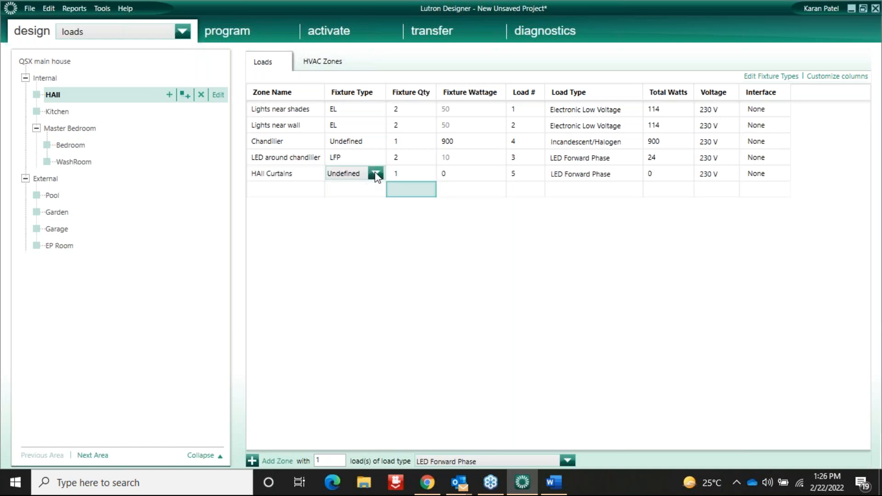
Set the load type of the HAll Curtains zone to Motor 3-Wire.
left_click(592, 173)
left_click(592, 174)
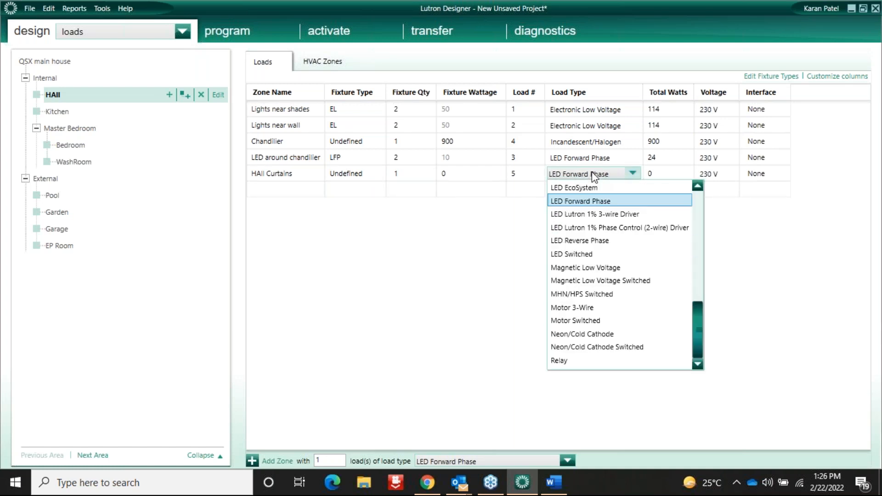
left_click(699, 281)
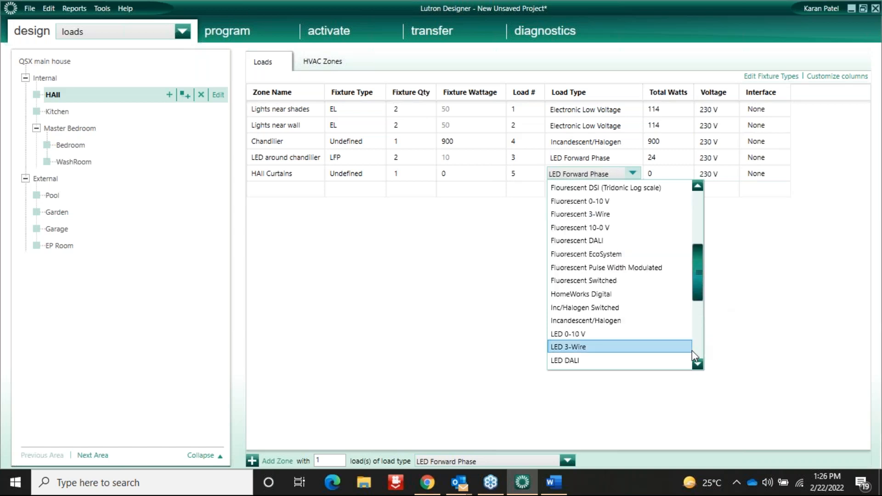
left_click(696, 205)
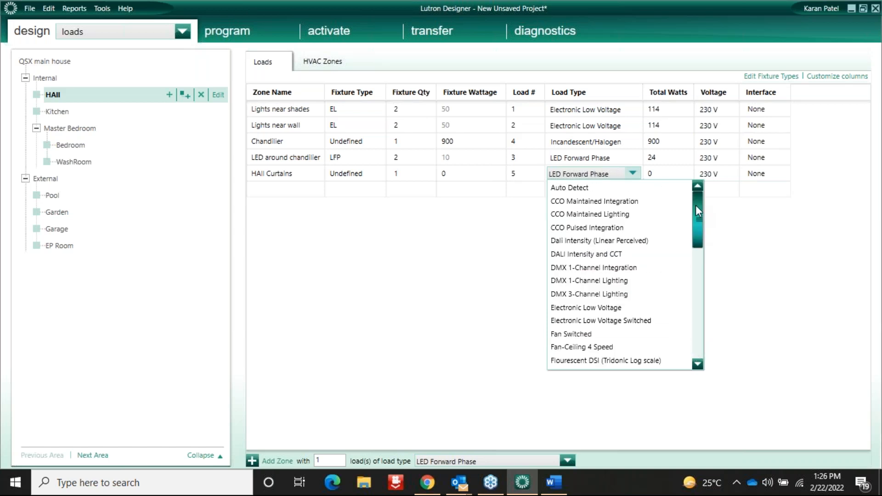
left_click(698, 342)
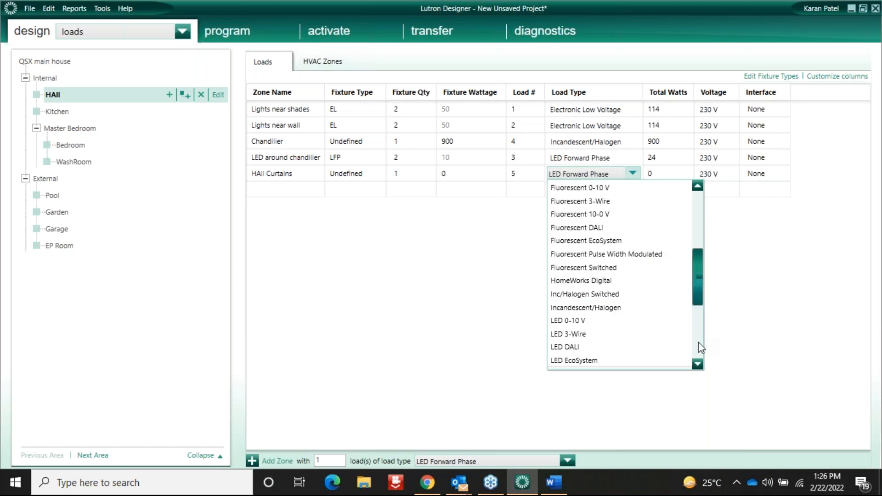
left_click(699, 343)
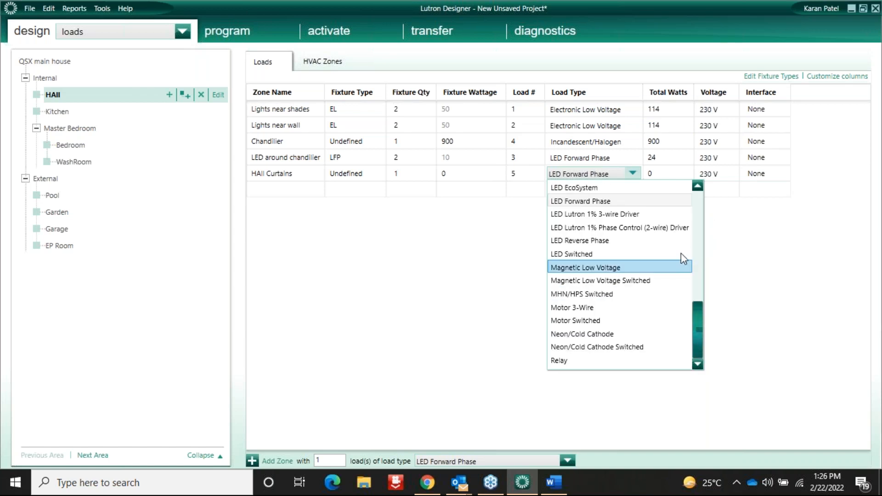
left_click(583, 308)
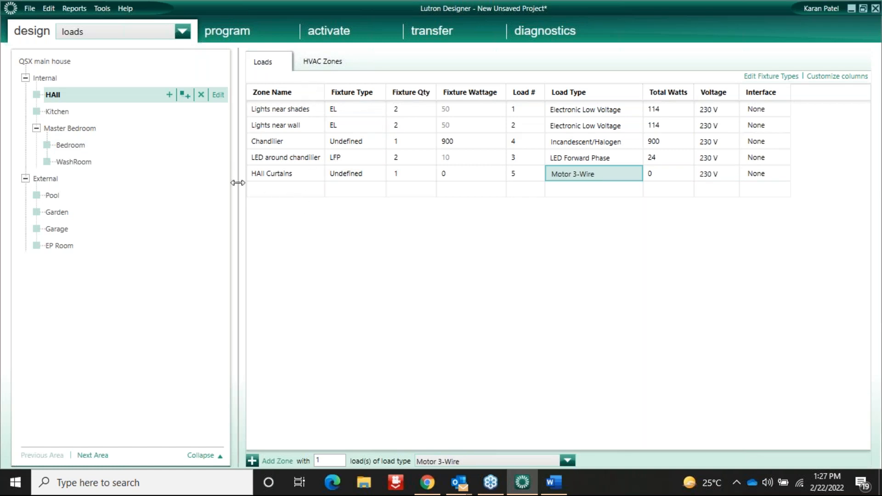
Start a first zone in the Kitchen area and name it "Kitchen lights".
left_click(63, 115)
left_click(260, 110)
left_click(259, 109)
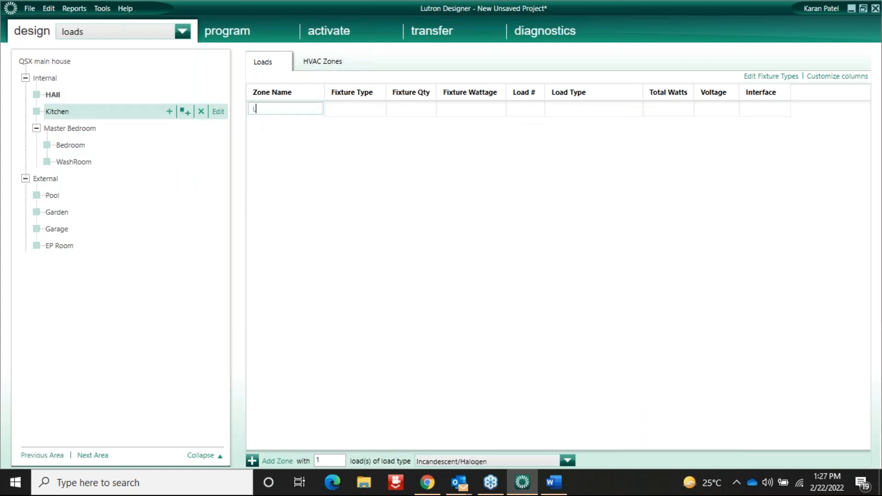
type("Kitchen lights")
Look up the Kitchen Lights row in the load table of the Word lab document and return to Lutron Designer.
left_click(554, 482)
scroll(880, 427, "down", 20)
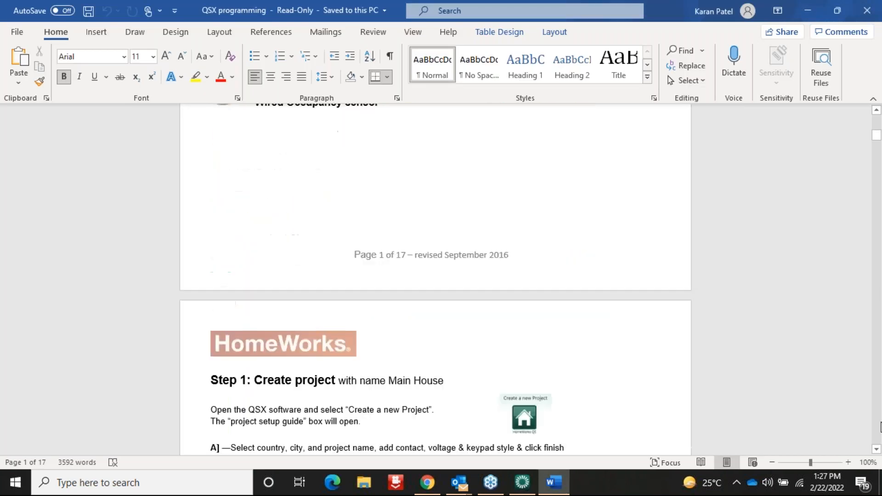
scroll(880, 427, "down", 20)
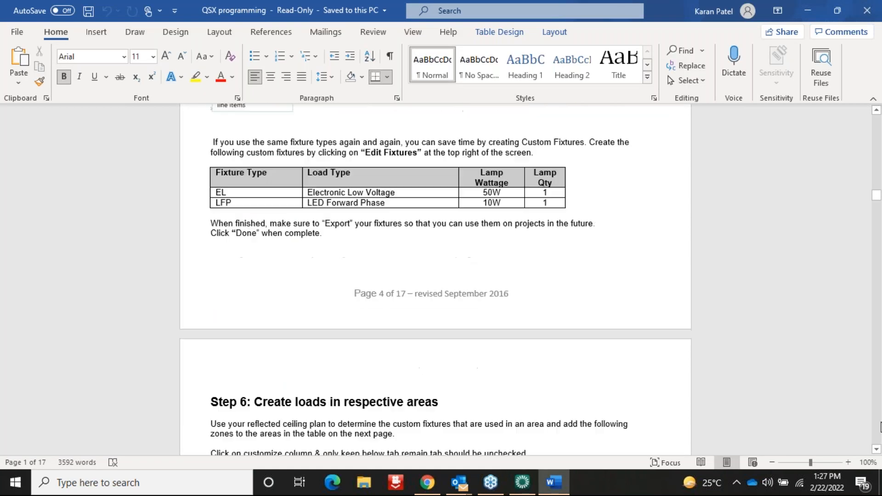
left_click(876, 111)
left_click_drag(876, 111, 876, 111)
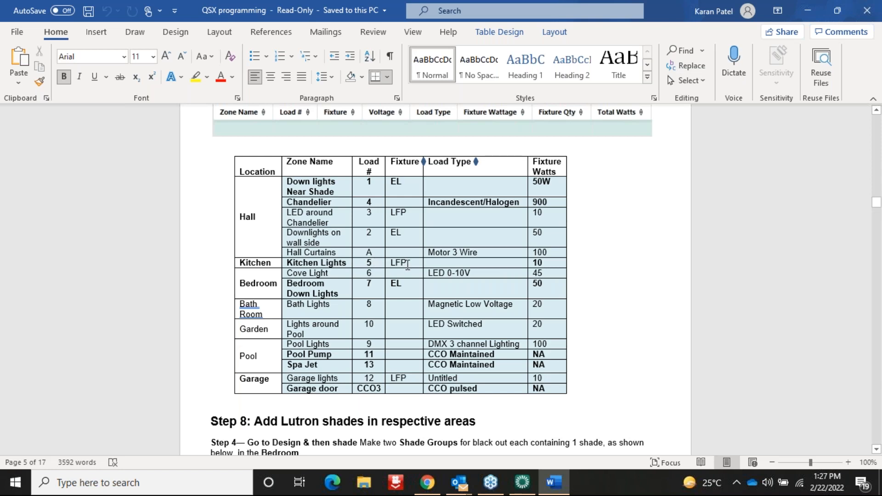
key("alt+Tab")
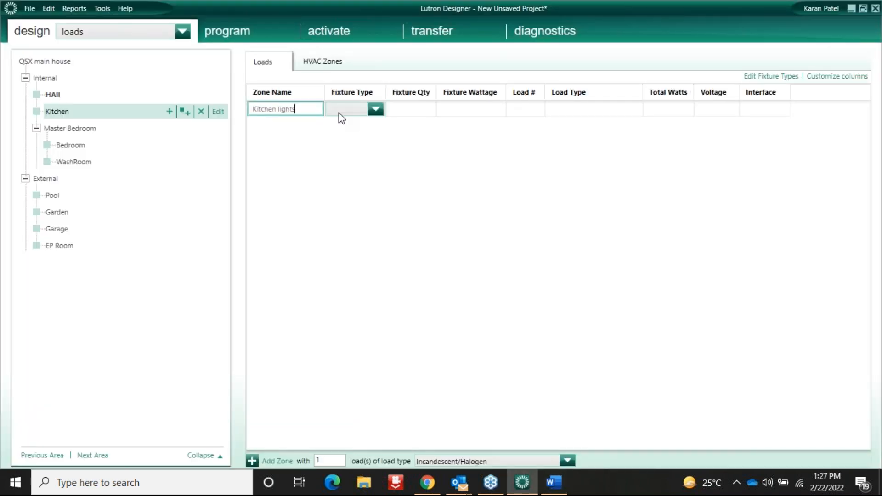
left_click(338, 112)
left_click(335, 163)
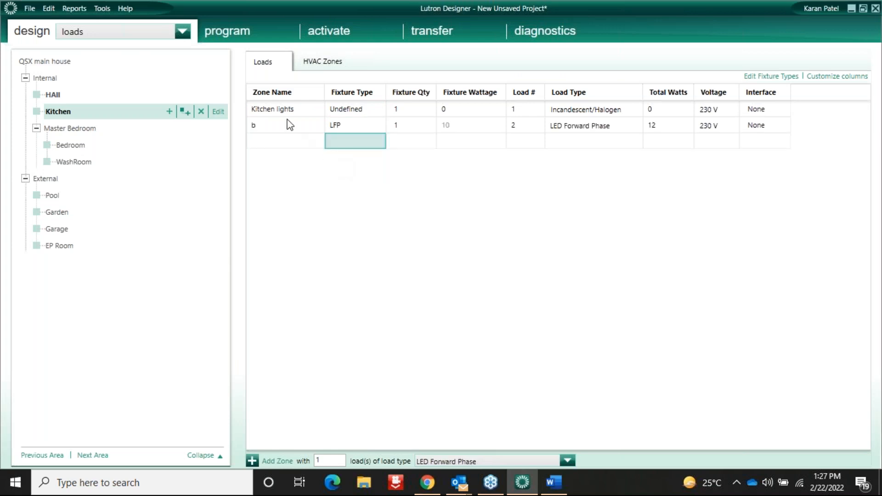
left_click(272, 126)
right_click(272, 126)
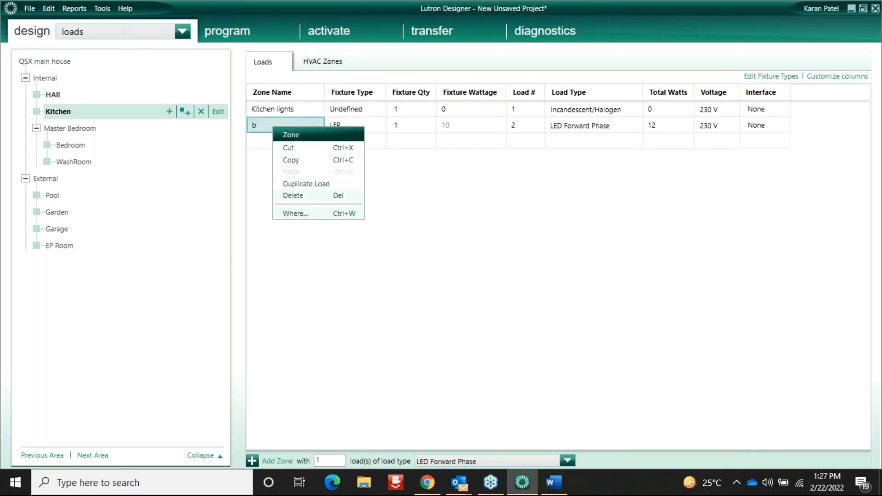
left_click(294, 196)
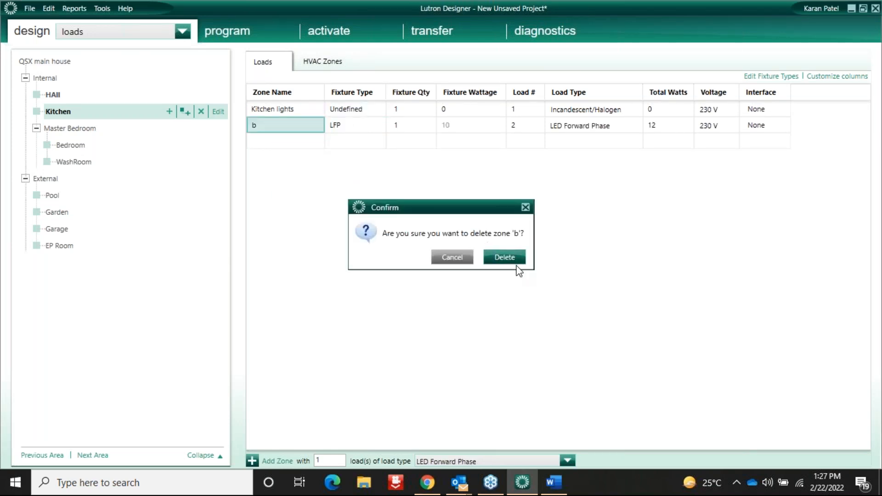
left_click(512, 260)
Delete the stray zone b and give the Kitchen lights zone fixture type LFP, fixture quantity 2 and load number 5.
left_click(367, 108)
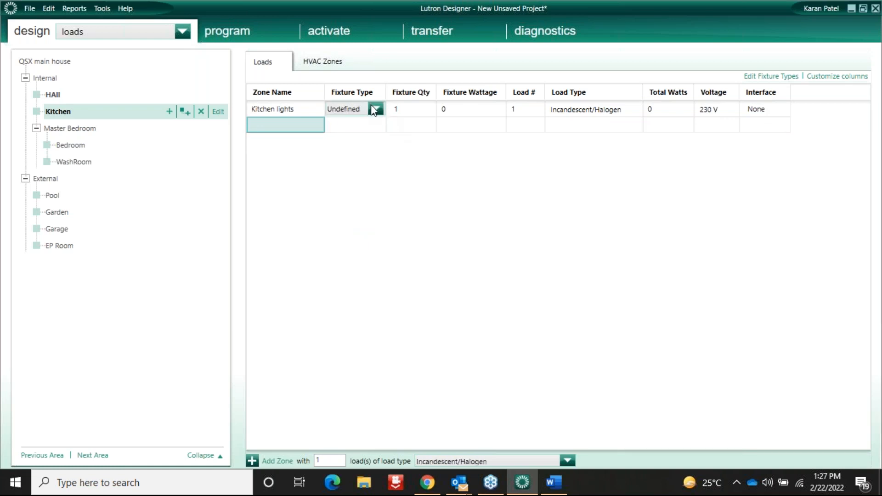
left_click(374, 107)
left_click(335, 146)
left_click(404, 111)
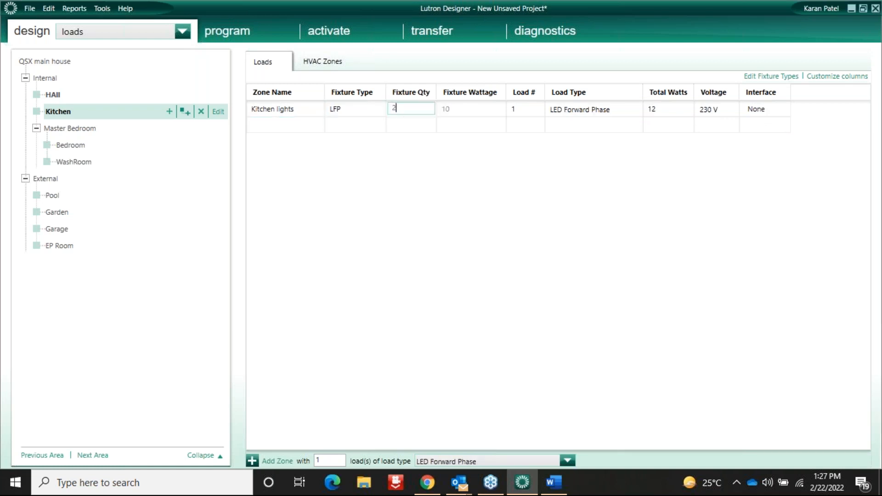
type("2")
key("Return")
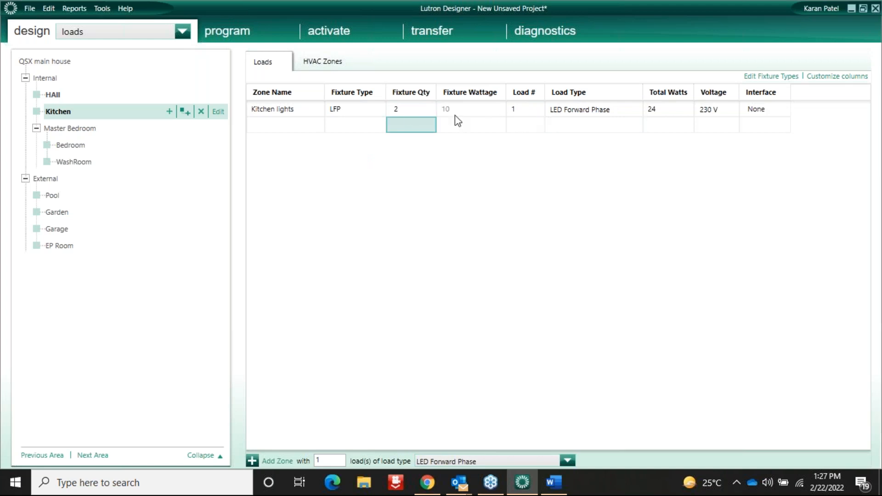
left_click(522, 109)
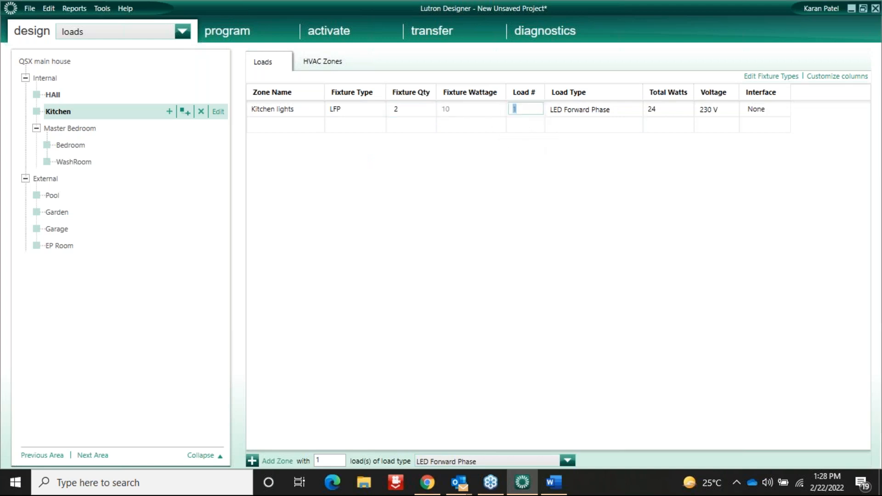
key("Return")
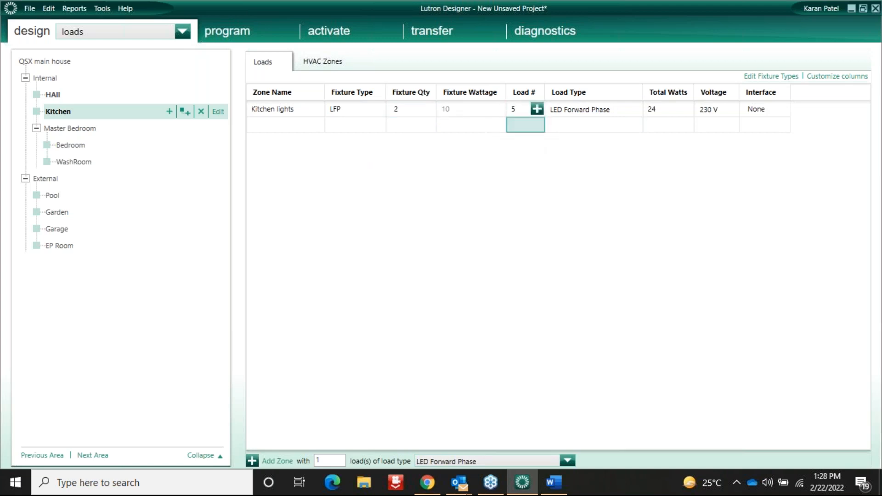
Check the Bedroom rows of the load table in Word, and add a zone named "Cove lights" to the Bedroom area in Lutron Designer.
left_click(553, 482)
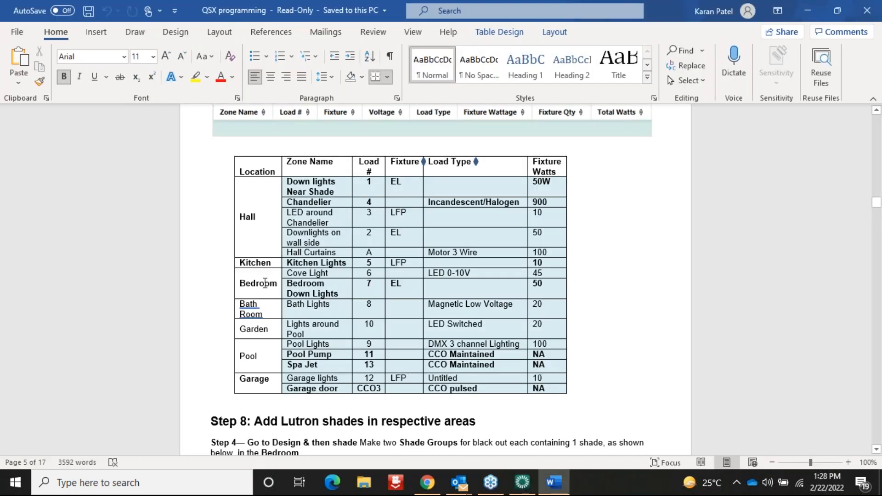
left_click(522, 482)
left_click(74, 146)
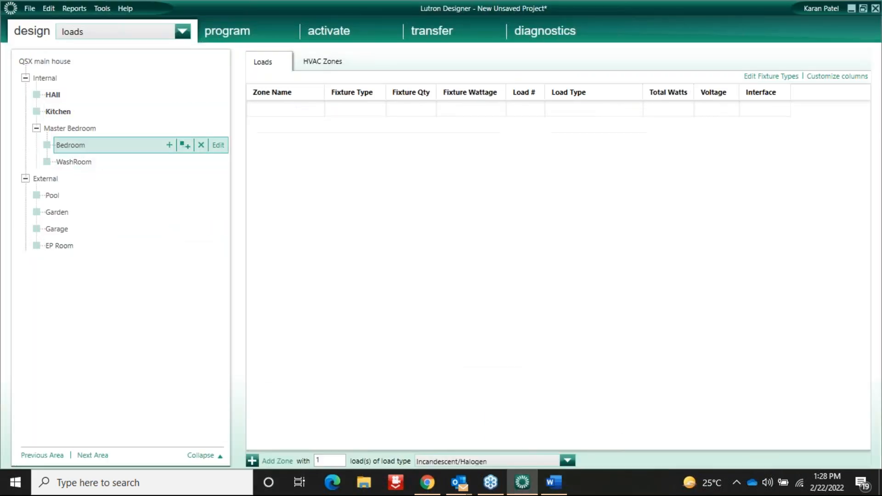
left_click(262, 109)
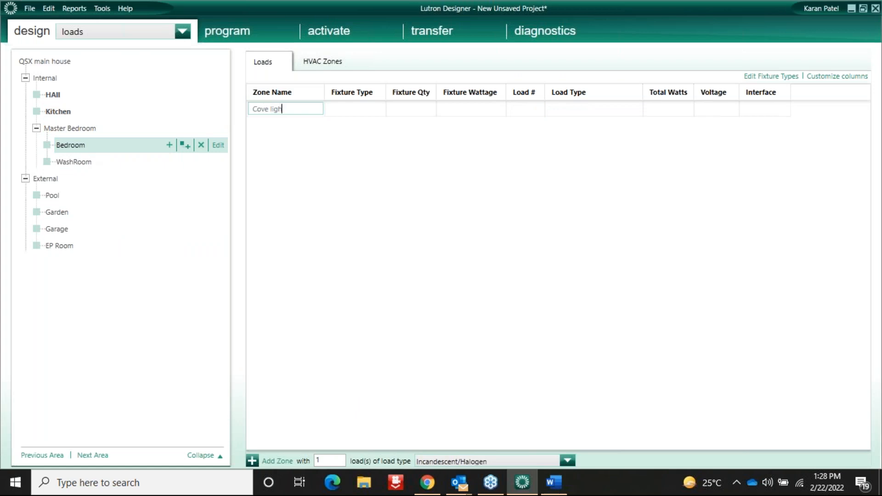
left_click(398, 110)
Set the Cove lights zone to 45 W fixture wattage, load number 6 and load type LED 0-10 V.
left_click(399, 108)
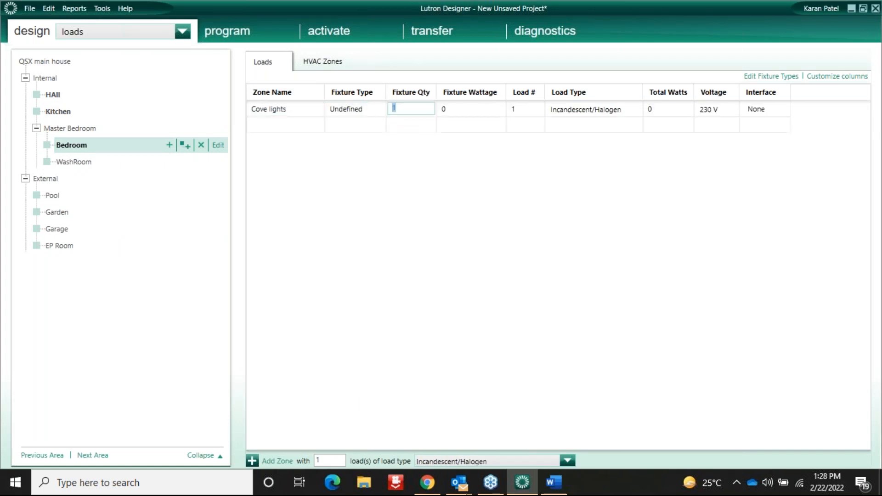
left_click(470, 115)
type("45")
left_click(517, 110)
left_click(584, 109)
left_click(579, 109)
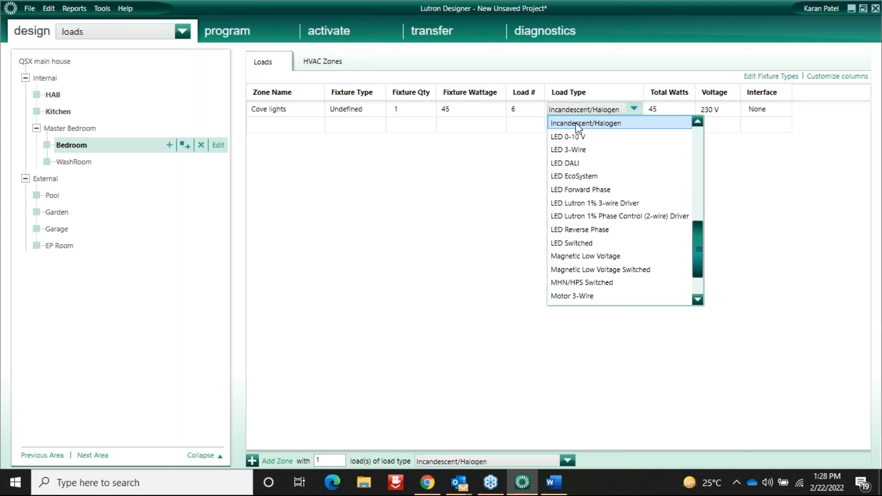
left_click(574, 136)
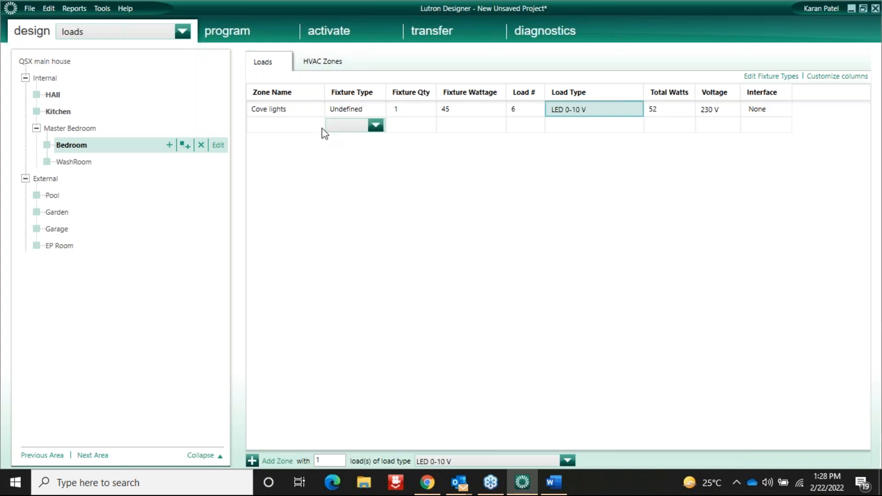
Add a second Bedroom zone named "BEdroom lights" and set its fixture type to EL.
left_click(262, 123)
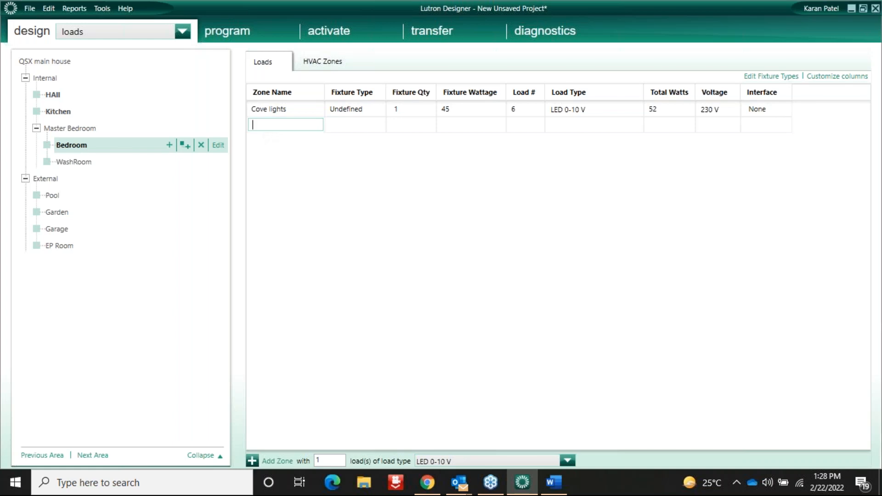
type("BEdroom lights")
left_click(346, 130)
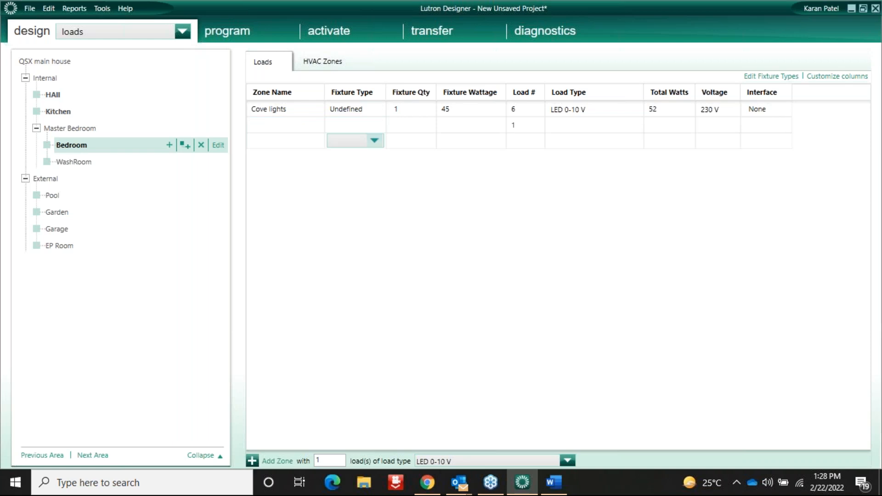
left_click(335, 166)
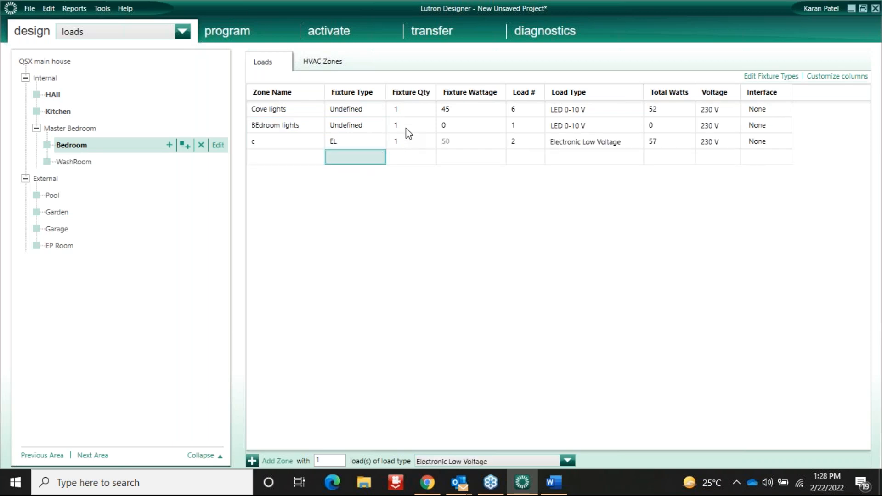
left_click(342, 132)
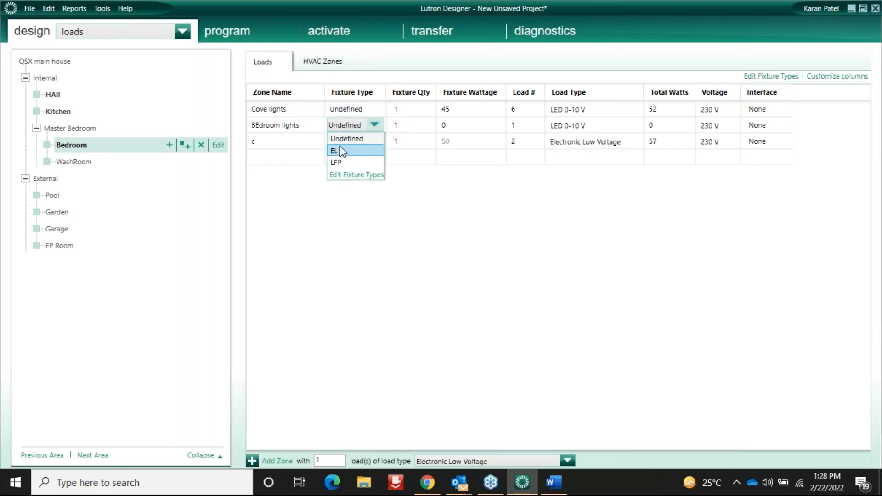
left_click(340, 148)
Delete the stray zone c from the Bedroom area.
left_click(278, 146)
right_click(278, 145)
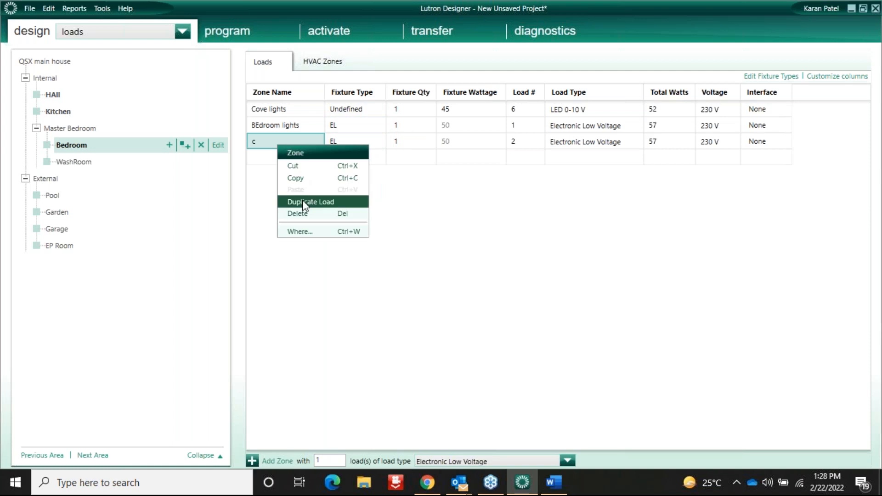
left_click(303, 214)
left_click(496, 254)
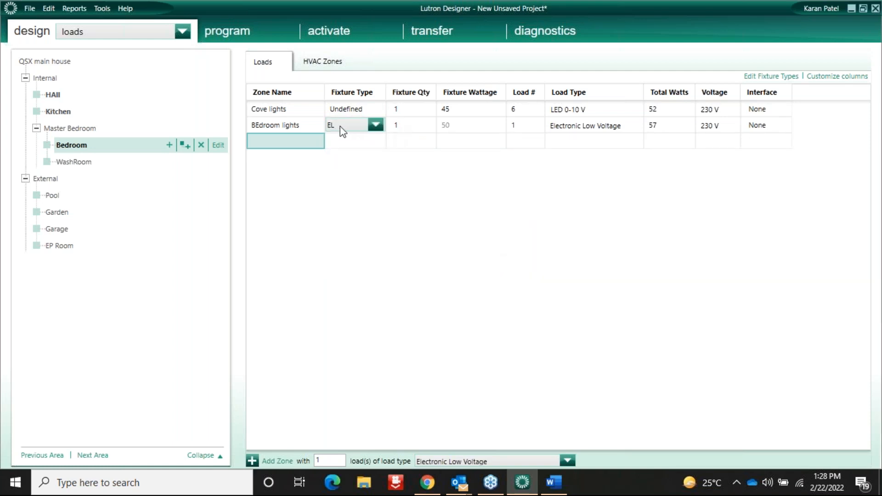
Look up the Bedroom Down Lights row in the Word load table and set the BEdroom lights load number to 7 in Lutron Designer.
left_click(554, 483)
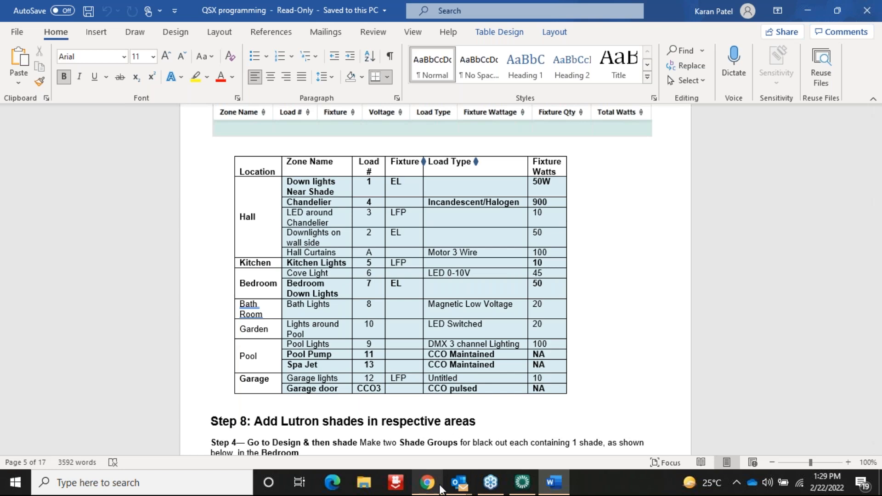
left_click(522, 481)
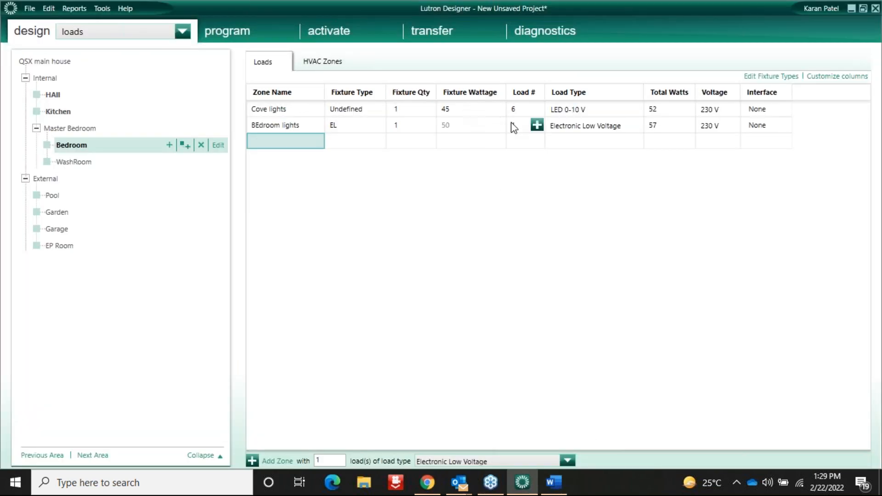
left_click(519, 128)
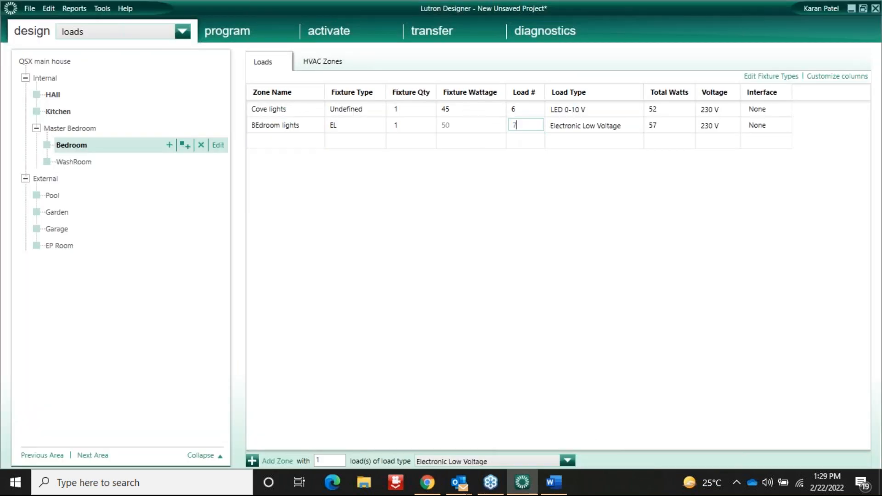
key("Return")
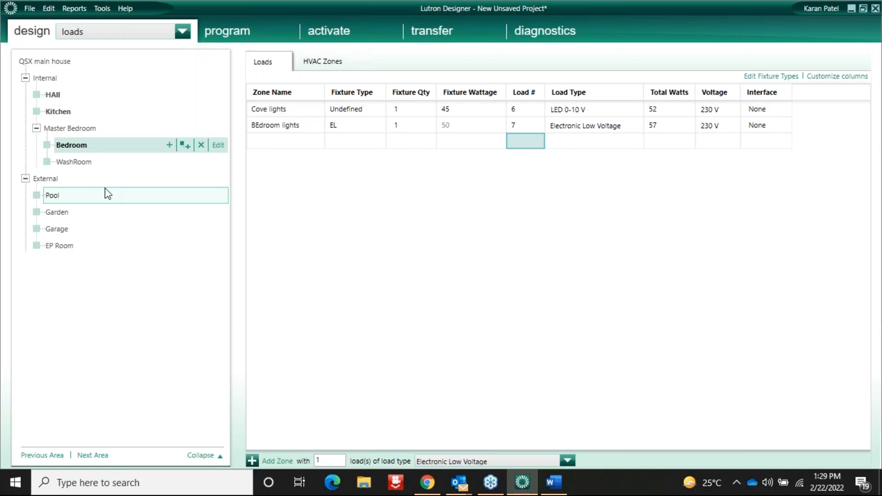
Add a first zone named "Washroom lights" to the WashRoom area.
left_click(74, 162)
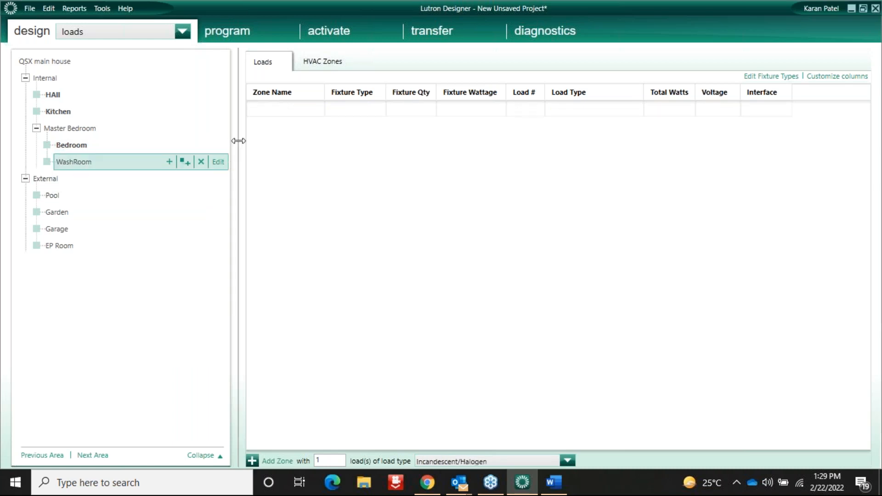
left_click(262, 105)
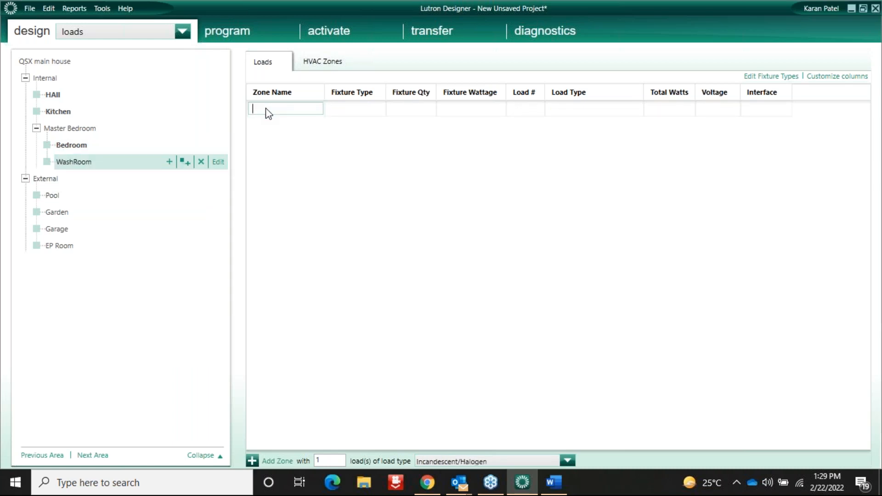
type("Washroom lights")
left_click(340, 104)
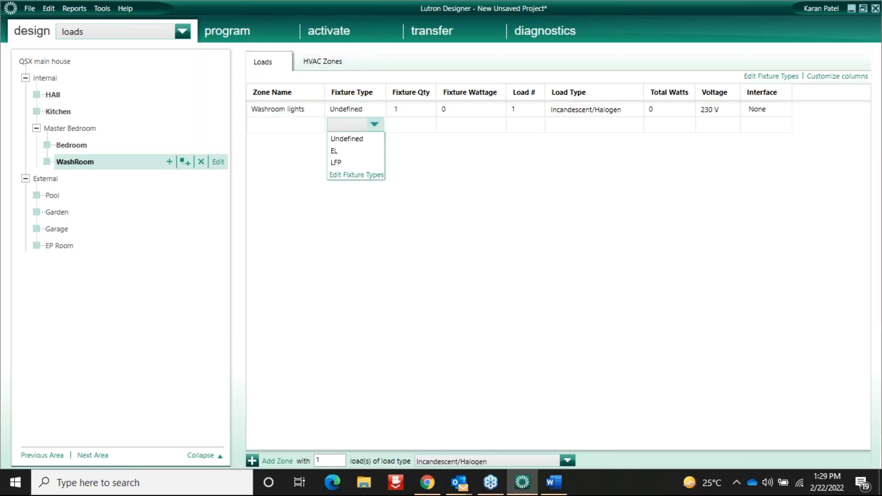
left_click(348, 137)
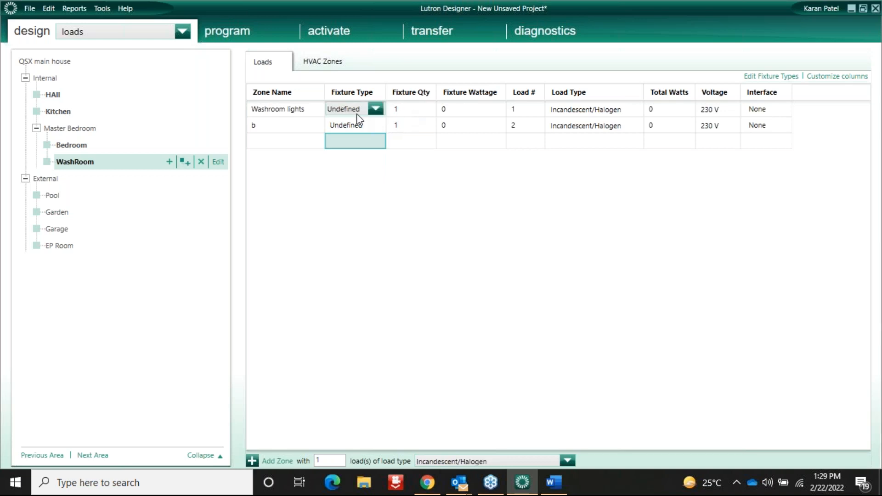
left_click(261, 121)
right_click(260, 120)
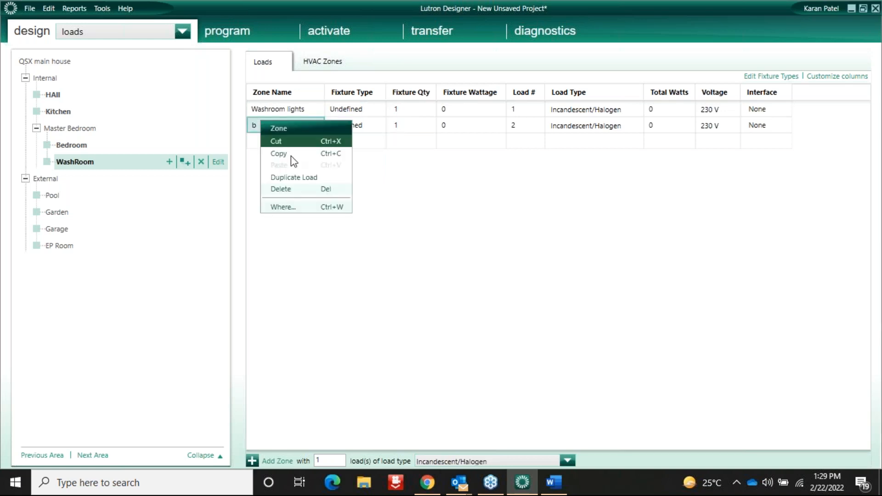
left_click(275, 189)
left_click(502, 263)
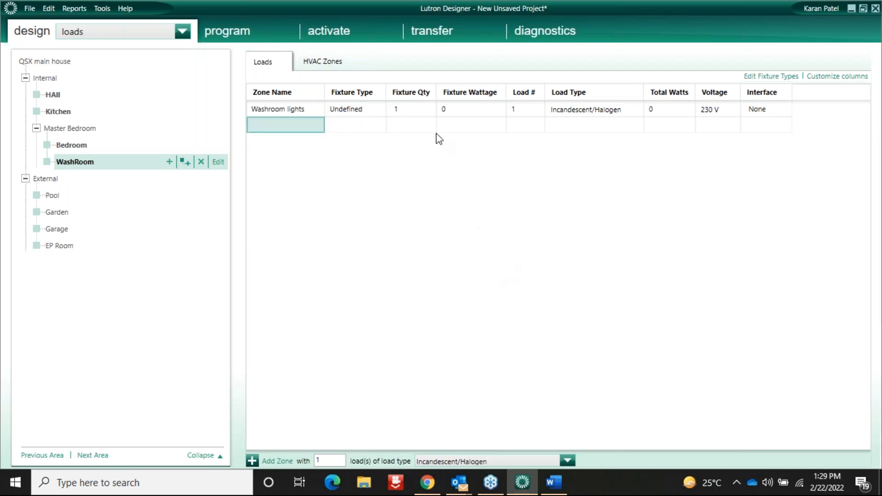
Set the load type of the Washroom lights zone to Magnetic Low Voltage Switched.
left_click(468, 109)
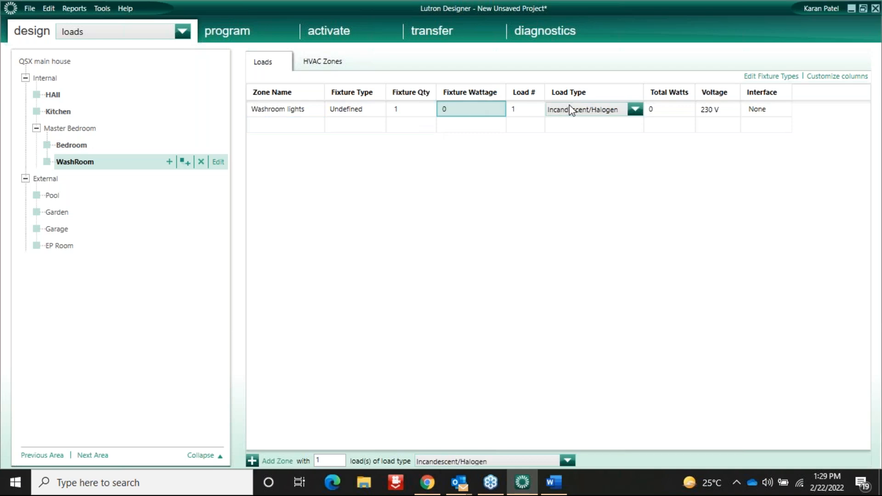
left_click(584, 109)
left_click(587, 109)
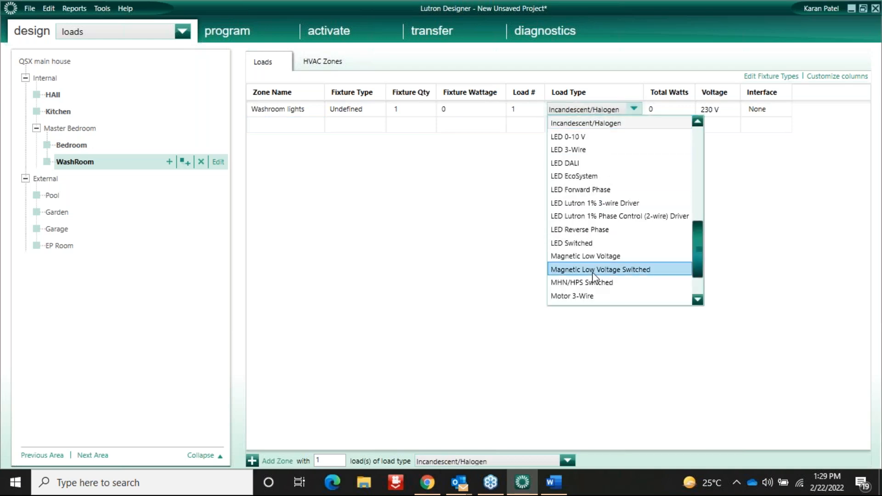
left_click(592, 272)
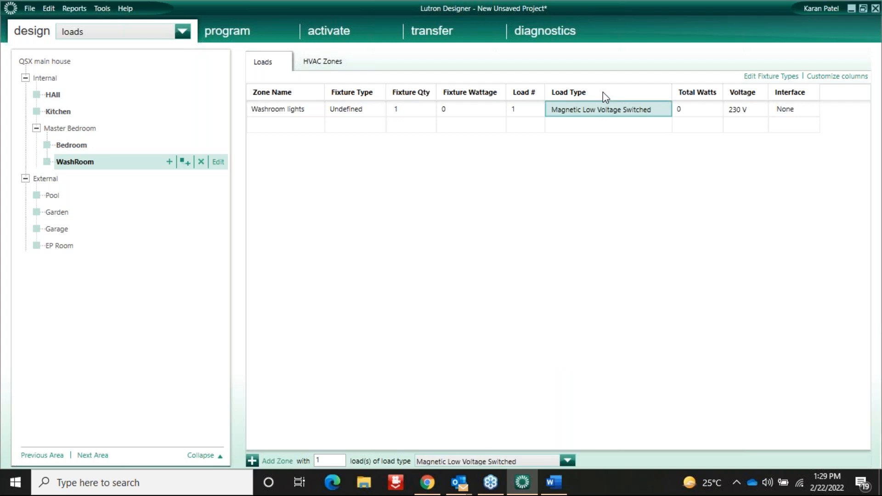
Switch to the Word lab document and examine the bath load in the load table and in the floor plan legend on the first page.
left_click(557, 489)
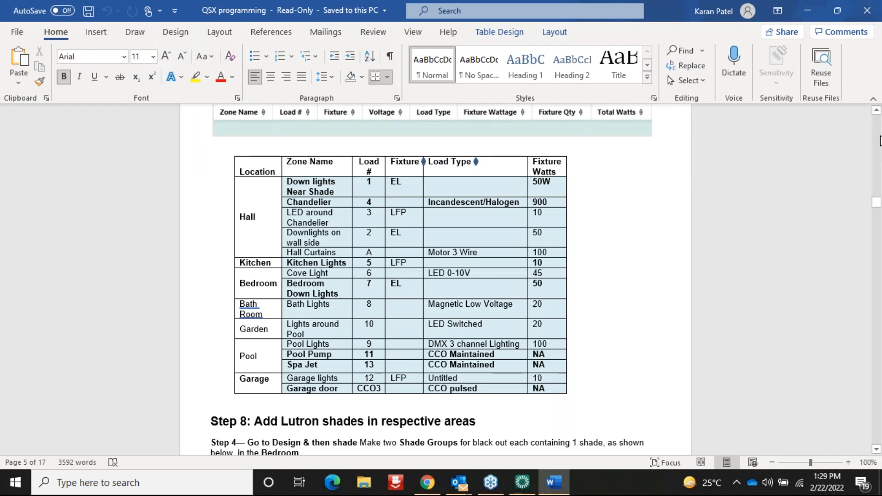
scroll(880, 141, "up", 20)
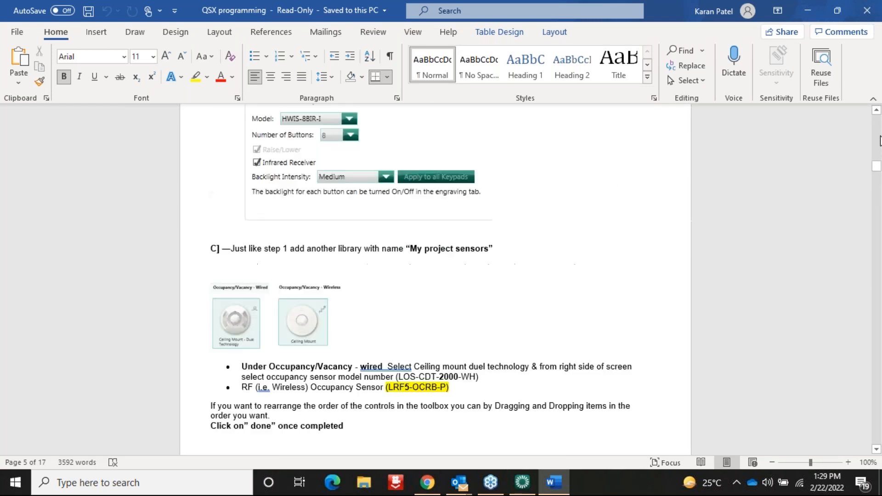
scroll(879, 140, "up", 15)
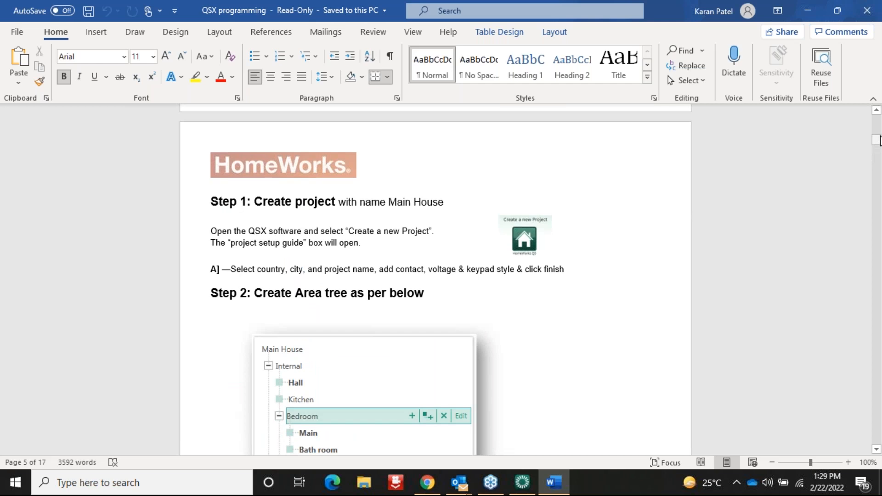
scroll(877, 141, "up", 15)
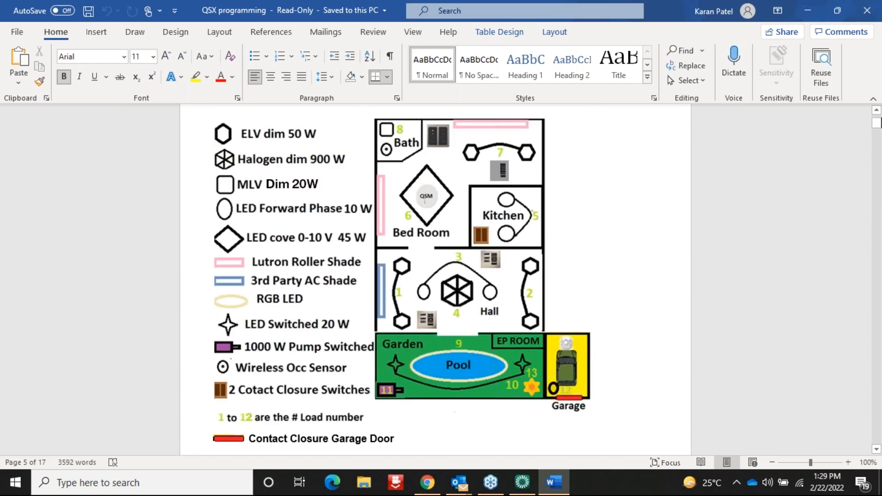
scroll(877, 164, "down", 12)
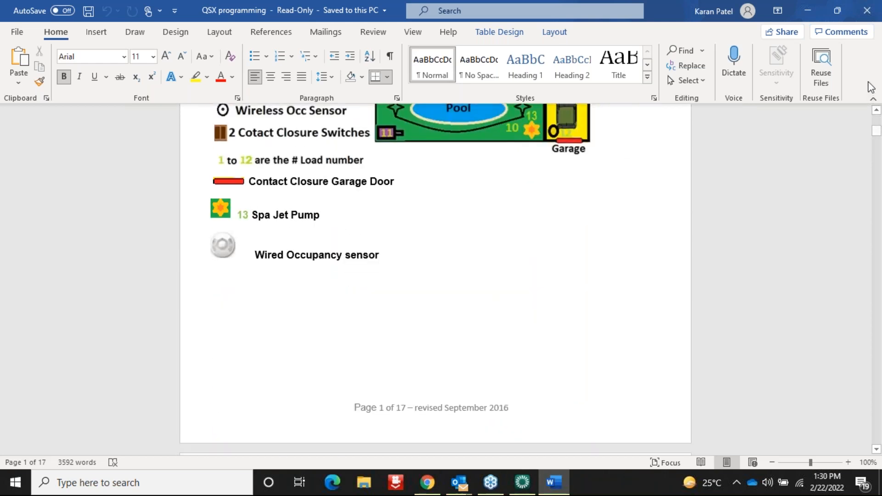
Check the bath fixture in the Word floor plan legend and set the Washroom lights load type to Magnetic Low Voltage in Lutron Designer.
scroll(876, 112, "up", 4)
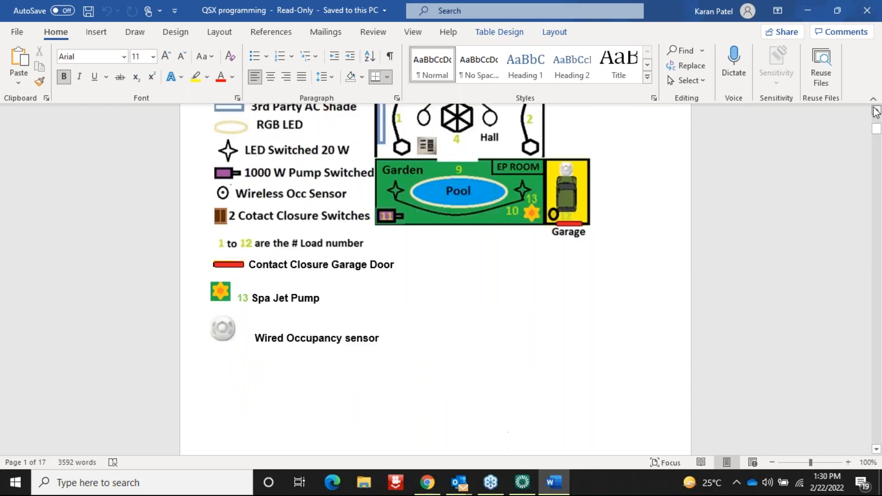
scroll(876, 112, "up", 5)
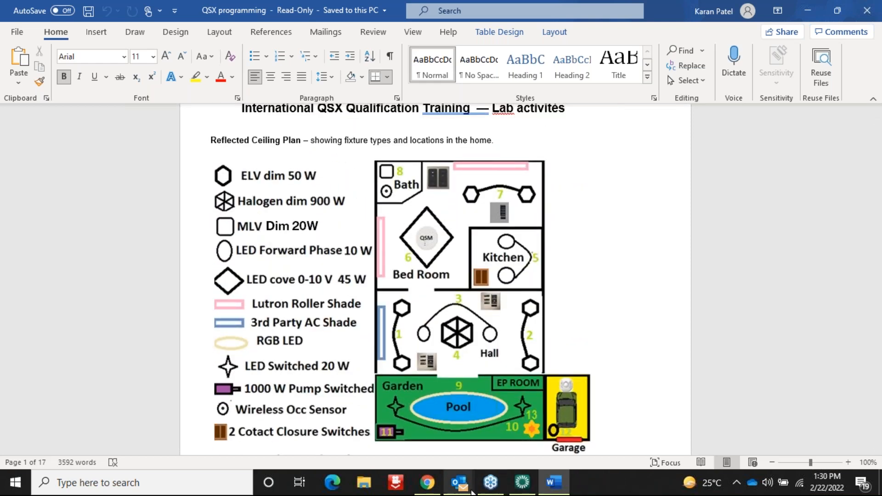
mouse_move(557, 486)
left_click(522, 483)
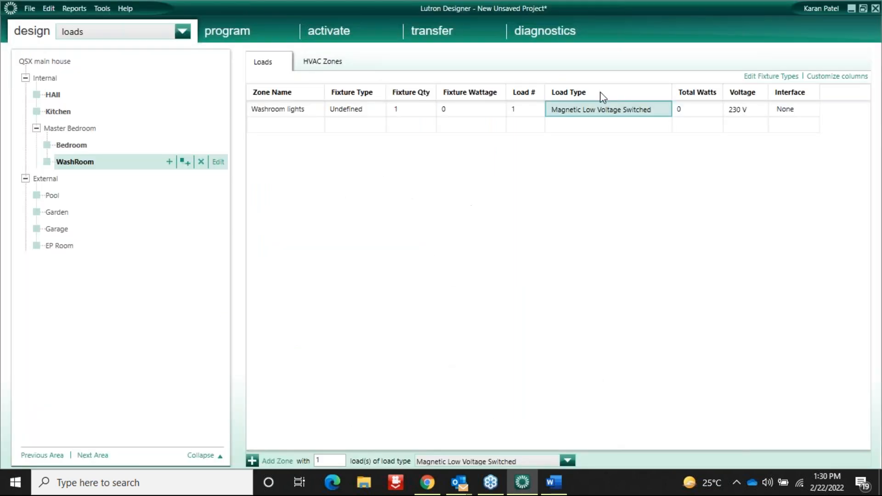
left_click(613, 111)
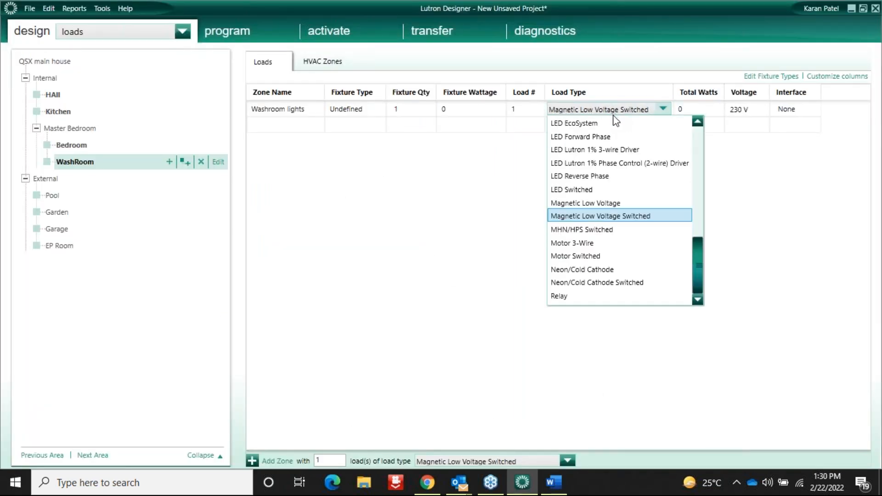
left_click(594, 205)
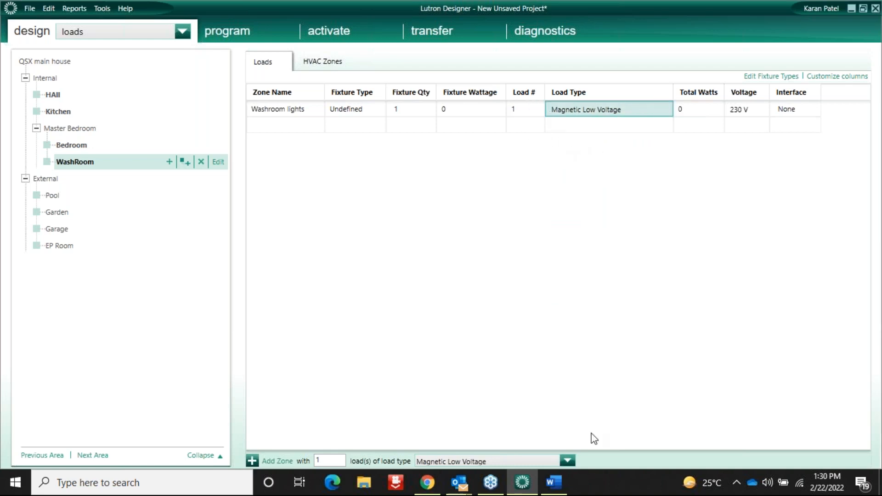
Check the bath load in the Word floor plan and set the Washroom lights load number to 8 in Lutron Designer.
left_click(556, 489)
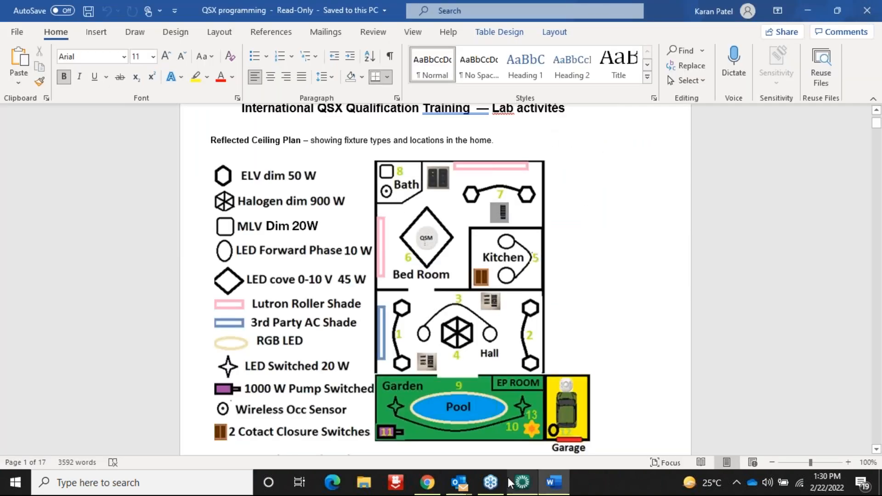
left_click(522, 485)
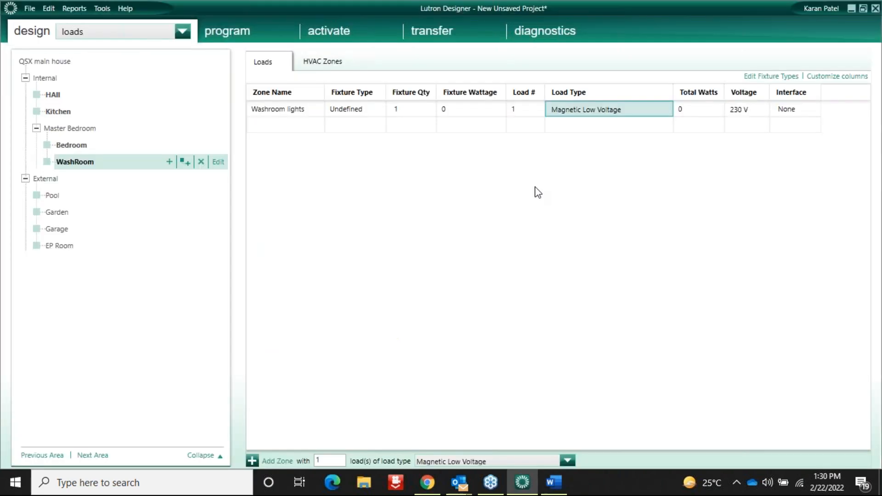
left_click(519, 112)
type("8")
Check the MLV fixture in the Word legend and set the Washroom lights fixture wattage to 20 in Lutron Designer.
left_click(458, 114)
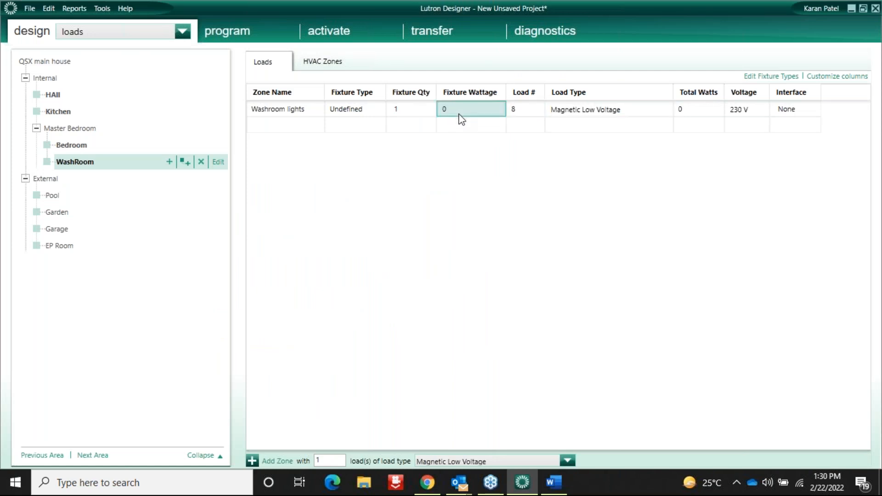
left_click(554, 482)
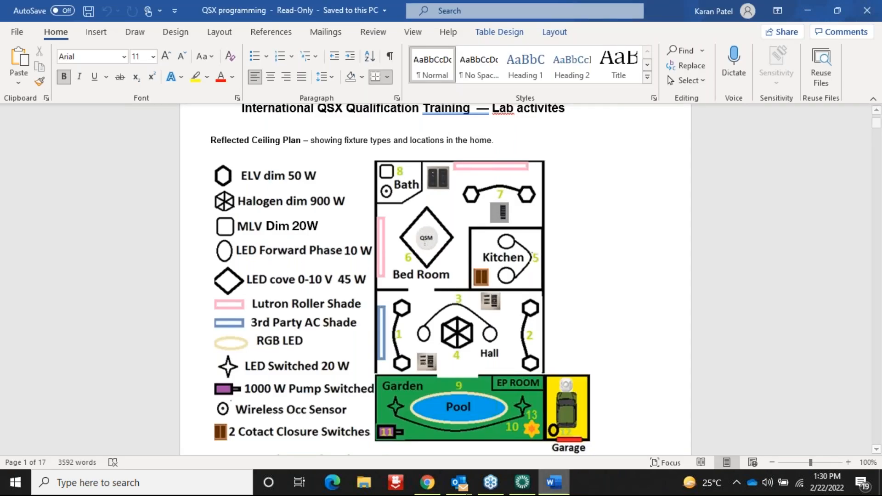
left_click(522, 482)
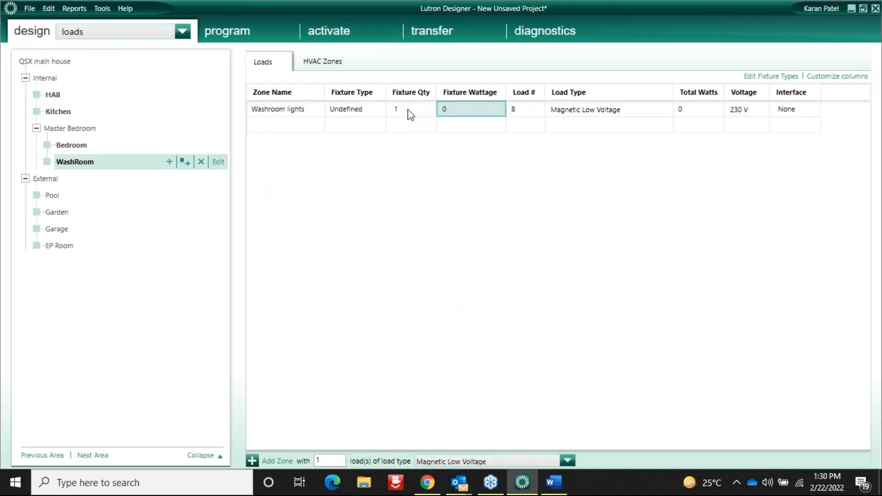
left_click(700, 112)
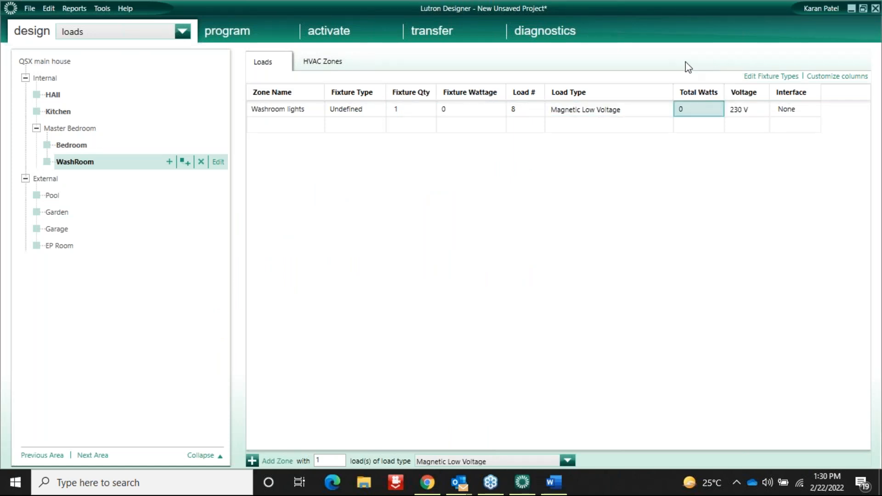
left_click(691, 108)
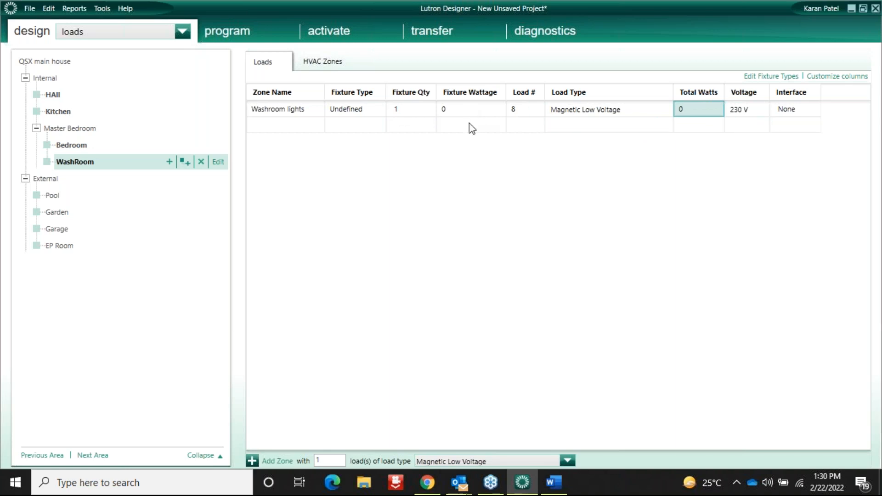
left_click(457, 110)
type("20")
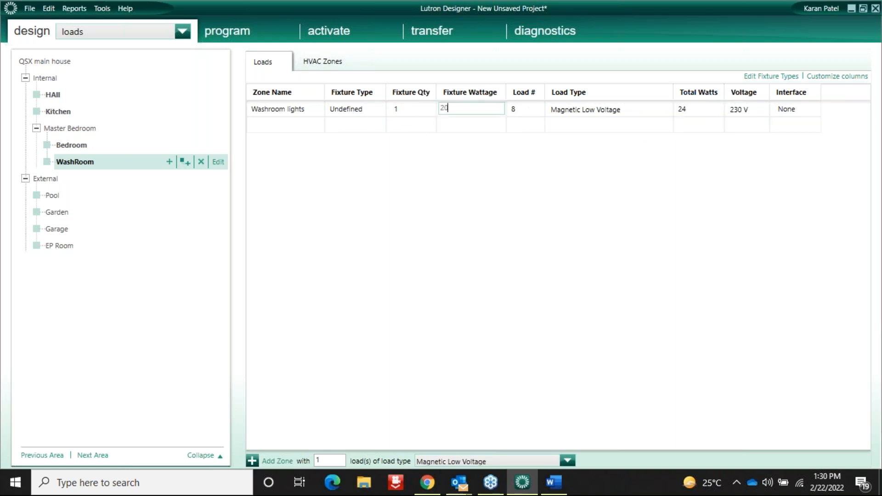
key("Return")
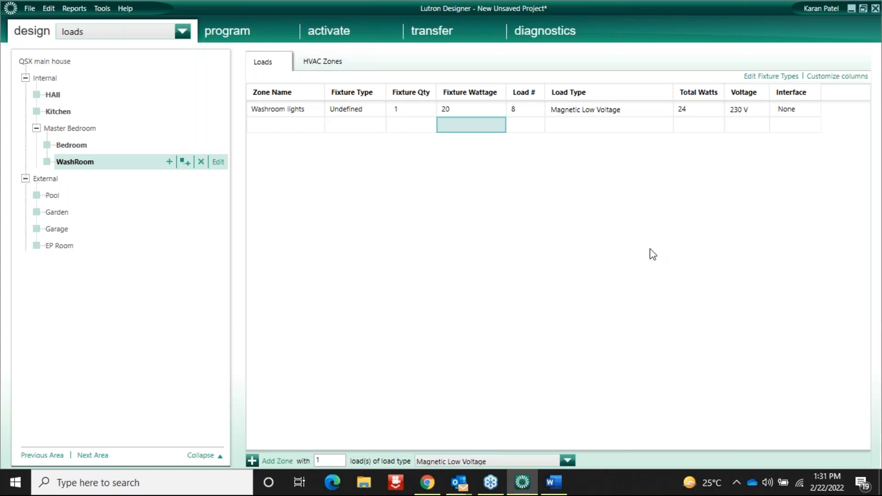
Look up the Garden row in the Word load table and add a zone named "Lights around pool" to the Garden area in Lutron Designer.
left_click(290, 128)
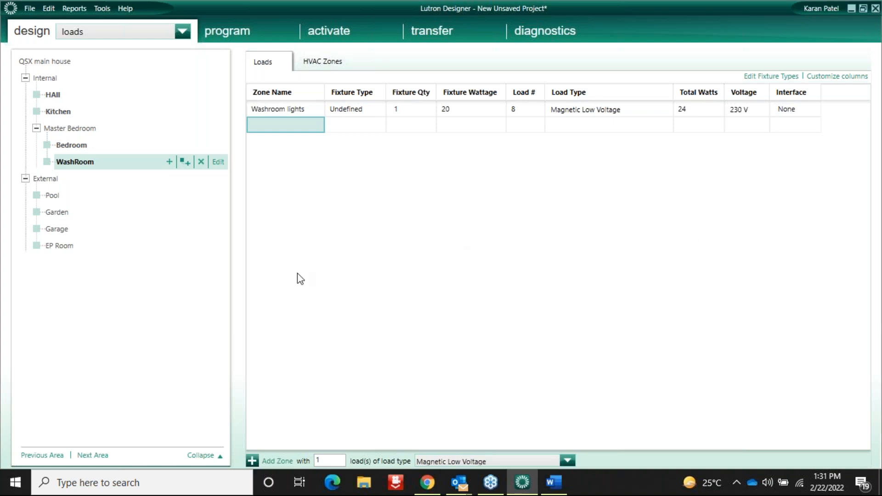
left_click(553, 483)
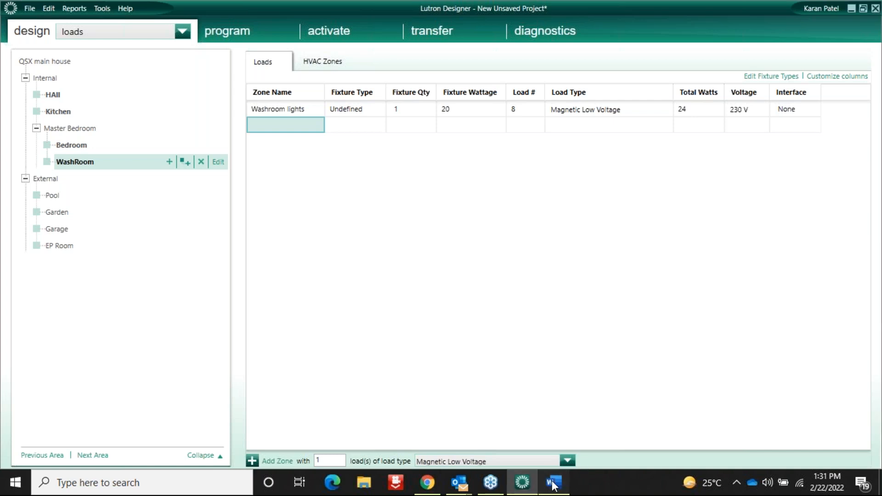
scroll(880, 395, "down", 20)
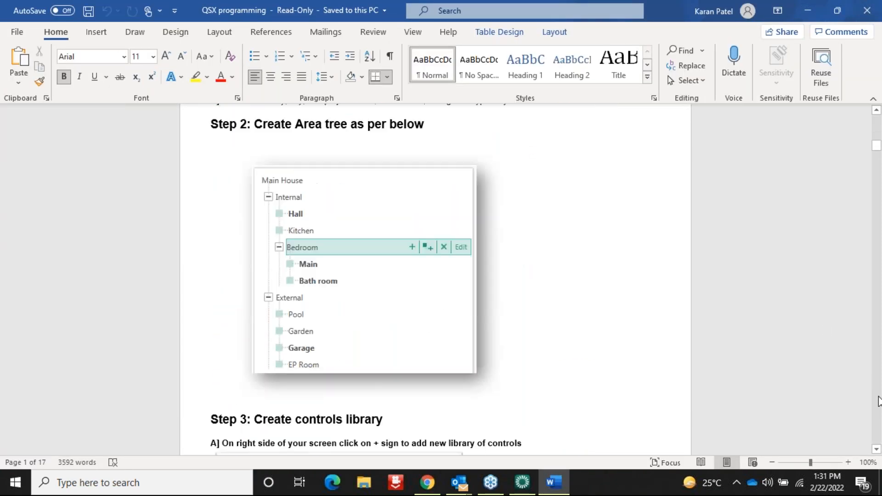
scroll(879, 400, "down", 15)
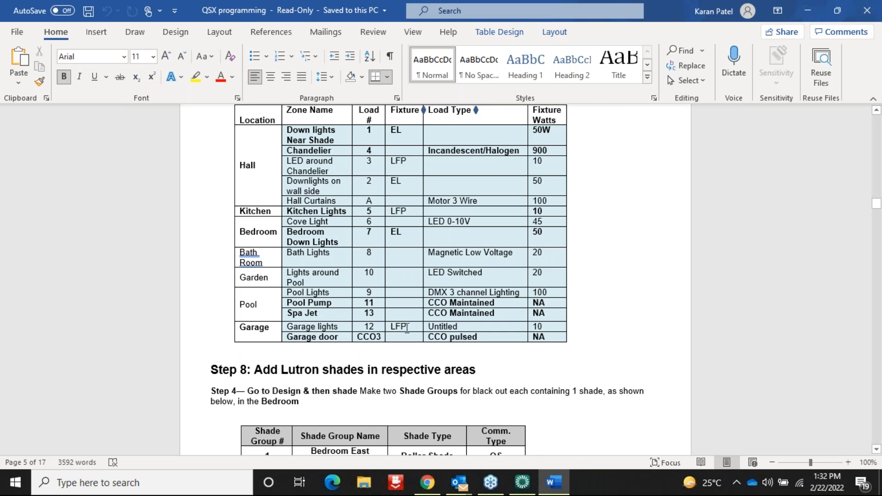
left_click(522, 483)
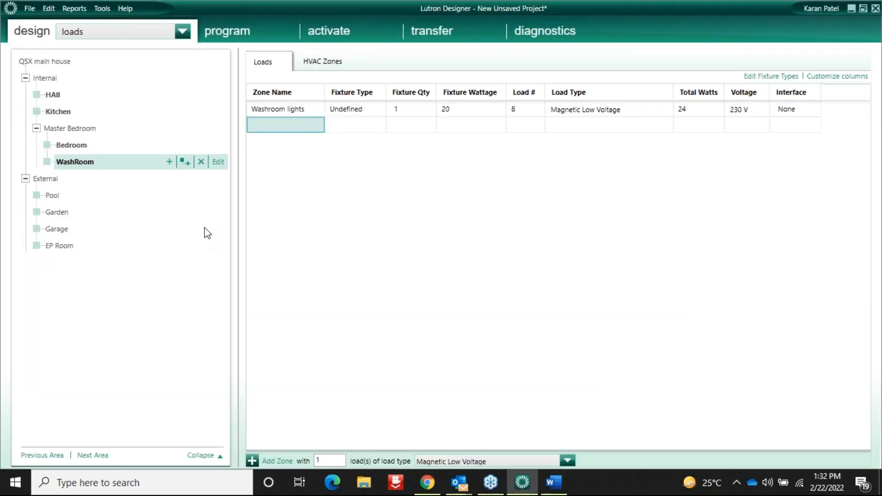
left_click(46, 214)
left_click(276, 110)
type("Lig")
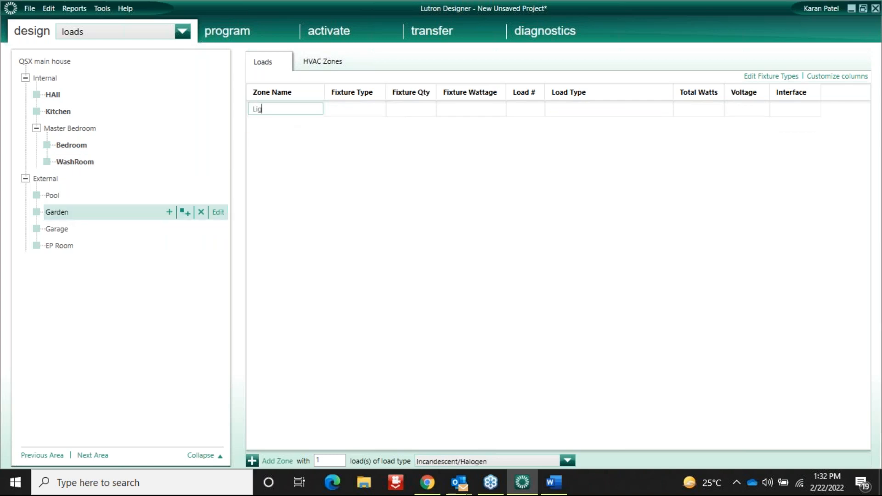
type("hts around pool")
Set the Lights around pool fixture quantity to 2 and fixture wattage to 10, consulting the Garden row of the Word load table.
left_click(345, 113)
left_click(351, 112)
left_click(409, 112)
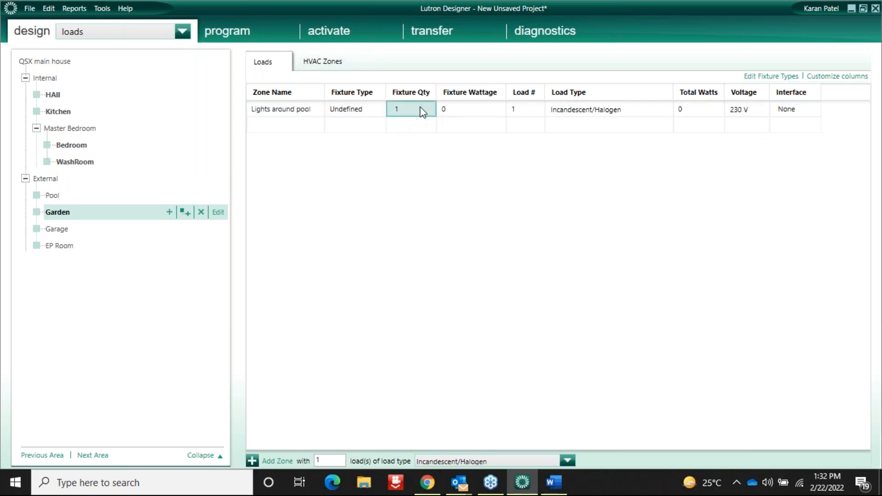
type("2")
left_click(473, 111)
left_click(553, 482)
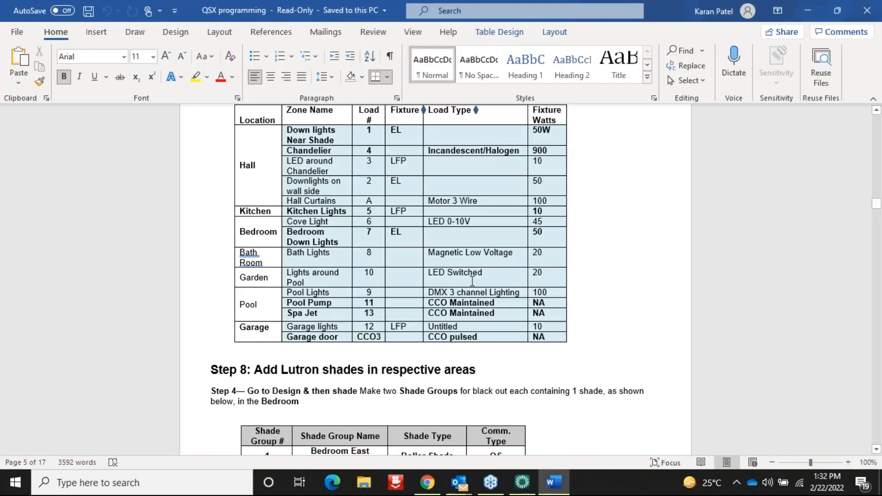
left_click(523, 482)
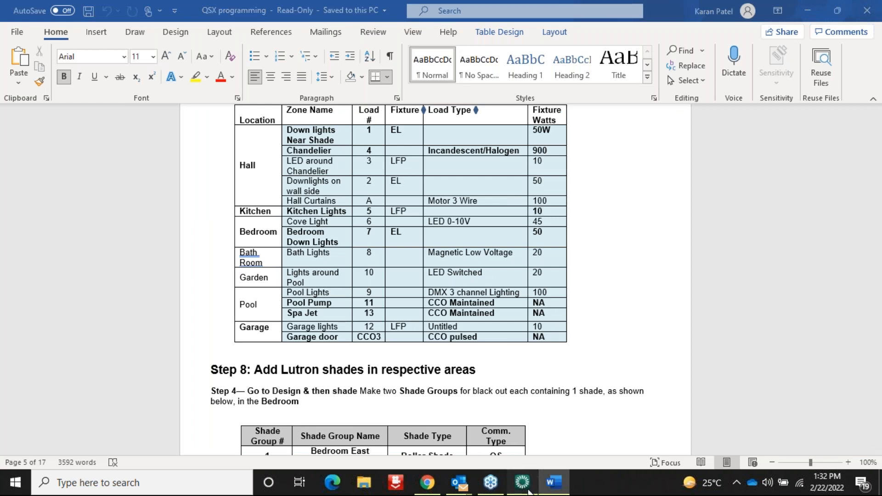
left_click(451, 112)
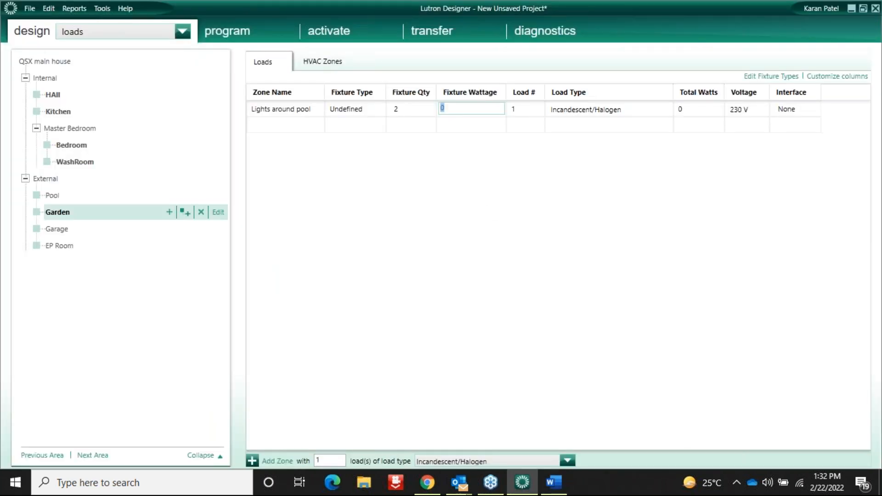
type("10")
Set the load type of the Lights around pool zone to LED Switched.
left_click(579, 110)
left_click(585, 110)
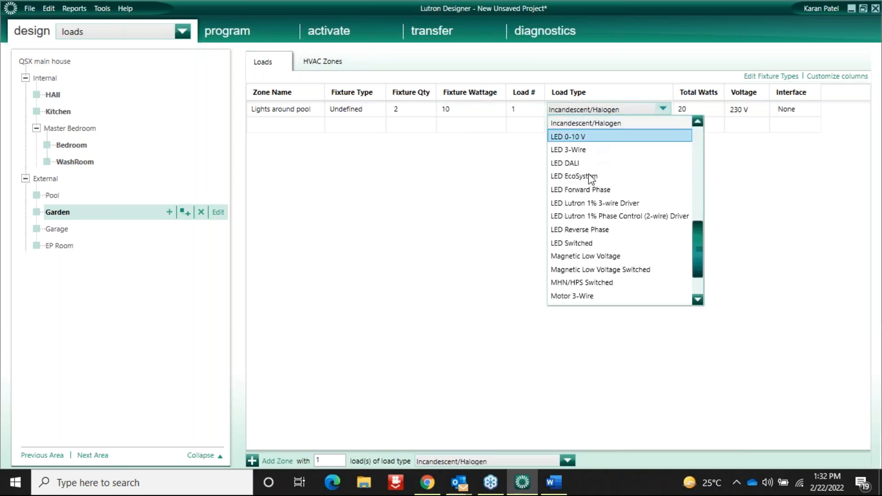
left_click(581, 245)
left_click(693, 114)
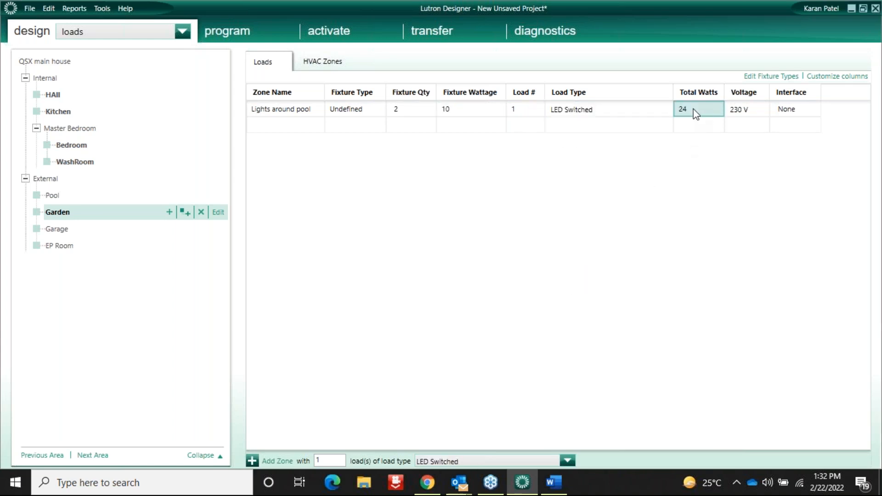
Look up the Garden load number in the Word load table and set the Lights around pool load number to 10 in Lutron Designer.
left_click(558, 483)
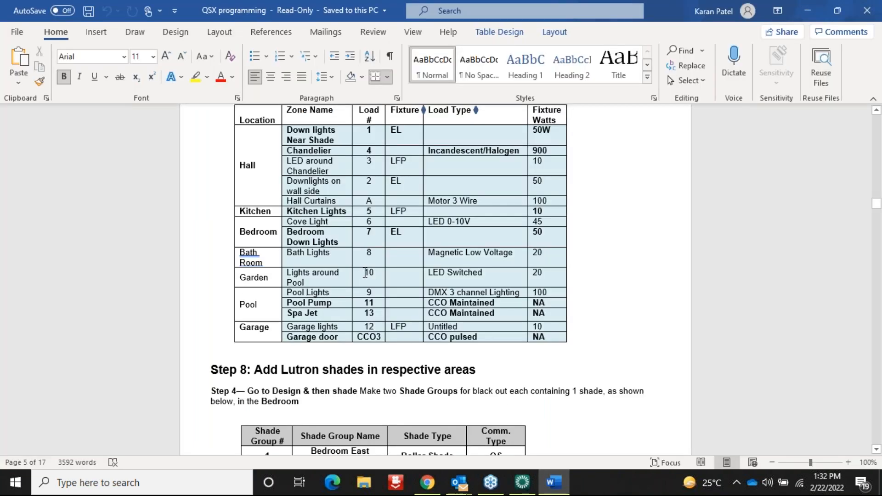
left_click(522, 482)
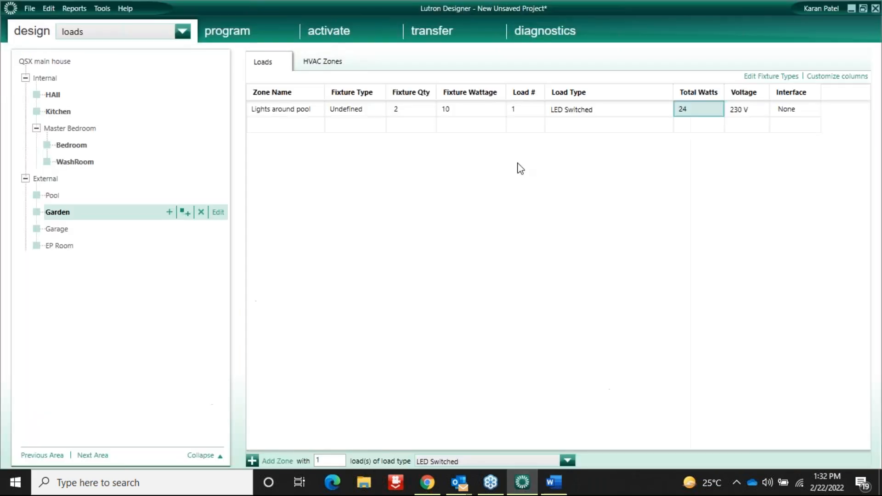
left_click(521, 113)
type("10")
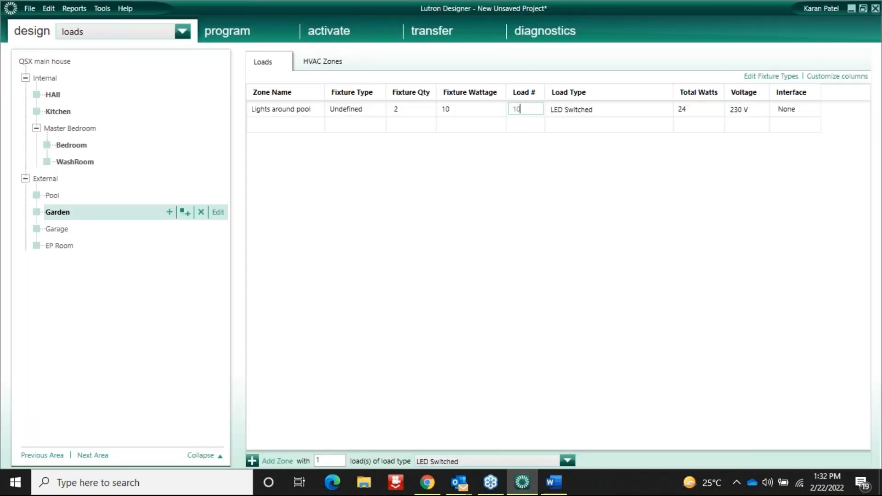
key("Return")
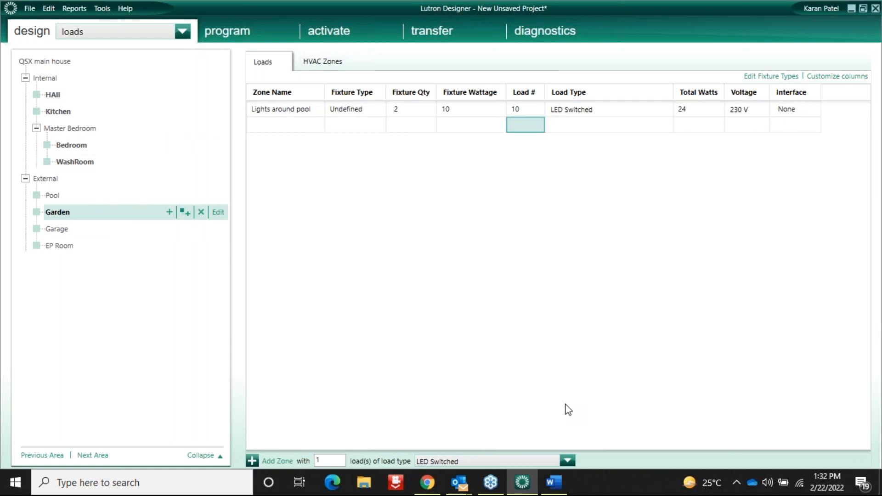
Switch to the Word lab document and examine the pool loads in the load table and in the floor plan on the first page.
left_click(554, 483)
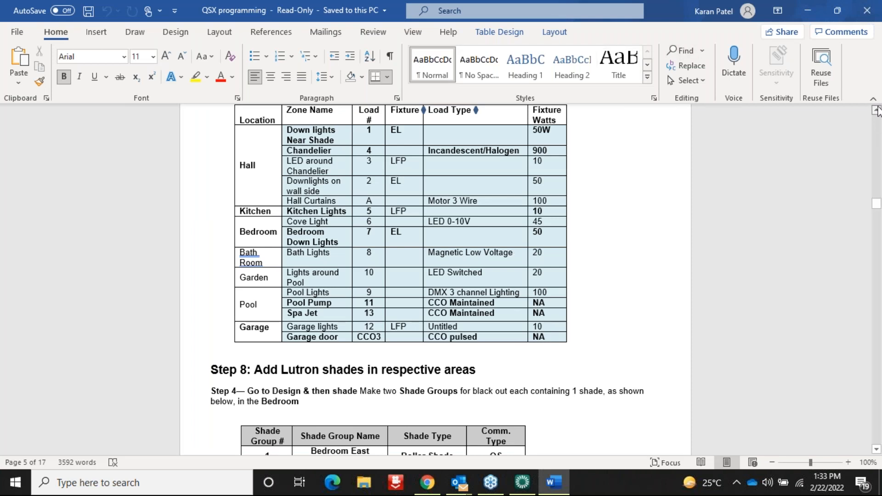
left_click(877, 111)
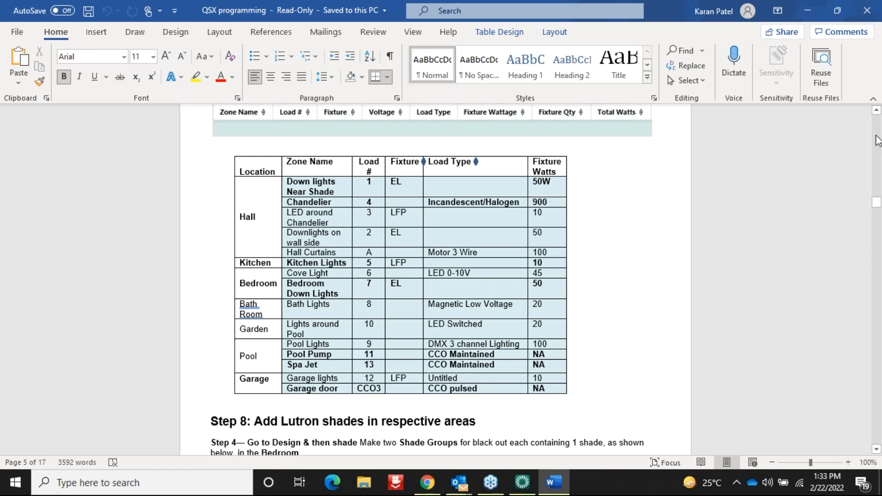
scroll(878, 140, "up", 10)
scroll(878, 141, "up", 20)
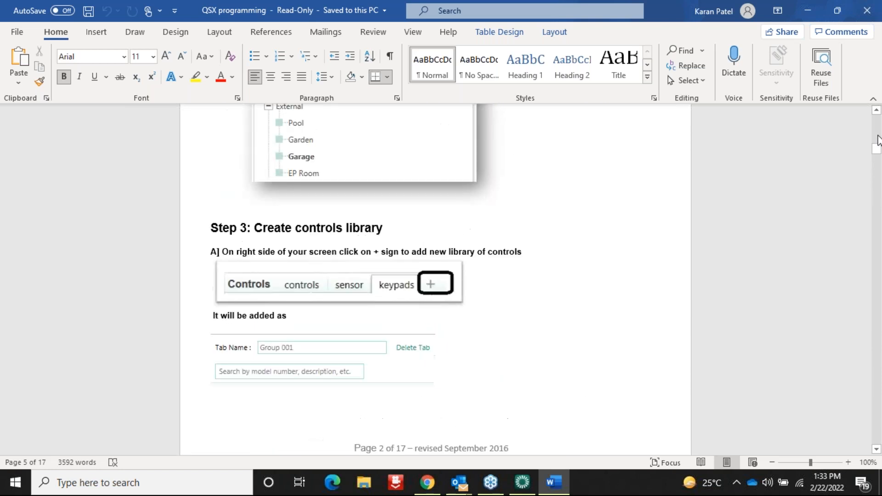
scroll(878, 140, "up", 12)
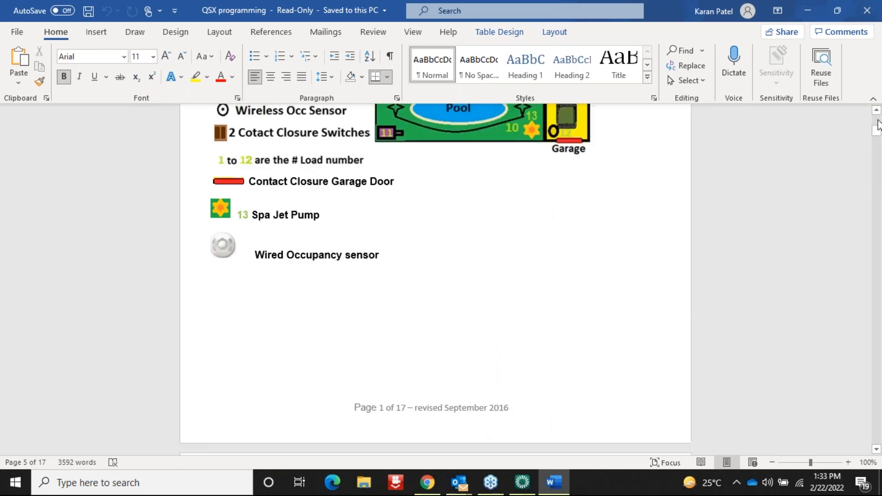
left_click(876, 449)
left_click(877, 449)
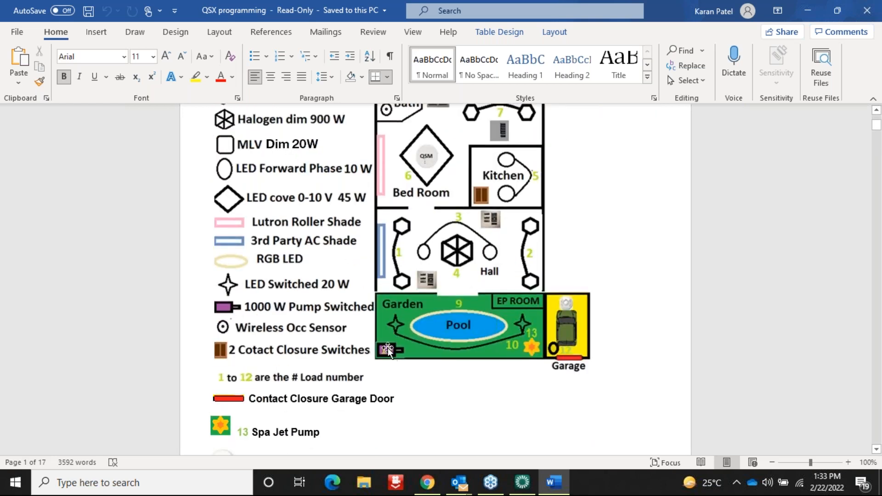
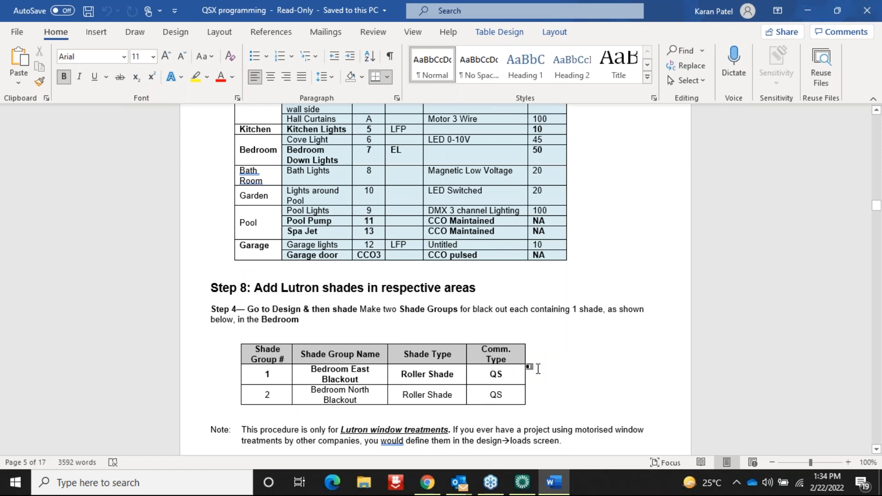
Switch to Lutron Designer and add a zone named Pool pump to the Pool area.
left_click(522, 481)
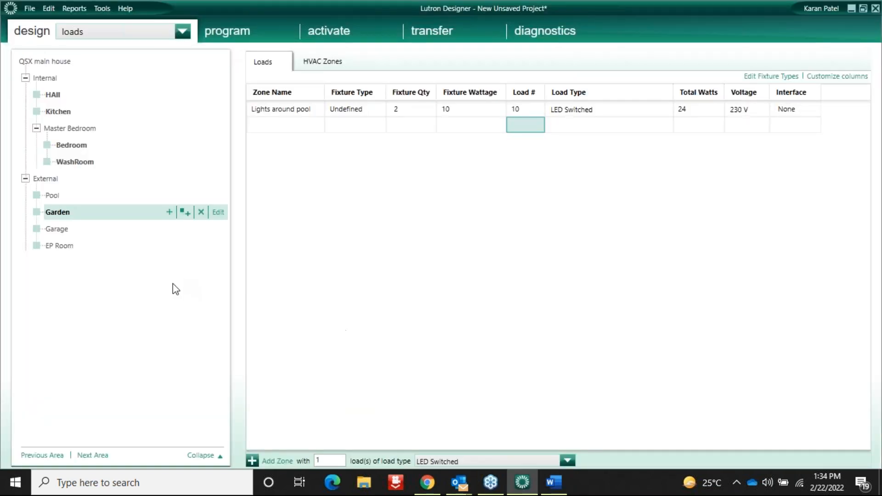
left_click(53, 195)
left_click(271, 110)
type("Pool")
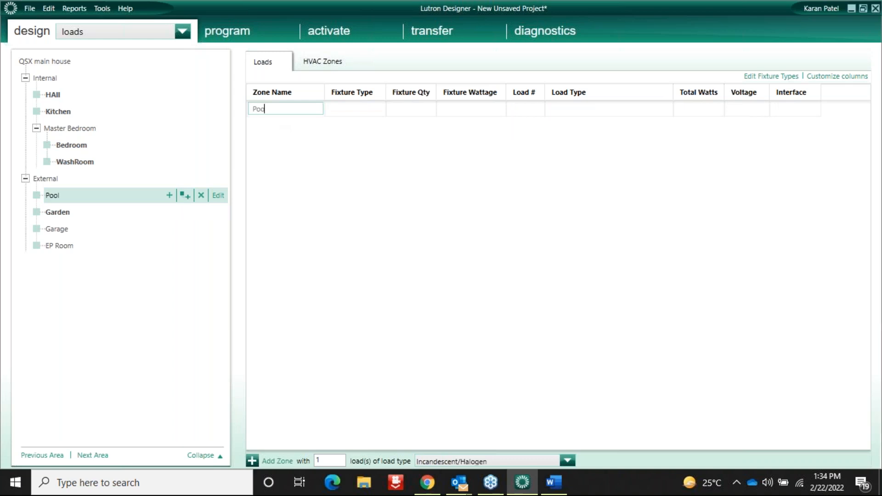
type(" pump")
left_click(424, 114)
Set the load type of the Pool pump zone to CCO Maintained Integration.
left_click(592, 112)
left_click(591, 112)
left_click_drag(695, 224, 691, 134)
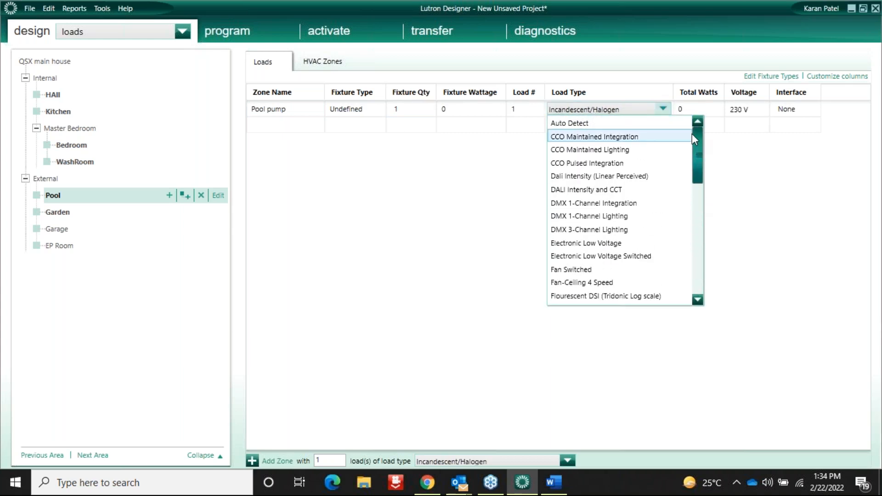
left_click(626, 137)
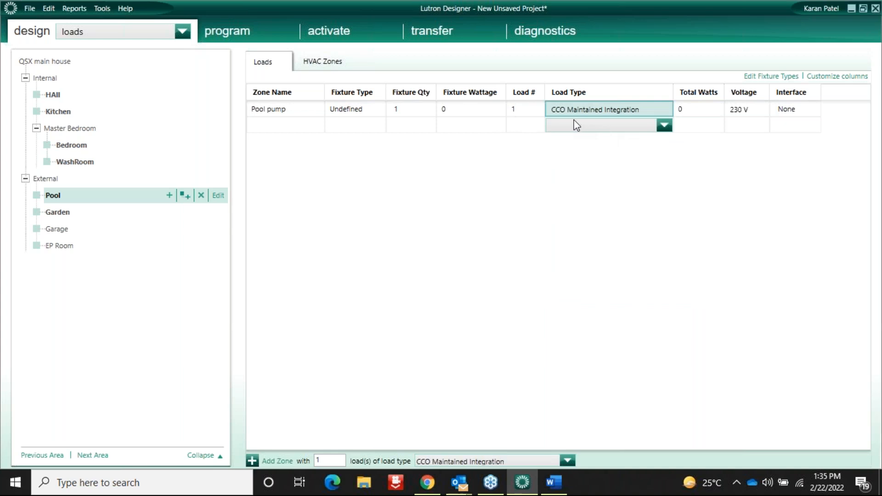
Enter a second Pool zone named Spa jet, and check the pool load numbers in the Word load table.
left_click(268, 128)
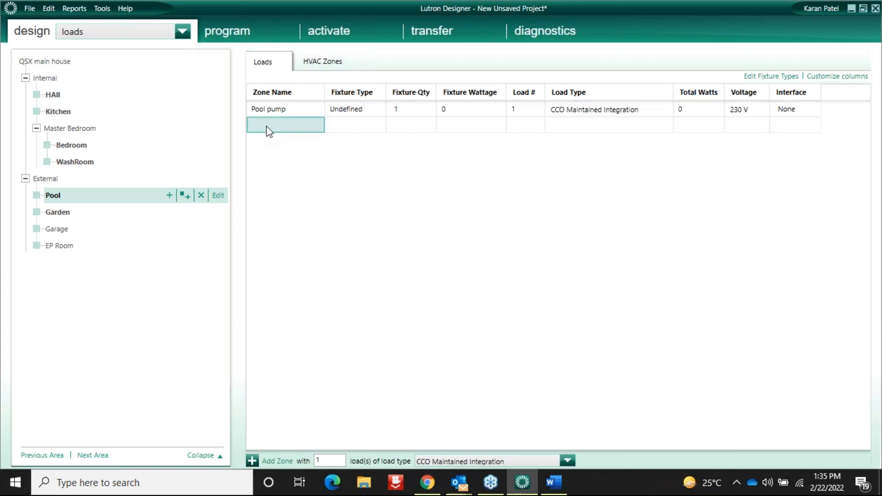
type("Spa jet")
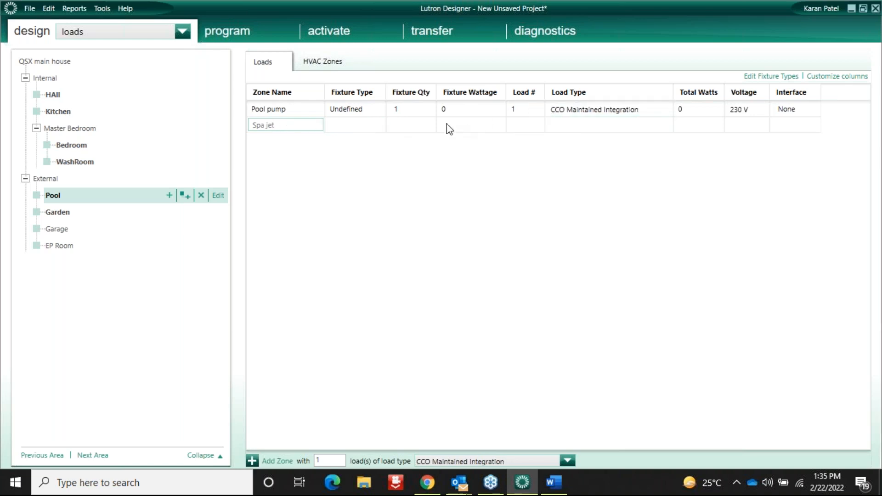
left_click(553, 482)
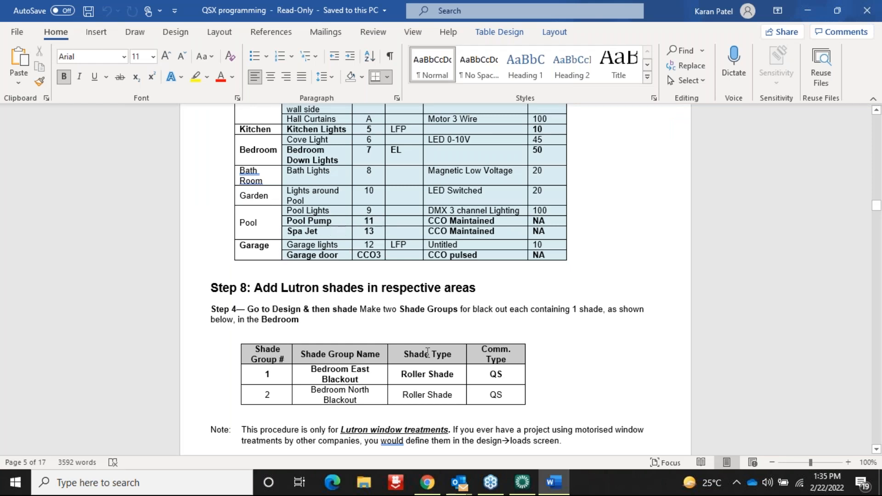
left_click(522, 483)
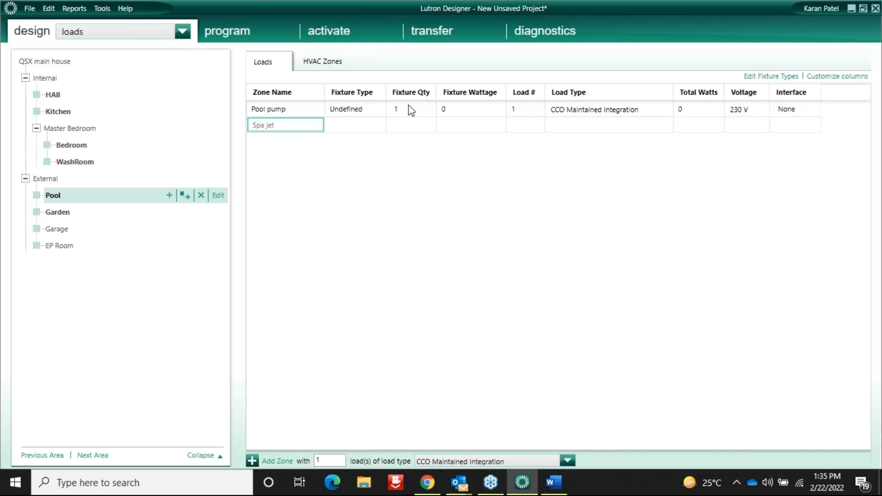
Set the load number of Pool pump to 11 and of Spa jet to 13.
left_click(519, 109)
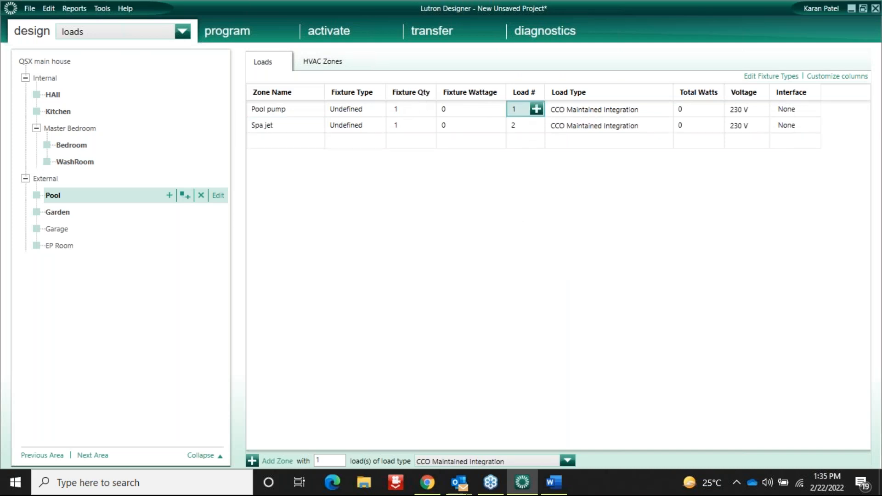
left_click(519, 109)
type("11")
left_click(516, 125)
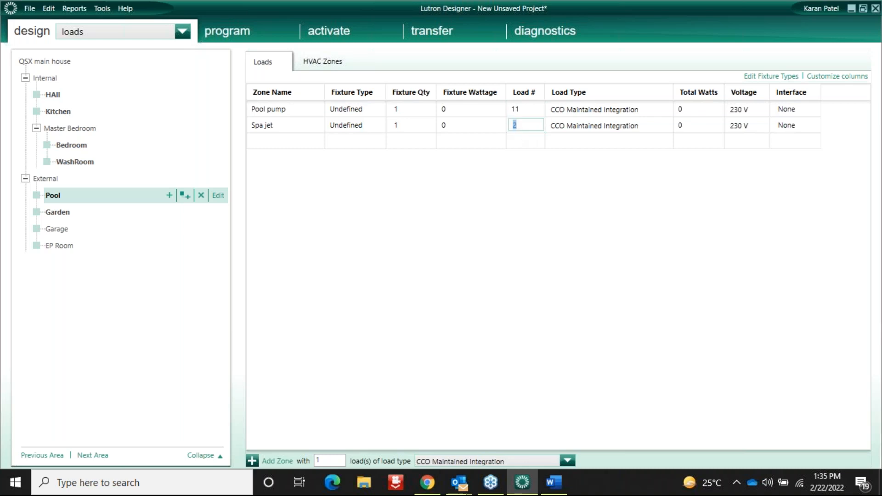
type("13")
left_click(697, 124)
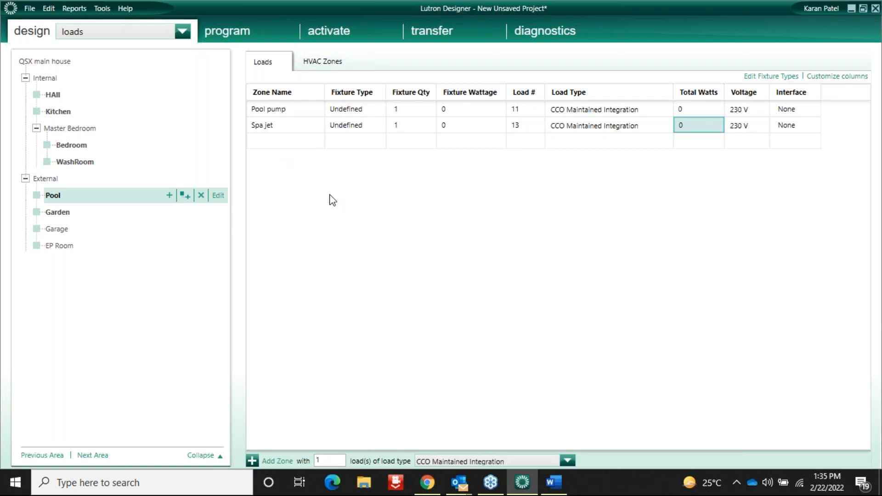
Check the Pool rows of the Word load table and add a third Pool zone named Pool lights in Lutron Designer.
left_click(554, 482)
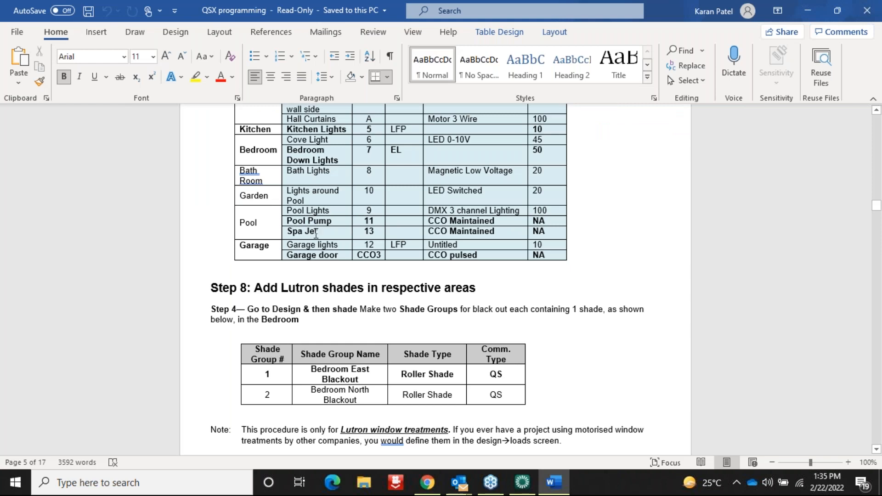
left_click(522, 482)
double_click(256, 145)
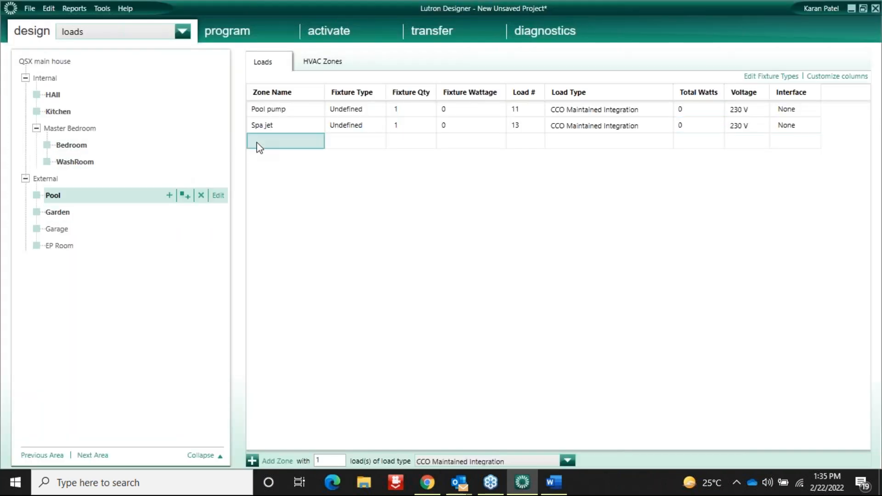
type("P")
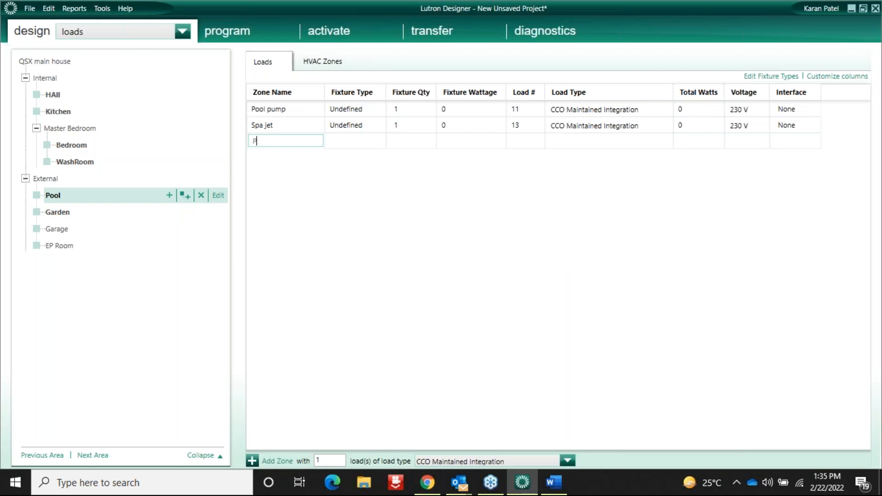
type("ool lights")
left_click(475, 144)
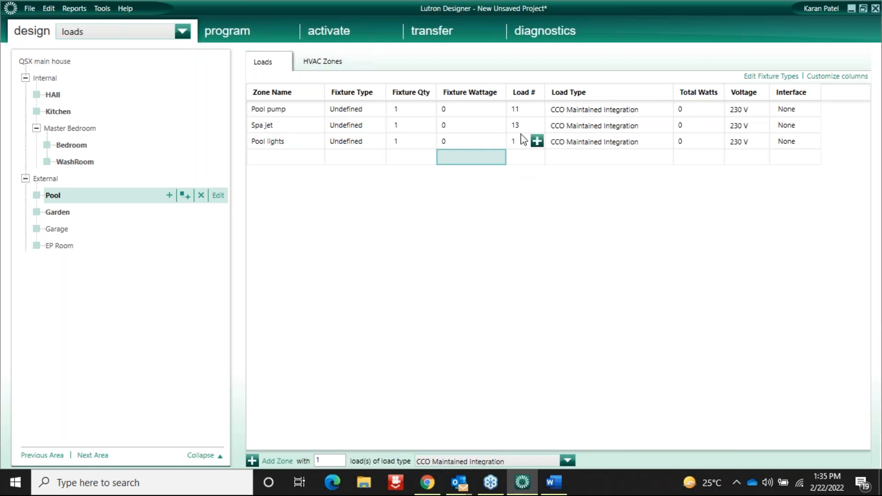
Set the load type of the Pool lights zone to DMX 3-Channel Lighting.
left_click(603, 140)
left_click(602, 140)
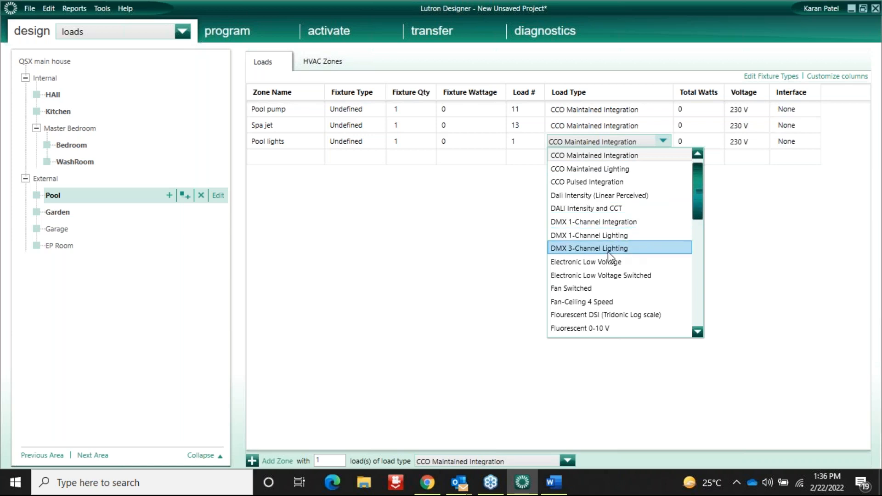
left_click(592, 252)
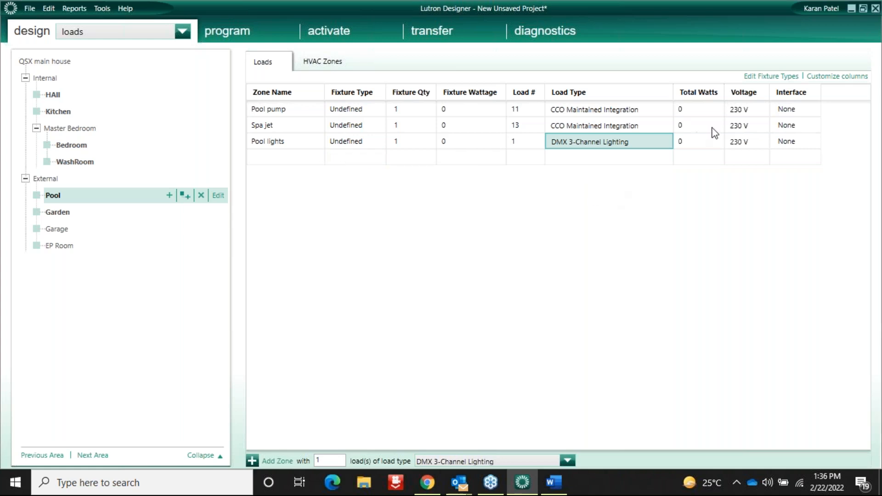
Set the fixture wattage of the Pool lights zone to 100.
left_click(692, 143)
left_click(455, 146)
left_click(455, 145)
type("100")
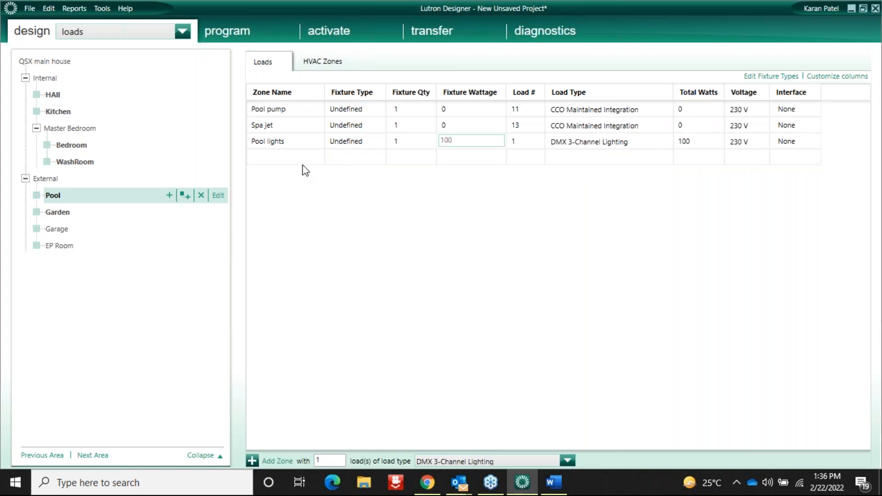
left_click(278, 158)
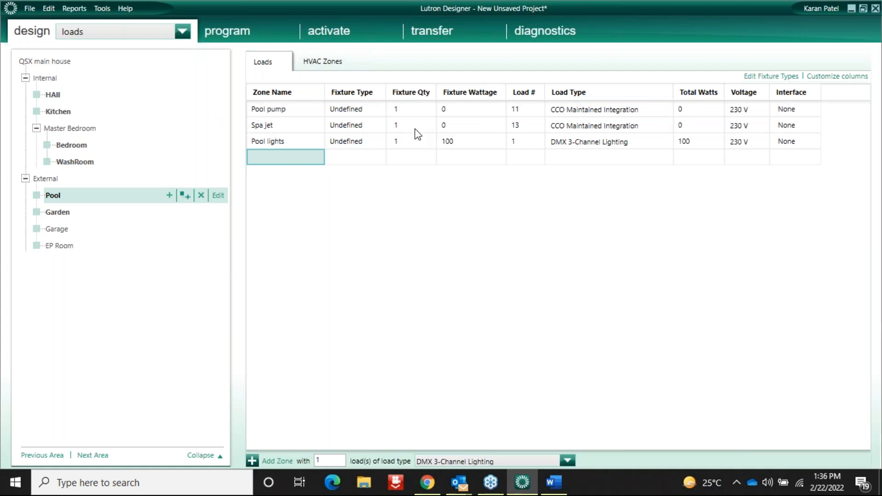
Enter a zone named Garage lights in the Garage area.
left_click(57, 229)
left_click(257, 109)
type("Gara")
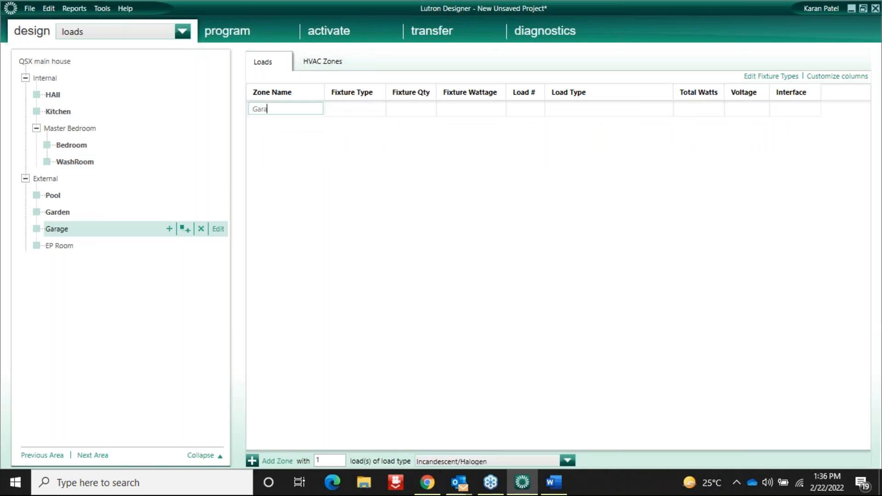
type("ge lights")
Set the fixture type of the Garage lights zone to LFP.
left_click(378, 110)
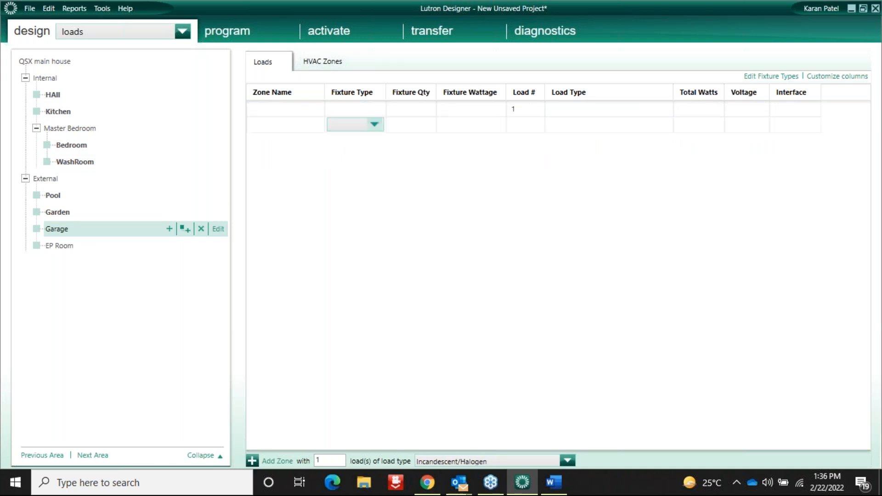
left_click(340, 162)
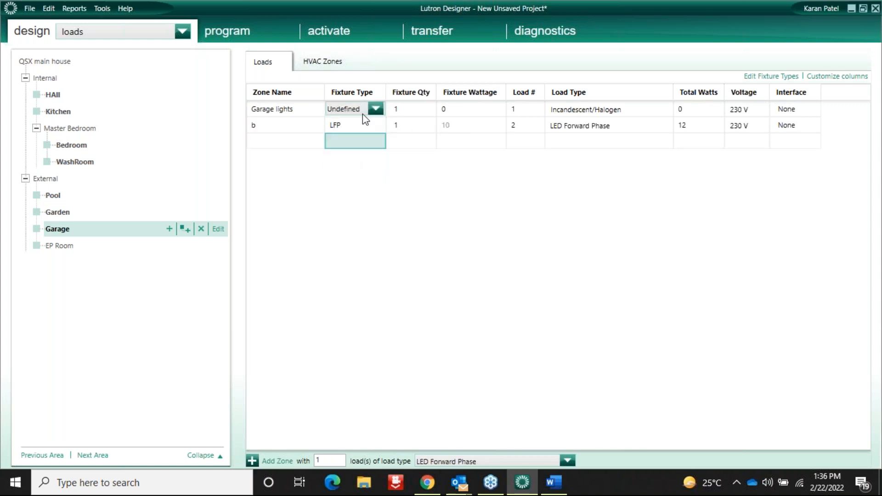
left_click(375, 109)
left_click(334, 135)
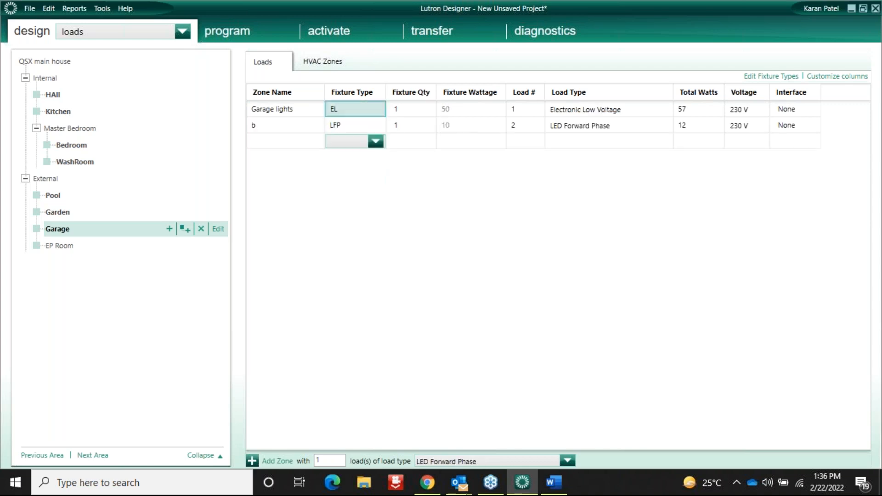
left_click(373, 109)
left_click(337, 147)
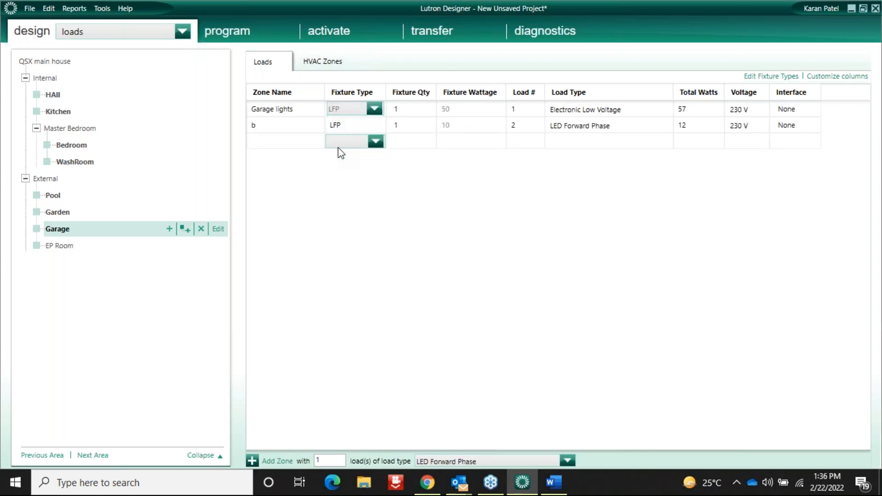
Delete the stray zone b from the Garage area.
left_click(276, 130)
right_click(276, 127)
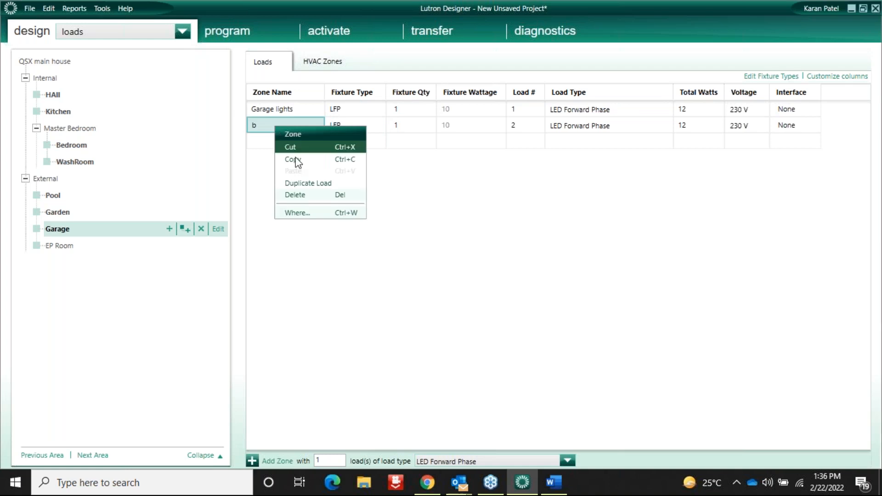
left_click(304, 195)
left_click(504, 258)
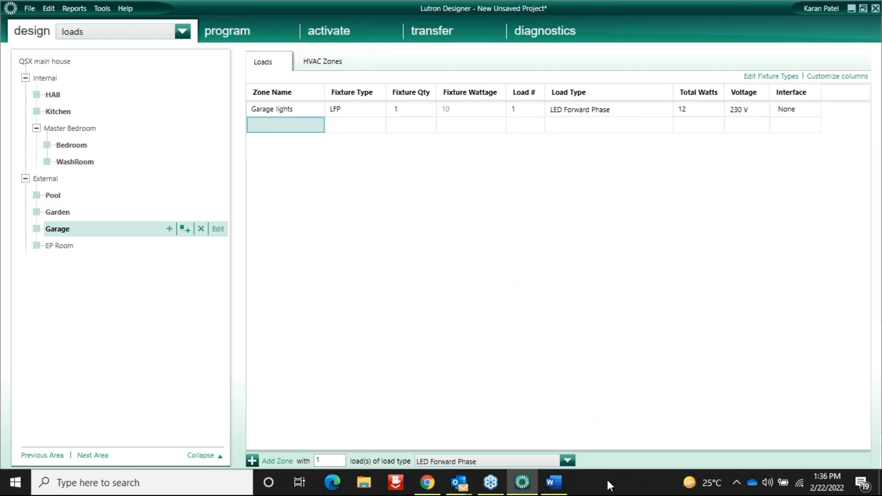
Look up the garage lights in the Word load table and set the Garage lights load number to 12 in Lutron Designer.
mouse_move(553, 482)
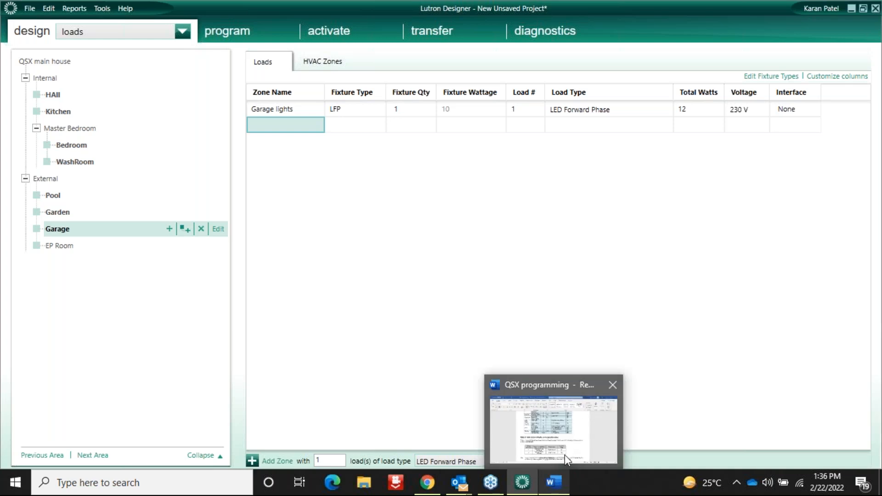
left_click(572, 437)
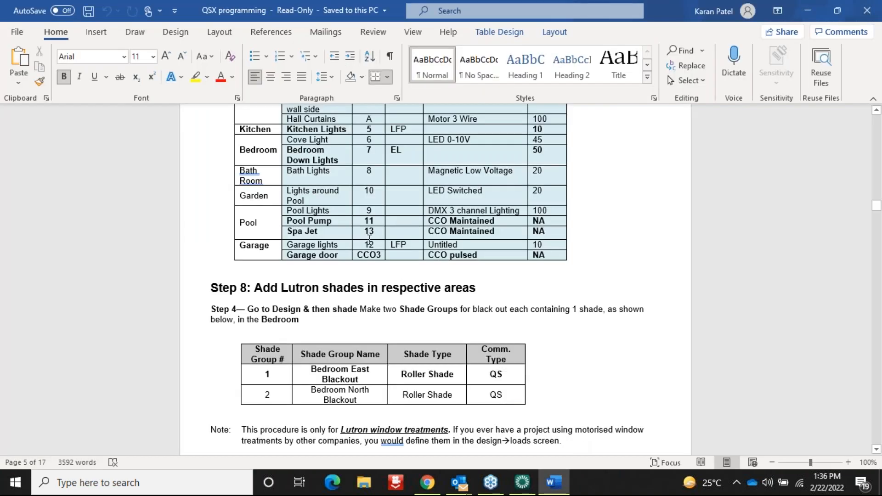
left_click(522, 482)
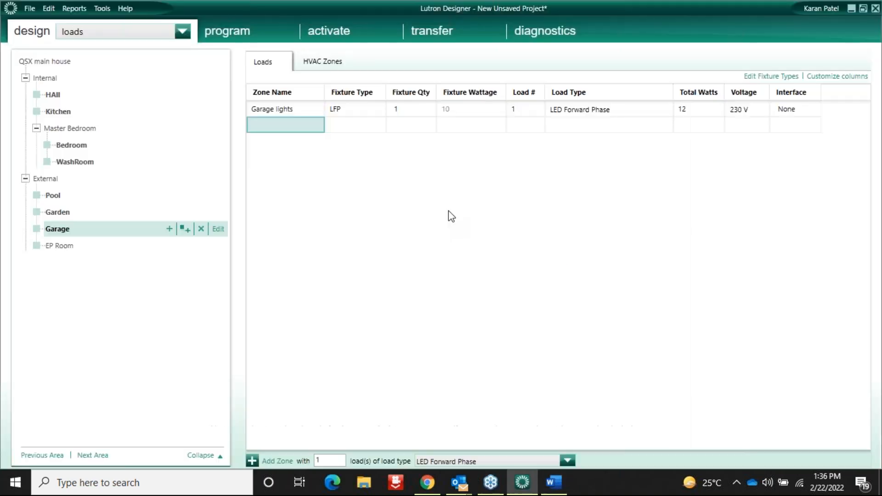
left_click(521, 112)
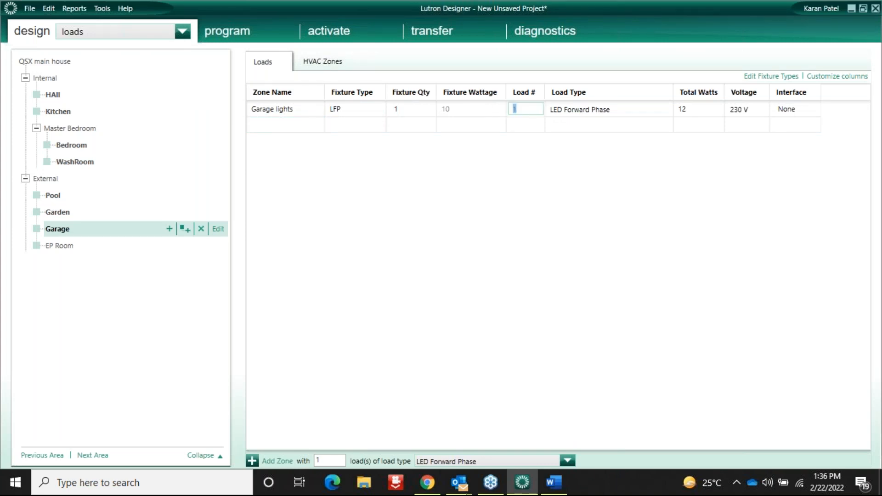
type("12")
left_click(408, 111)
left_click(407, 124)
Add a Garage zone named Garage door, consulting the Garage rows of the Word load table.
left_click(276, 124)
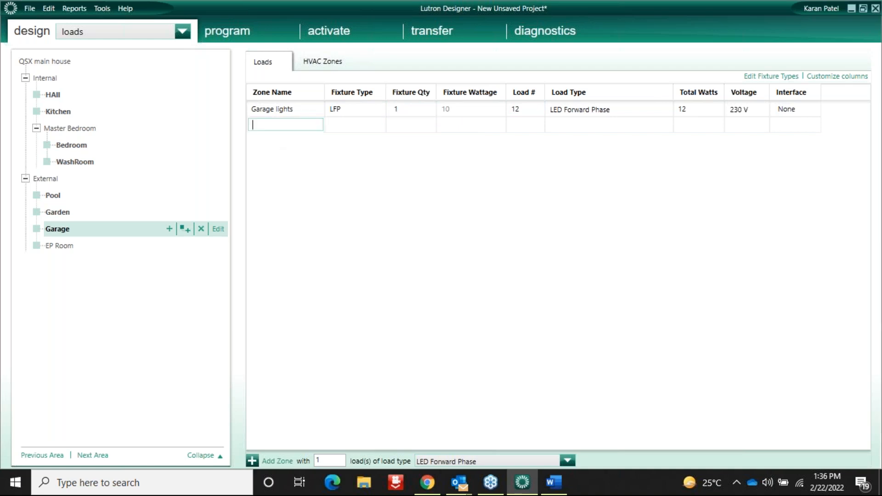
type("Garage door")
left_click(551, 482)
left_click(522, 482)
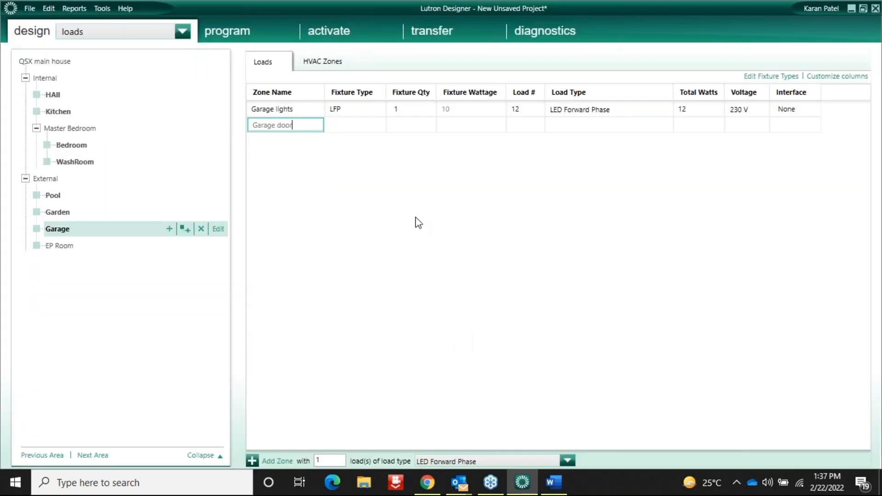
left_click(411, 141)
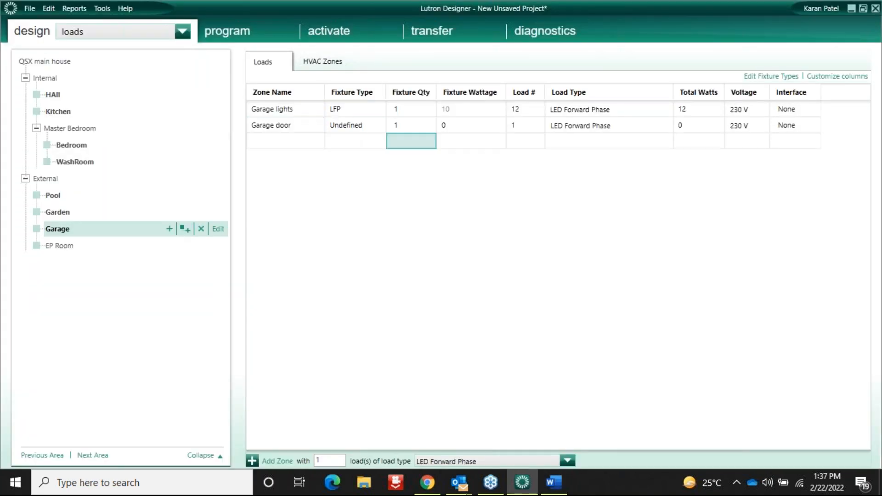
left_click(285, 131)
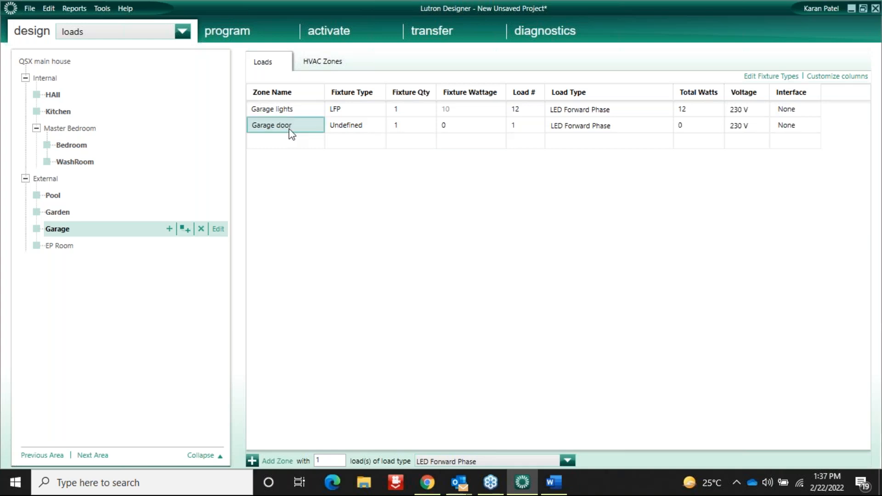
Set the load type of the Garage door zone to CCO Pulsed Integration.
left_click(598, 130)
left_click(600, 128)
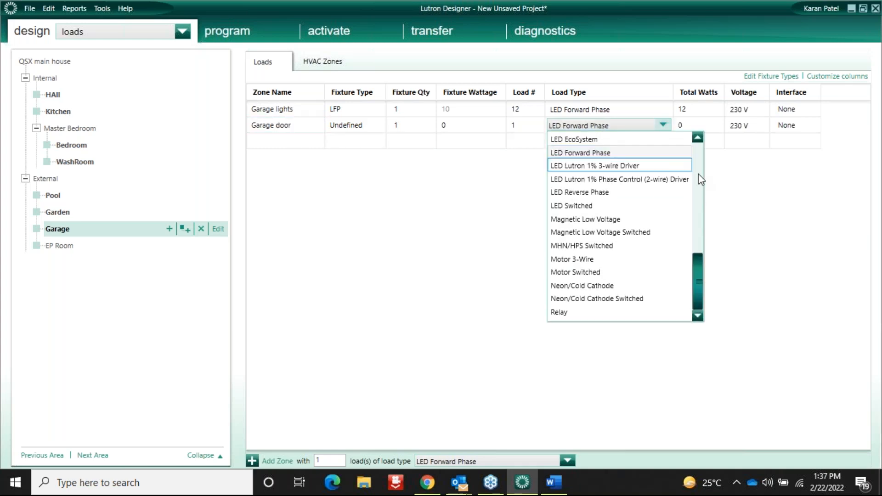
scroll(698, 158, "up", 5)
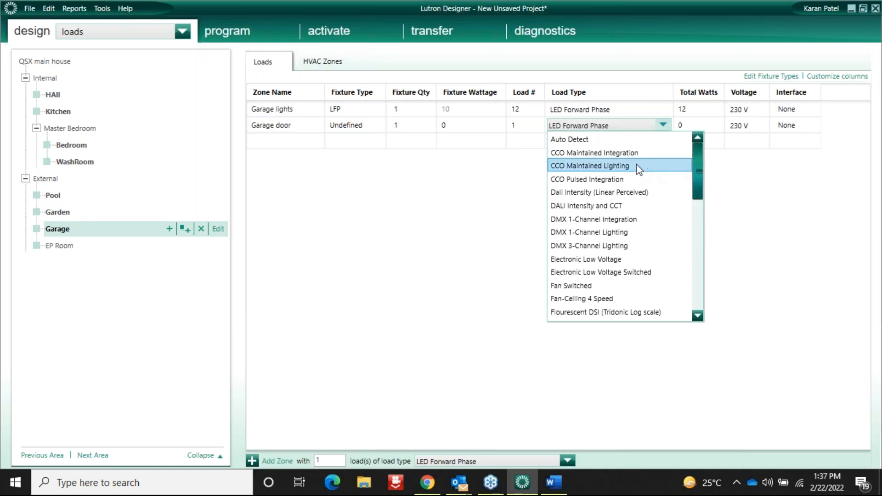
left_click(582, 179)
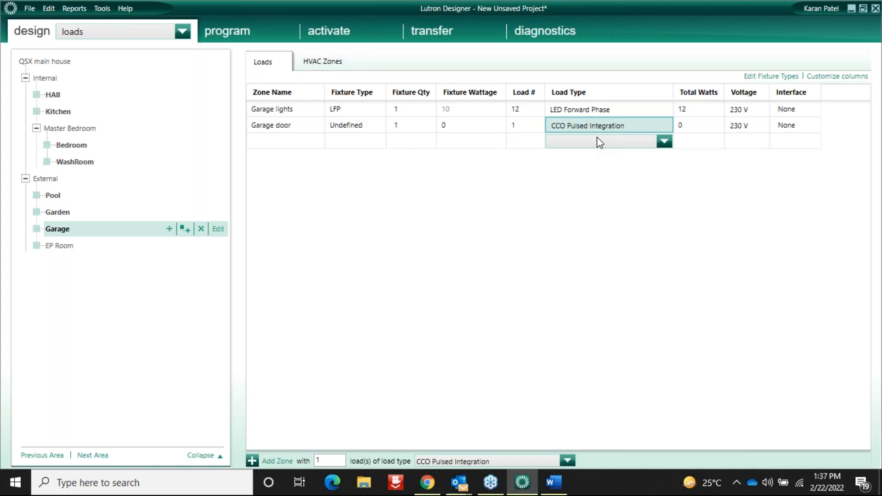
Review the HAll load zones, and examine the Reflected Ceiling Plan at the start of the Word lab document.
left_click(92, 98)
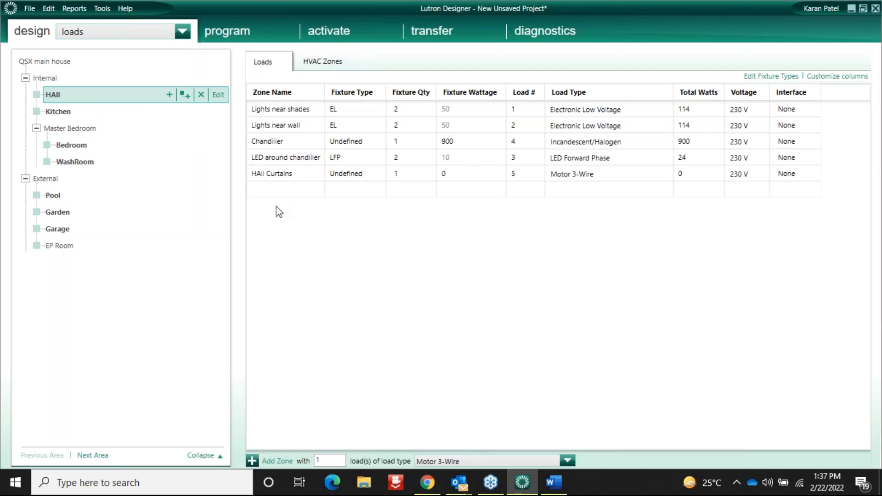
mouse_move(537, 173)
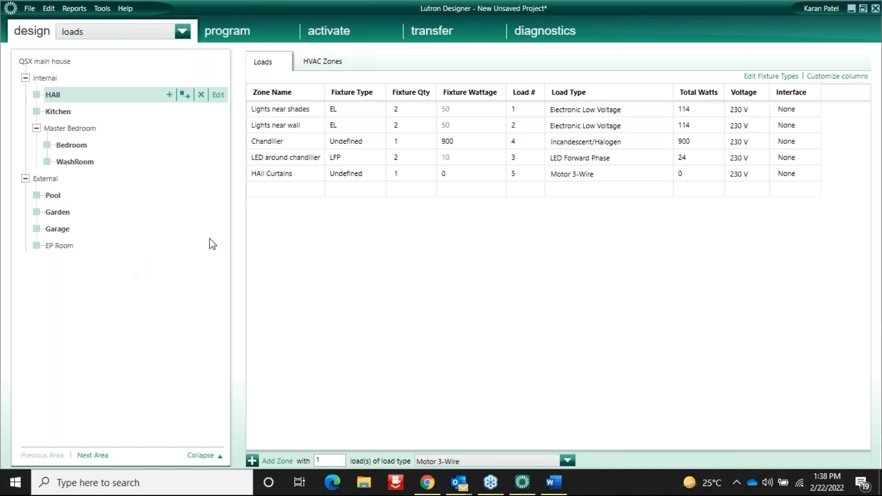
left_click(561, 486)
scroll(879, 129, "up", 20)
scroll(879, 128, "up", 20)
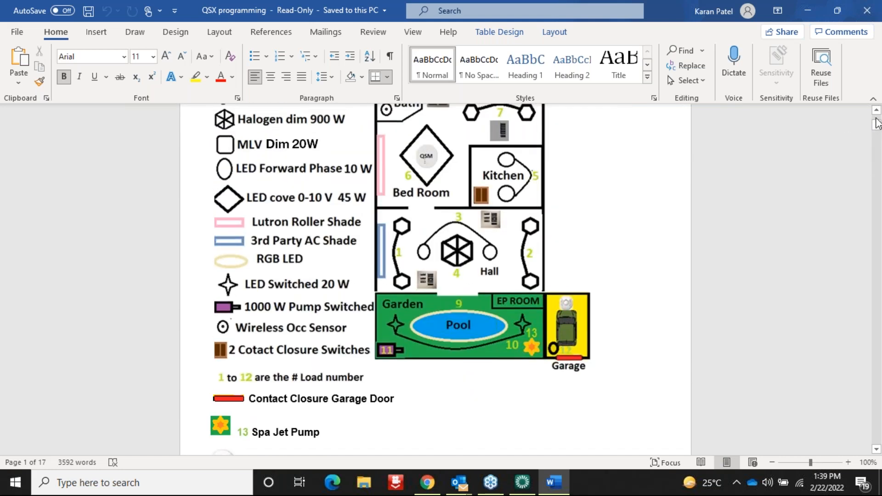
left_click(877, 111)
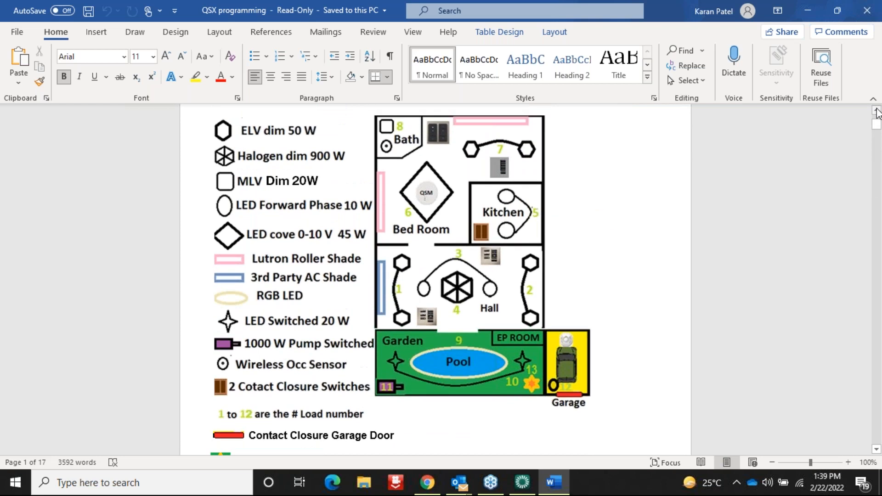
left_click(877, 110)
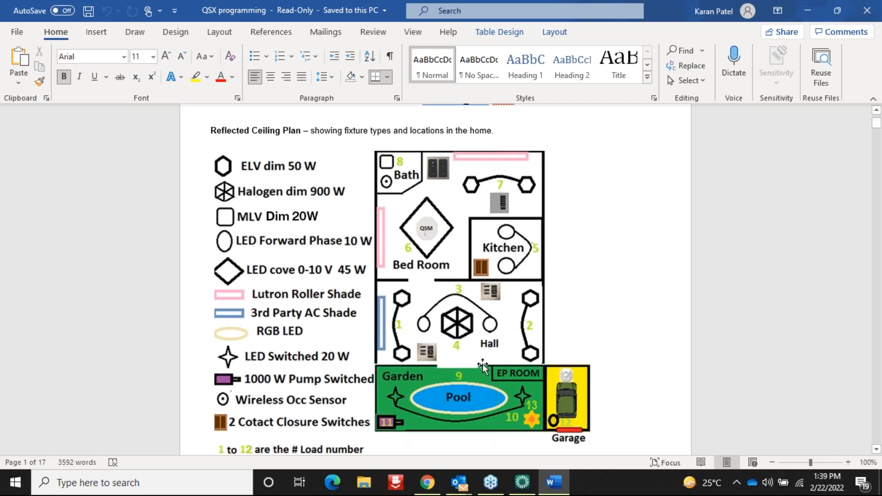
In Lutron Designer, add two DIN Rail Power Module Adaptive 10 A 4 Output devices to the HAll equipment.
left_click(522, 481)
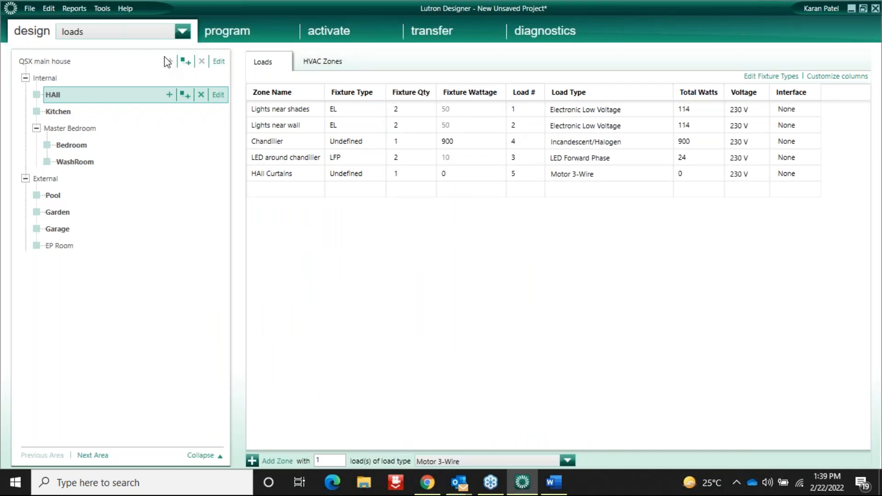
left_click(130, 29)
left_click(98, 91)
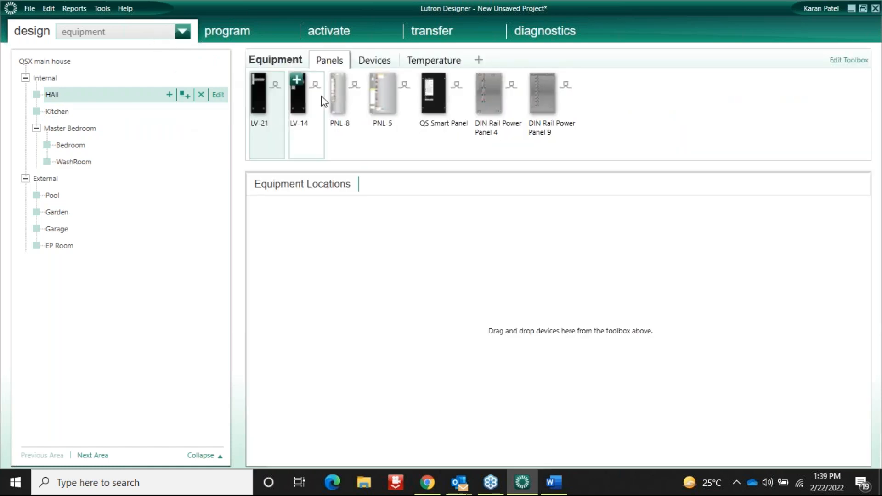
left_click(372, 62)
mouse_move(259, 85)
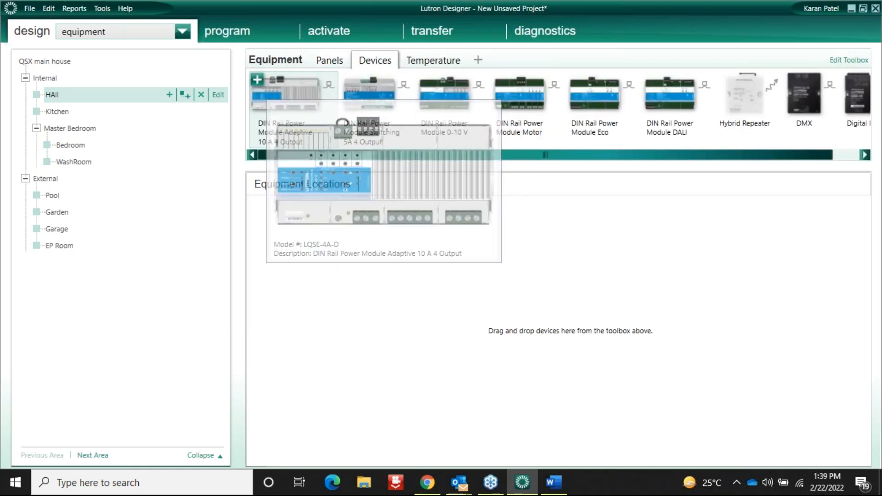
left_click_drag(340, 126, 376, 221)
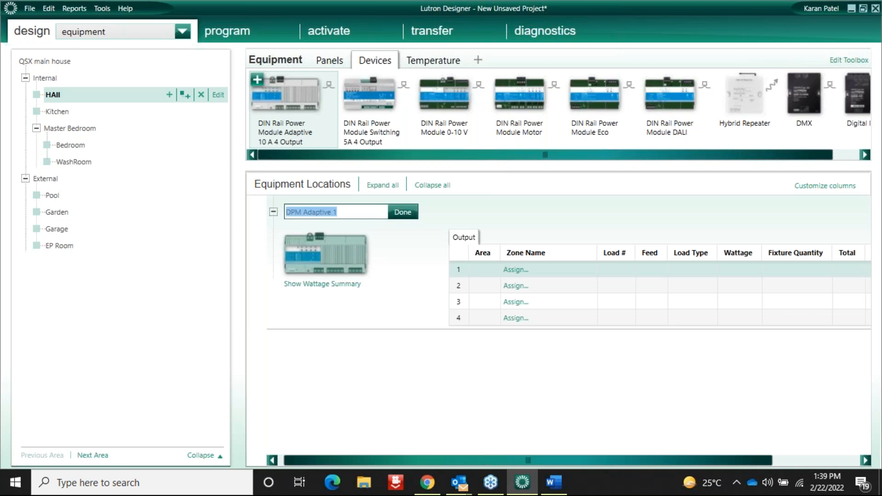
left_click_drag(285, 99, 409, 315)
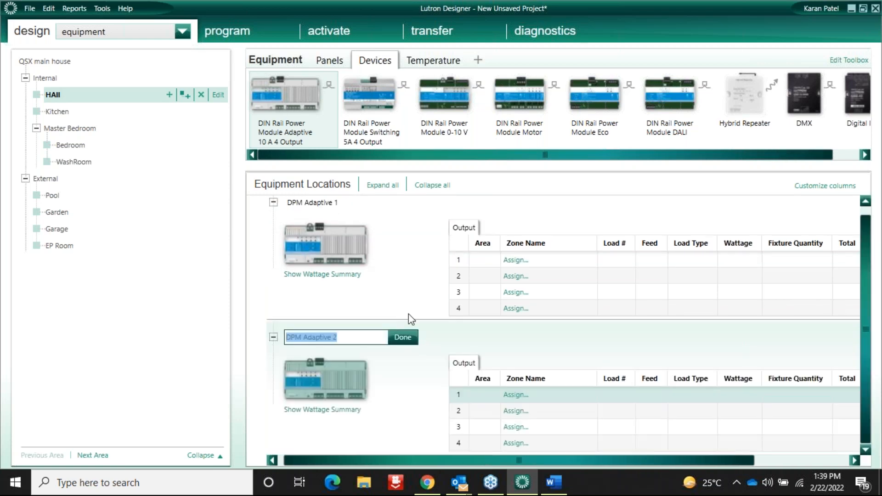
Examine the full list of loads that can be assigned to output 1 of DPM Adaptive 1.
left_click(510, 261)
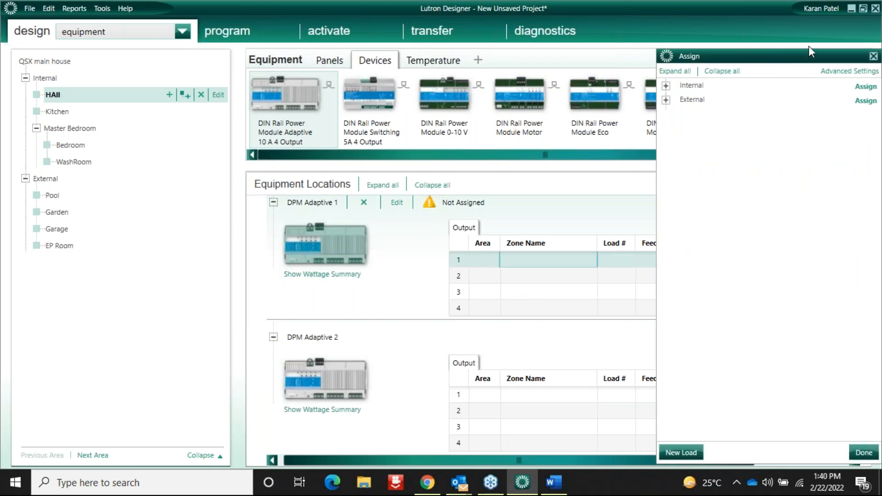
left_click_drag(807, 52, 503, 50)
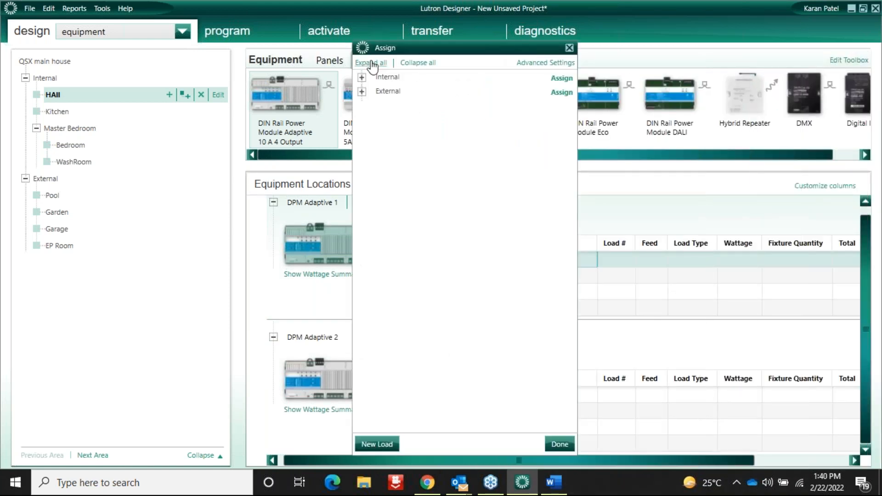
left_click(371, 64)
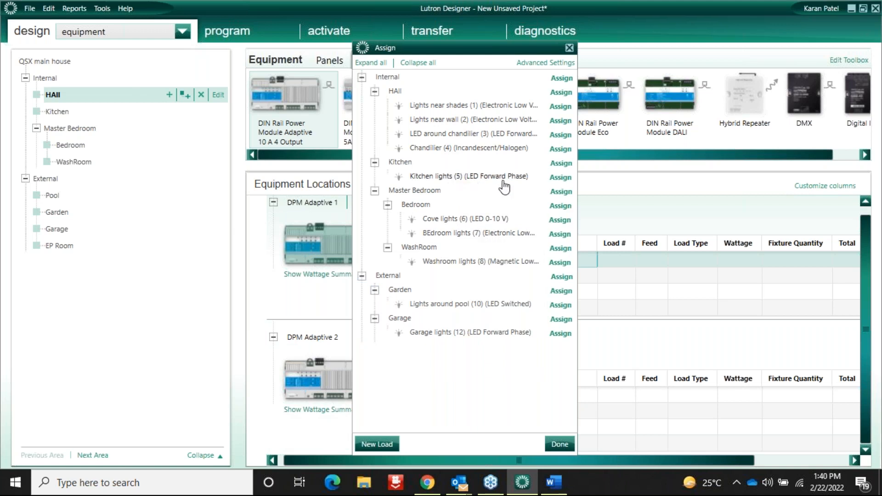
mouse_move(310, 249)
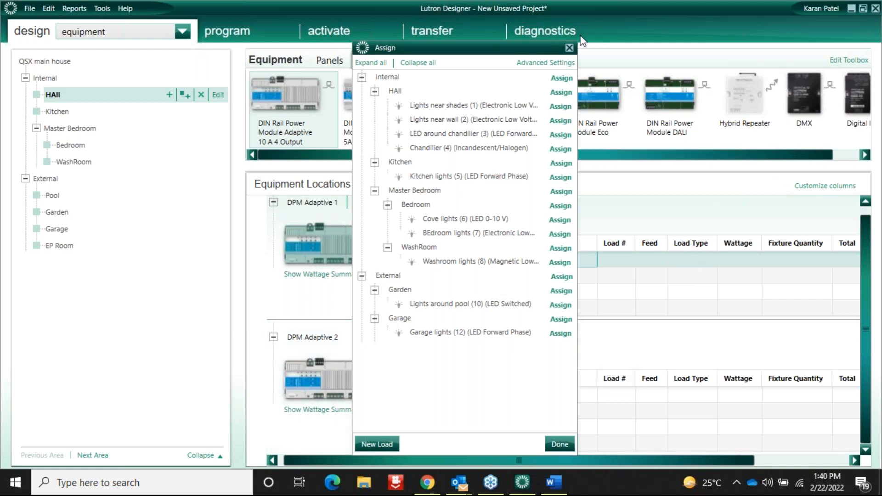
left_click(569, 48)
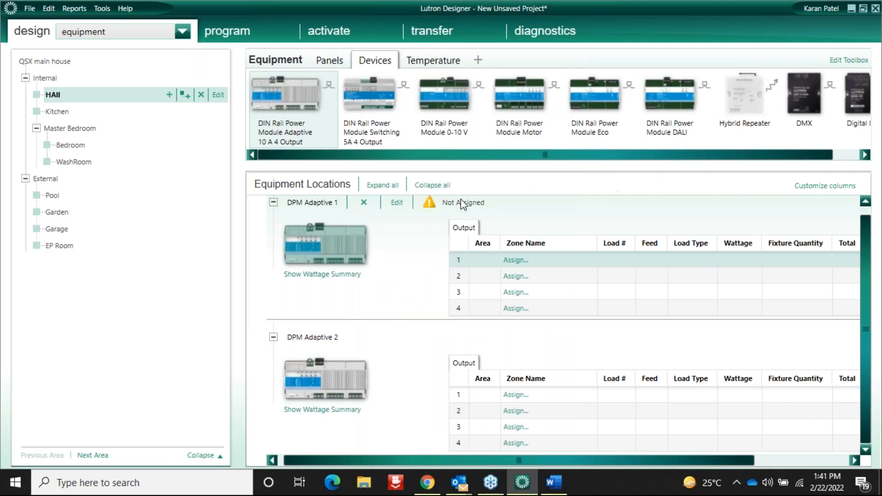
Delete the DPM Adaptive 1 and DPM Adaptive 2 modules from the HAll equipment.
left_click(363, 203)
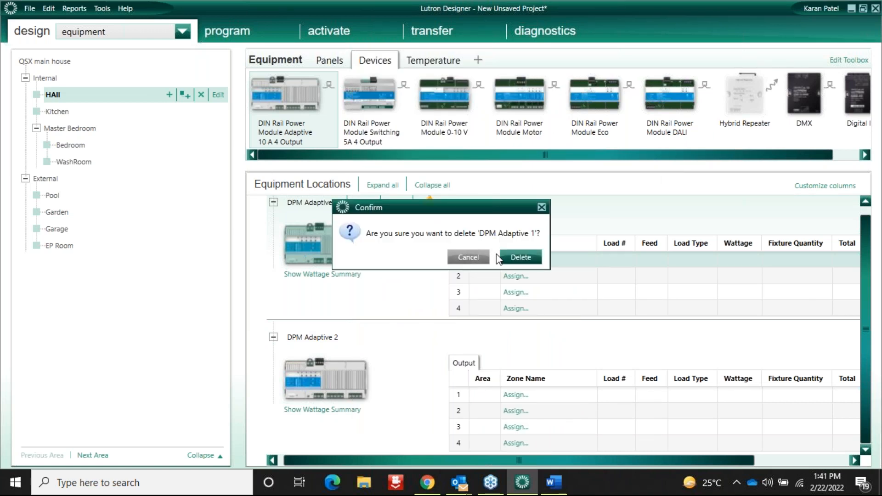
left_click(518, 258)
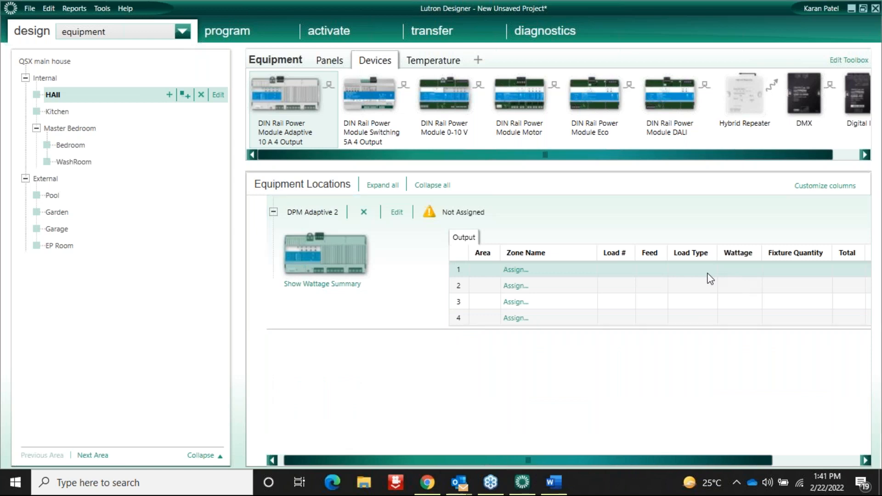
left_click(364, 213)
left_click(528, 258)
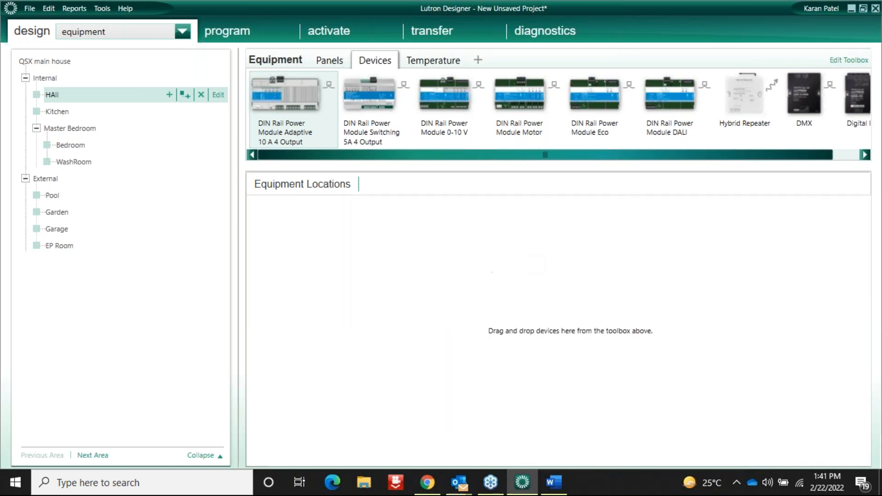
Return to the loads design view and review the HAll zones, including the load type of HAll Curtains.
left_click(112, 33)
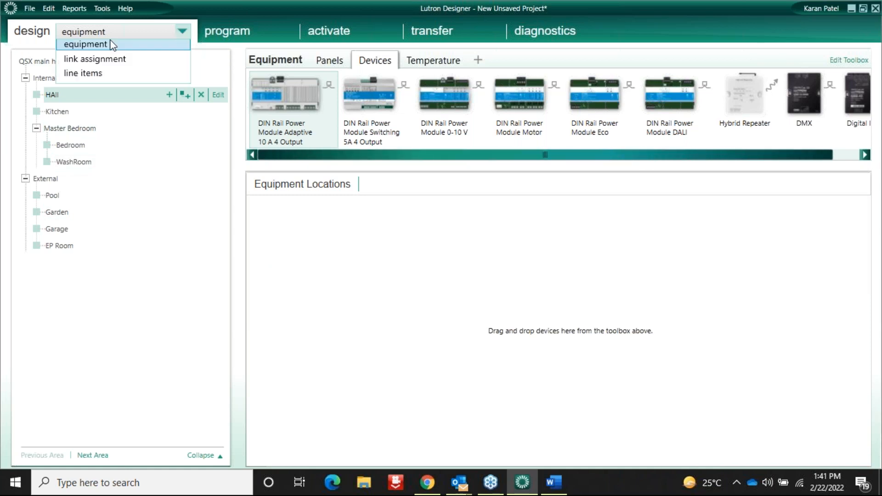
scroll(102, 51, "up", 1)
left_click(73, 63)
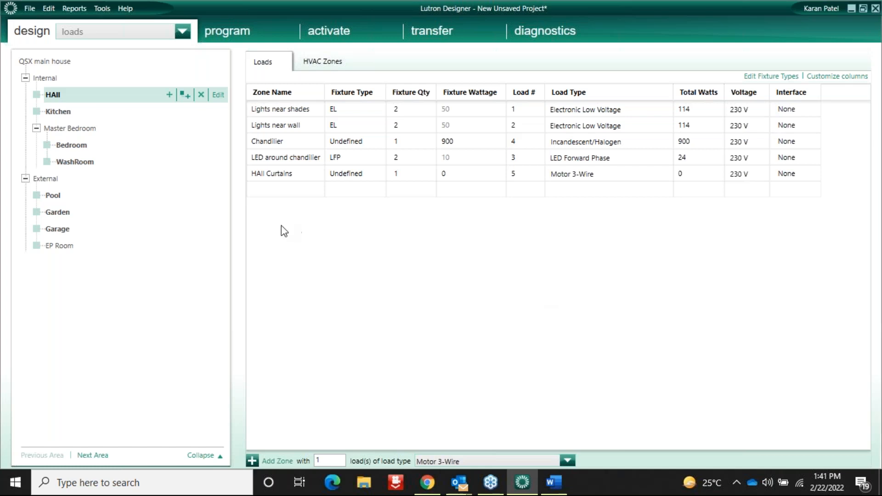
left_click(158, 32)
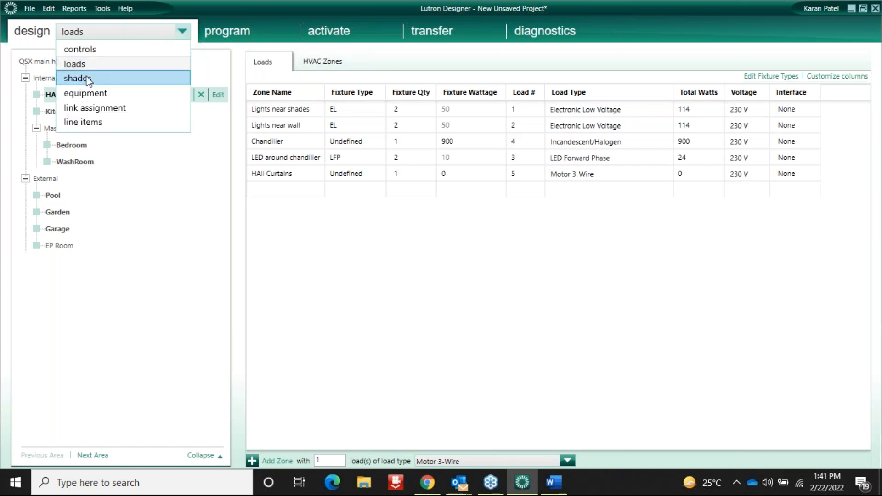
left_click(150, 201)
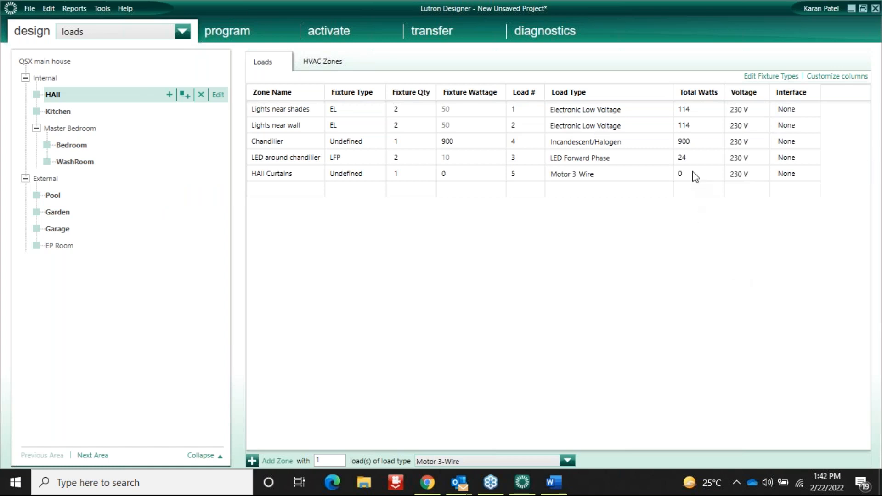
left_click(181, 31)
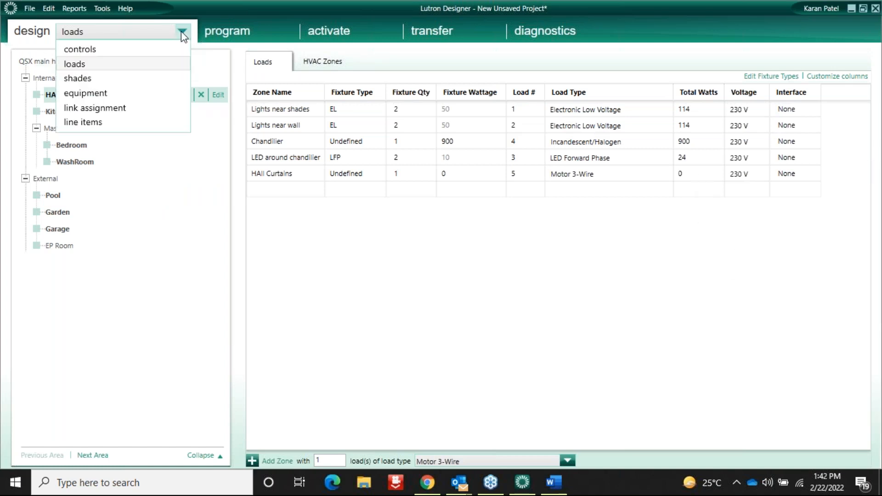
left_click(82, 64)
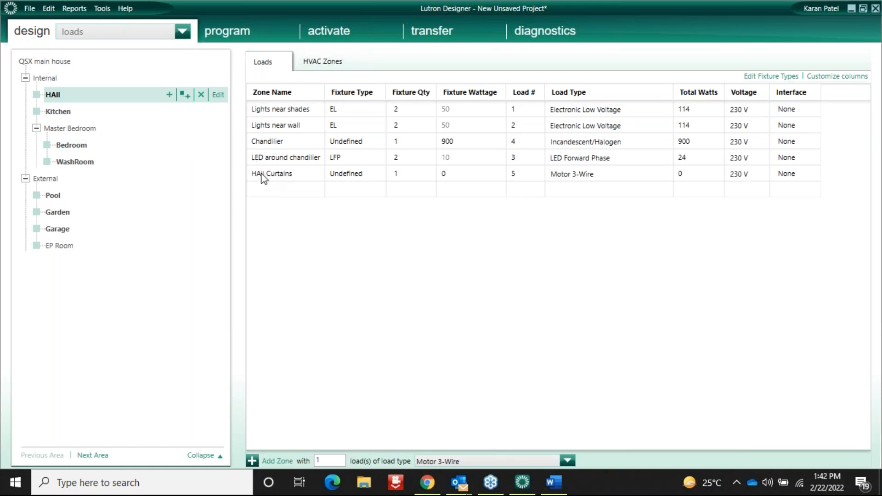
left_click(582, 177)
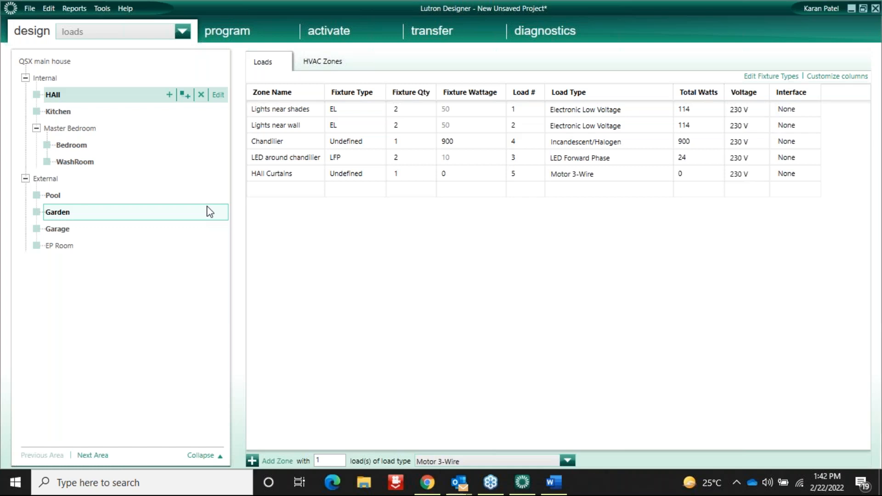
Check the shade group tables of the HAll and Bedroom areas, and return to the HAll loads.
left_click(91, 31)
left_click(79, 79)
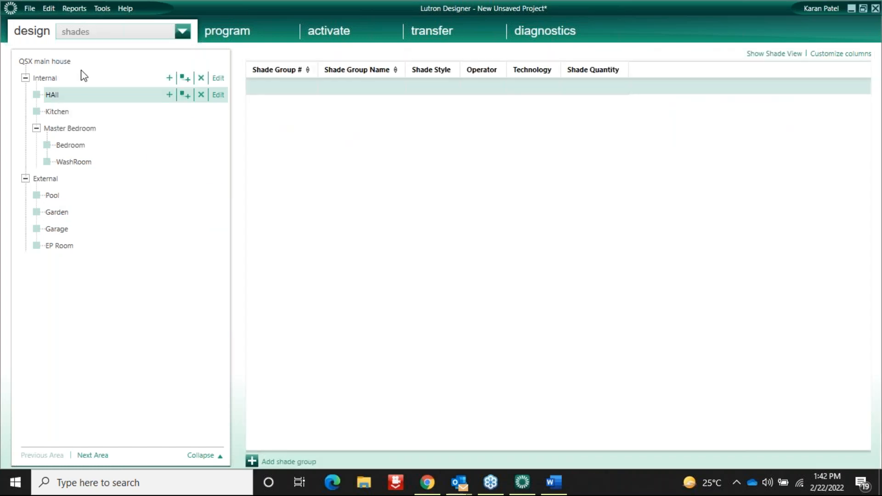
left_click(98, 36)
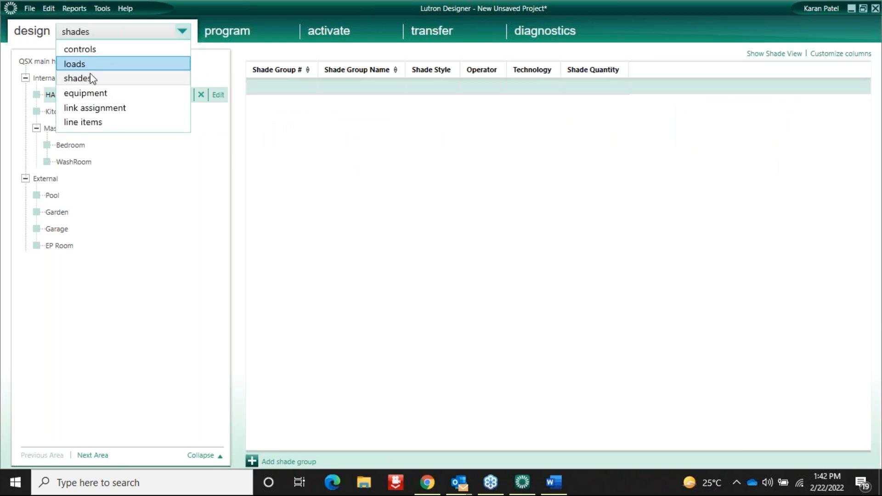
left_click(67, 155)
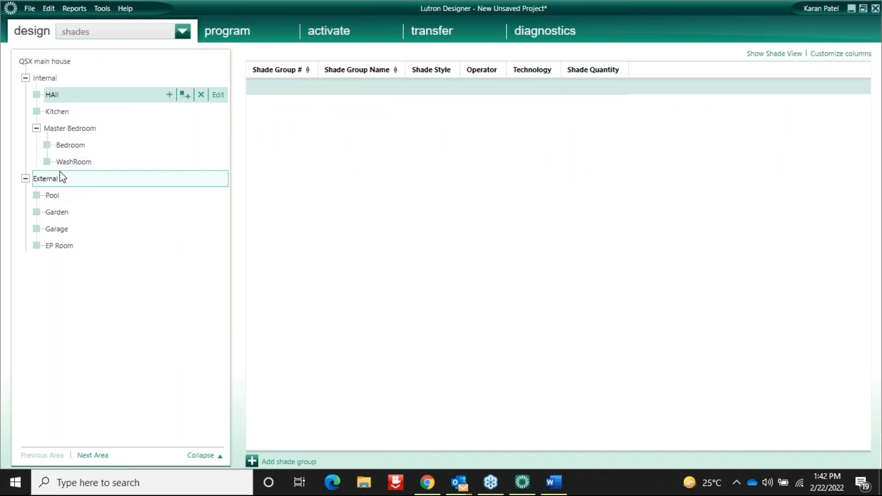
left_click(73, 146)
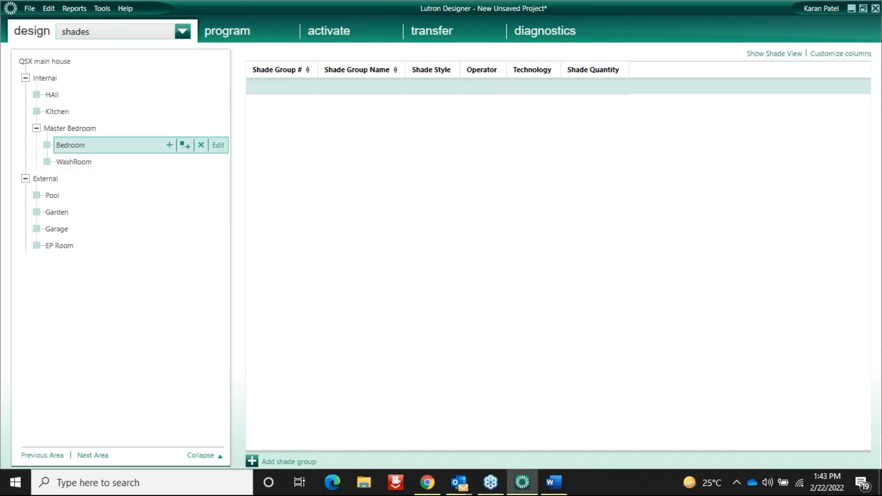
left_click(264, 84)
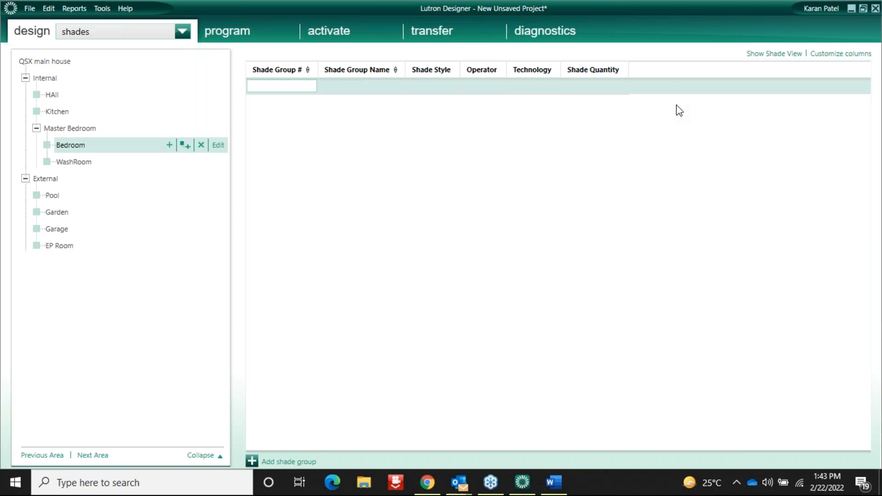
left_click(69, 93)
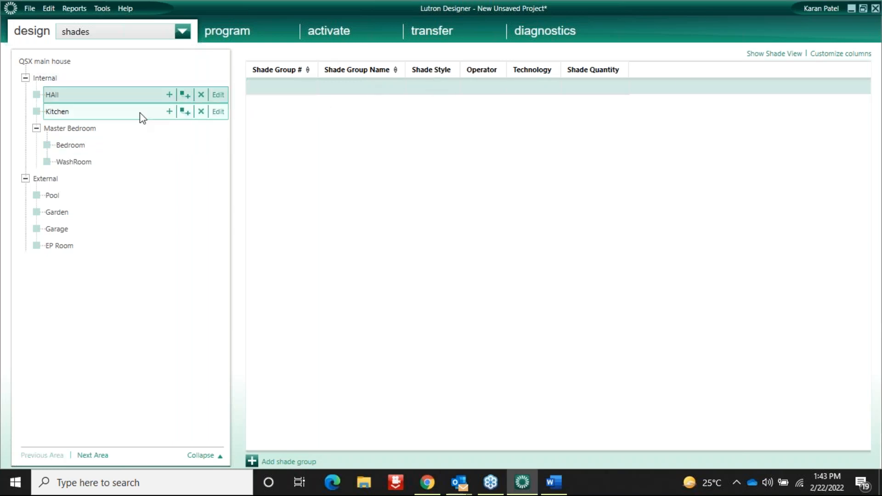
left_click(157, 33)
left_click(87, 65)
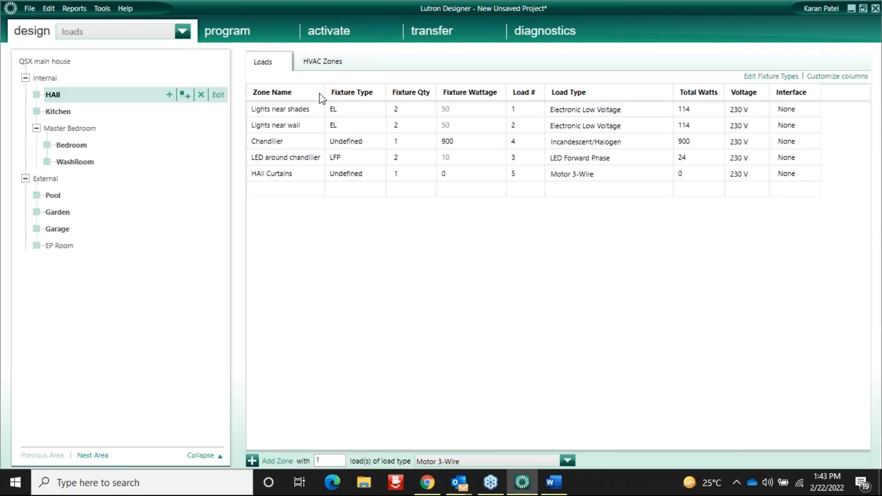
left_click(572, 190)
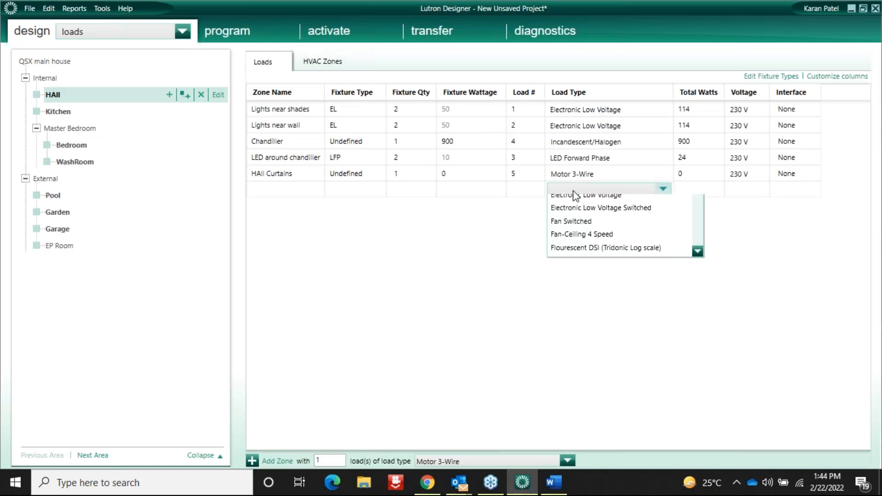
left_click(585, 206)
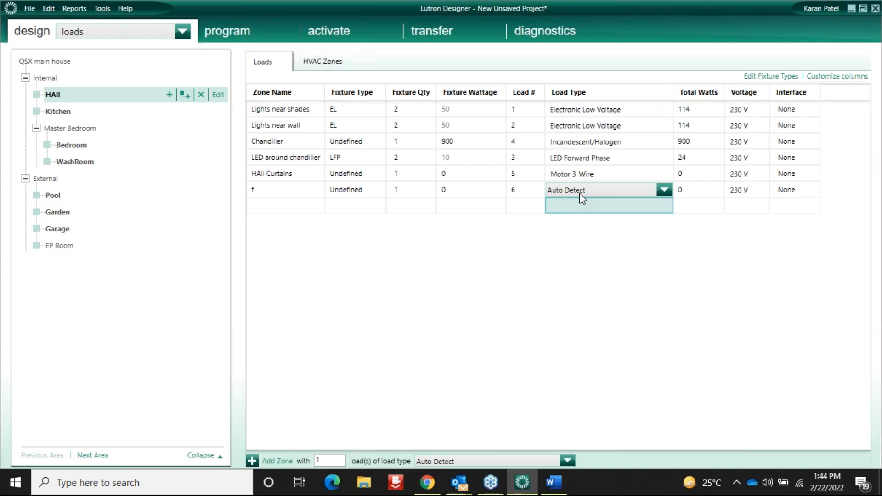
left_click(274, 193)
right_click(273, 191)
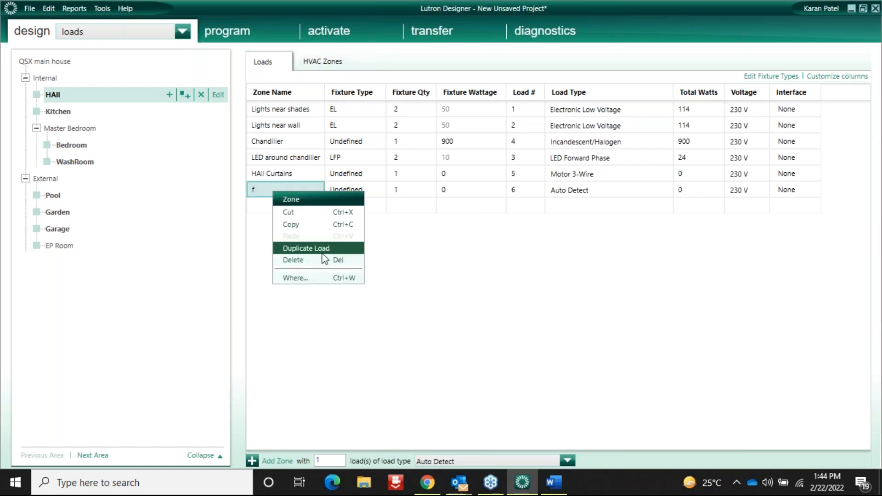
left_click(303, 261)
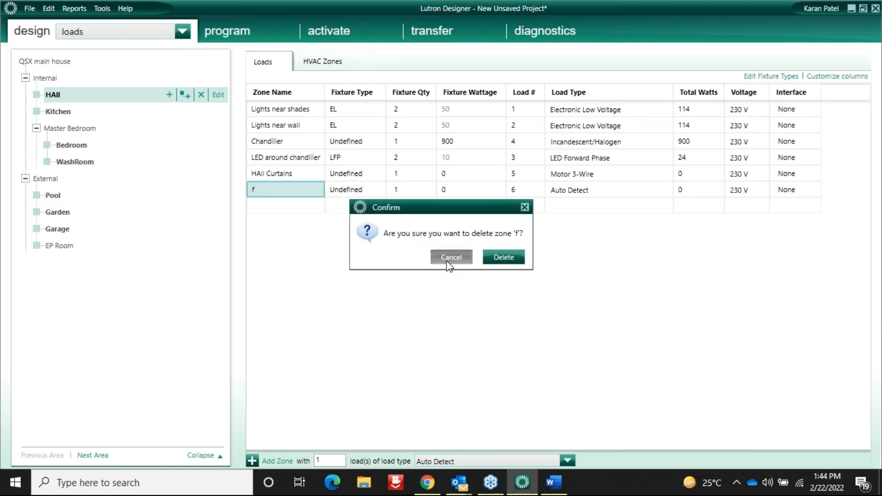
left_click(505, 263)
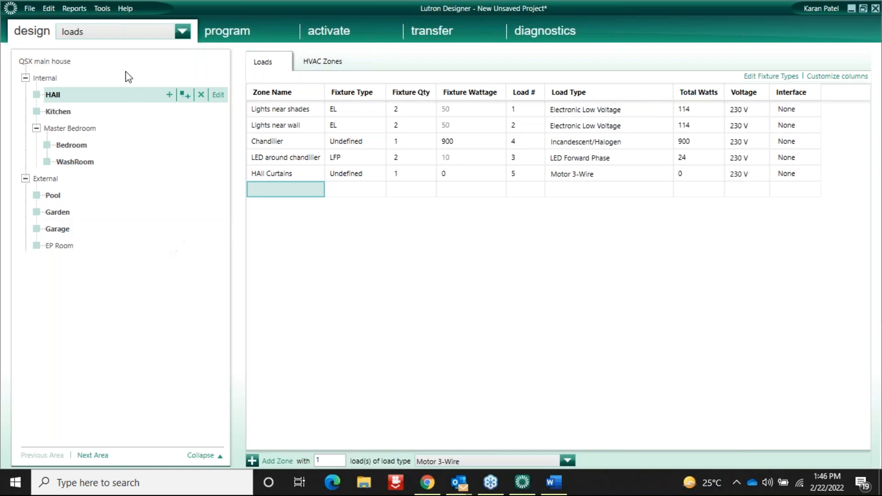
In the shades design view, add shade group 1 named East to the Bedroom area, keeping the Roller Shade style.
left_click(102, 34)
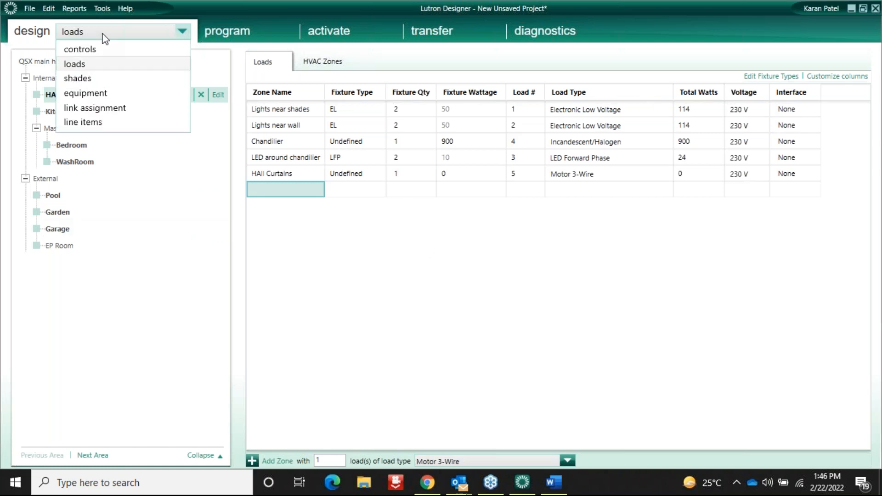
left_click(88, 79)
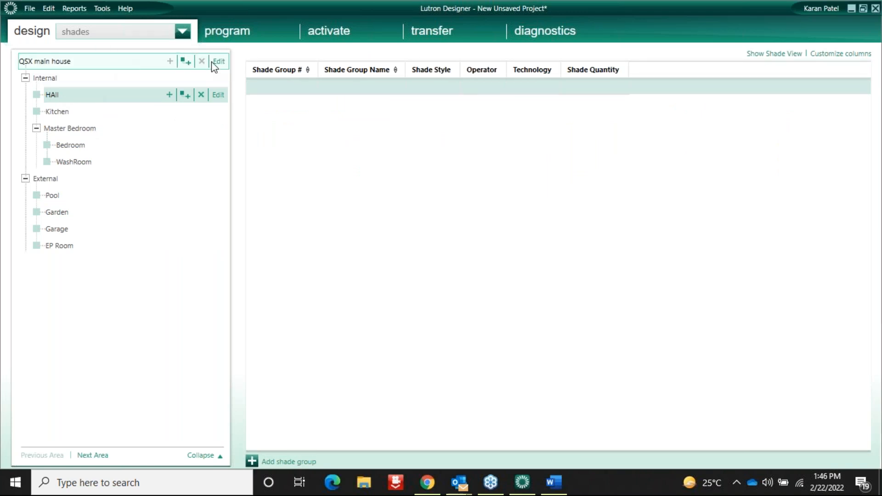
left_click(85, 146)
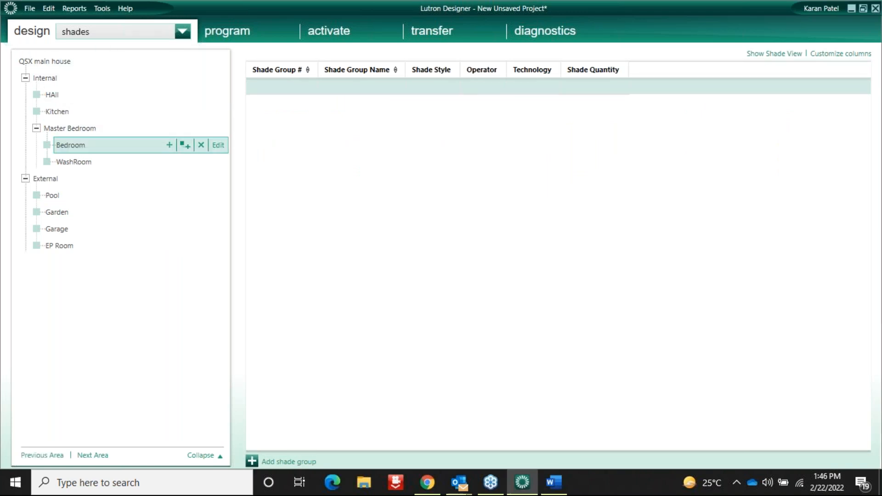
left_click(283, 85)
type("1")
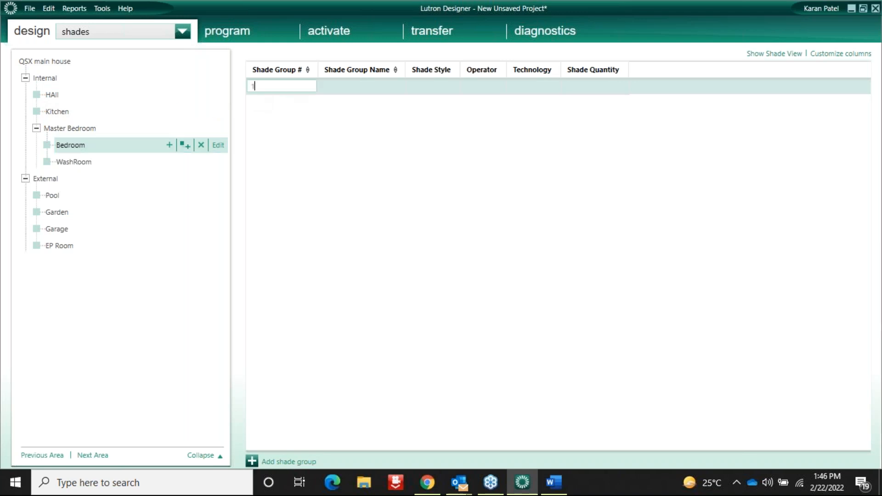
left_click(335, 87)
left_click(384, 85)
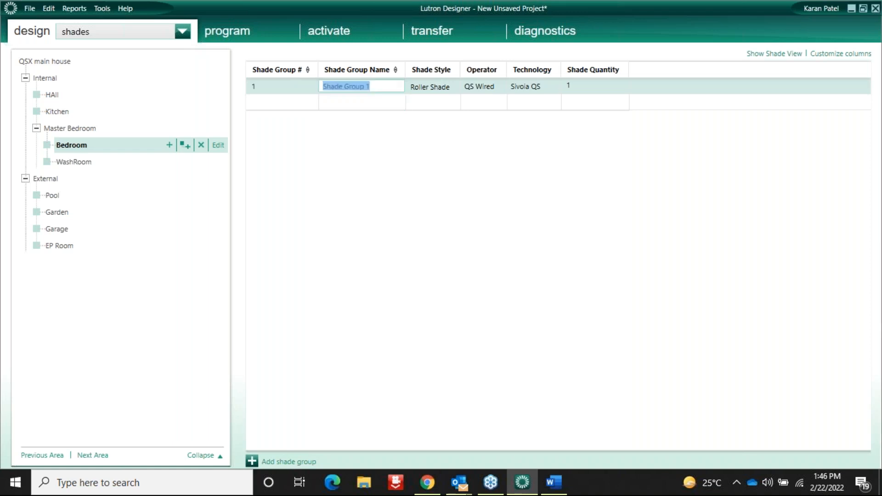
type("East")
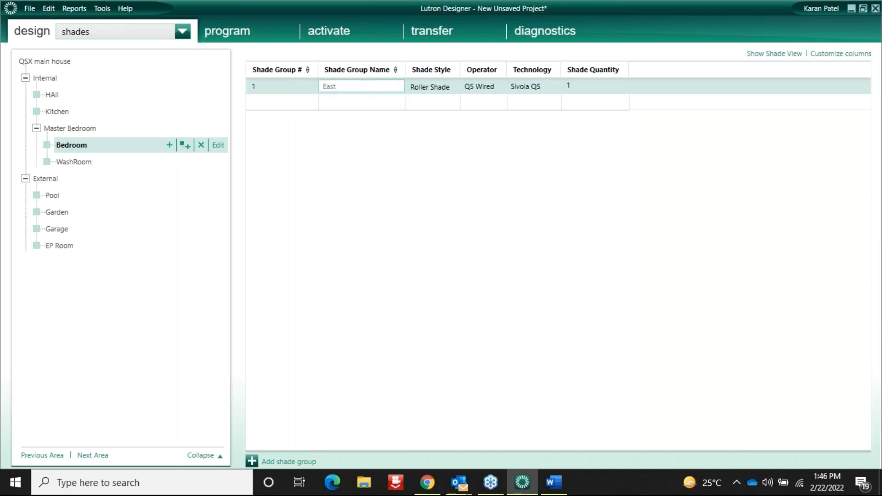
left_click(455, 89)
left_click(441, 90)
left_click(442, 90)
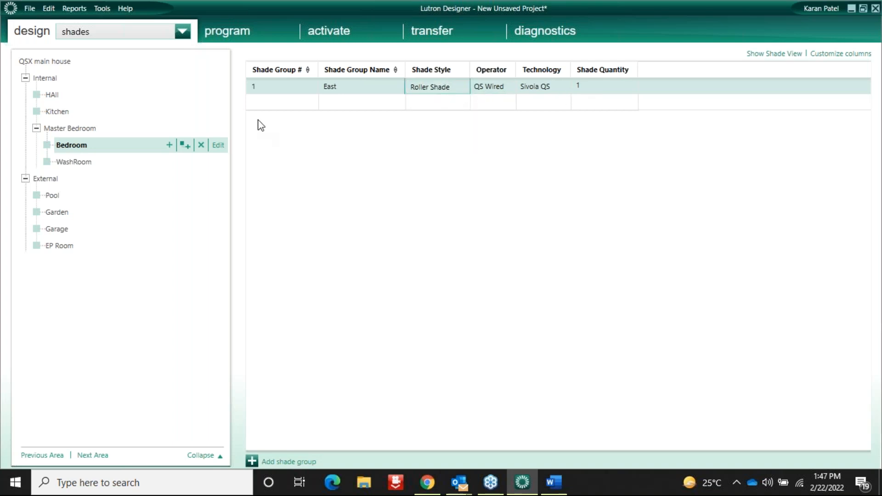
Add shade group 2 named North to the Bedroom area.
left_click(263, 102)
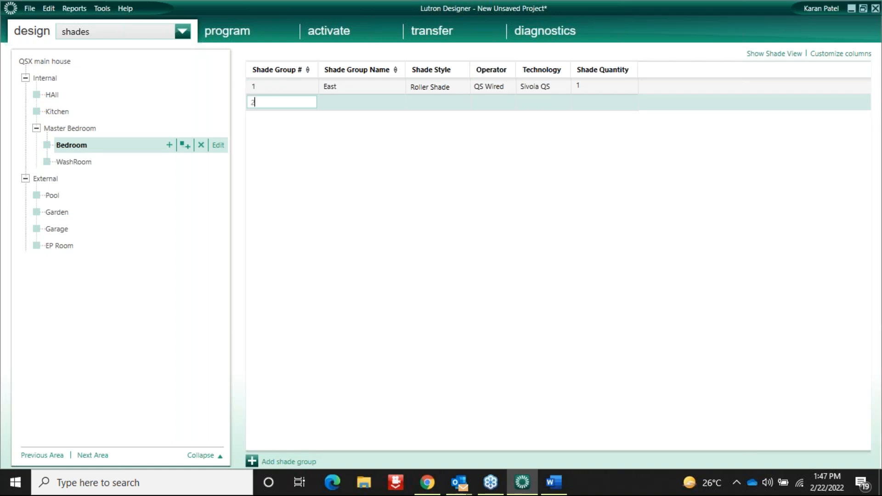
left_click(342, 99)
left_click(380, 103)
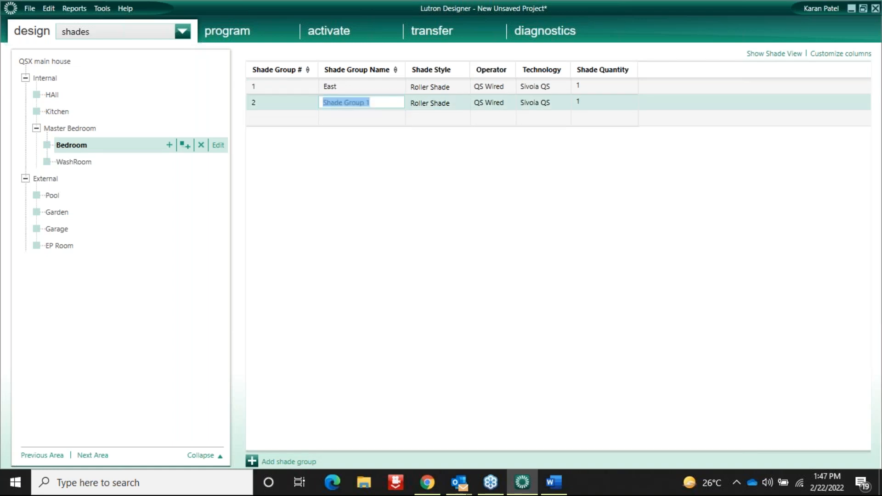
type("North")
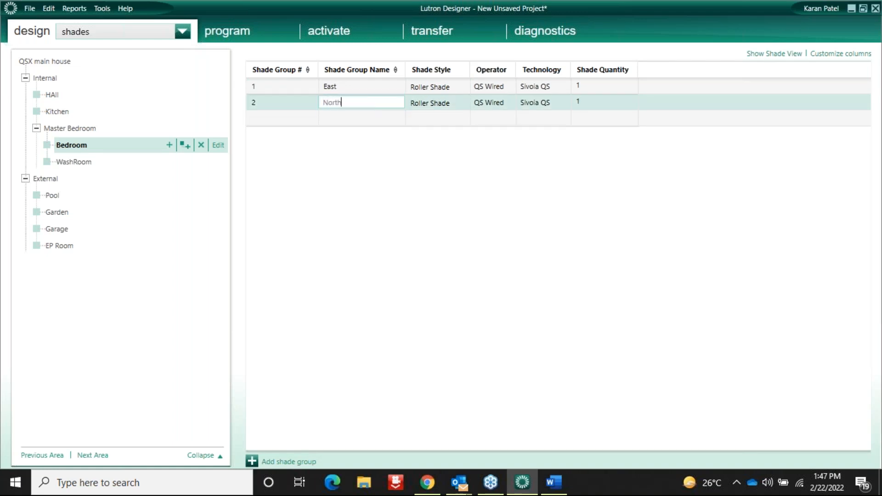
left_click(619, 103)
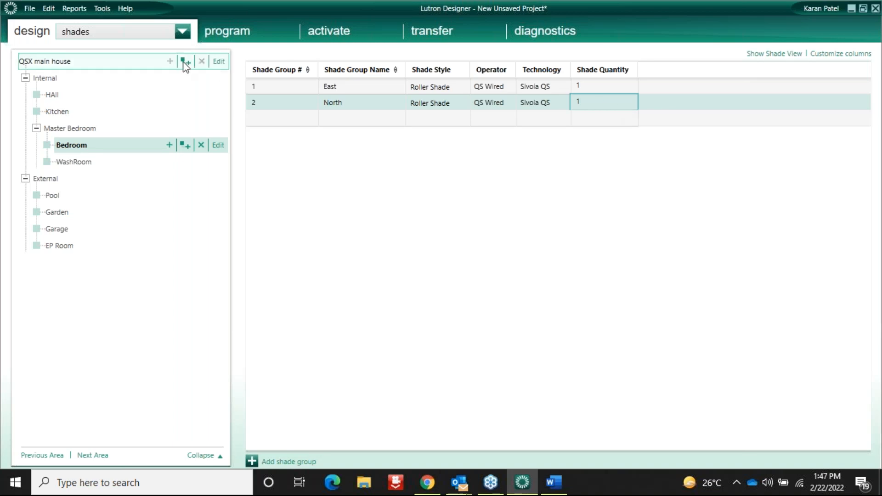
In the equipment design view, create a custom toolbox group named "my project equipments".
left_click(171, 31)
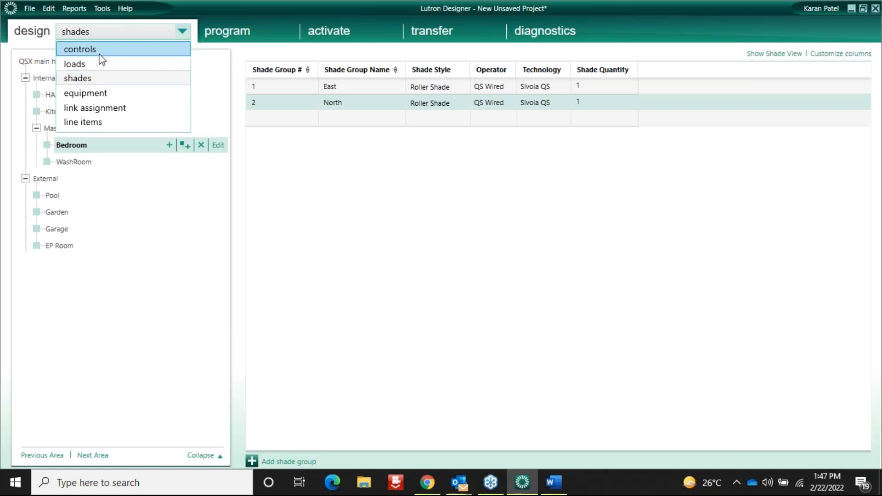
left_click(106, 96)
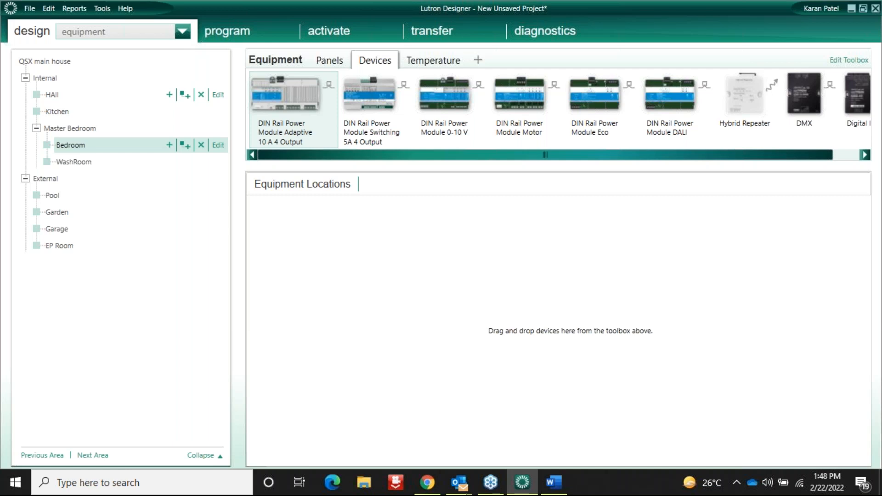
left_click(479, 61)
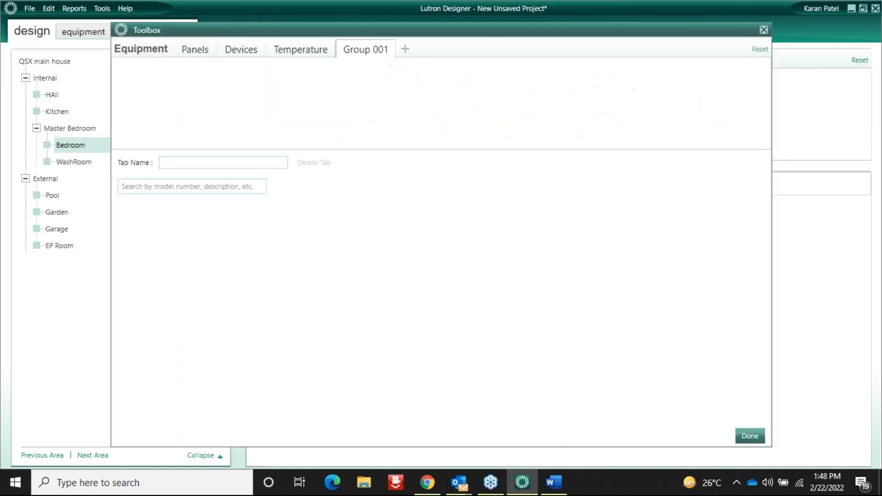
left_click(204, 161)
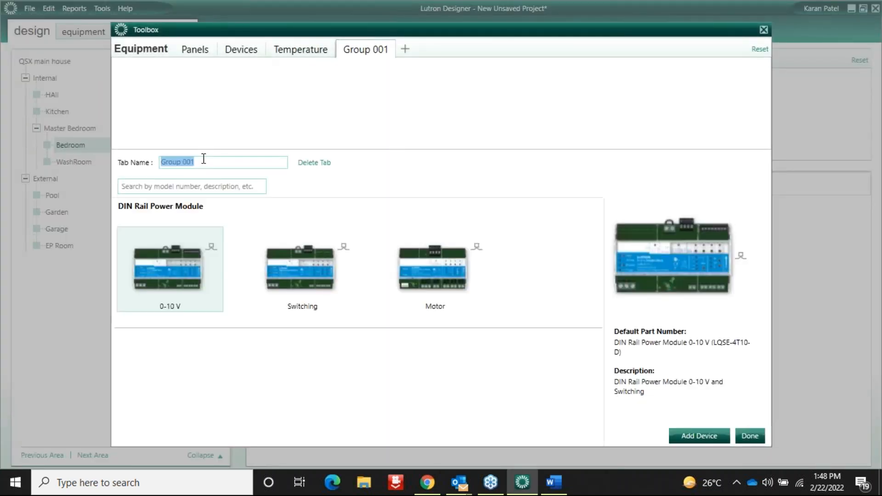
type("my project ")
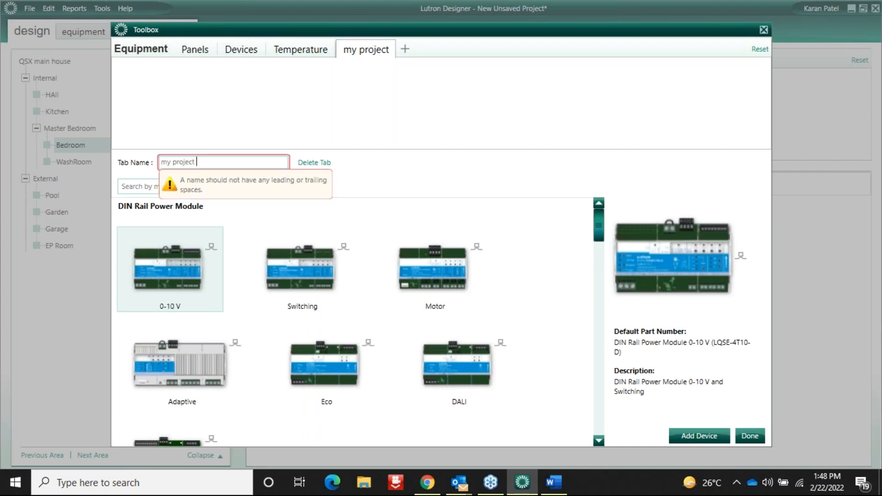
type("equi")
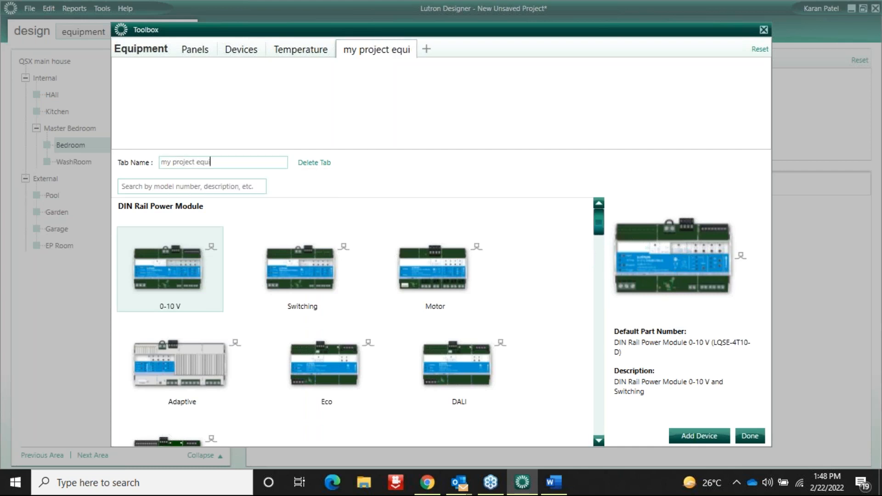
type("pments")
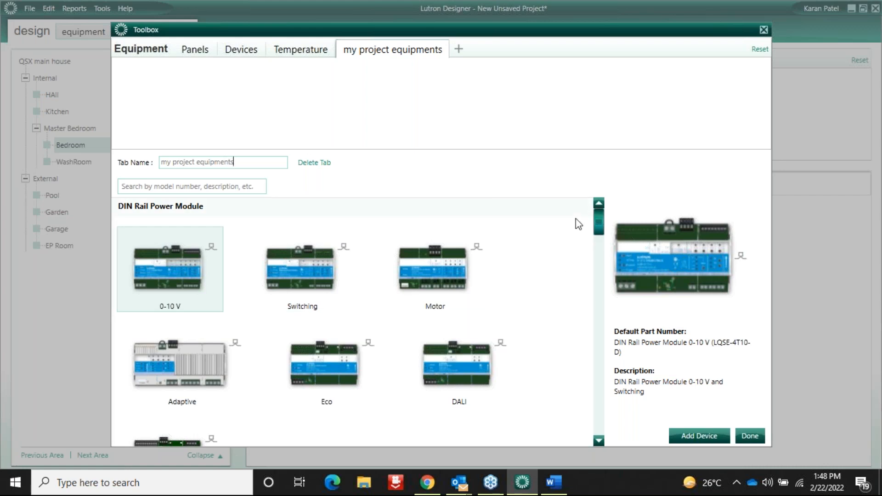
Add the 0-10 V and Motor DIN Rail Power Modules to the "my project equipments" toolbox tab.
double_click(158, 279)
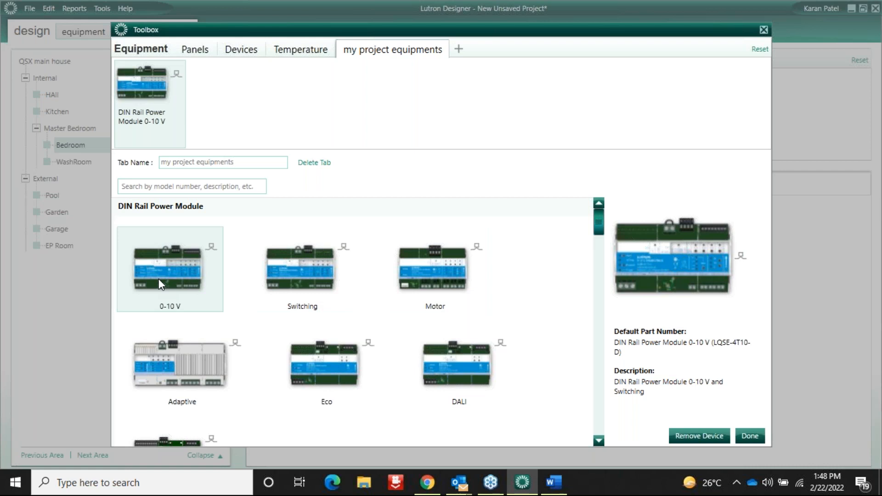
double_click(445, 277)
Choose the 4 Output model (LQSE-4A5-230-D) as default part number of the Adaptive DIN Rail Power Module.
left_click(158, 378)
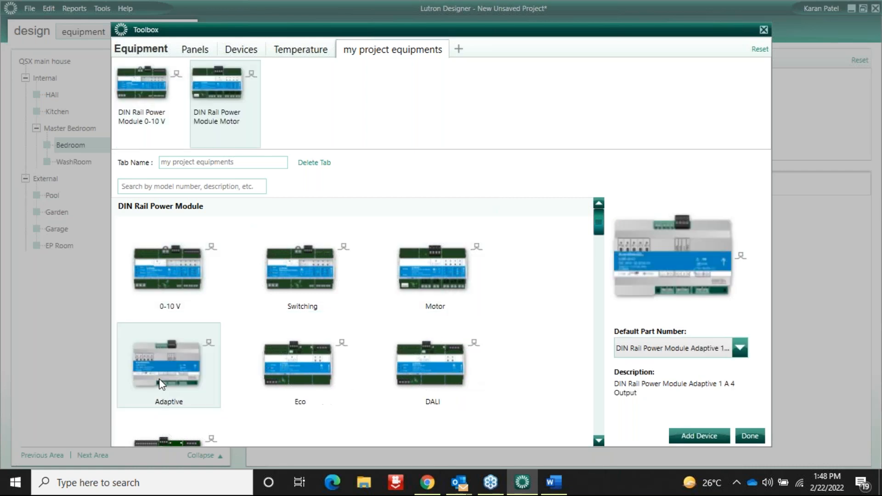
left_click(741, 348)
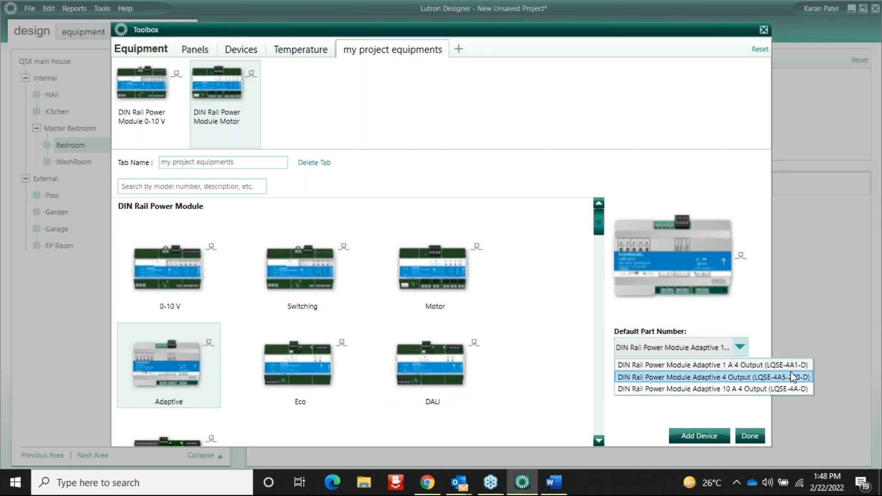
left_click(756, 377)
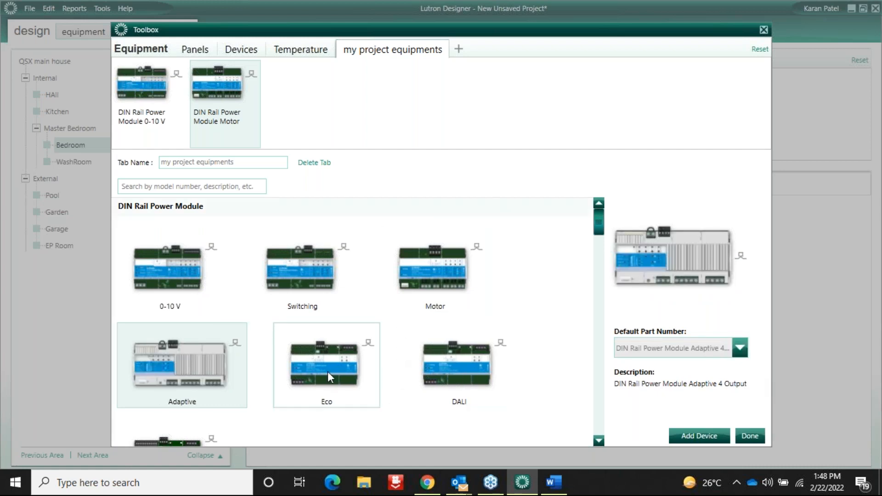
Add the Digital IO and DMX interfaces to the "my project equipments" tab.
left_click(598, 442)
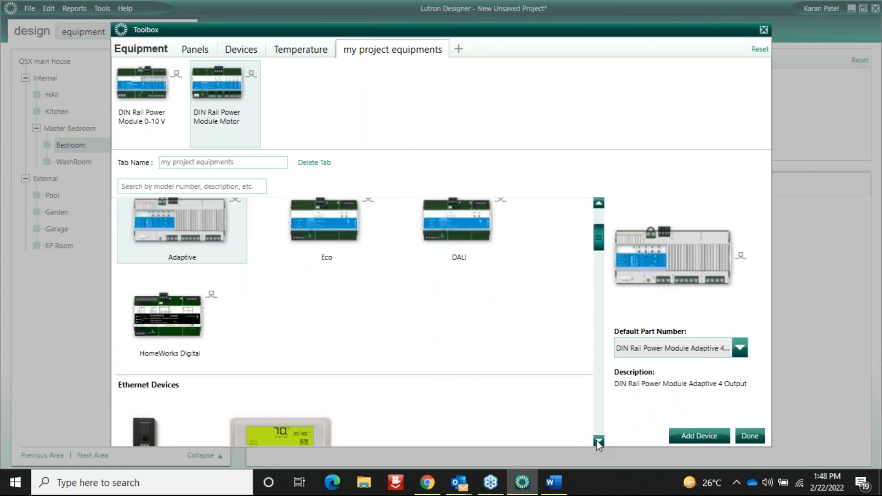
left_click(596, 440)
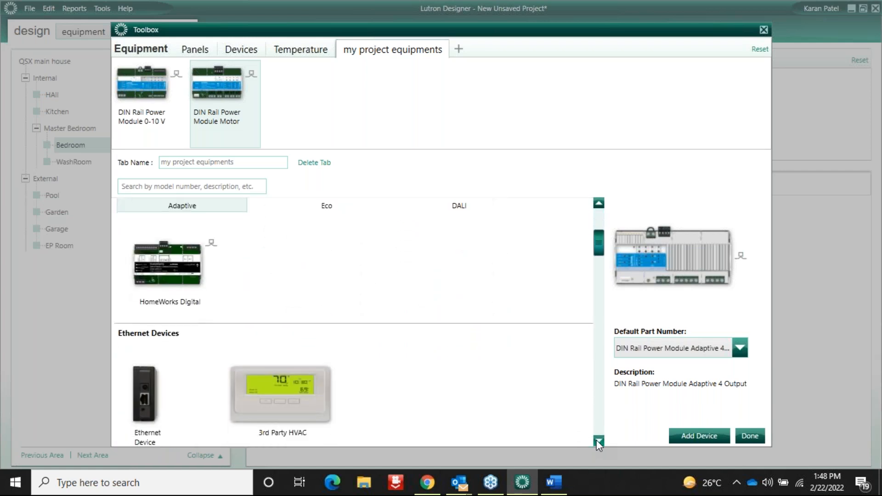
left_click(176, 285)
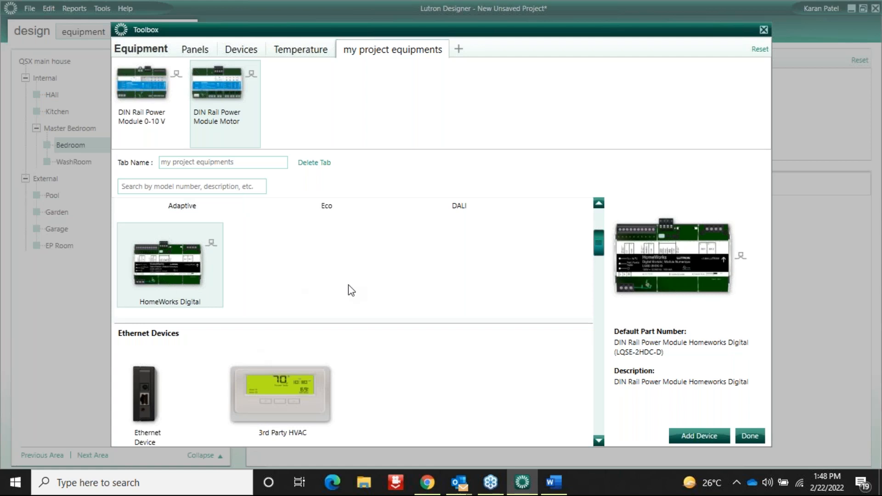
left_click(598, 441)
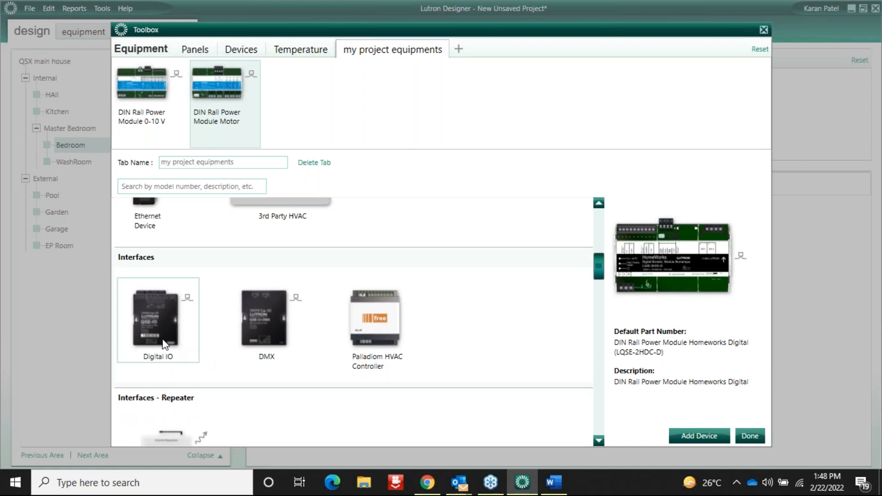
left_click(163, 344)
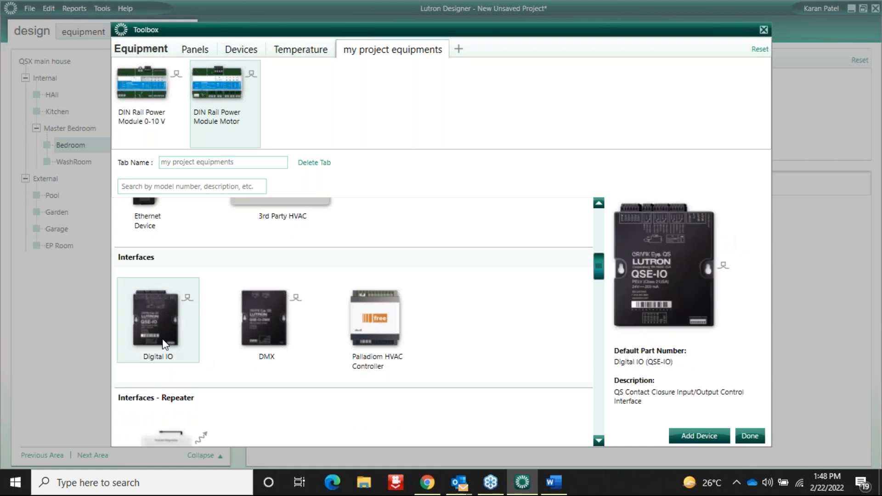
double_click(164, 344)
mouse_move(297, 115)
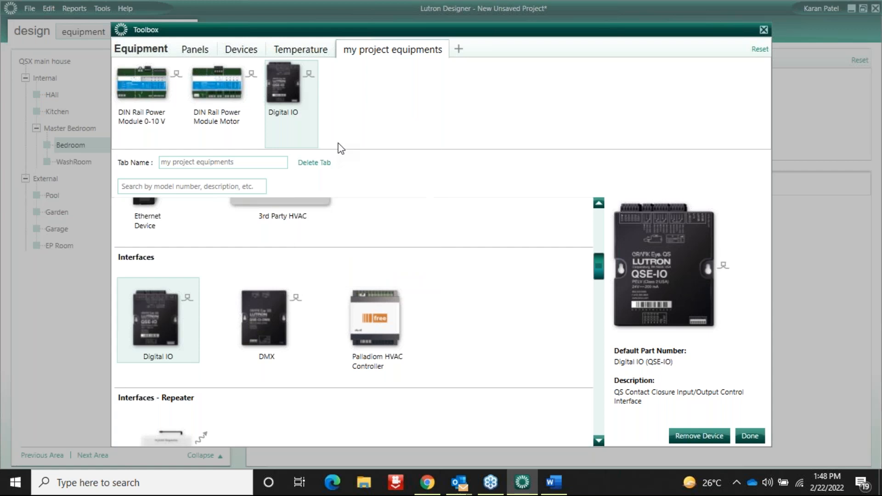
double_click(267, 323)
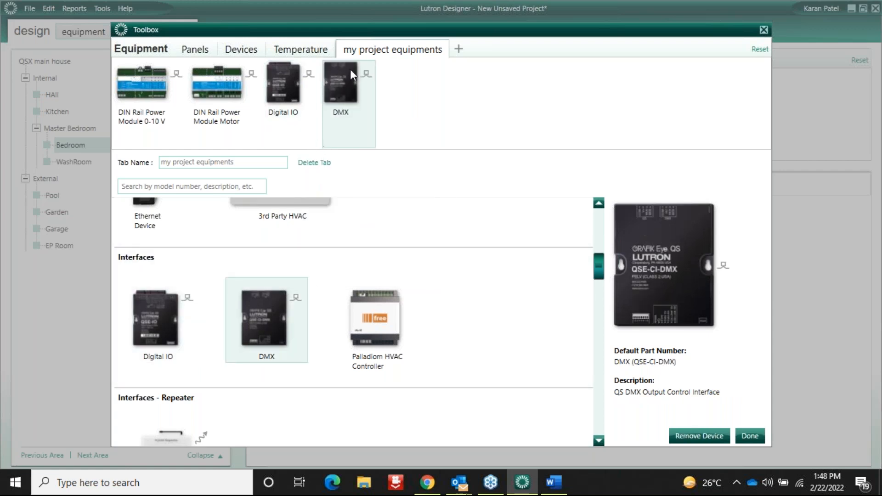
Add the 14 inch low voltage enclosure to the "my project equipments" tab.
left_click(599, 441)
left_click(600, 442)
left_click(599, 442)
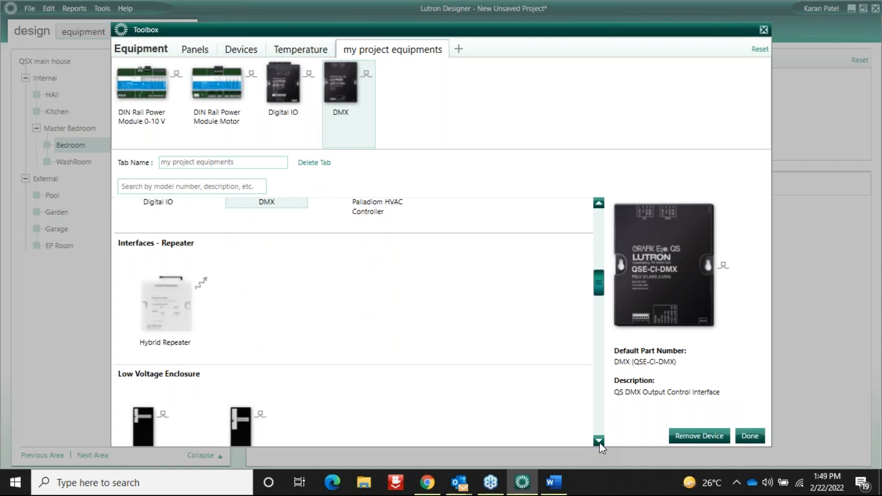
left_click(599, 442)
left_click(599, 442)
left_click(600, 442)
left_click(600, 442)
left_click(599, 442)
left_click(599, 443)
left_click(599, 443)
double_click(247, 349)
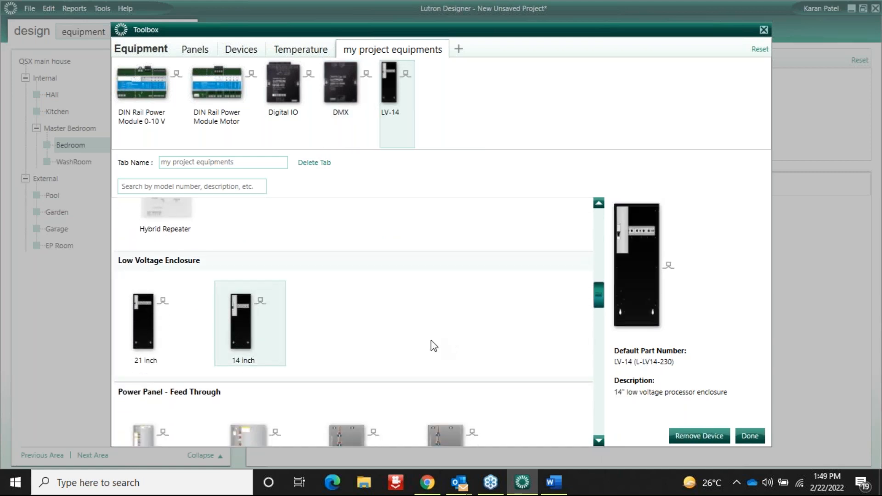
Add the wireless QSM to the "my project equipments" tab and finish editing the toolbox.
left_click(599, 441)
left_click(599, 442)
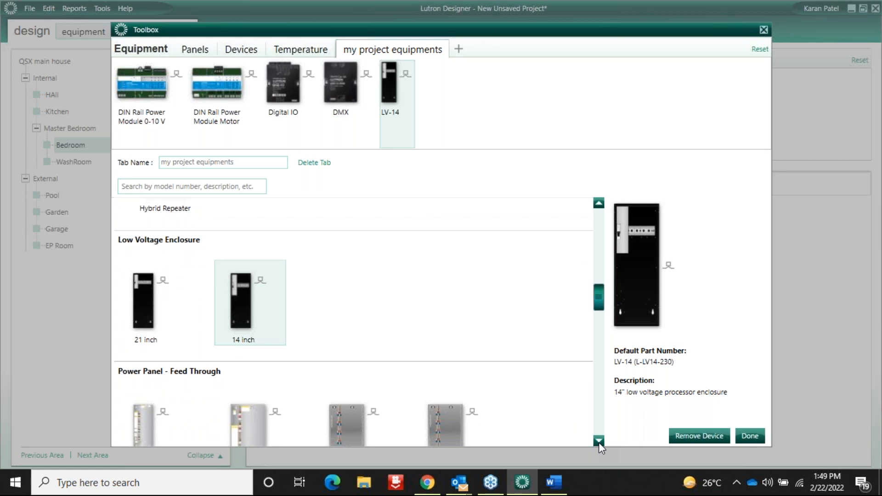
left_click(599, 443)
left_click(599, 443)
scroll(599, 430, "down", 10)
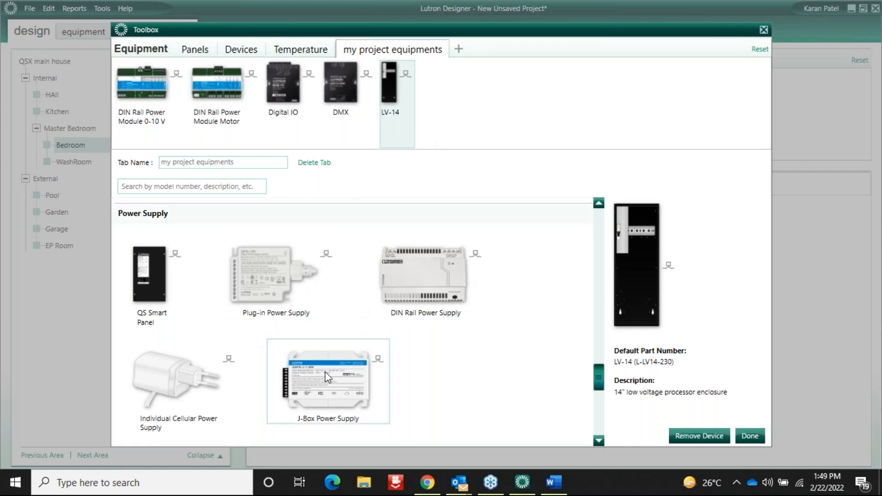
left_click(601, 437)
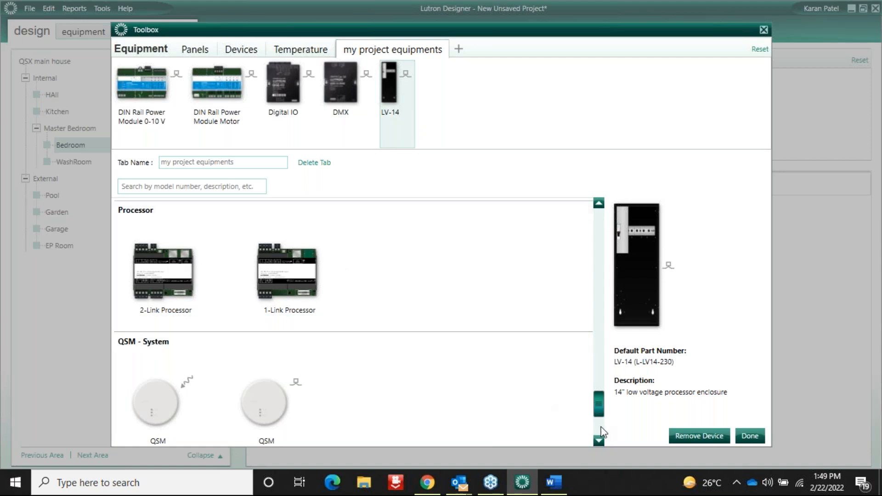
left_click(599, 440)
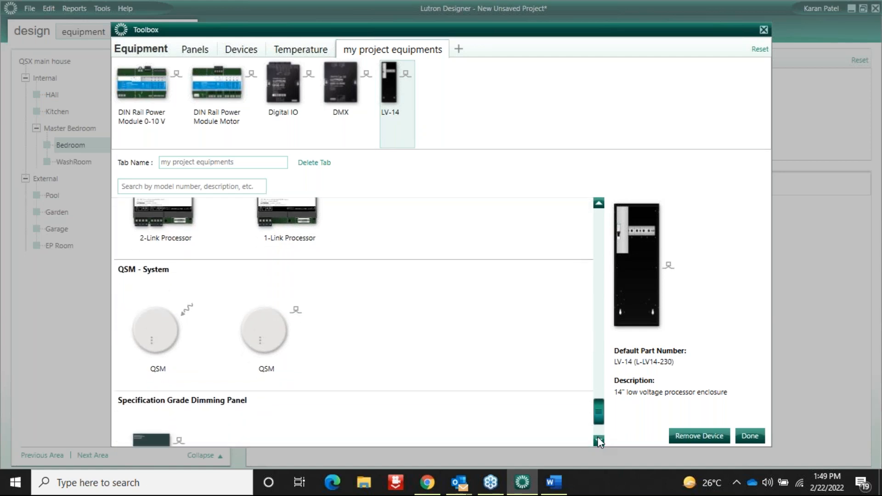
left_click(599, 440)
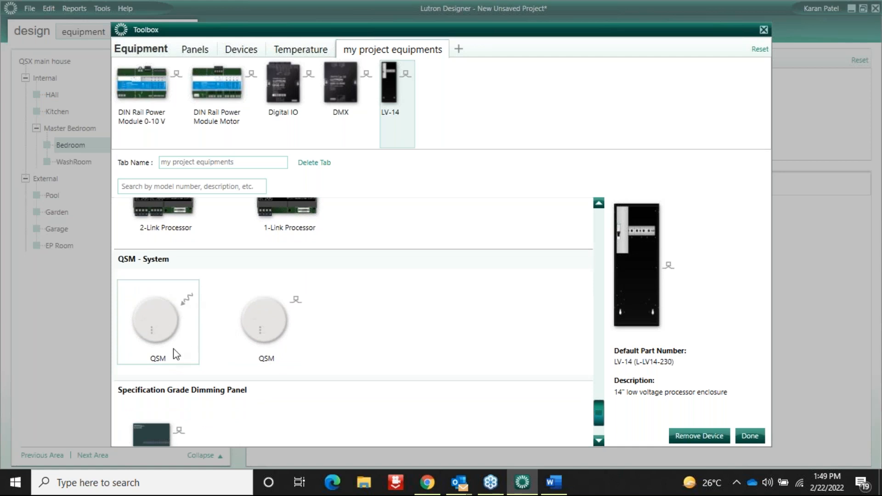
double_click(162, 317)
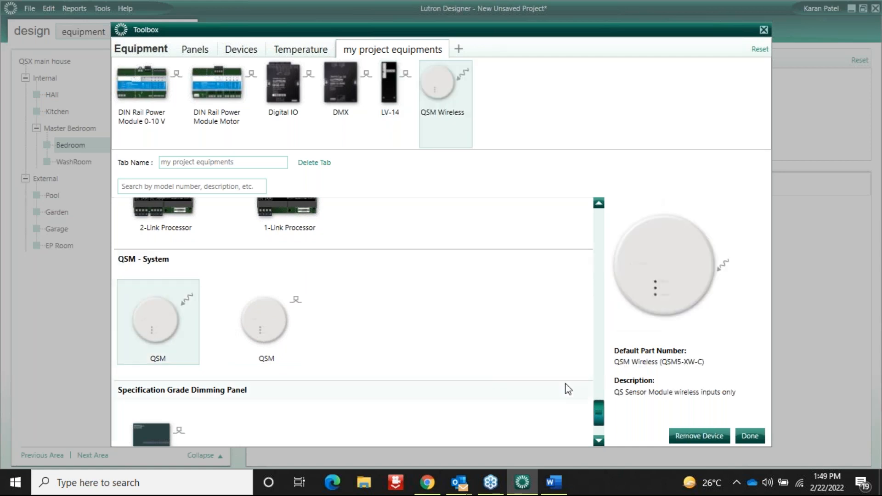
left_click(598, 432)
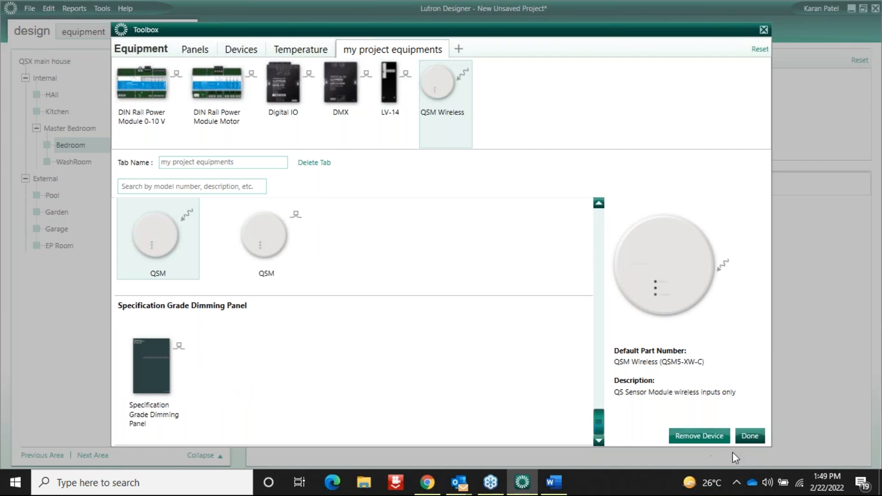
left_click(748, 435)
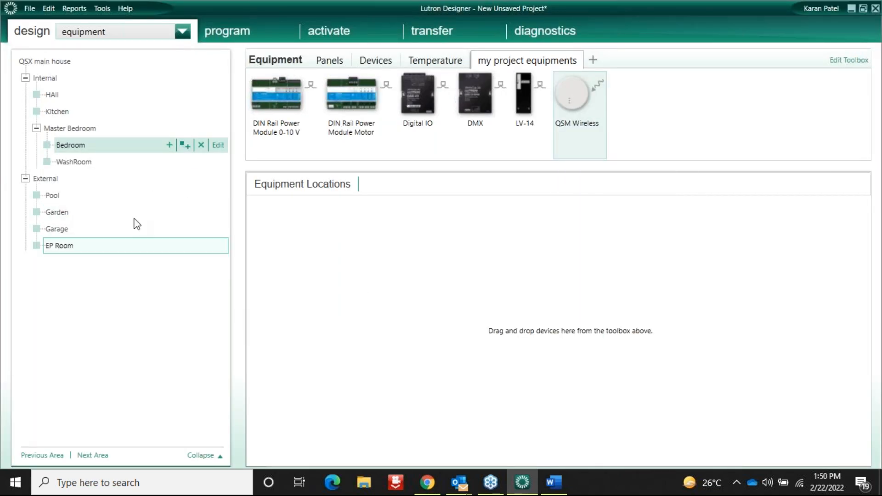
Add an LV-14 enclosure to the EP Room and name it "Lutron processor panel".
left_click(56, 246)
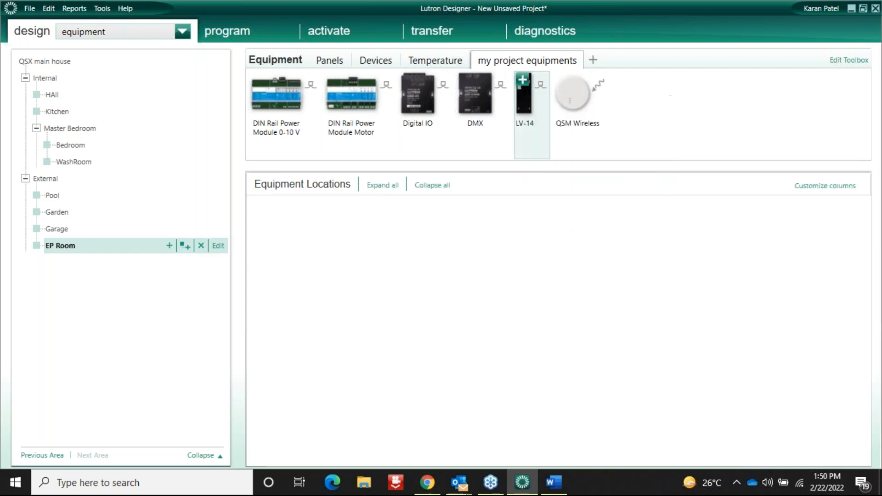
left_click(522, 80)
type("L")
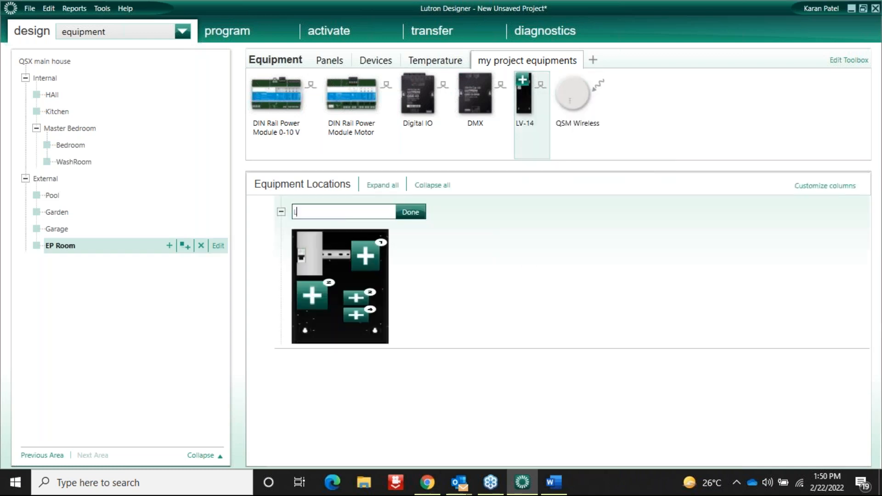
type("utron processor panel")
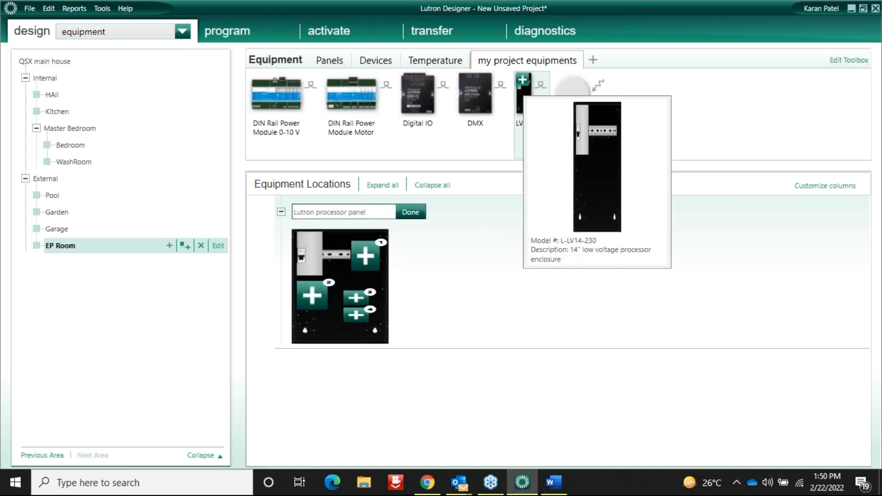
left_click(410, 212)
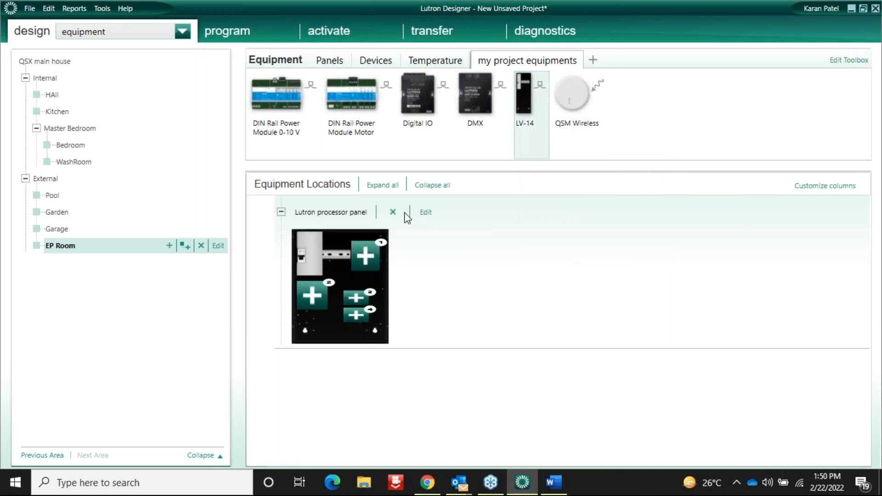
Fill the Lutron processor panel with an HW 2-Link Processor in slot 1, a power supply in slot 2 and available components in slots 3 and 4.
left_click(366, 253)
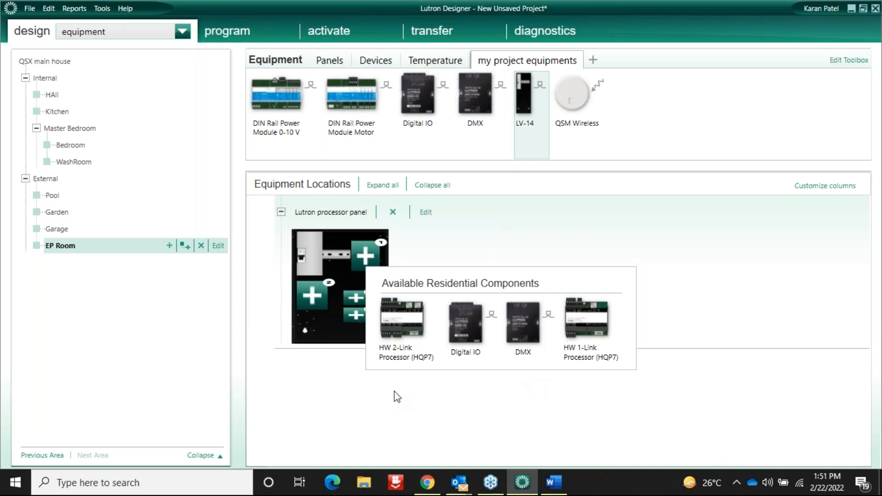
left_click(399, 339)
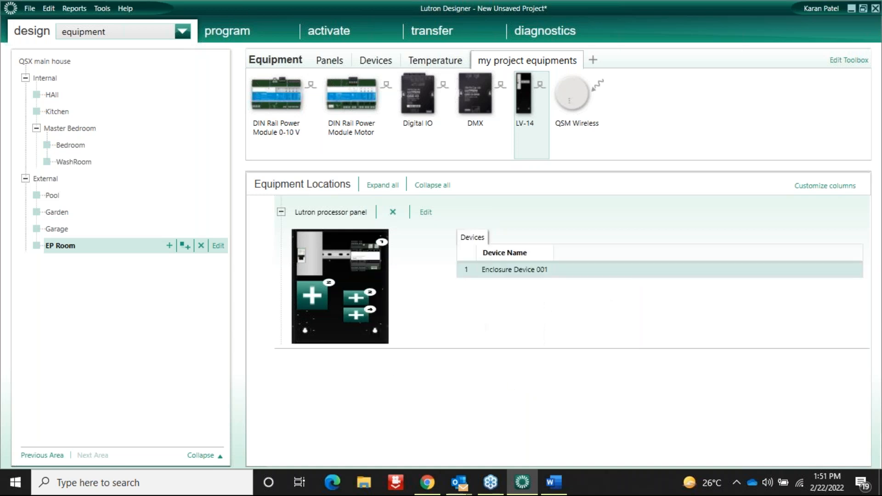
left_click(308, 304)
left_click(340, 365)
left_click(355, 298)
left_click(376, 362)
left_click(361, 316)
left_click(392, 376)
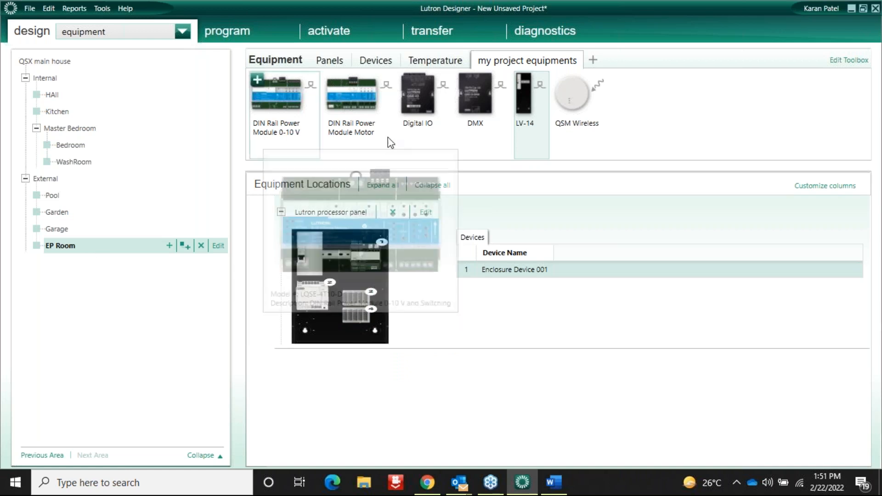
Add the DIN Rail Power Module Adaptive 4 Output (LQSE-4A5-230-D) to the "my project equipments" toolbox tab and finish editing.
mouse_move(383, 133)
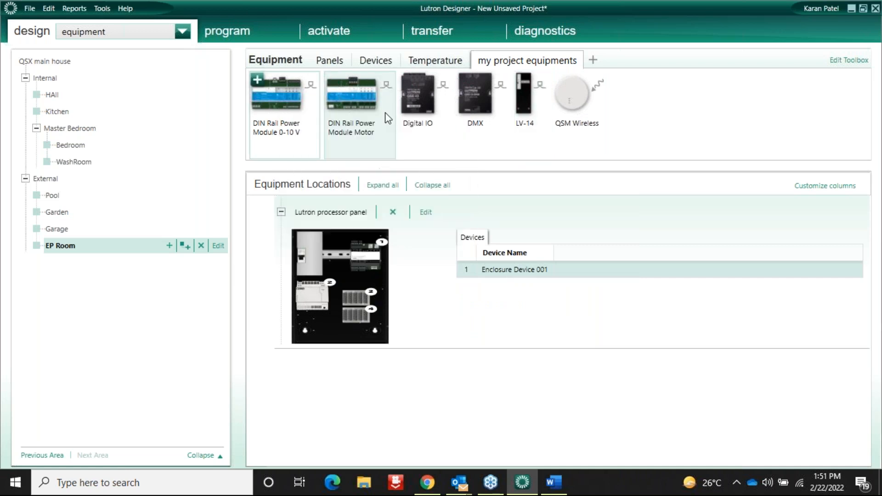
left_click(849, 65)
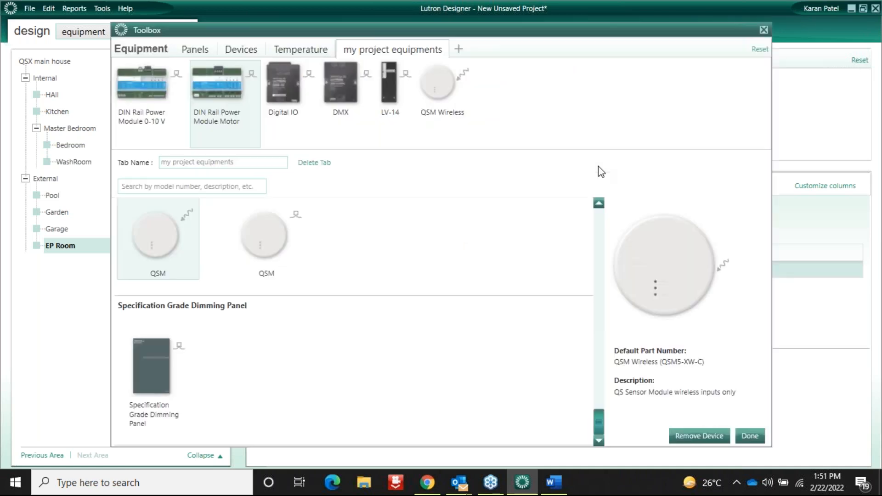
scroll(552, 276, "down", 10)
scroll(598, 223, "up", 10)
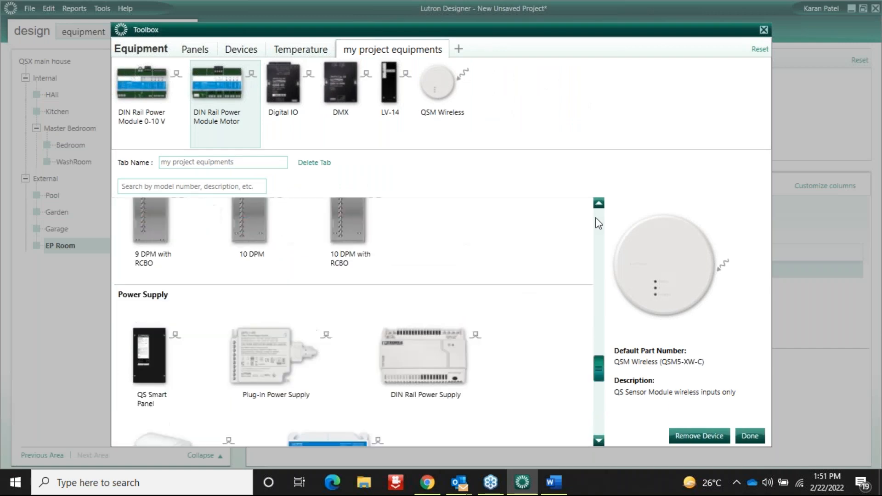
left_click(181, 376)
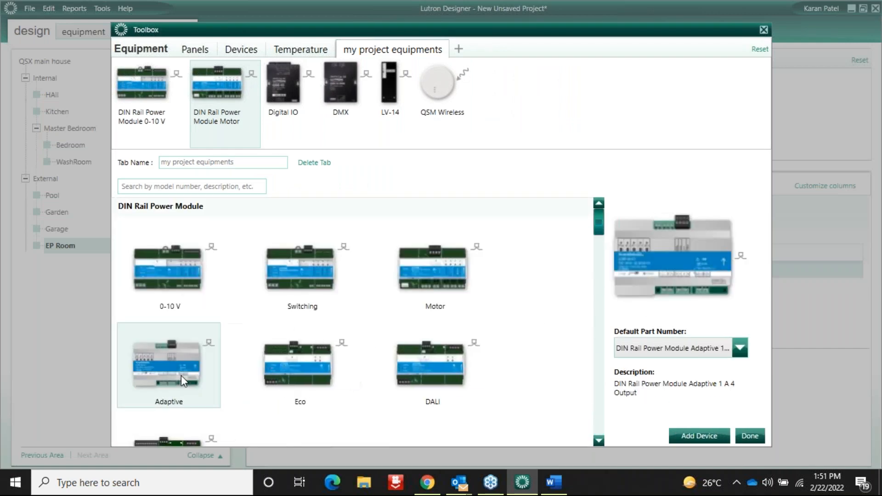
left_click(743, 348)
left_click(737, 376)
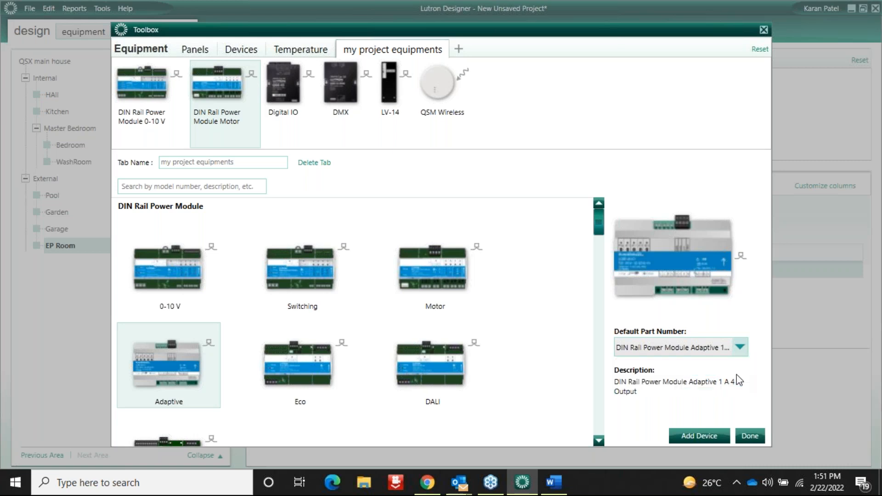
left_click(708, 436)
left_click(758, 436)
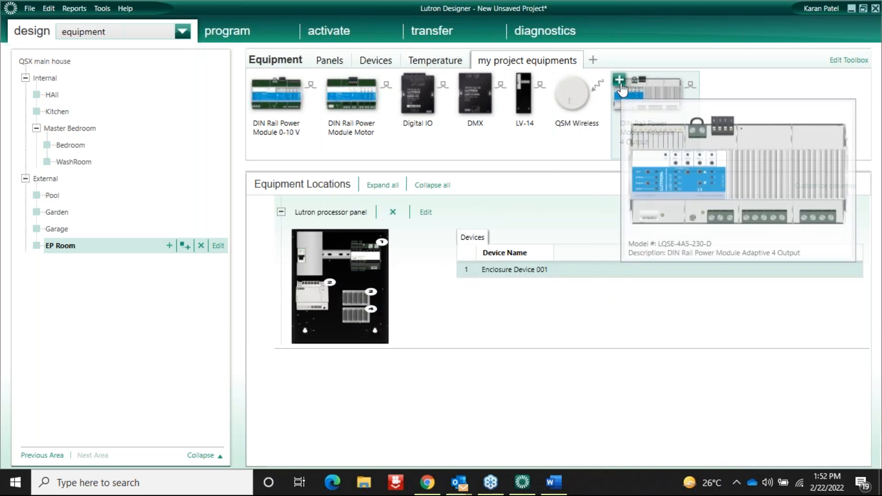
Add three DIN Rail Power Module Adaptive 4 Output units to the EP Room and name them PA1, PA2 and PA3.
left_click(620, 82)
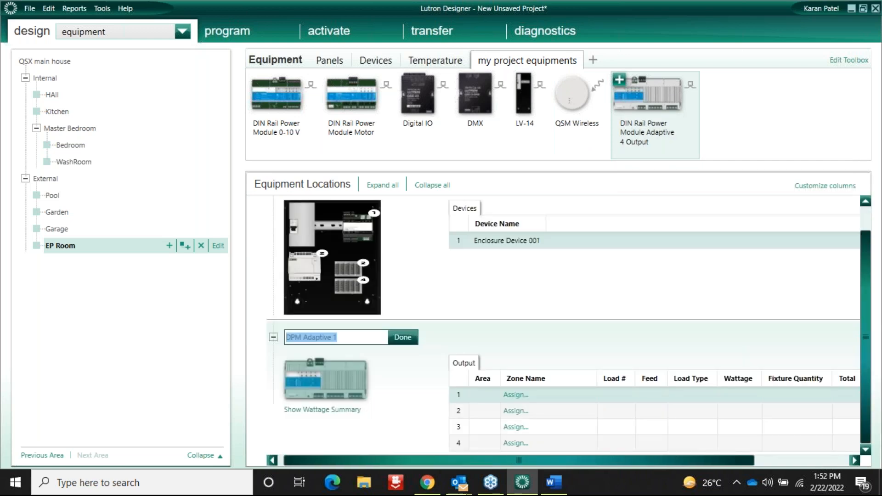
type("PA1")
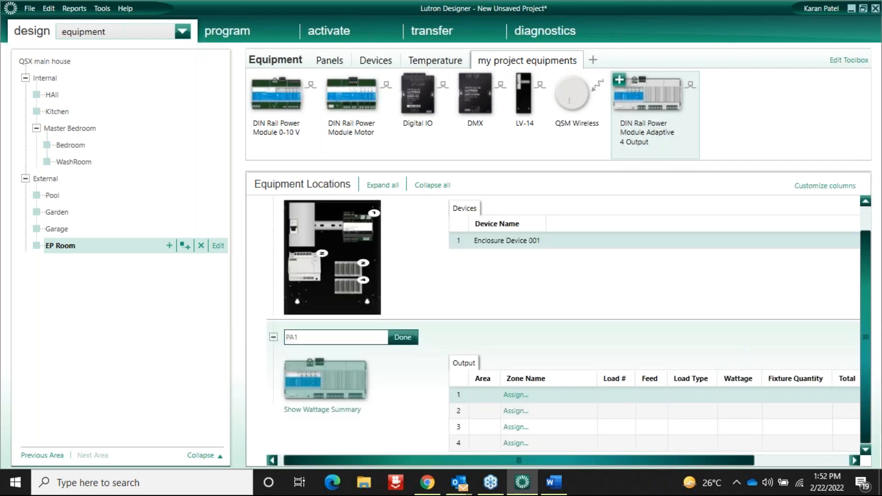
left_click(403, 338)
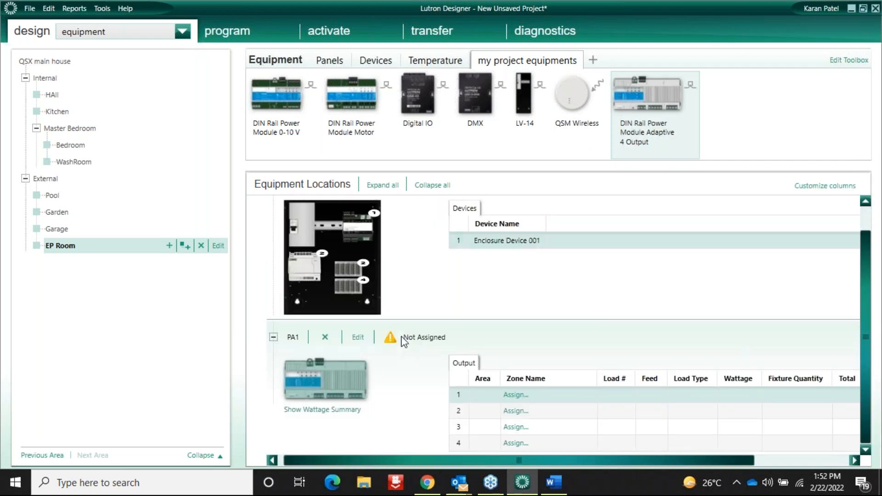
left_click(619, 80)
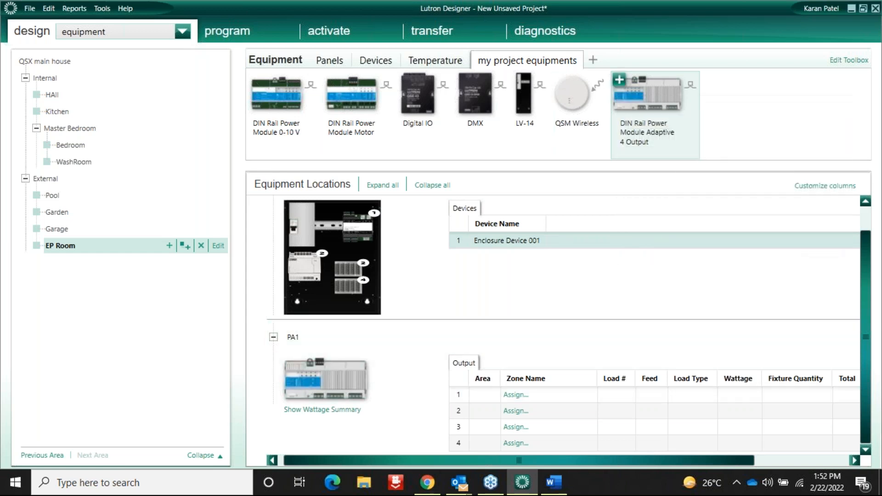
type("PA2")
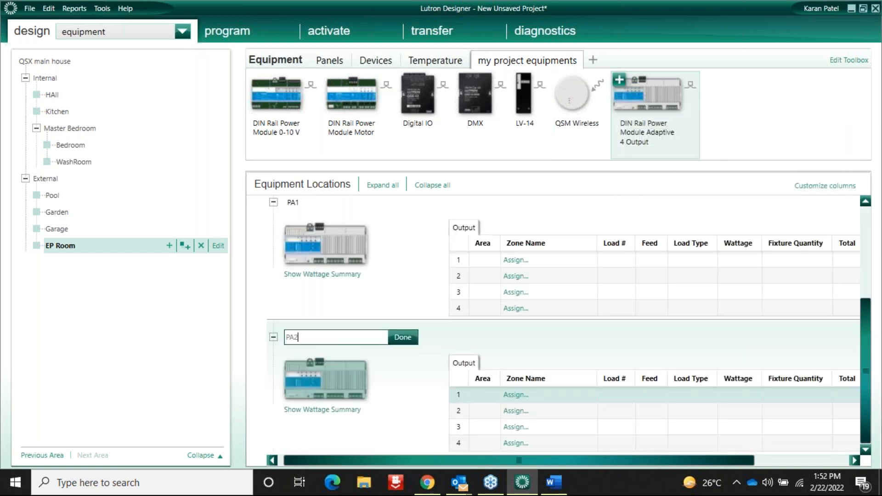
left_click(402, 338)
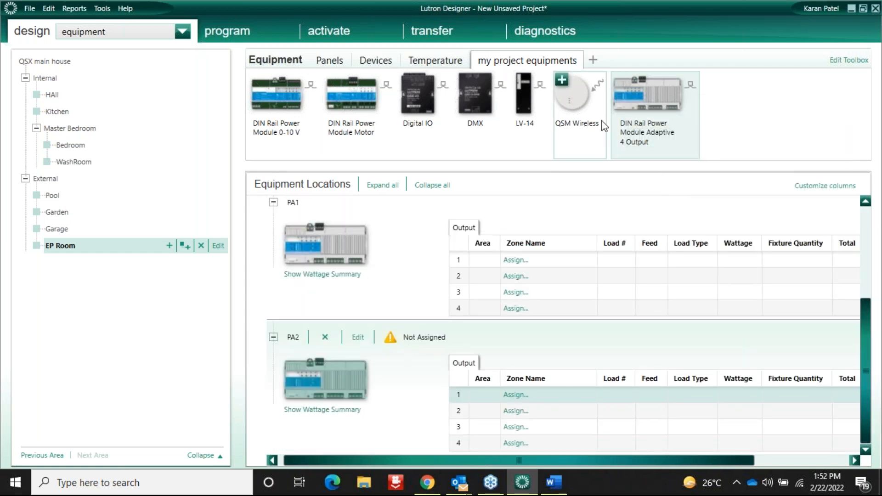
left_click(619, 80)
type("PA3")
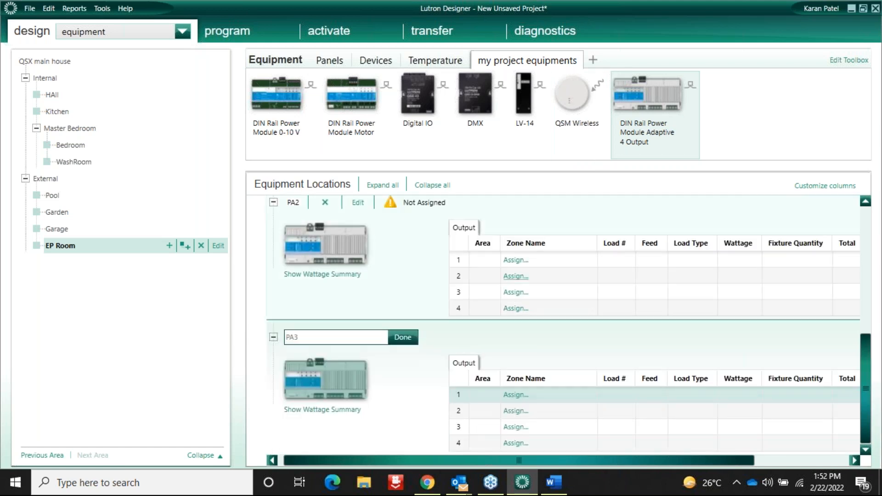
left_click(402, 337)
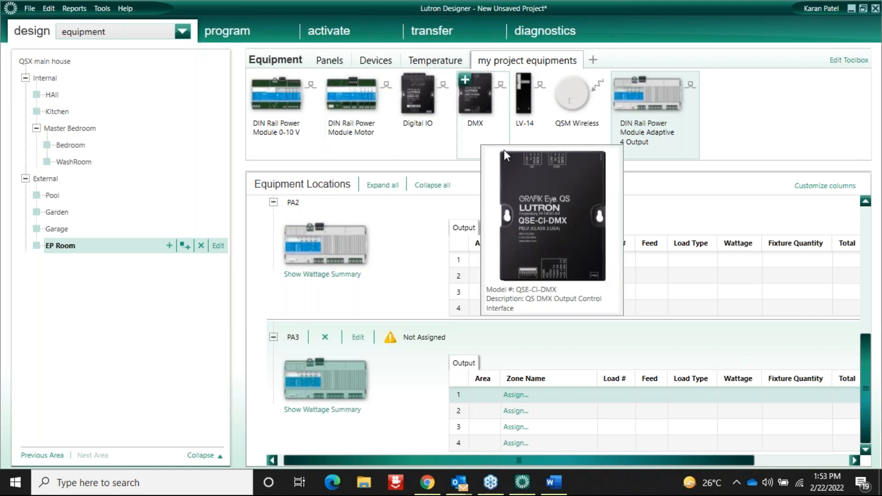
Collapse the PA1, PA2 and PA3 module entries in the EP Room's equipment list.
mouse_move(586, 100)
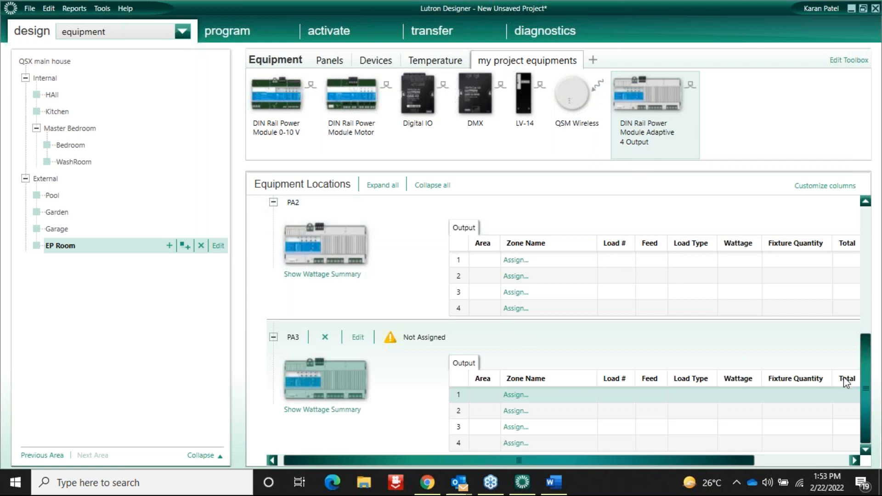
left_click(273, 202)
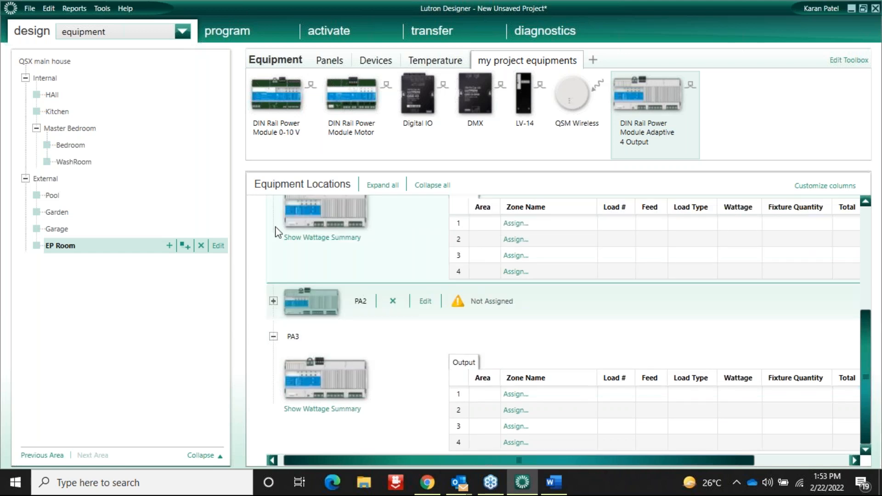
left_click(273, 336)
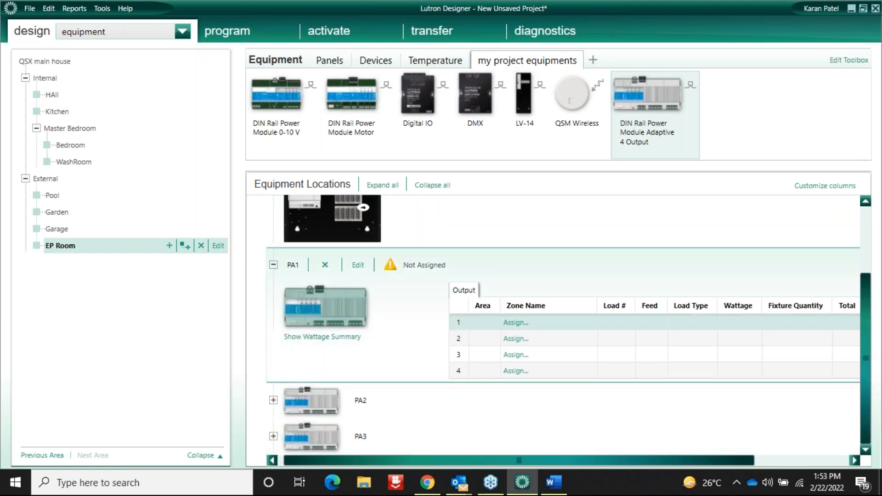
left_click(274, 265)
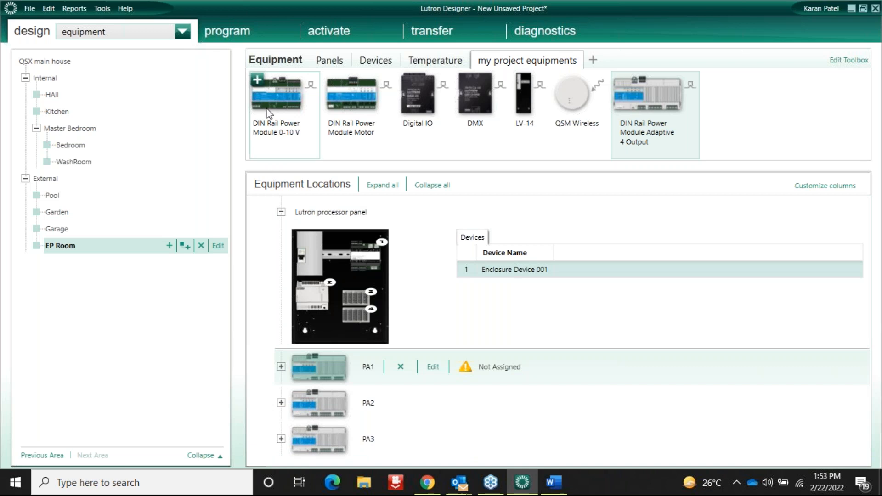
Add a DIN Rail Power Module 0-10 V to the EP Room, name it TEN1 and collapse its entry.
left_click(258, 82)
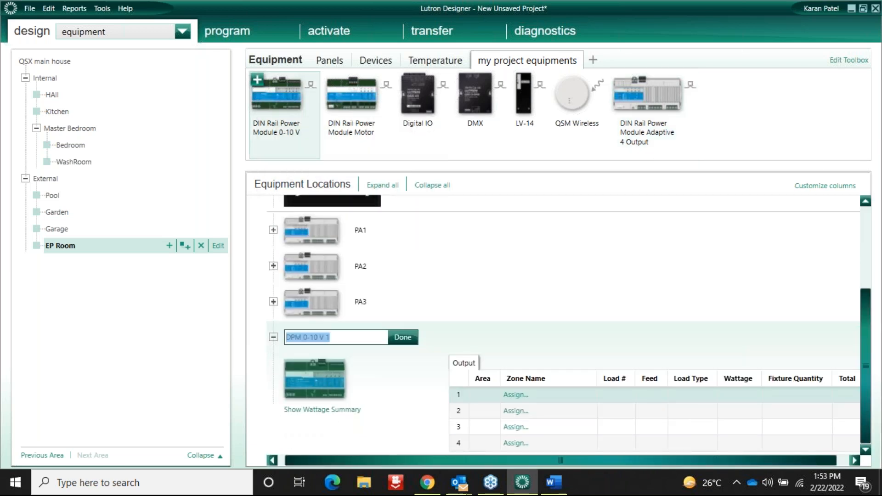
type("TE")
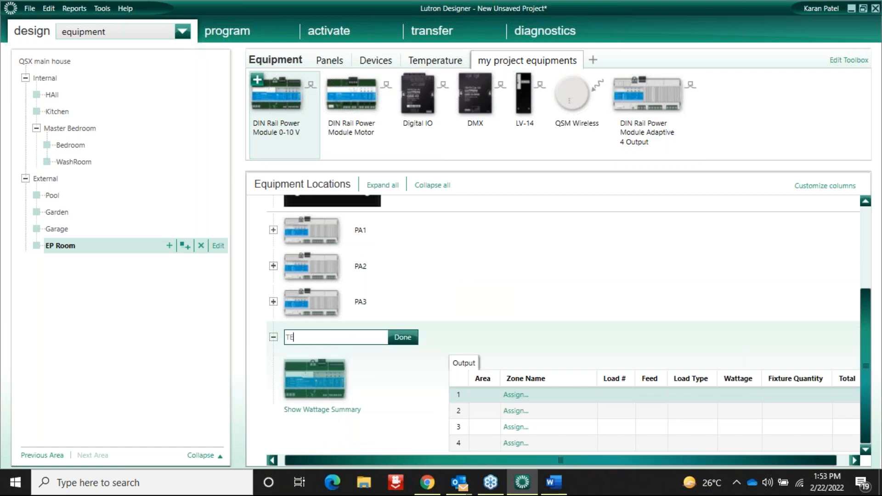
type("N!1")
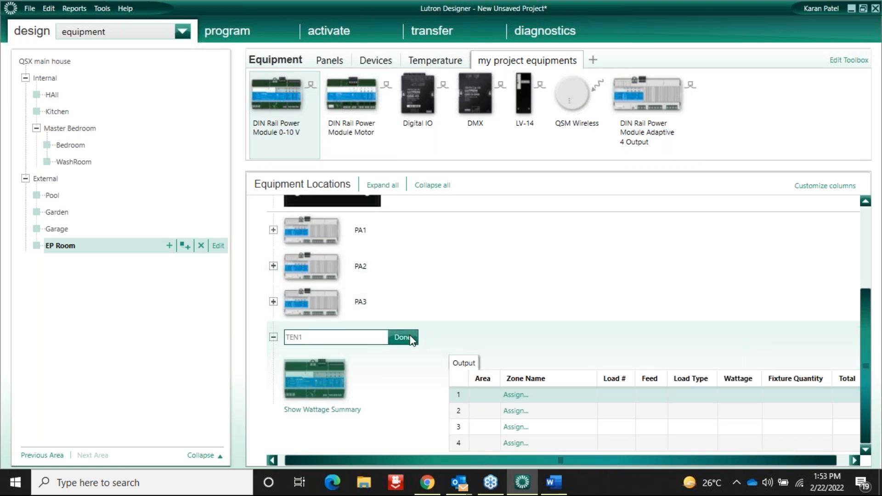
left_click(402, 337)
left_click(273, 338)
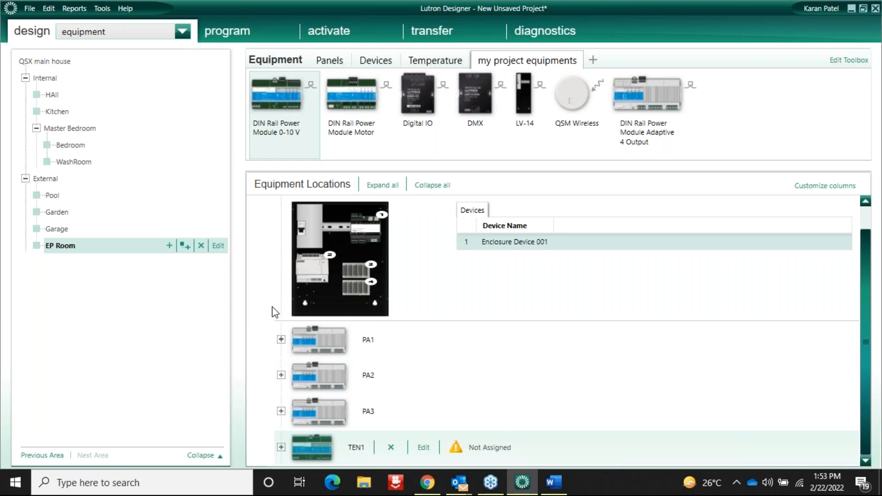
Add a DIN Rail Power Module Motor to the EP Room and name it MM1.
left_click(332, 81)
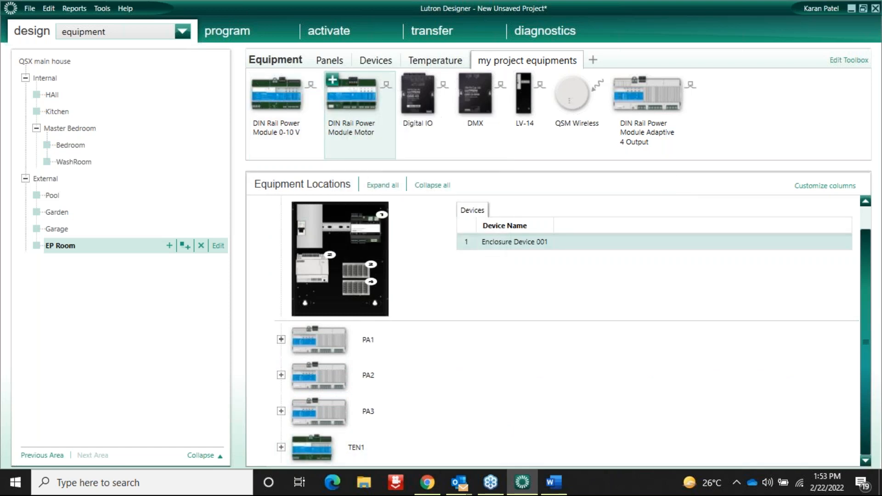
type("MM!")
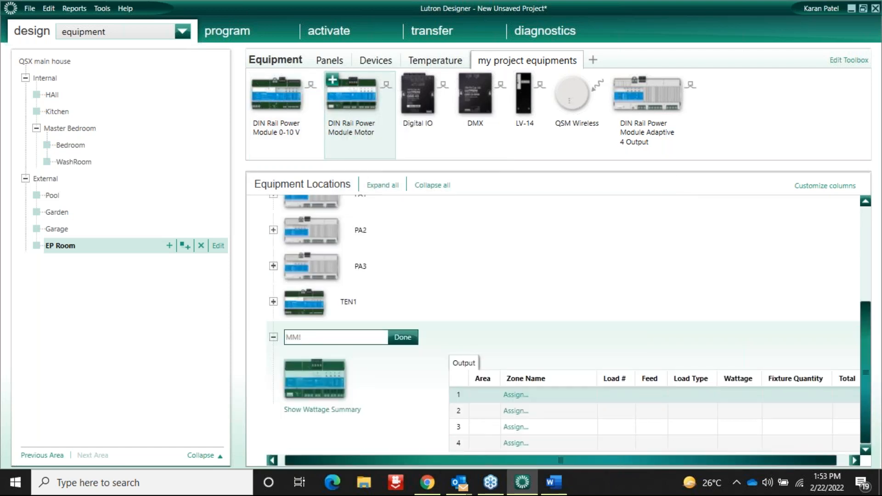
type("1")
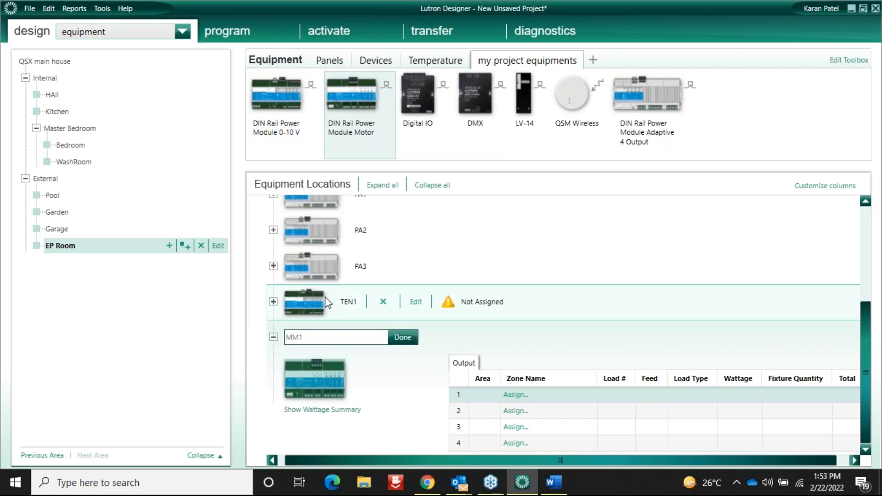
key("Return")
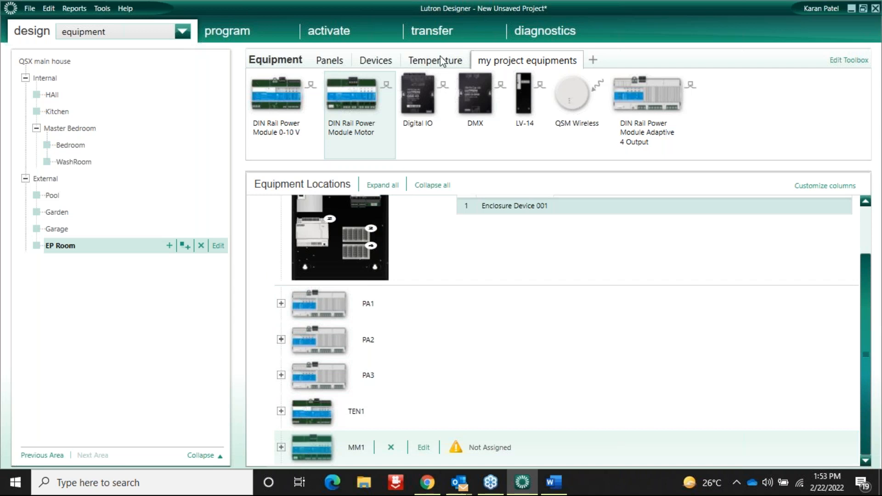
Add a Digital IO and a DMX interface to the EP Room with their default names and collapse both entries.
left_click(407, 81)
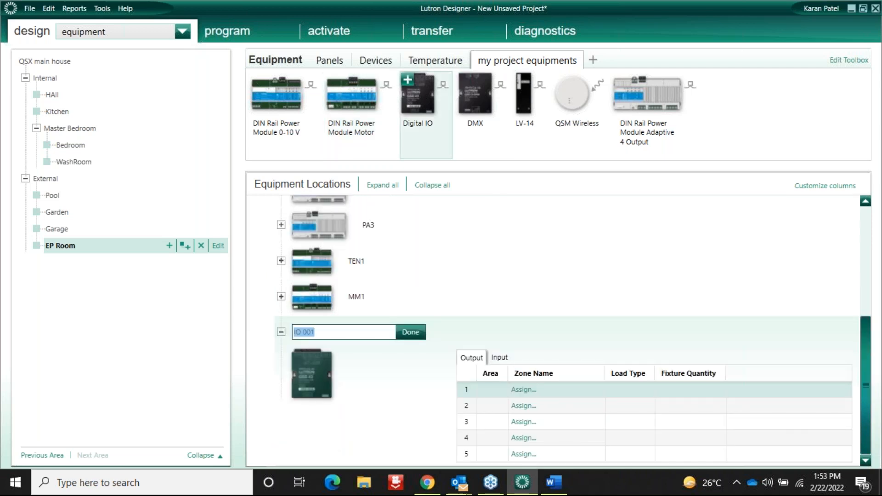
mouse_move(475, 94)
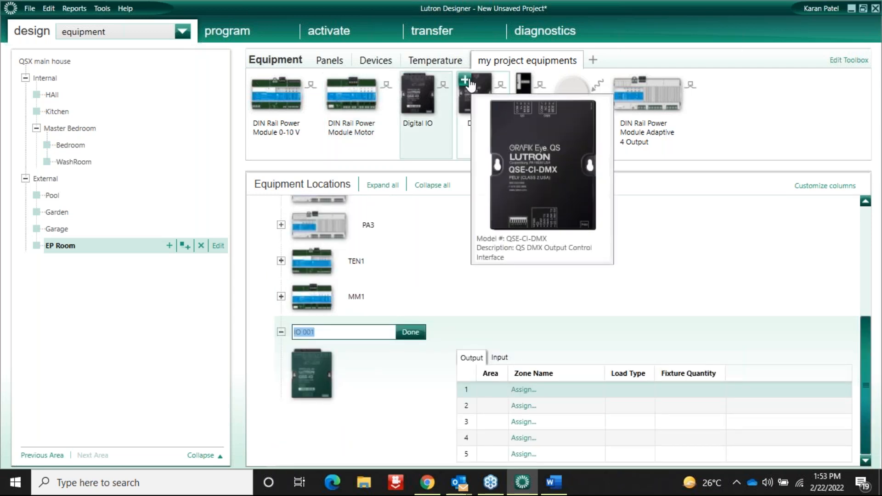
left_click(465, 80)
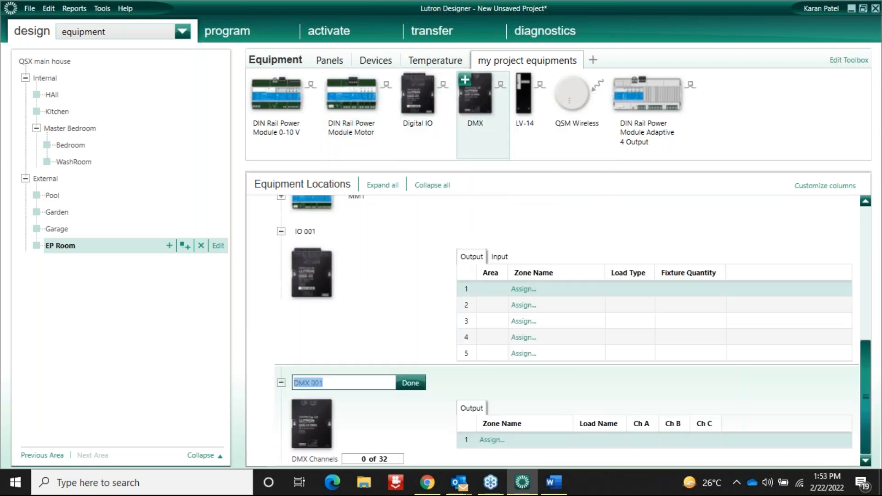
left_click(281, 231)
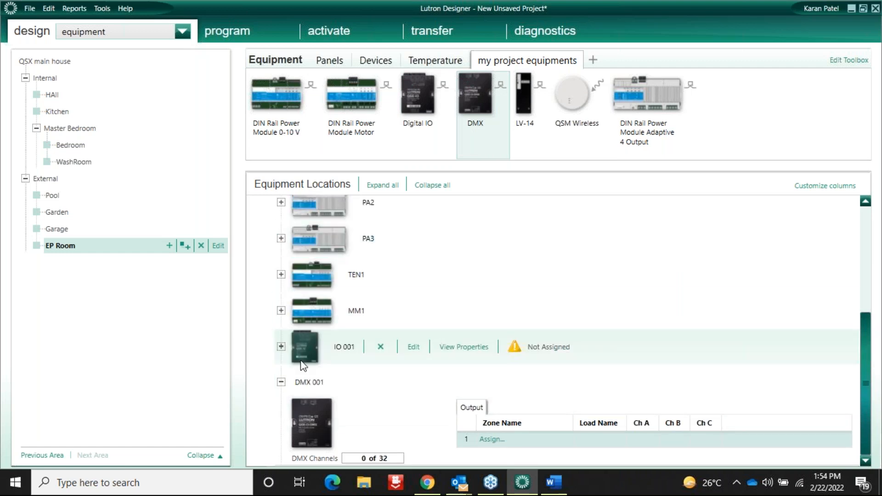
left_click(281, 380)
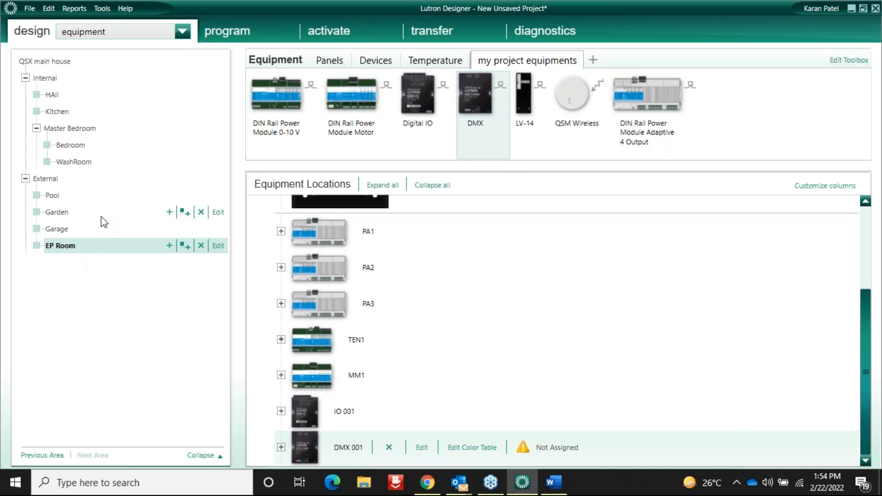
Add a QSM Wireless sensor module to the Bedroom under Master Bedroom, keeping its default name.
left_click(83, 152)
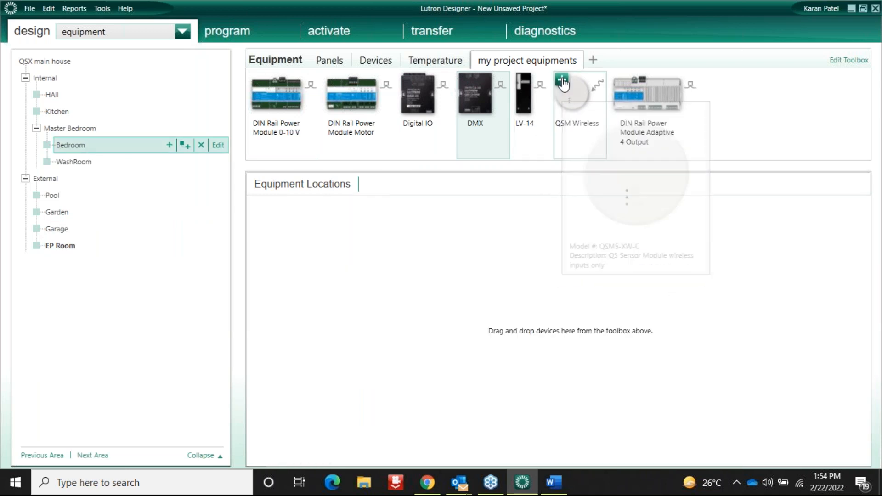
left_click(562, 81)
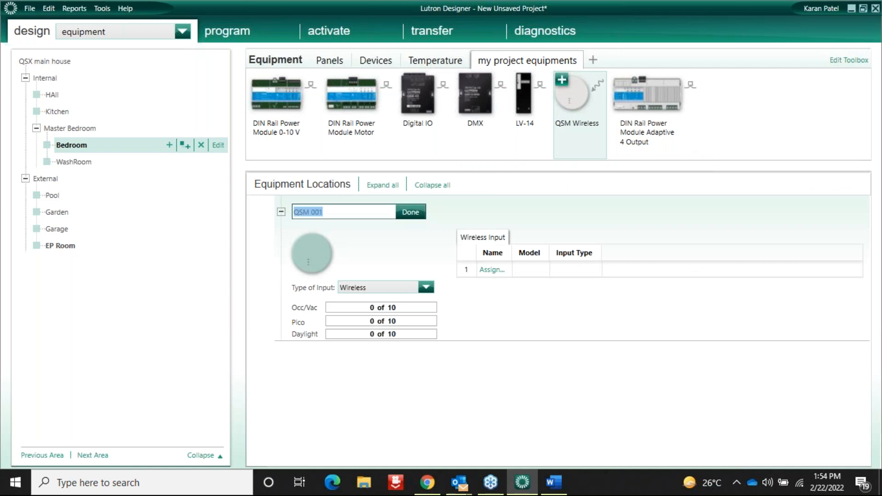
left_click(410, 214)
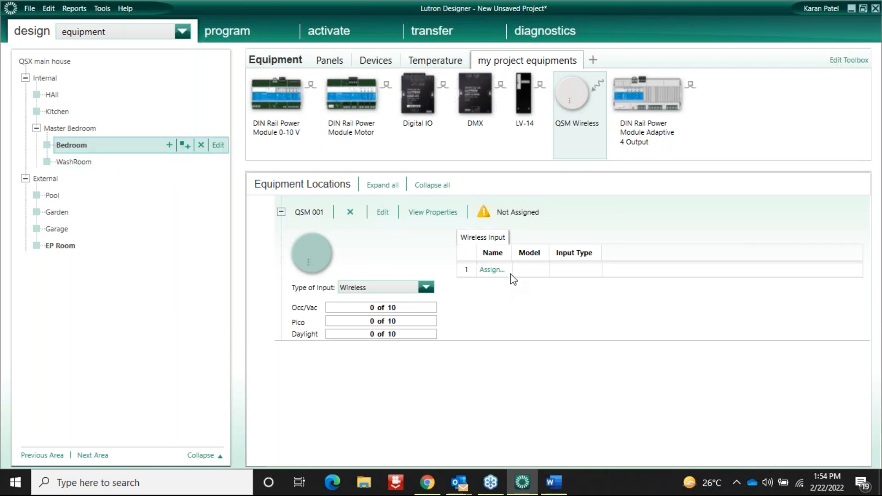
Add the Plug-in Power Supply (QSPS-P2-1-35V) to the "my project equipments" toolbox tab and finish editing the toolbox.
left_click(839, 64)
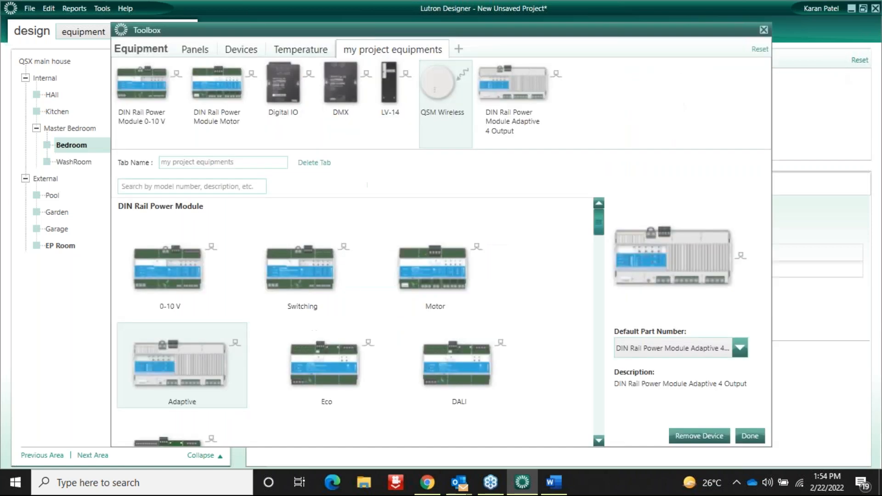
left_click(601, 396)
left_click(601, 396)
left_click(601, 396)
left_click(601, 396)
left_click(601, 396)
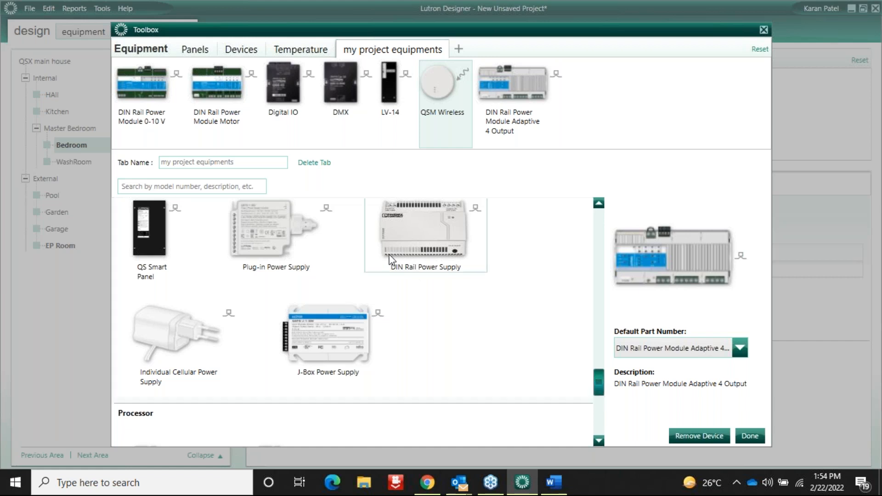
left_click(262, 228)
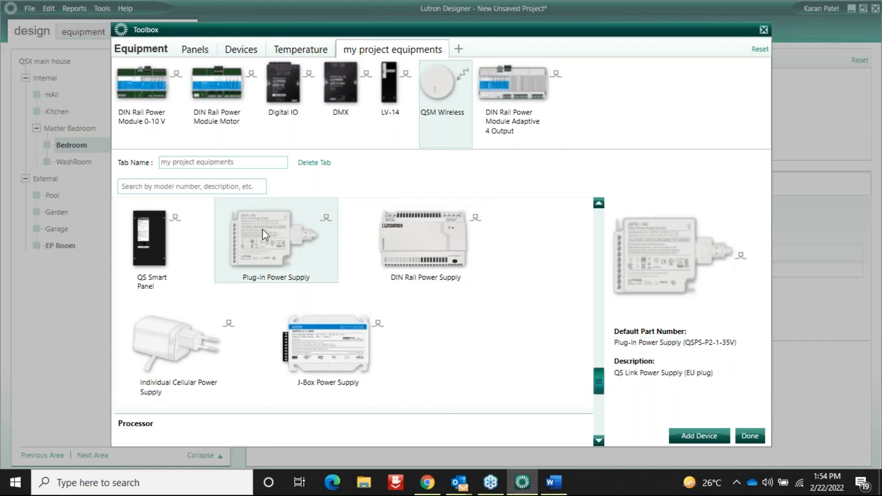
left_click(748, 437)
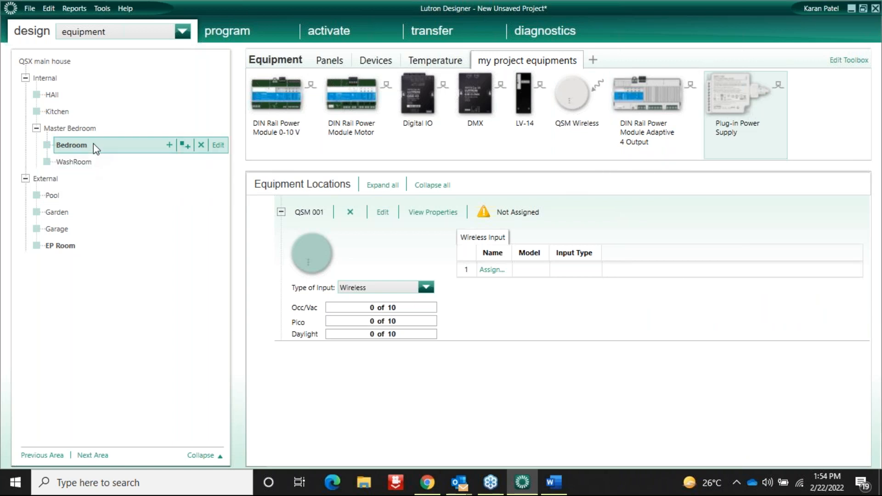
Add two Plug-in Power Supplies to the Bedroom and name the first one EAst.
left_click(712, 80)
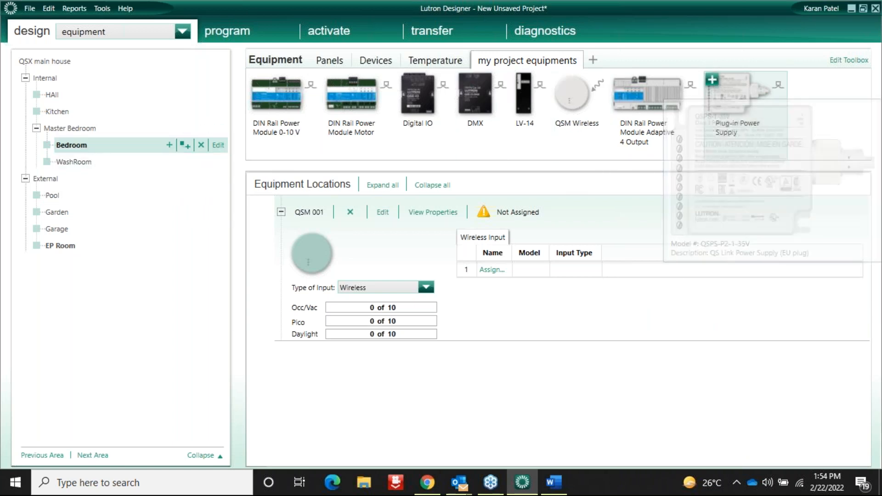
left_click(712, 81)
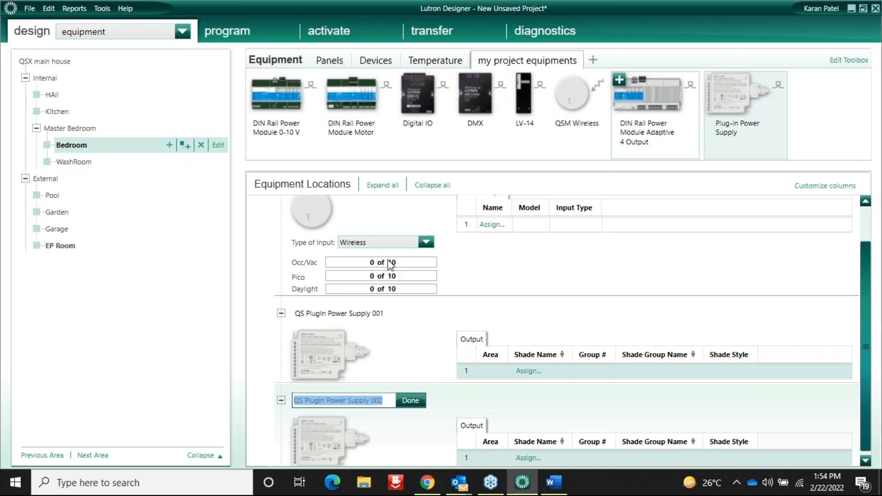
double_click(332, 314)
type("EAs")
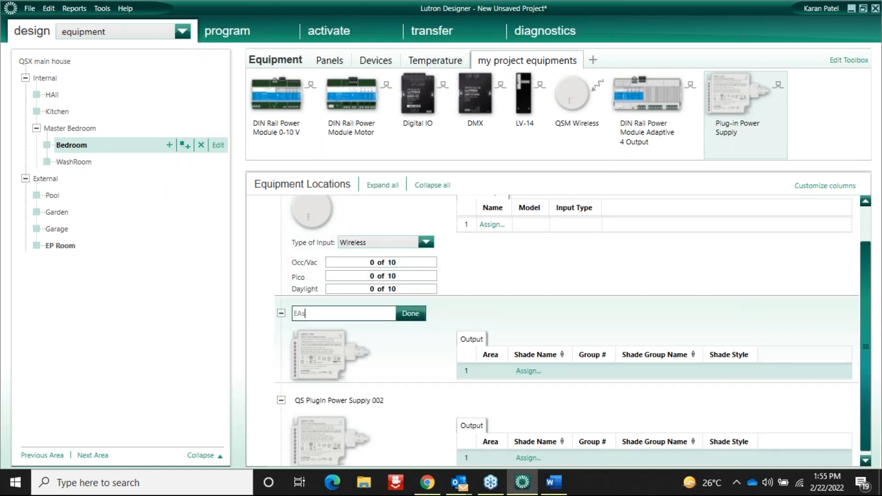
type("t")
key("Return")
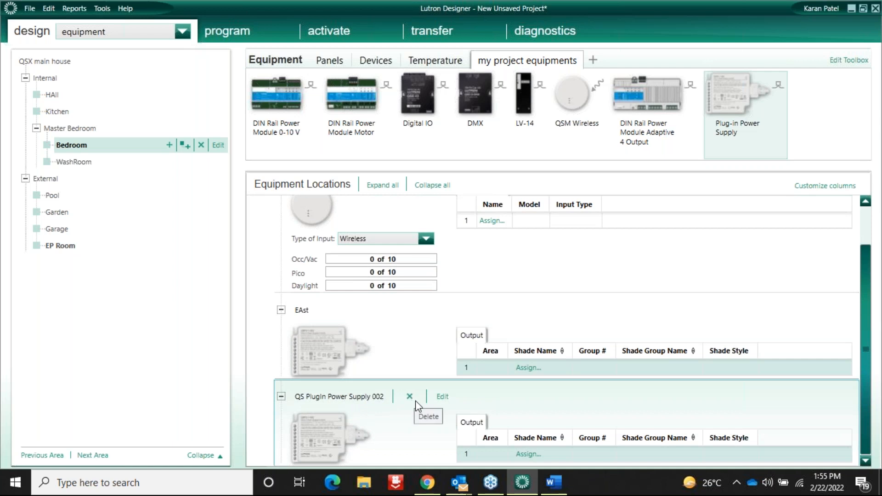
Name the second Bedroom power supply North and collapse all three Bedroom equipment entries.
left_click(441, 398)
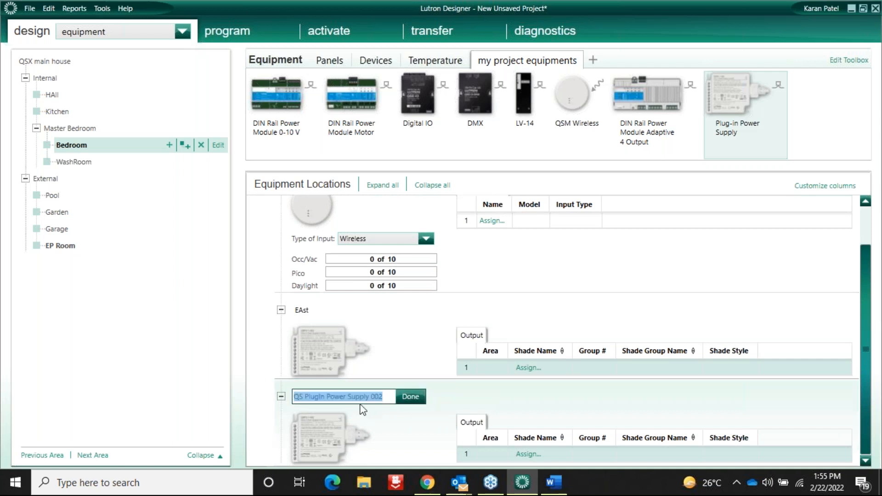
type("North")
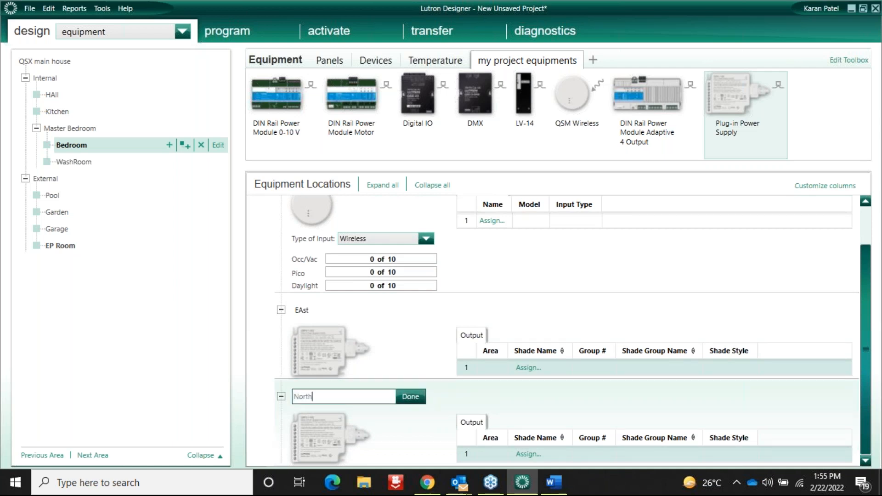
left_click(414, 397)
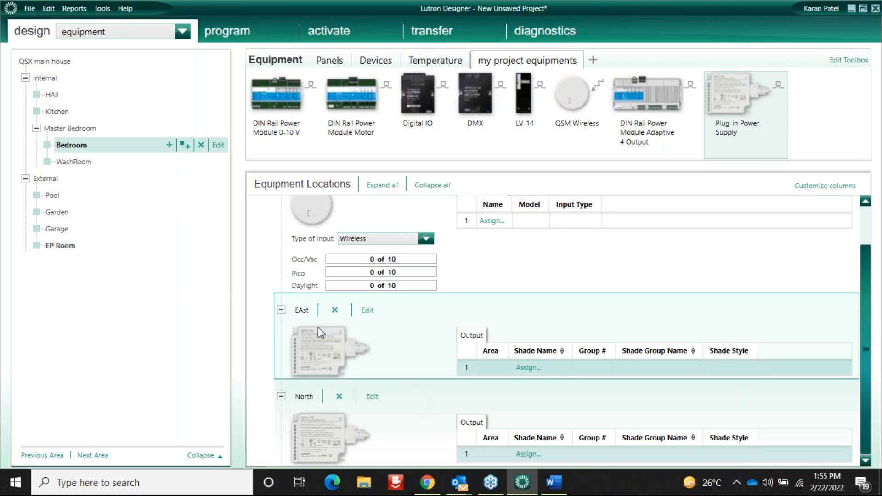
left_click(281, 311)
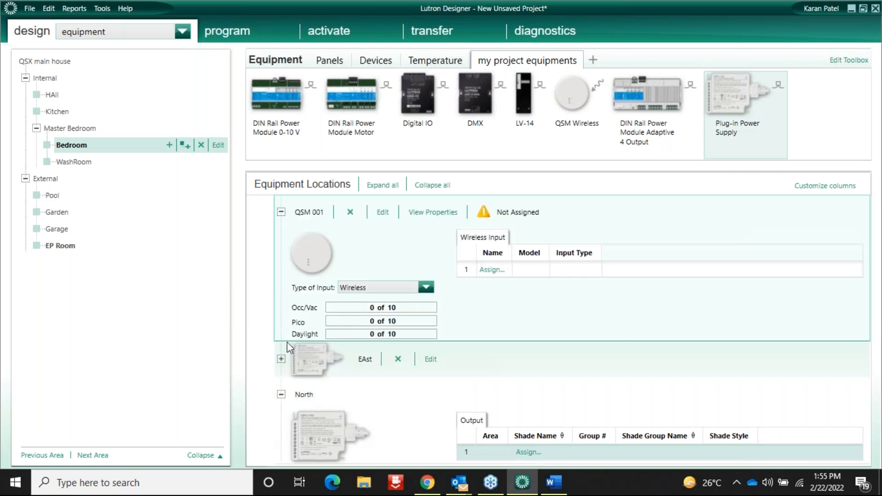
left_click(281, 394)
left_click(281, 212)
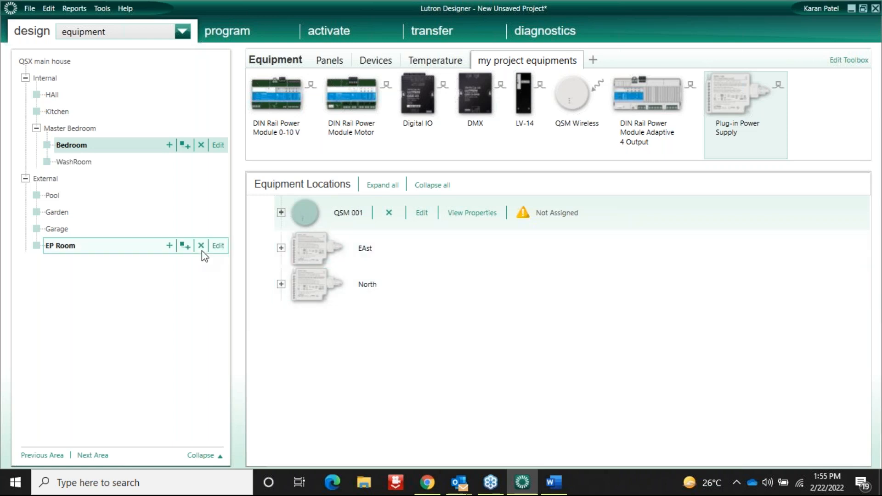
Select the EP Room, examine the Step 11 load assignment table in the QSX programming Word document, and return to Lutron Designer.
left_click(60, 247)
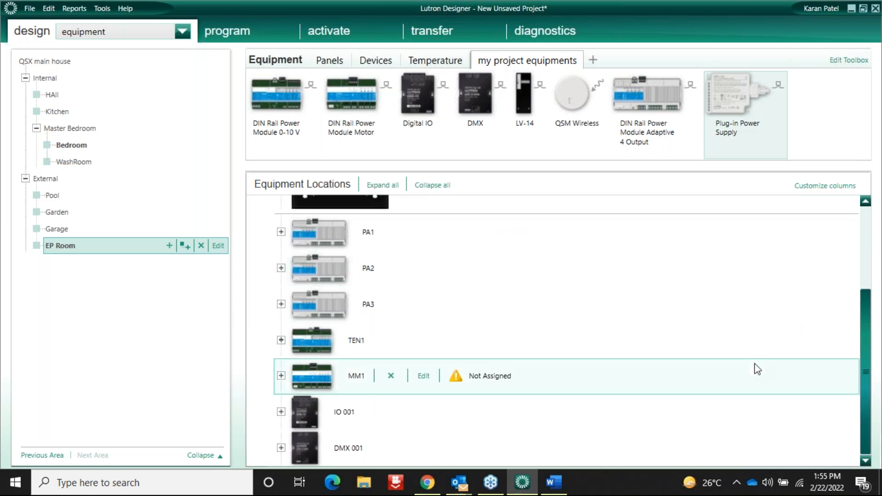
scroll(360, 315, "up", 2)
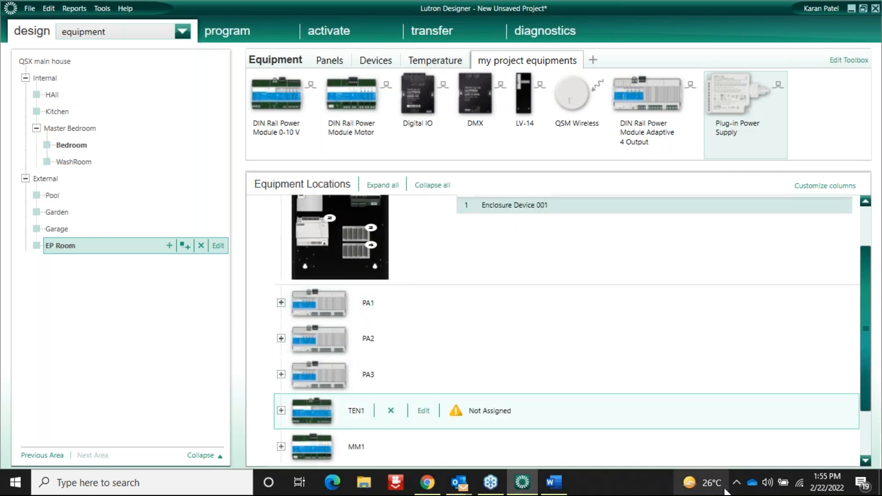
left_click(551, 482)
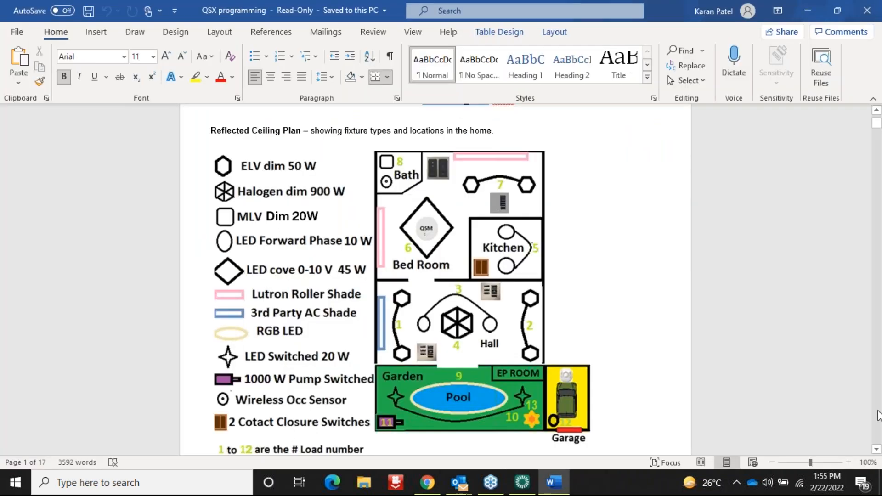
scroll(879, 418, "down", 20)
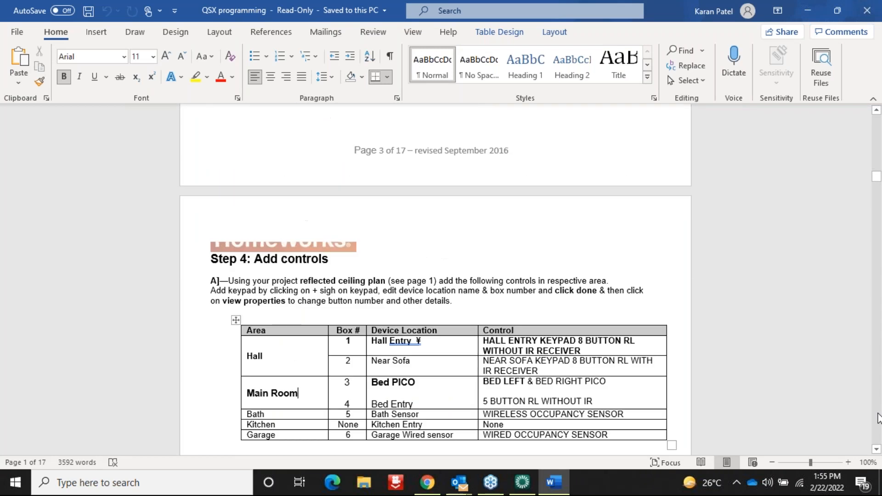
scroll(878, 418, "down", 20)
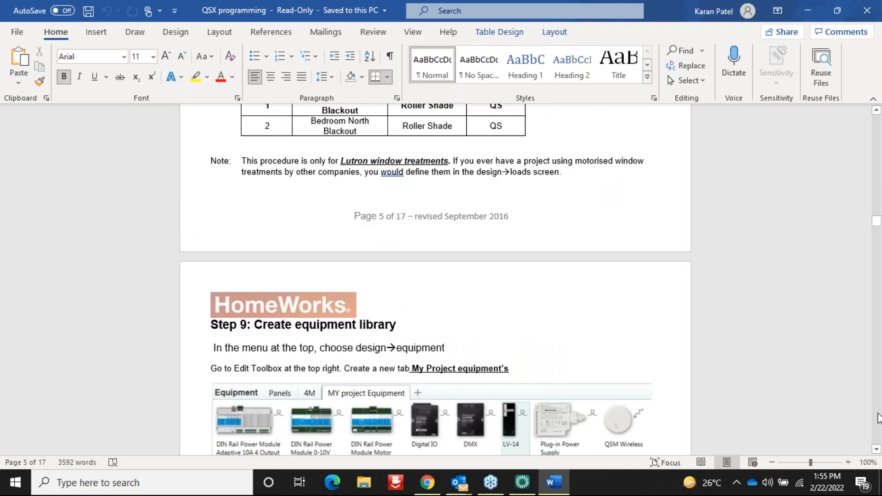
scroll(878, 418, "down", 10)
left_click(876, 450)
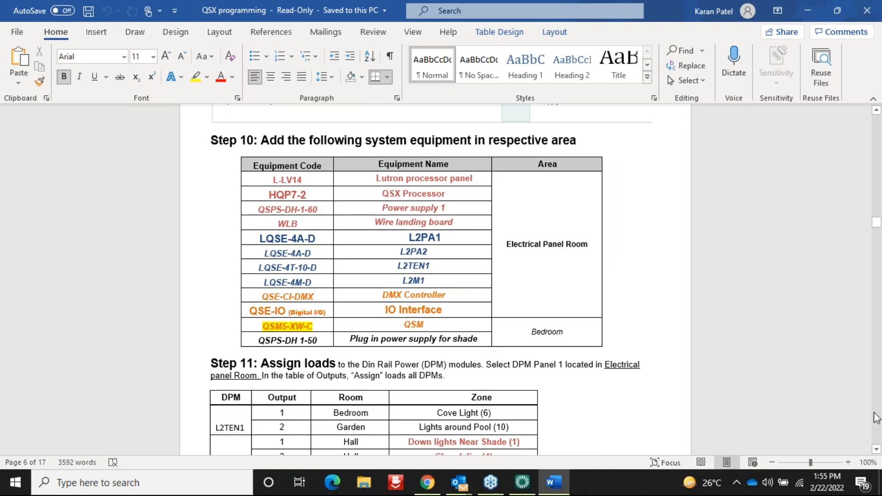
left_click(876, 450)
scroll(876, 450, "down", 5)
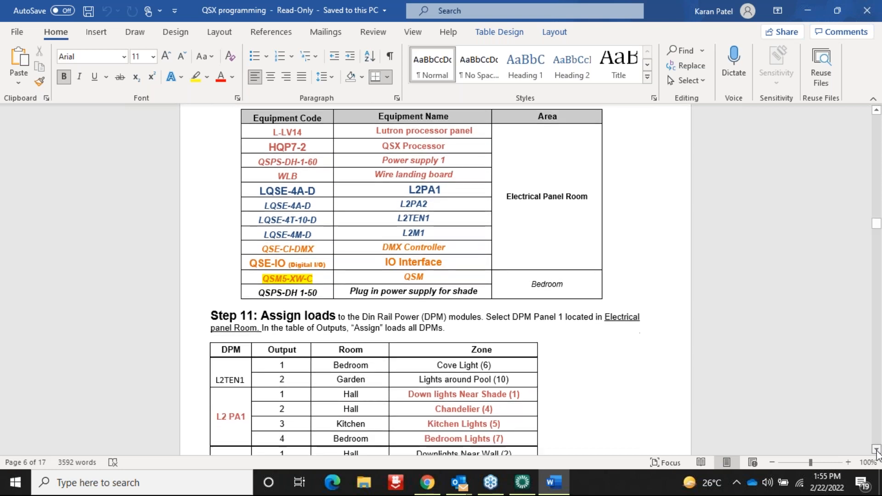
scroll(876, 450, "down", 2)
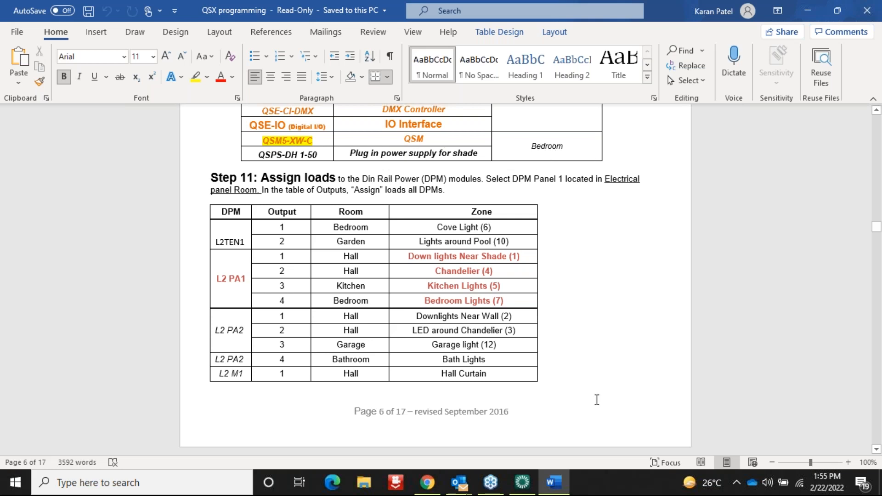
left_click(523, 483)
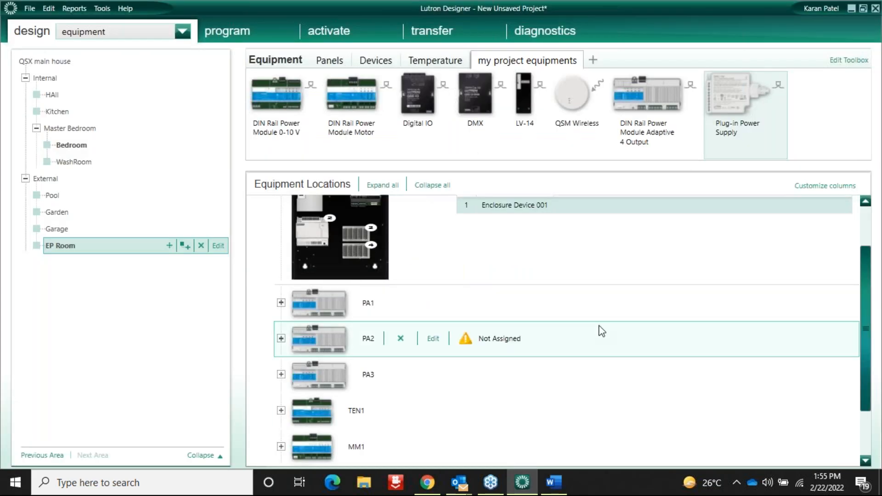
Assign the Bedroom Cove lights (6) to output 1 of module PA1 and view the output's interface columns.
left_click(866, 460)
left_click(866, 460)
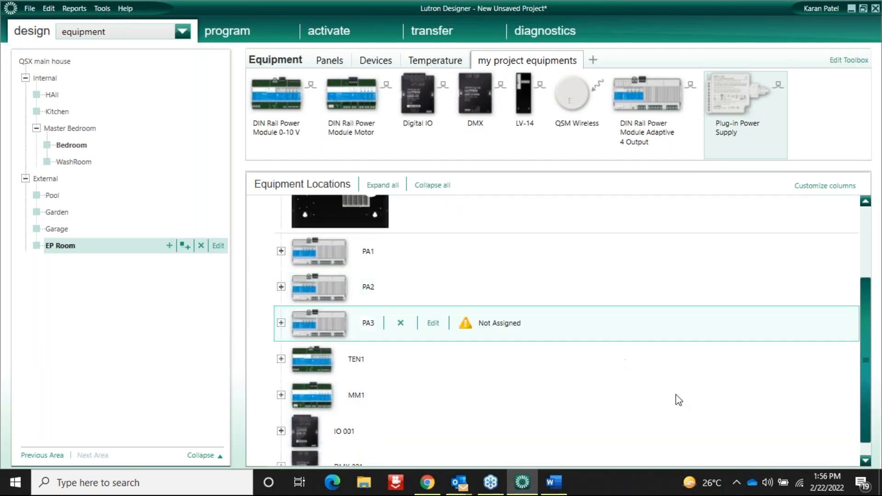
left_click(865, 462)
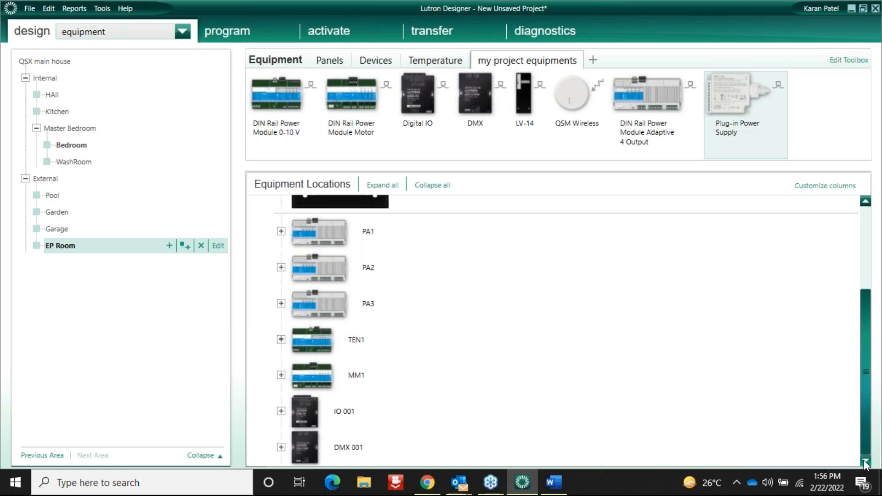
left_click(281, 231)
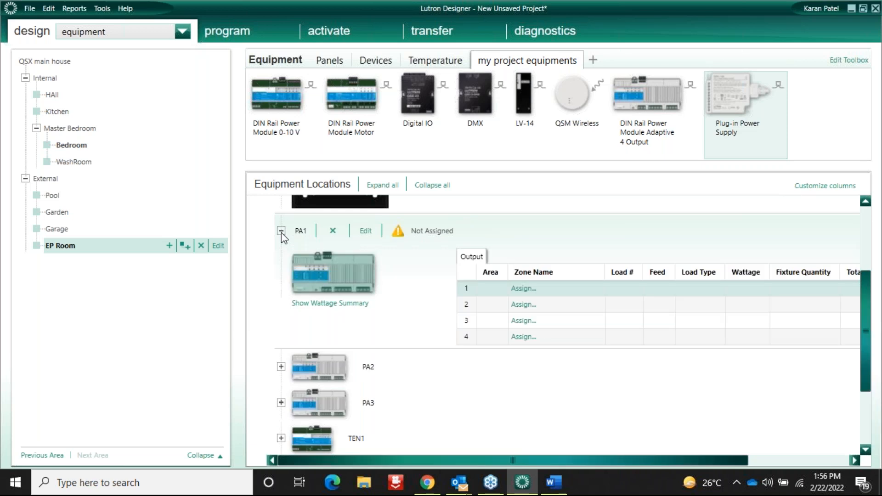
left_click(524, 289)
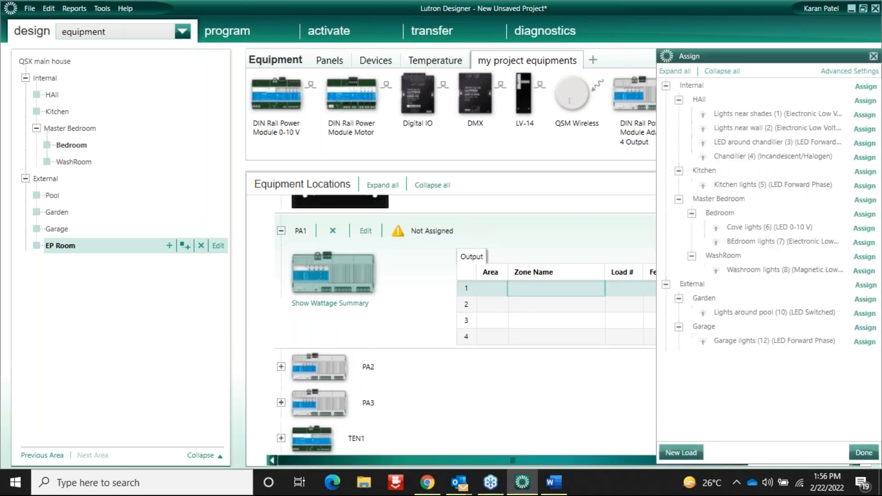
left_click_drag(768, 58, 474, 65)
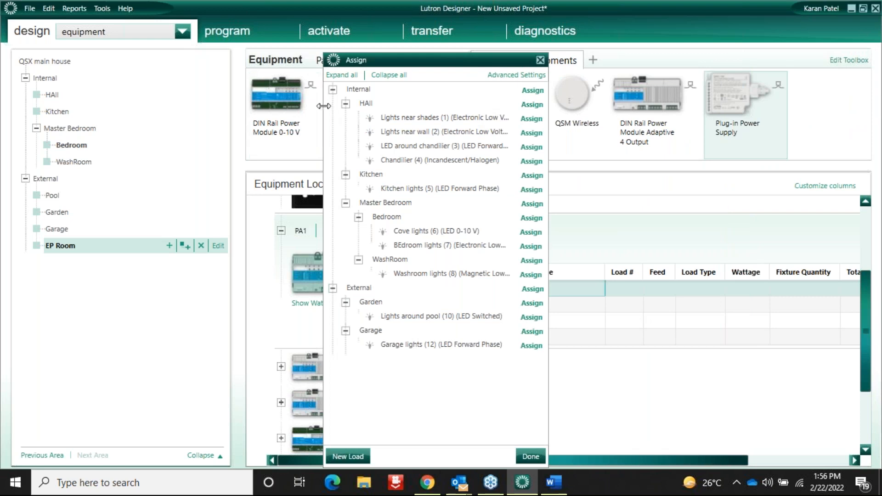
left_click_drag(323, 105, 85, 106)
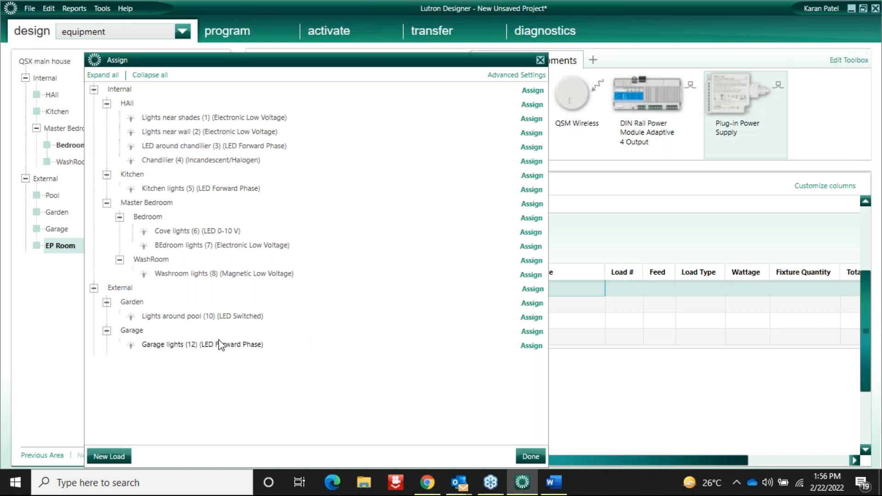
left_click(211, 234)
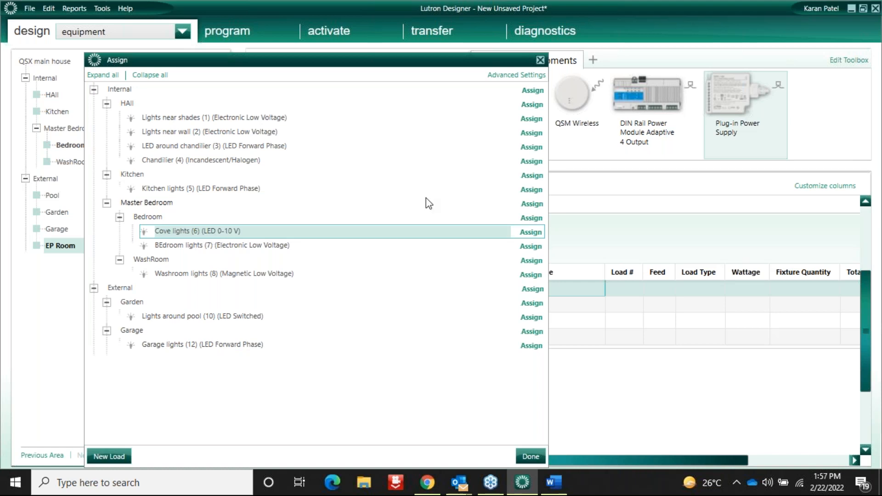
left_click(533, 233)
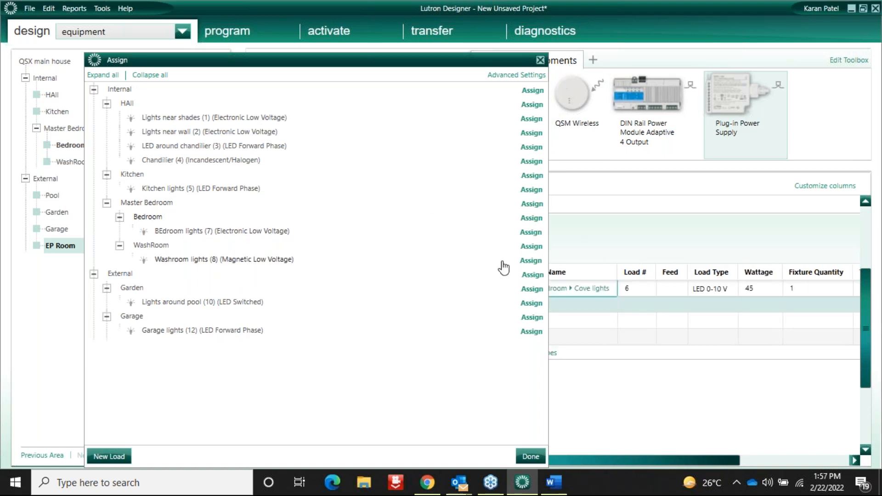
left_click(541, 61)
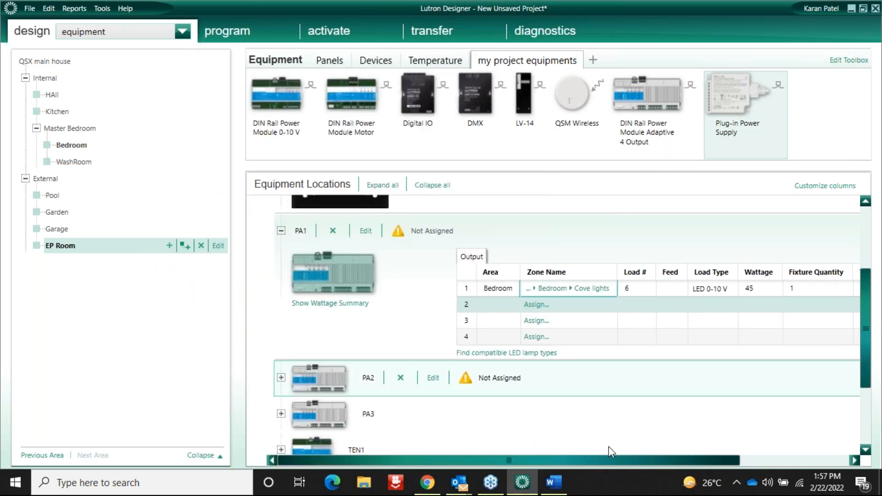
left_click_drag(598, 460, 743, 461)
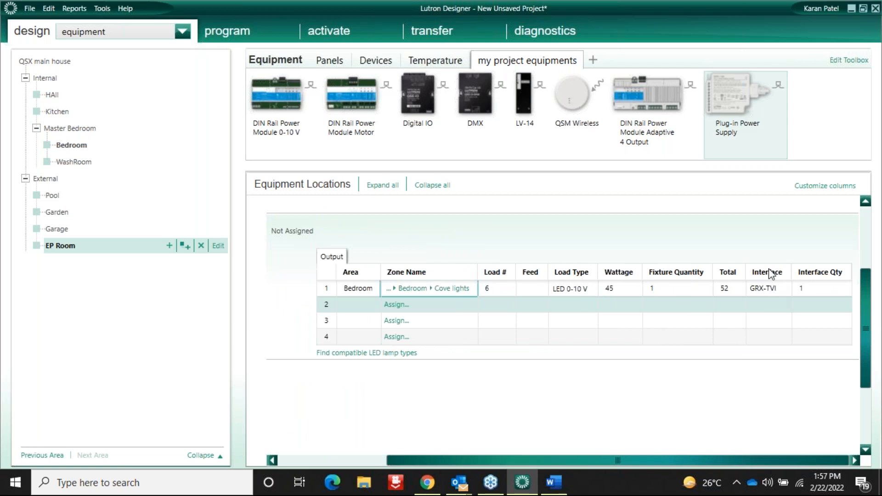
Unassign the Cove lights load from output 1 of module PA1.
right_click(511, 290)
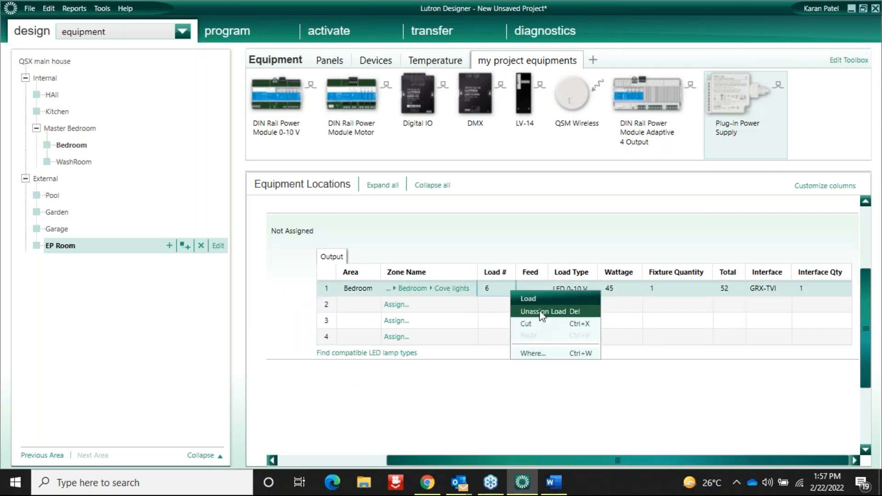
left_click(541, 311)
left_click(335, 459)
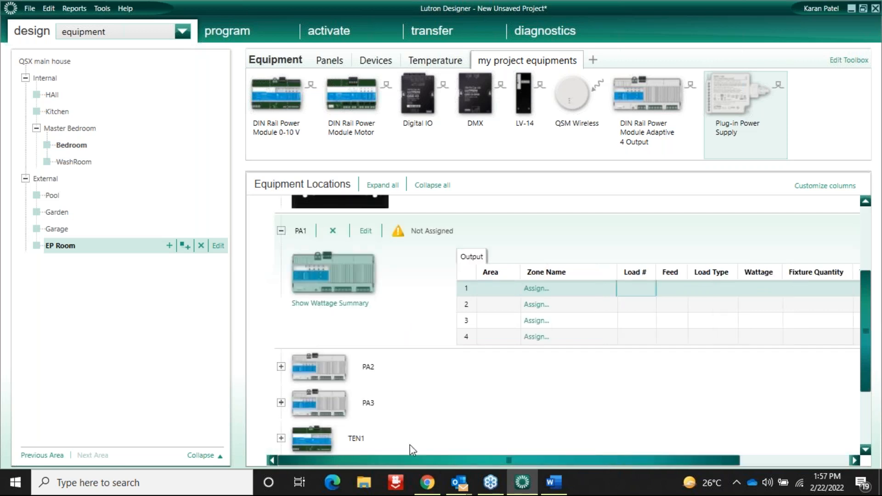
Check the Step 11 table in Word, and assign Cove lights (6) and Lights around pool (10) to outputs 1 and 2 of module TEN1.
scroll(869, 380, "down", 5)
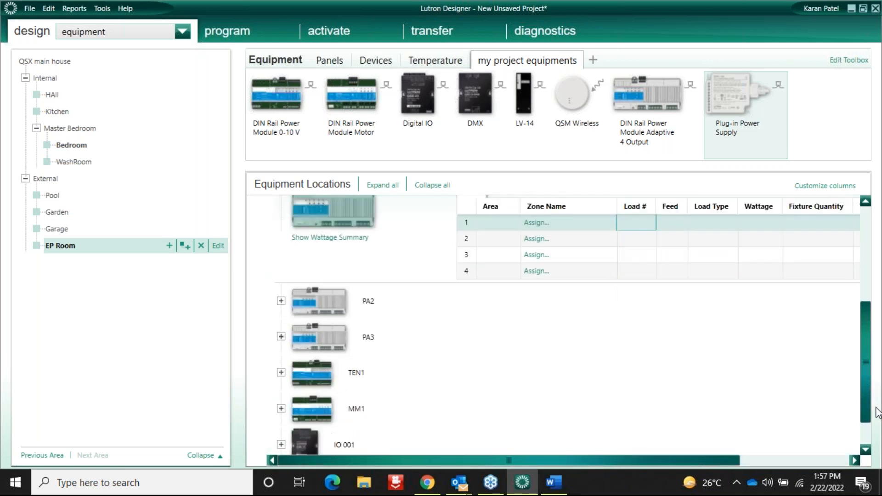
left_click(281, 328)
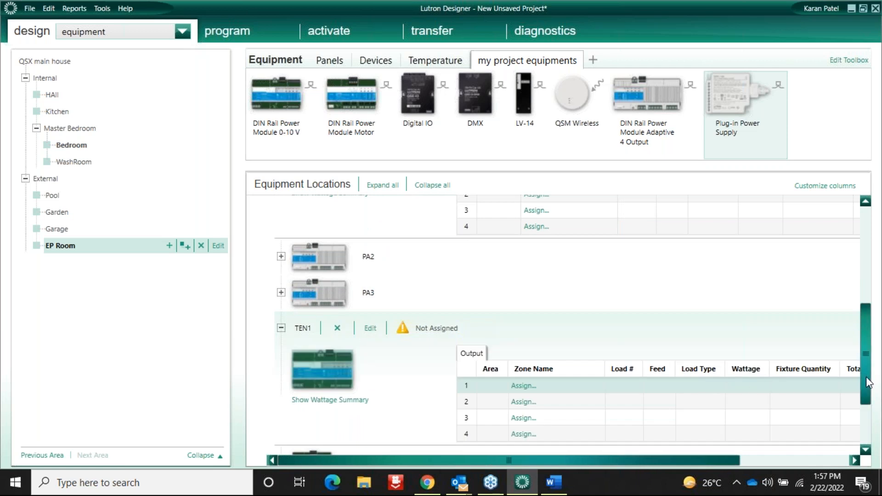
scroll(674, 391, "down", 4)
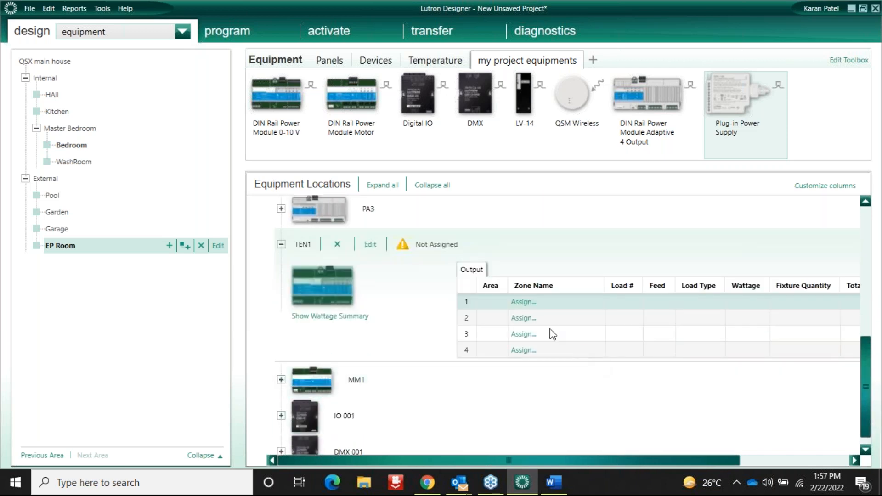
left_click(524, 303)
left_click(554, 483)
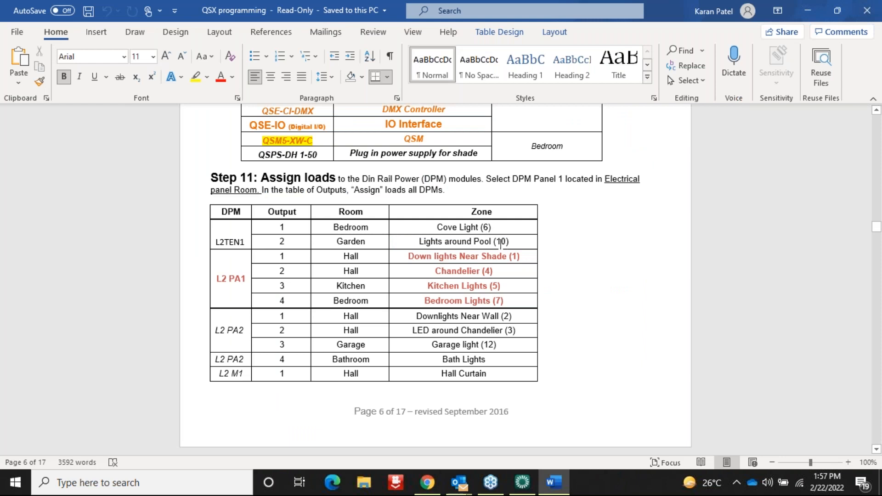
left_click(528, 486)
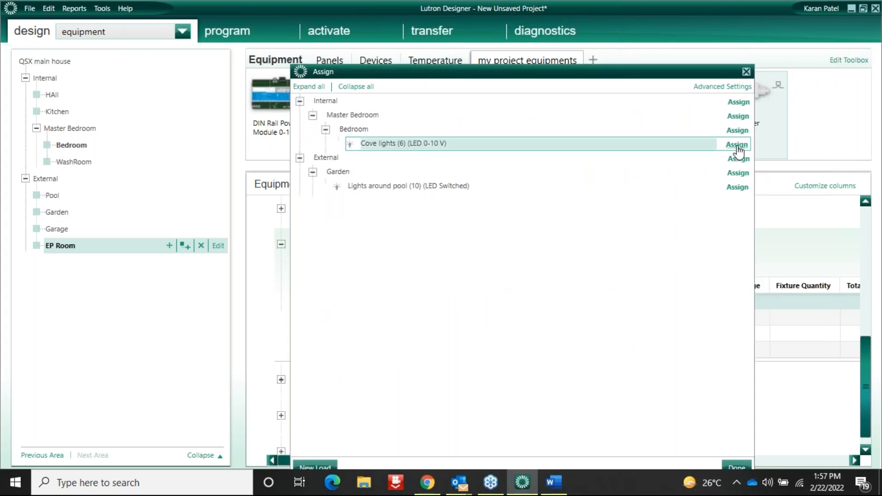
left_click(737, 145)
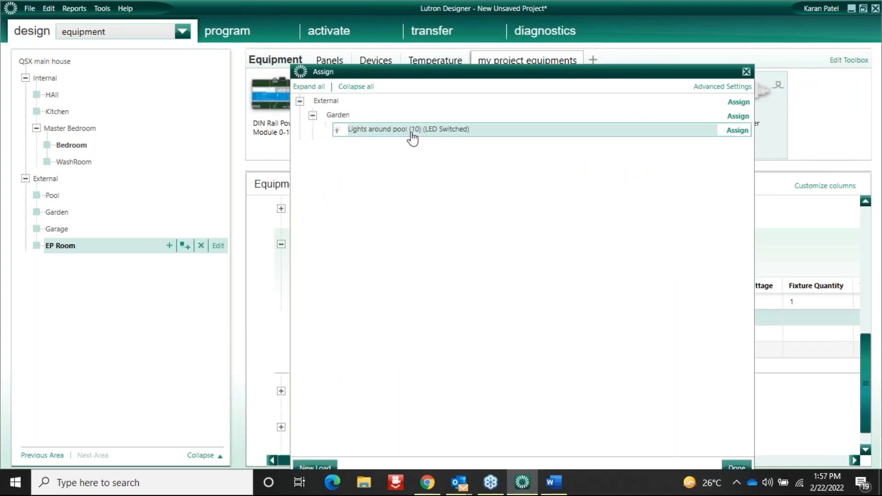
left_click(738, 131)
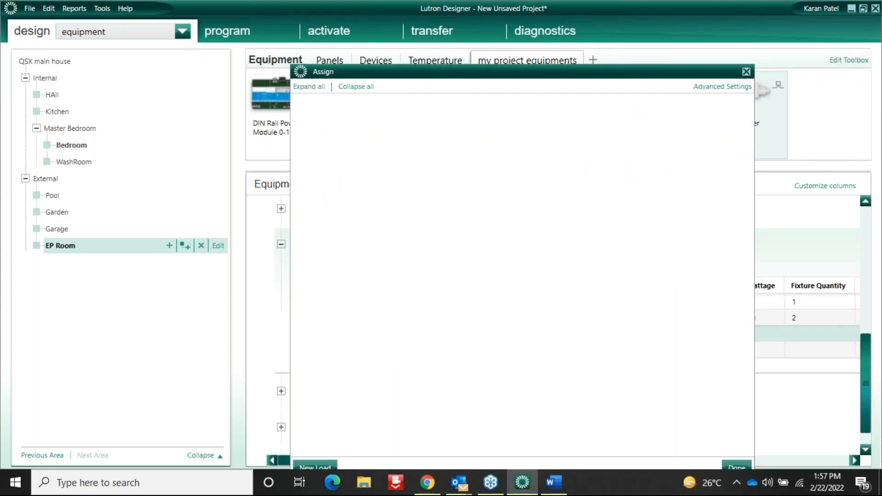
left_click(746, 72)
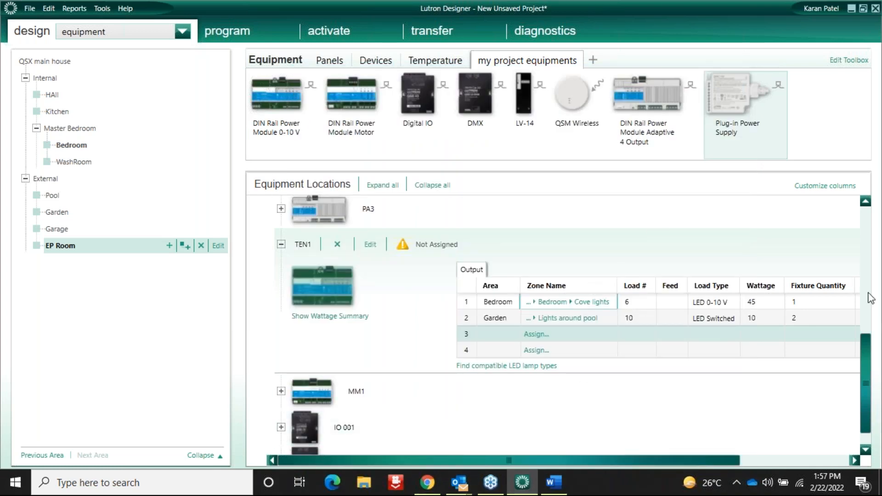
Check the PA1 loads in the Word document's Step 11 table and assign the Hall's Lights near shades (1) to output 1 of module PA1.
scroll(865, 349, "up", 2)
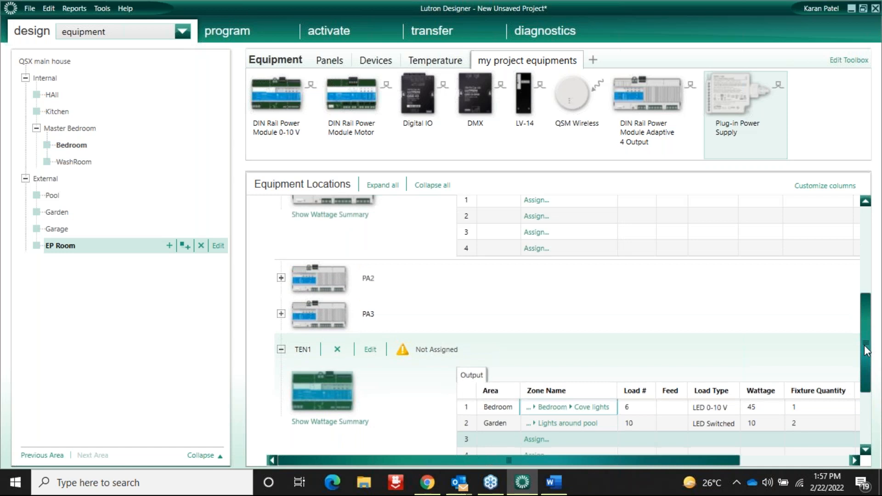
scroll(863, 348, "up", 2)
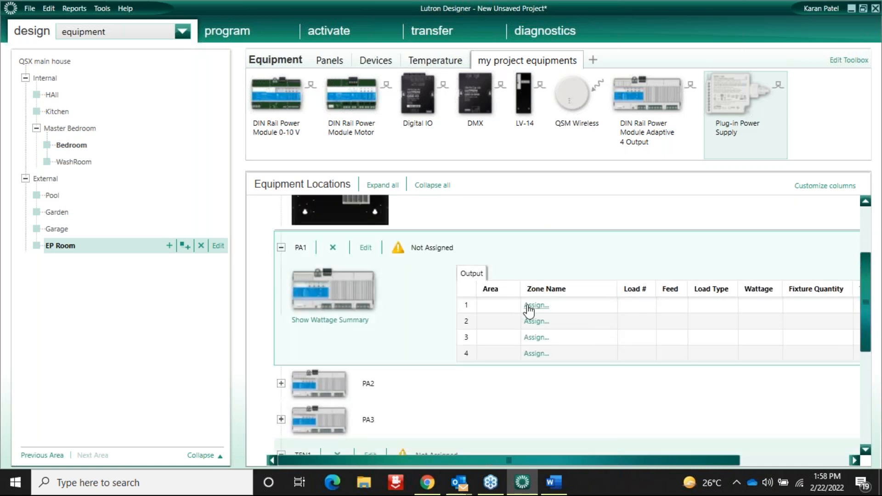
left_click(529, 306)
left_click_drag(762, 61, 423, 66)
left_click(553, 482)
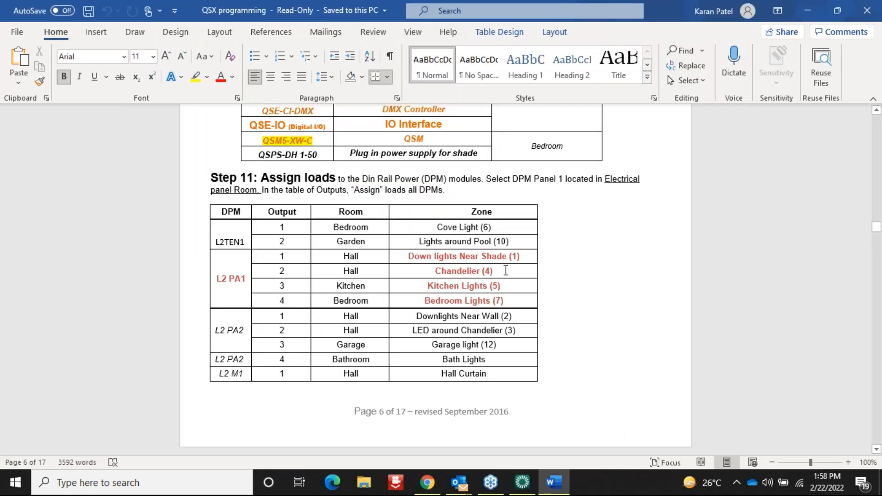
left_click(522, 482)
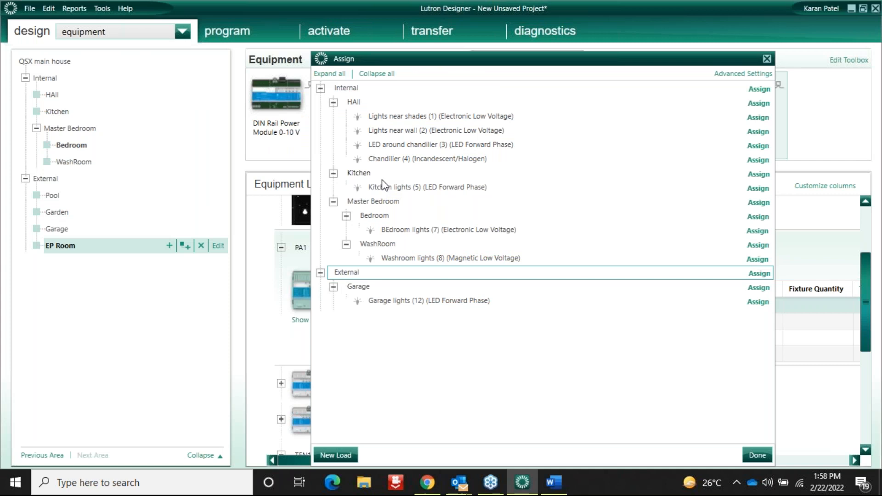
left_click(451, 117)
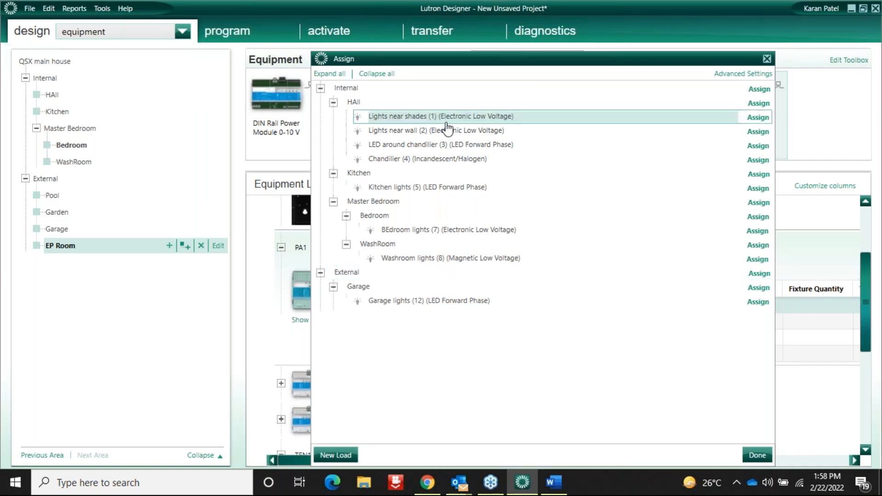
left_click(758, 119)
Assign Kitchen lights (5), Chandilier (4) and BEdroom lights (7) to outputs 2, 3 and 4 of module PA1.
left_click(425, 173)
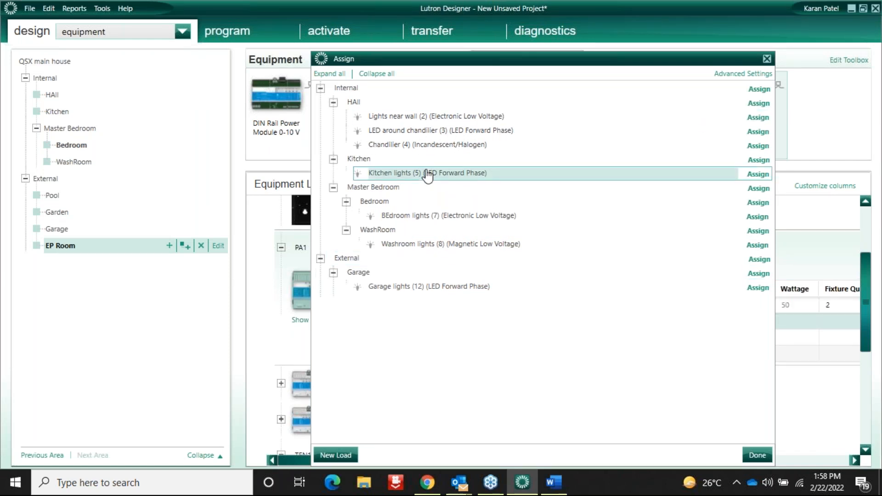
left_click(758, 174)
left_click(421, 145)
left_click(758, 145)
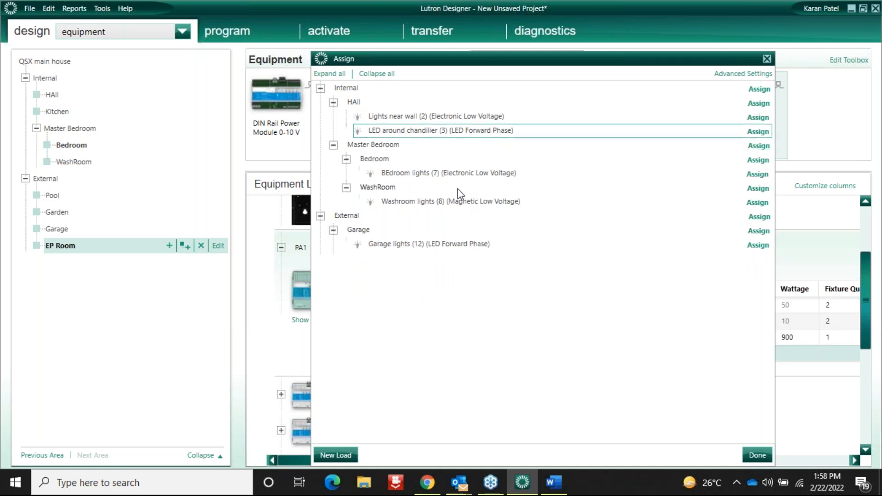
left_click(456, 177)
left_click(758, 174)
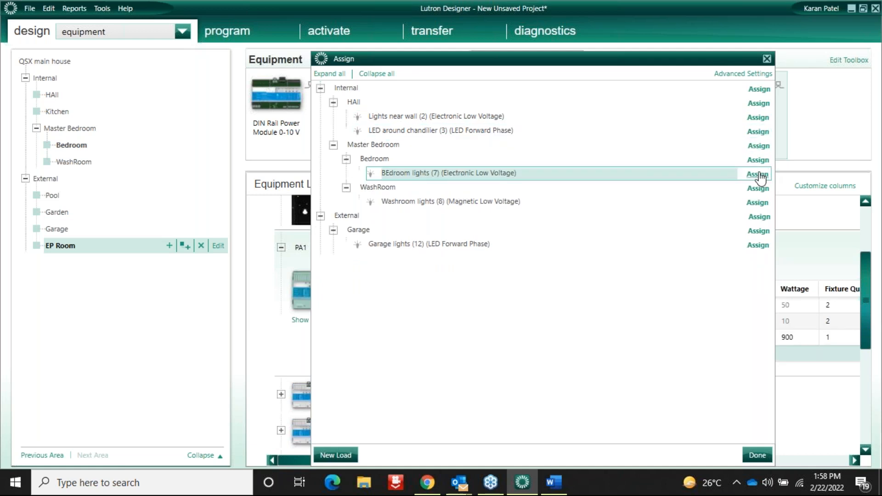
key("alt+Tab")
key("alt+Tab")
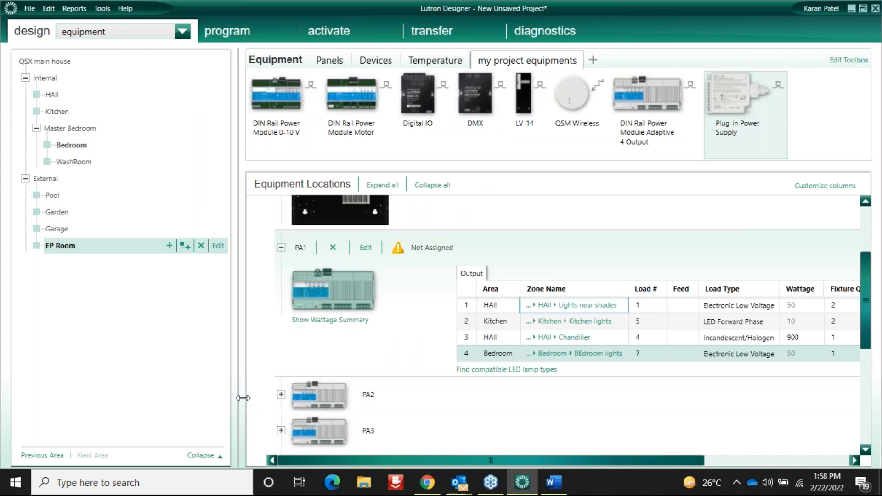
Check the PA2 loads in the Word document's Step 11 table and assign the Hall's Lights near wall (2) to output 1 of module PA2.
left_click(281, 395)
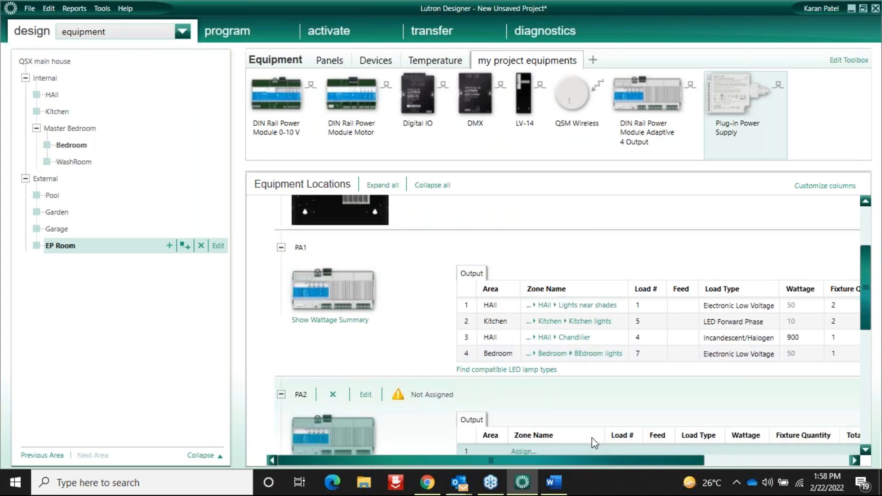
left_click(865, 449)
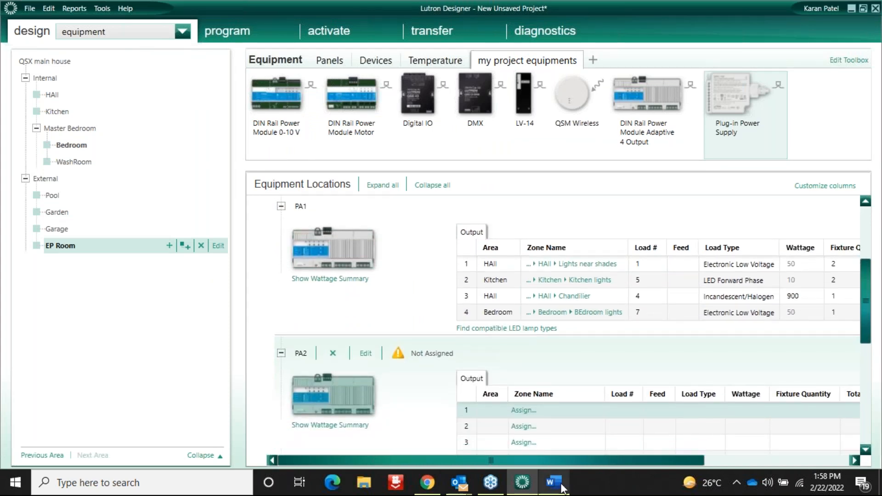
left_click(554, 483)
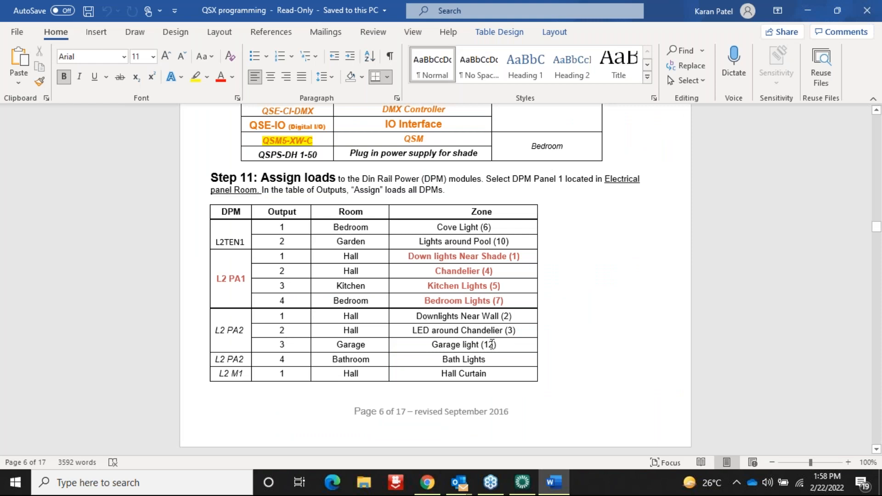
left_click(522, 482)
left_click(524, 412)
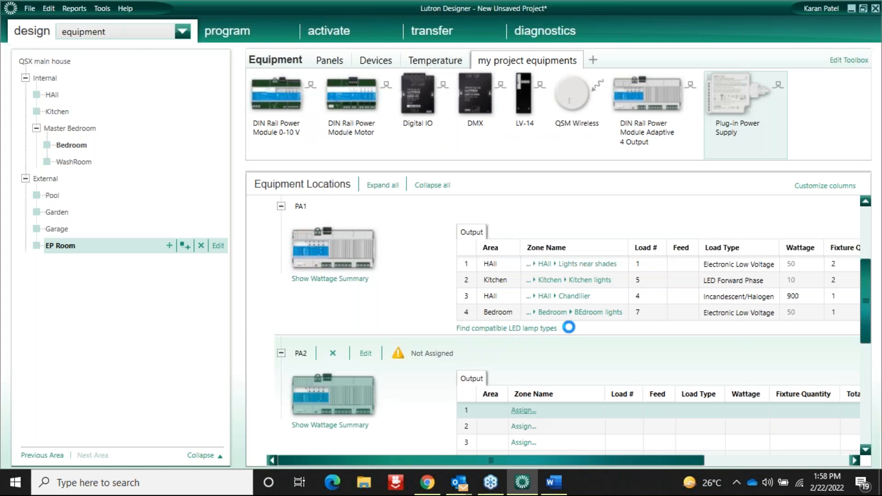
left_click_drag(765, 55, 430, 61)
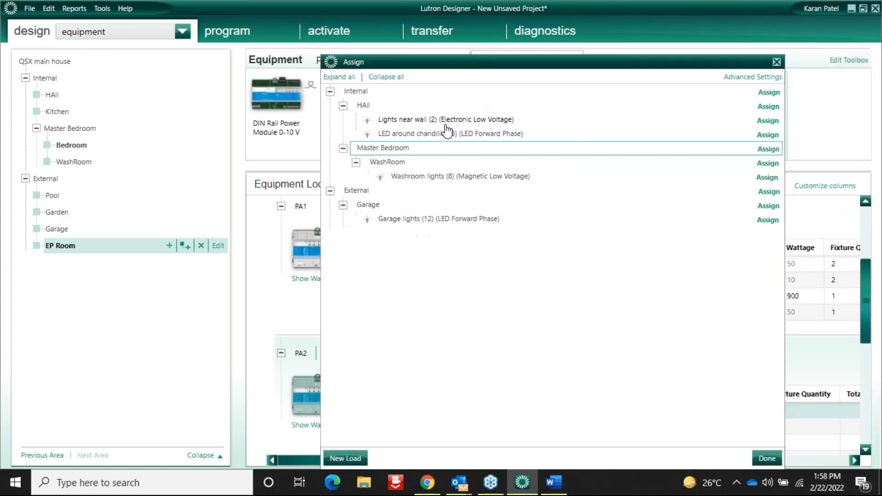
left_click(438, 121)
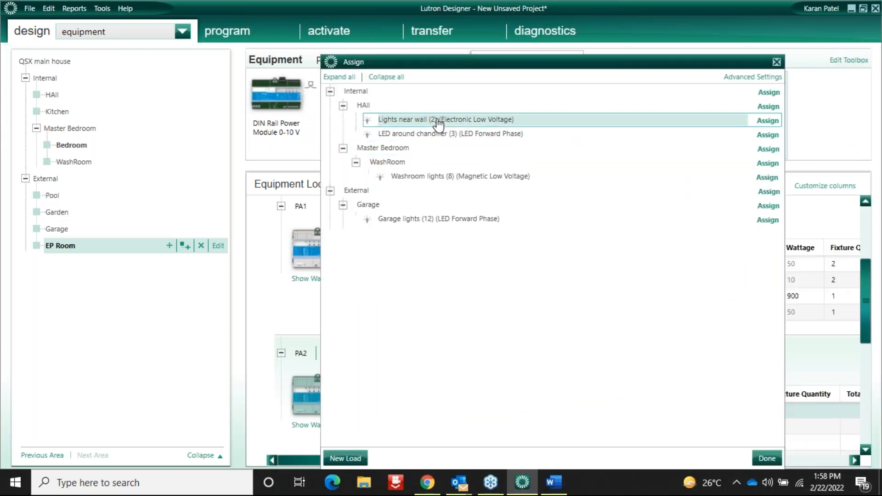
left_click(768, 121)
Assign LED around chandilier (3) and Garage lights (12) to outputs 2 and 3 of module PA2, and close the assignment list.
left_click(469, 121)
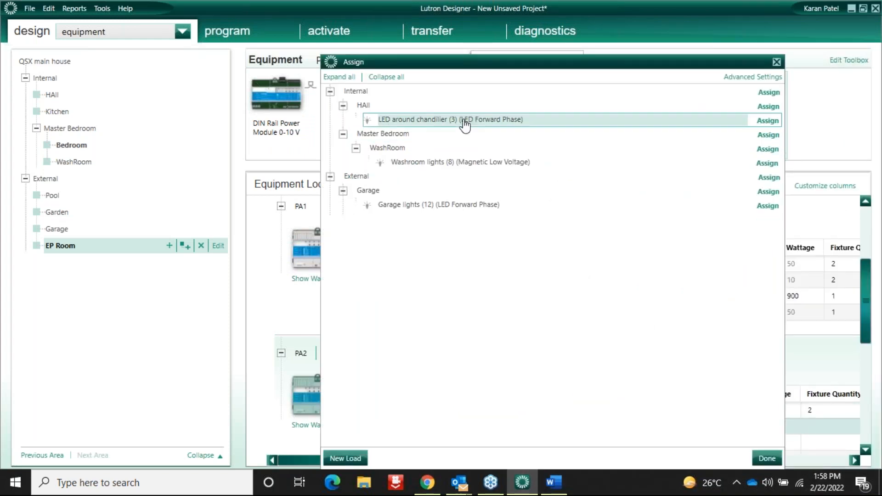
left_click(768, 121)
left_click(451, 177)
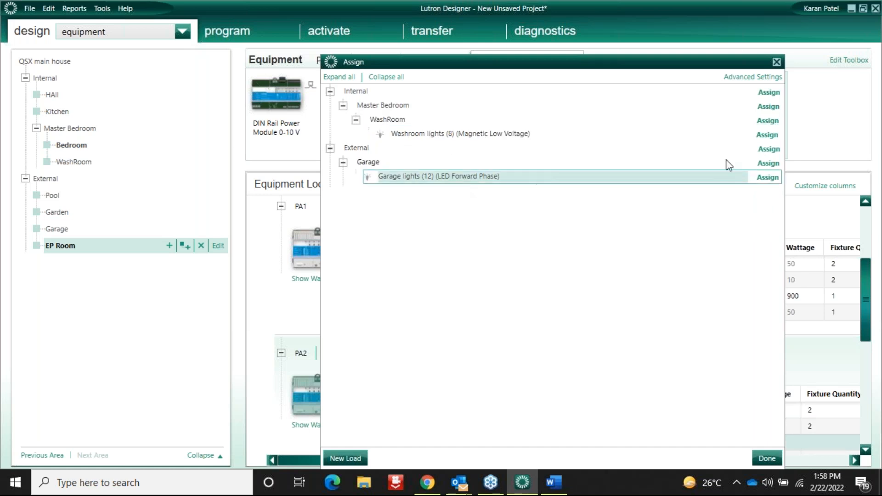
left_click(768, 178)
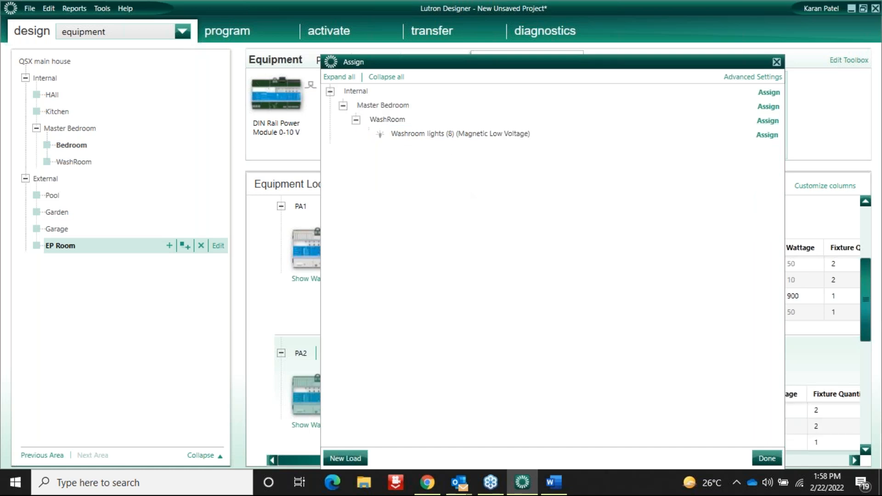
left_click(777, 63)
Assign the Washroom lights (8) to output 1 of module PA3 and close the assignment list.
left_click(865, 451)
scroll(867, 455, "down", 5)
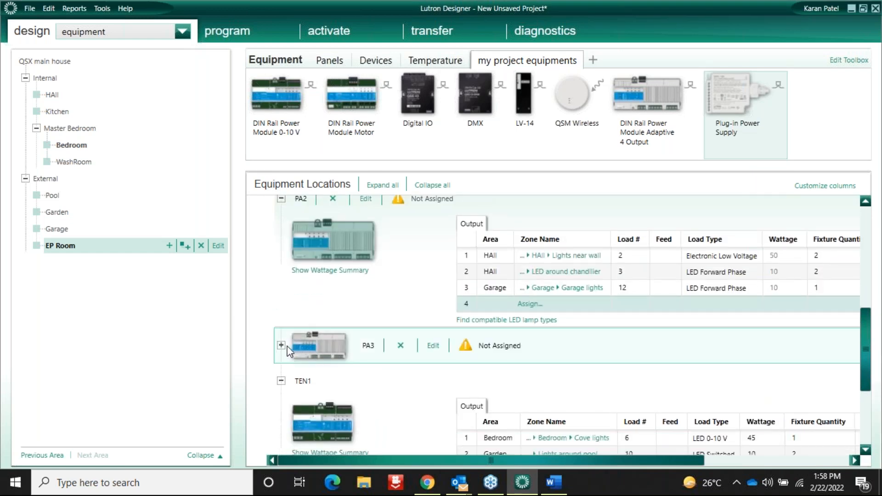
left_click(281, 345)
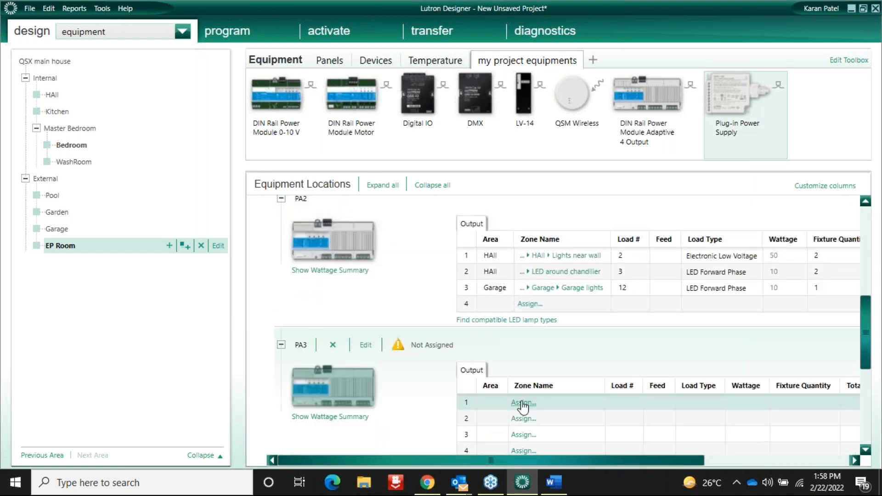
left_click(521, 403)
left_click_drag(769, 54, 425, 79)
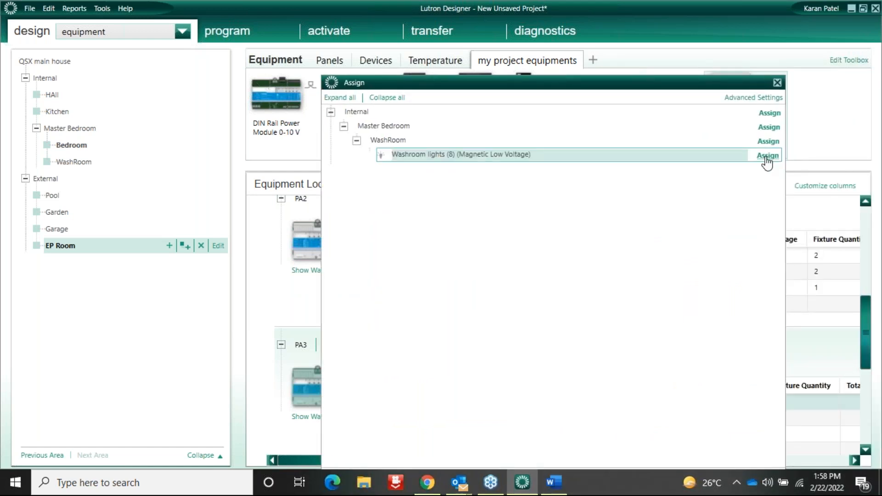
left_click(767, 155)
left_click(777, 83)
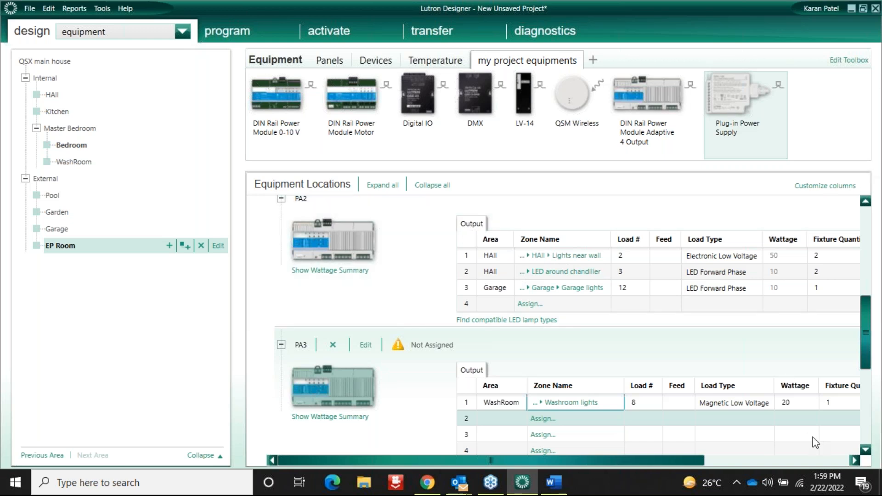
Generate the project's Report Package and examine its Bill of Materials.
left_click_drag(868, 373, 872, 313)
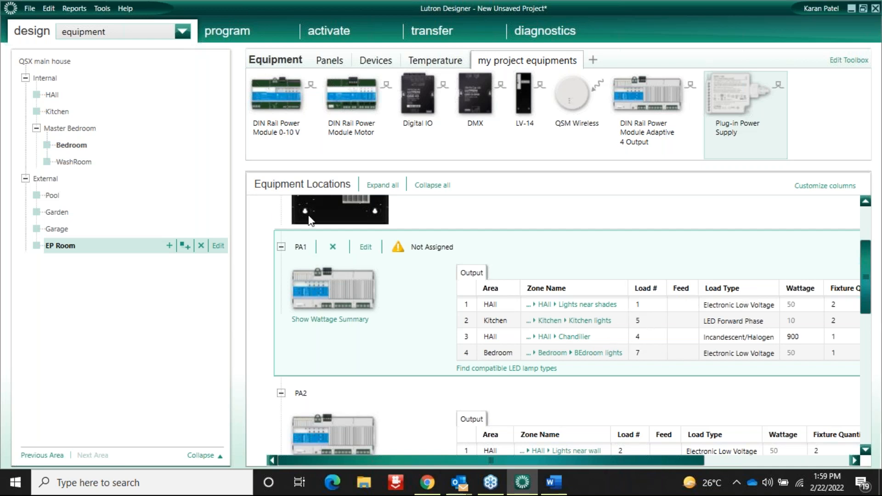
left_click(79, 9)
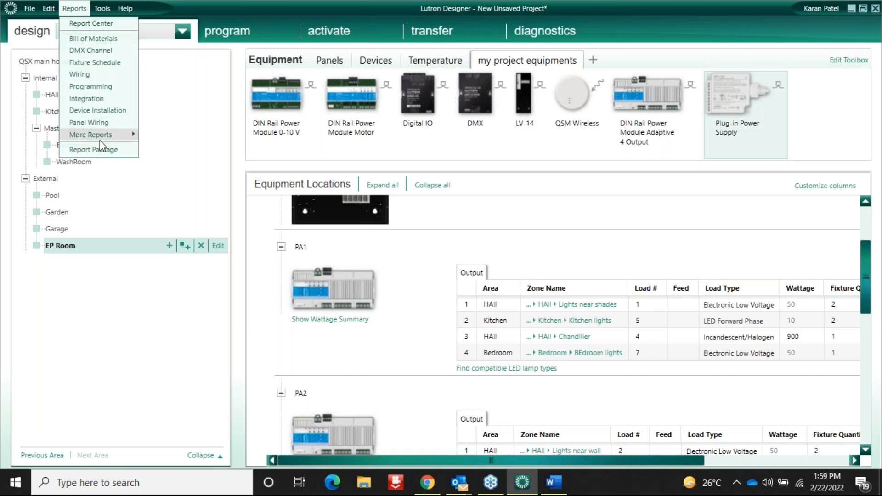
mouse_move(100, 140)
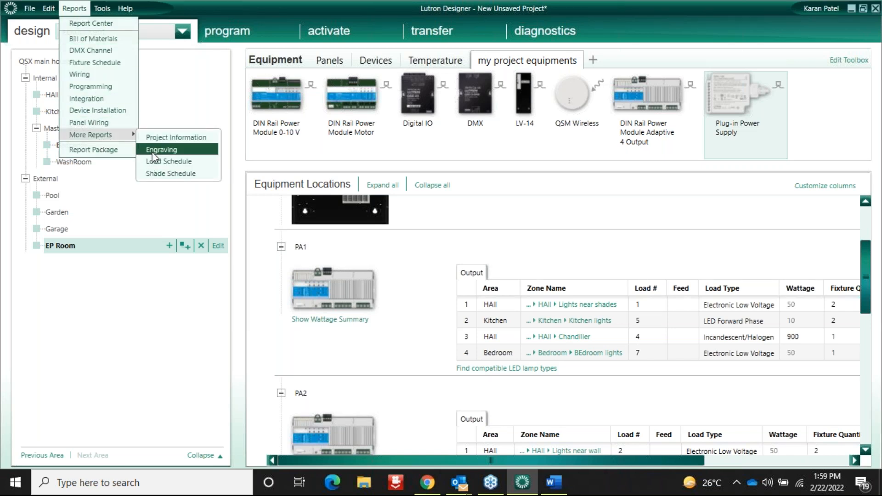
left_click(112, 150)
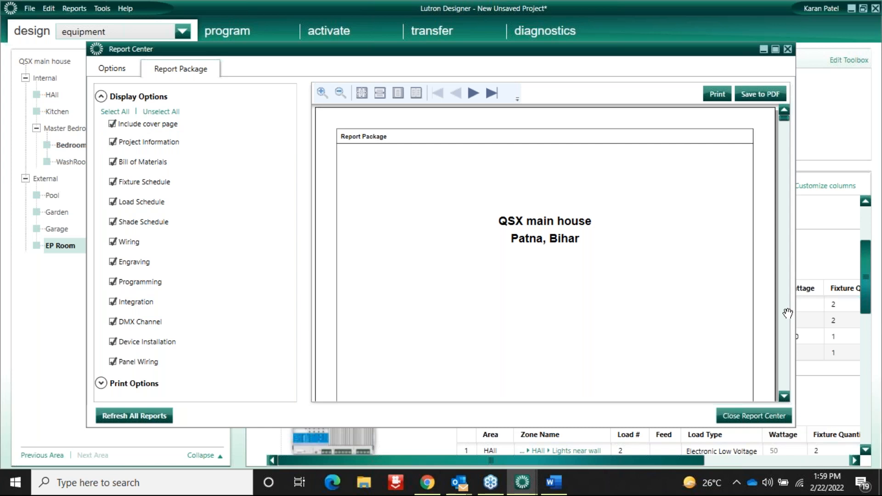
scroll(787, 314, "down", 10)
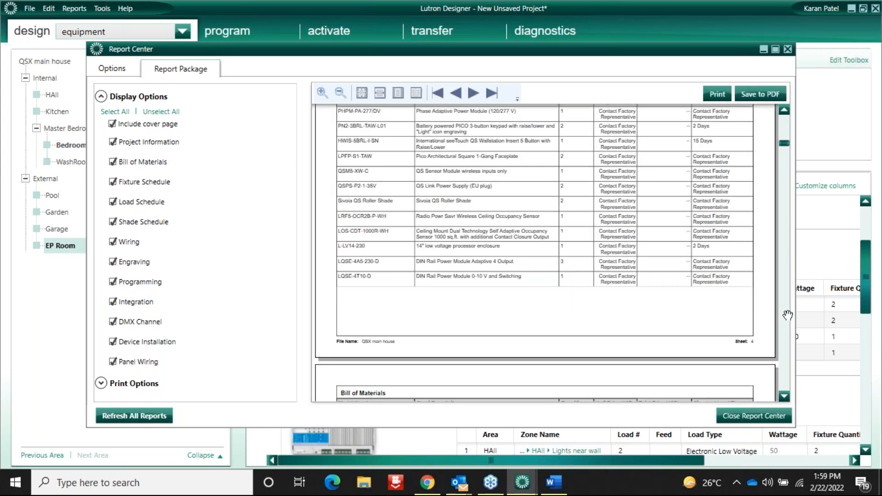
Review the report package's fixture, load and shade schedules, and examine the wiring table of module PA1 up close.
scroll(788, 335, "down", 10)
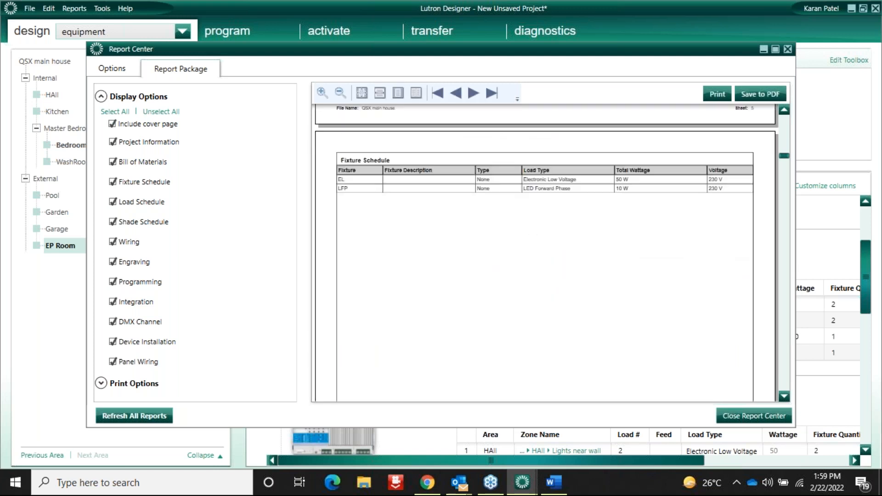
scroll(546, 252, "down", 5)
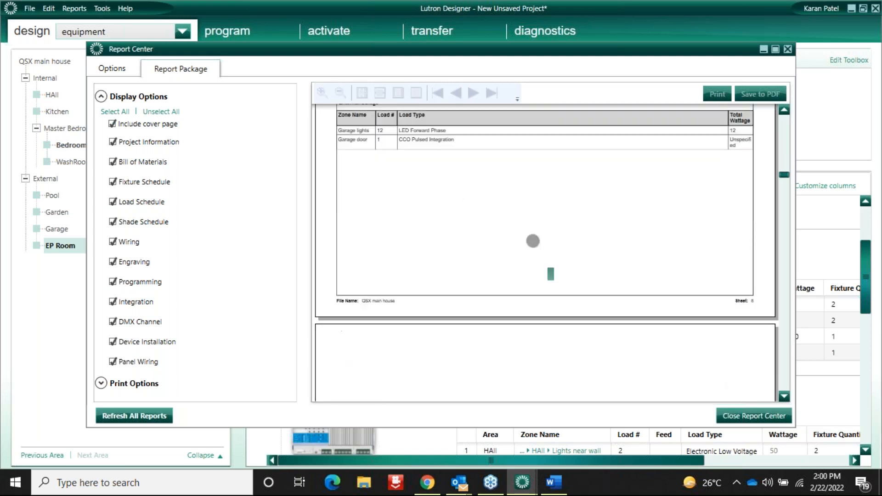
scroll(545, 252, "down", 5)
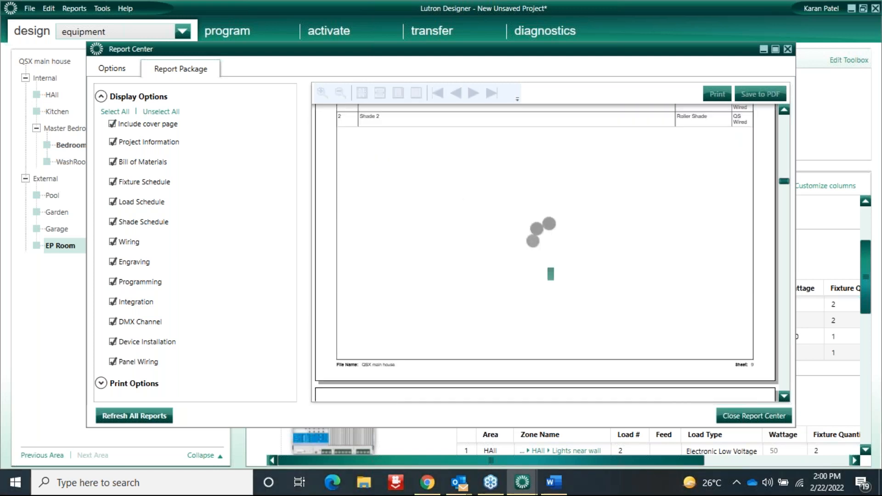
scroll(545, 252, "down", 5)
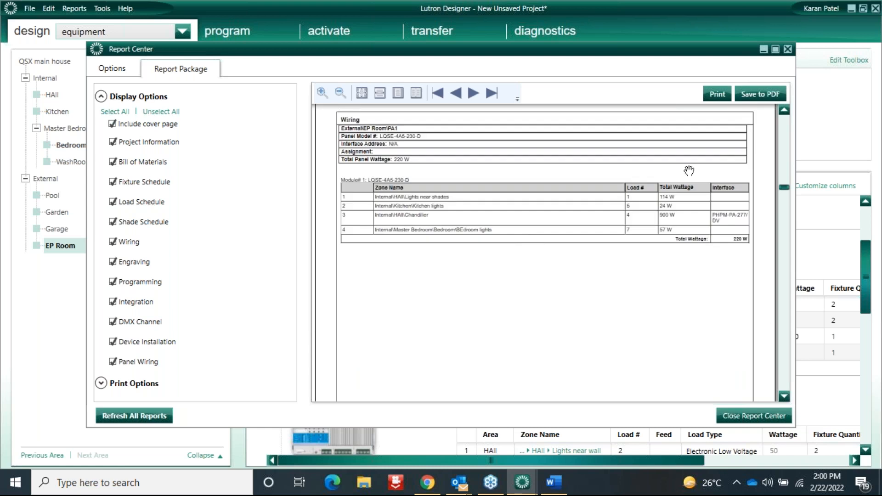
left_click(322, 97)
left_click(322, 97)
left_click(323, 97)
left_click_drag(524, 396, 358, 397)
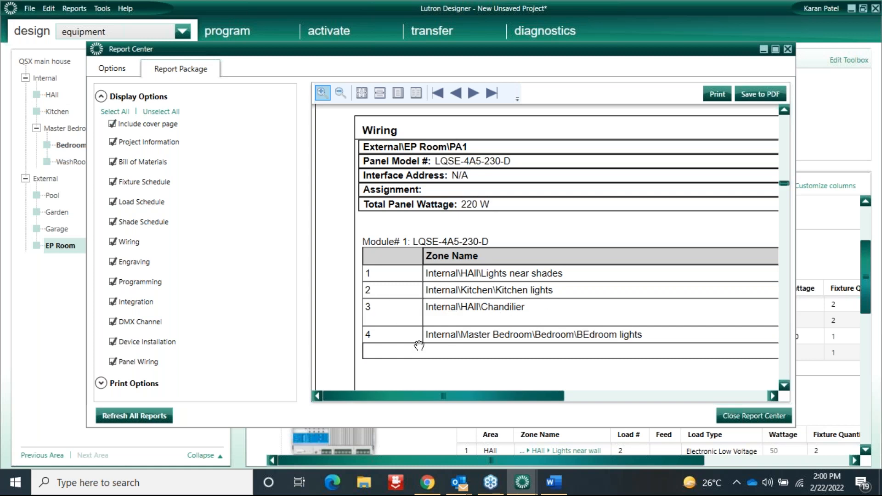
left_click_drag(527, 396, 651, 396)
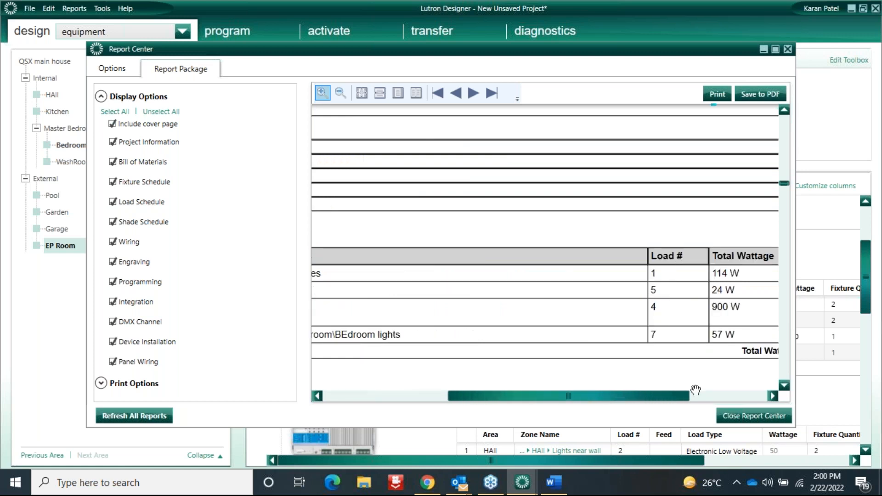
left_click_drag(669, 401, 537, 404)
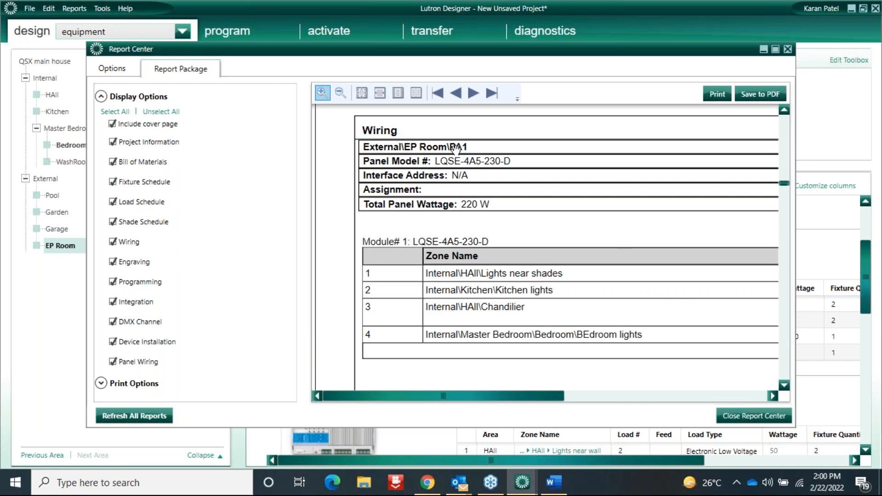
Examine the wiring tables of modules PA2 and PA3 in the report package and close the Report Center.
left_click(784, 354)
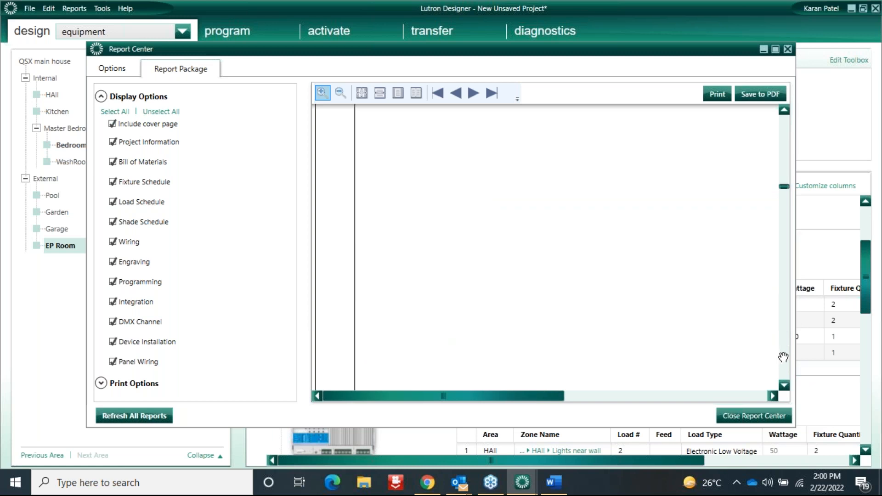
left_click(783, 354)
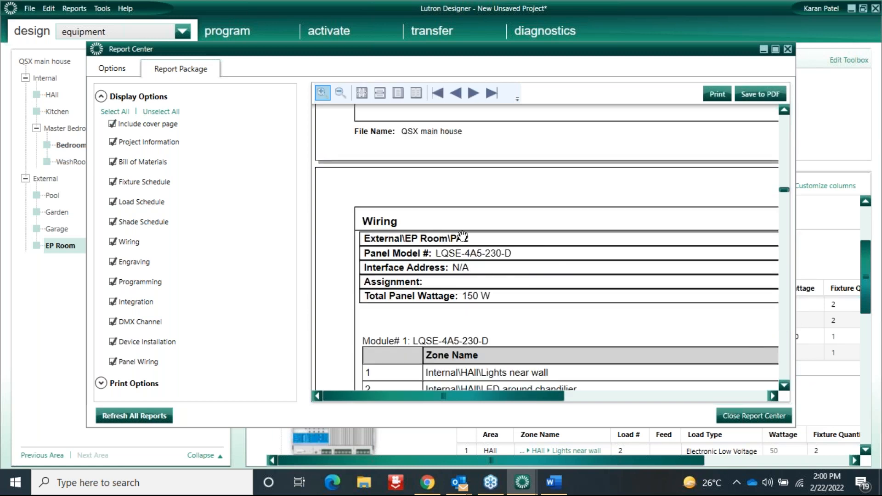
left_click(783, 363)
left_click(784, 363)
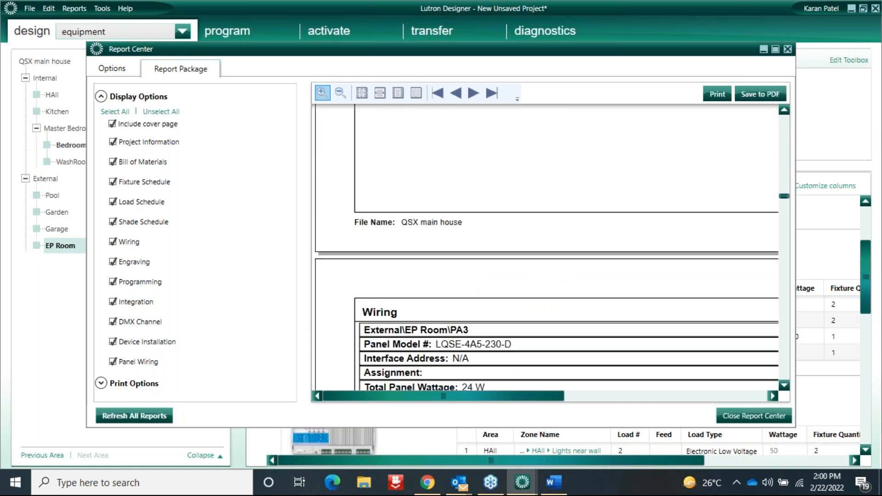
left_click(784, 363)
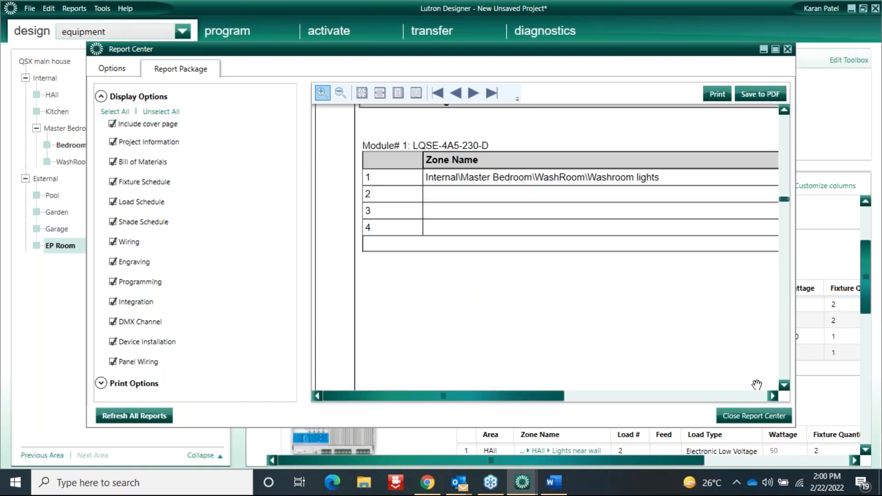
left_click(789, 50)
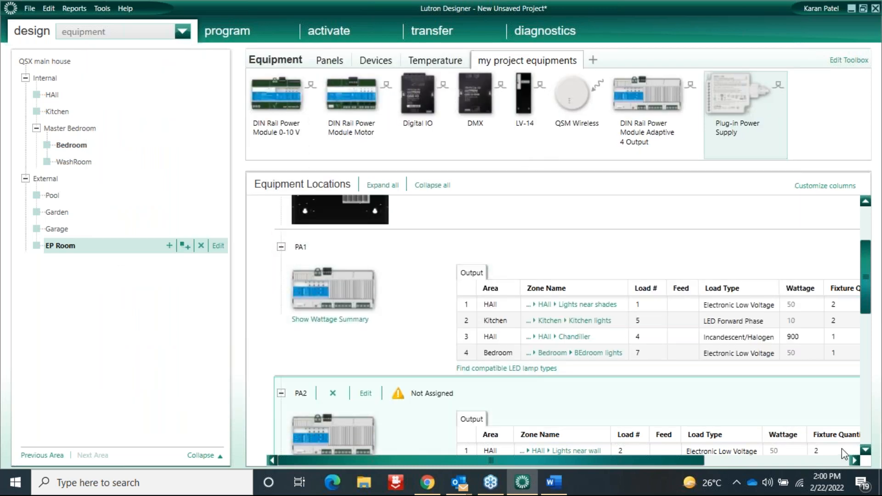
Assign the HAll Curtains (5) motor load to output 1 of module MM1 and close the assignment list.
left_click(865, 434)
left_click(867, 432)
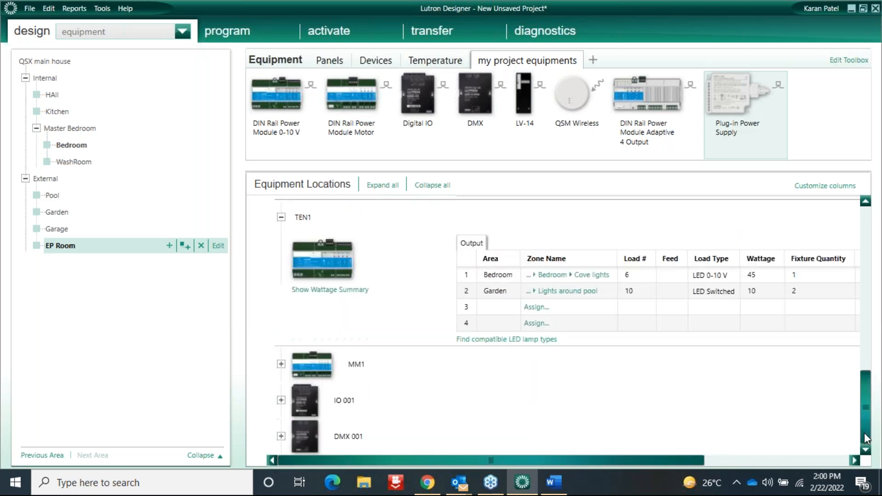
left_click(281, 365)
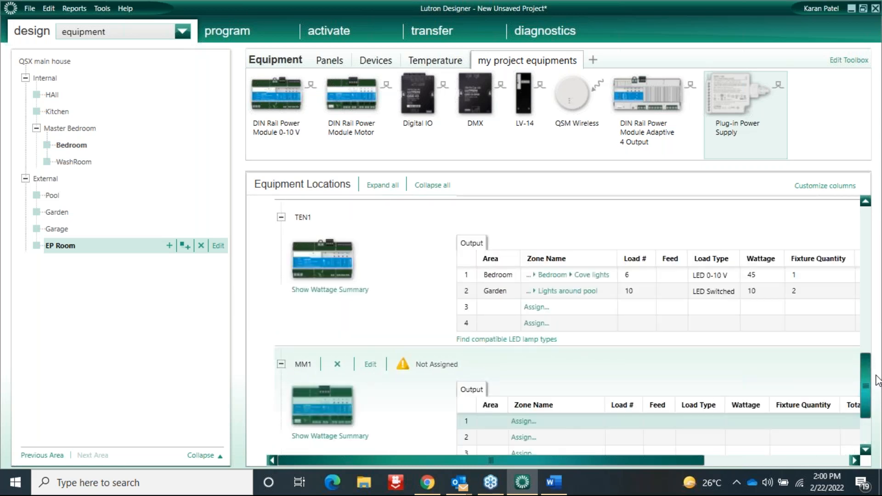
left_click_drag(866, 389, 869, 419)
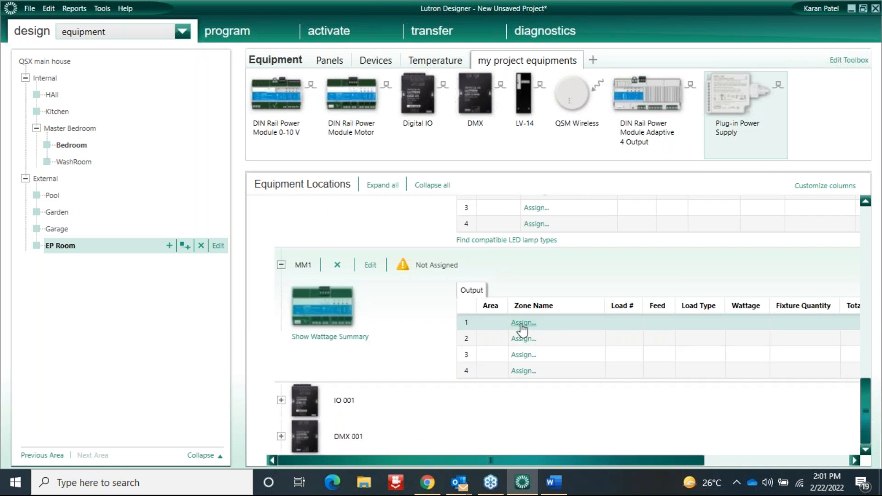
left_click(523, 323)
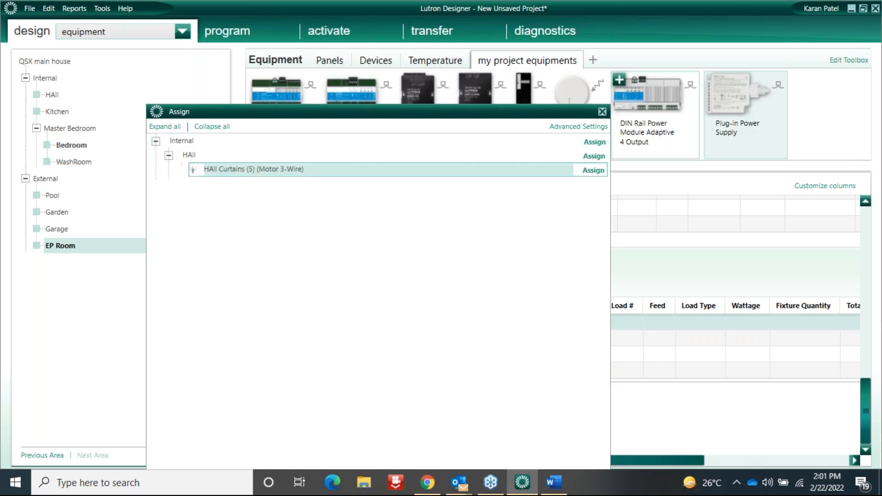
left_click(593, 170)
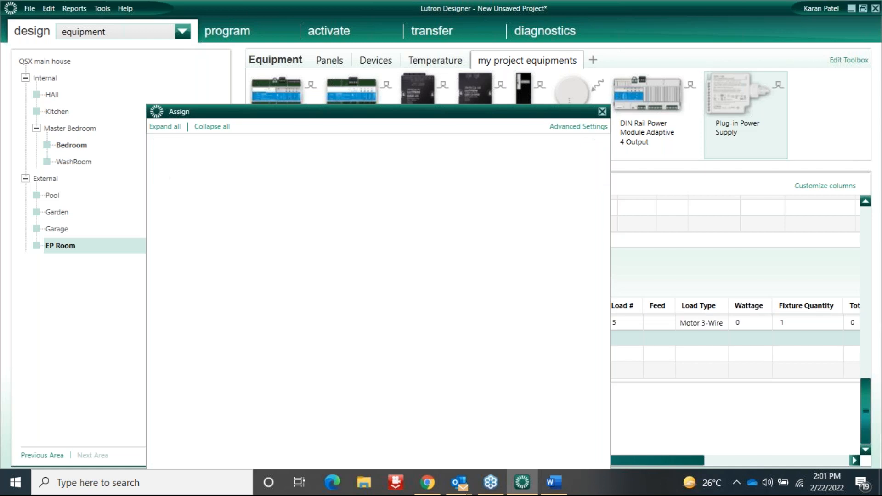
left_click(602, 111)
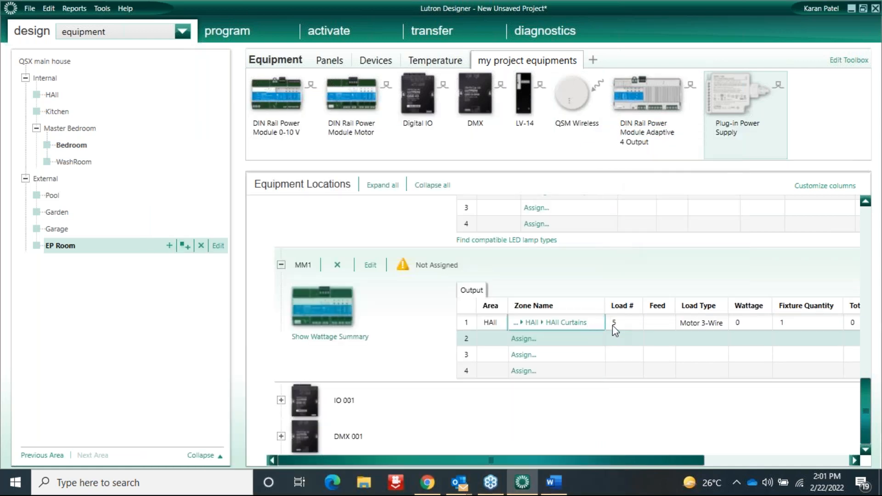
Bring up the assignable loads for output 1 of IO 001 and check the Contact Closure Outputs table in the Word document.
left_click(281, 400)
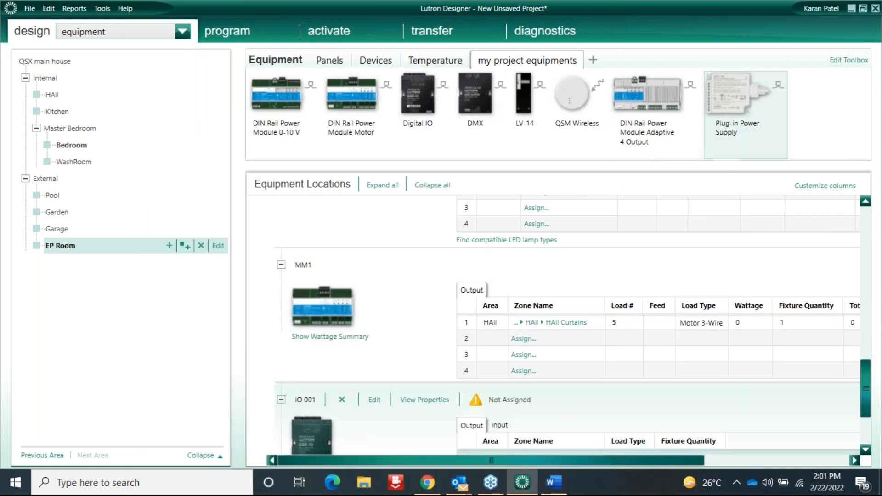
scroll(566, 347, "down", 3)
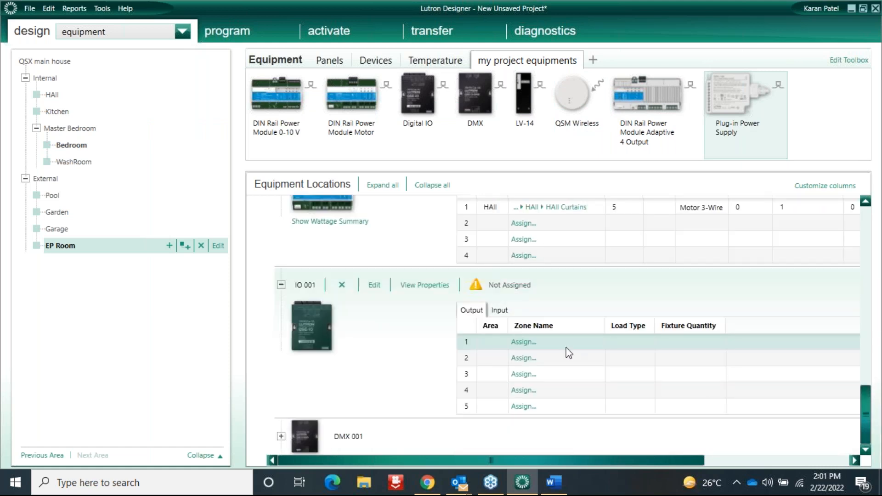
left_click(520, 345)
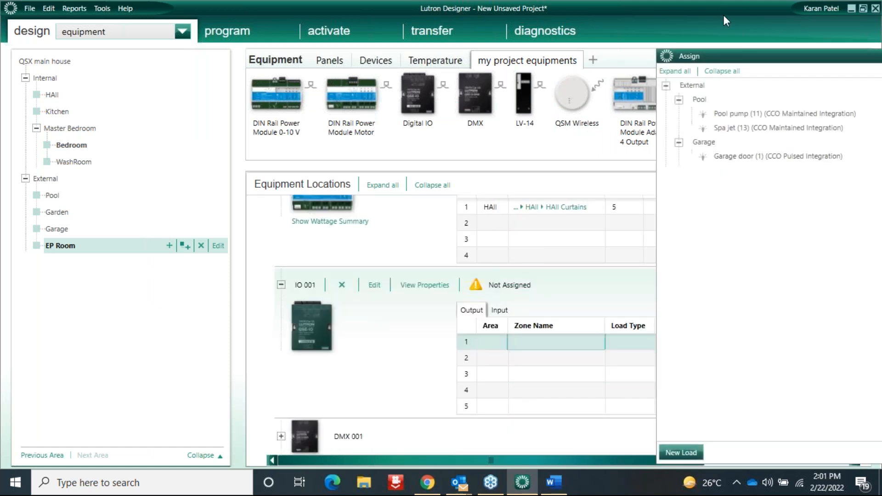
left_click_drag(675, 53, 410, 55)
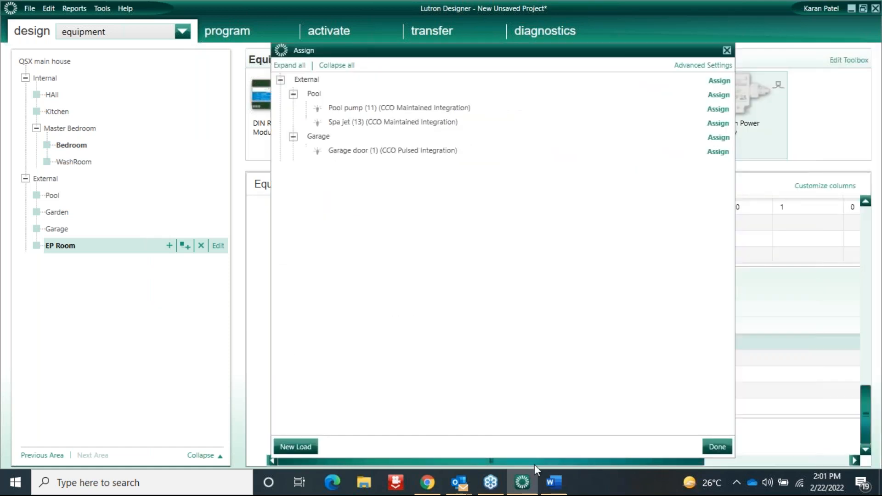
left_click(564, 489)
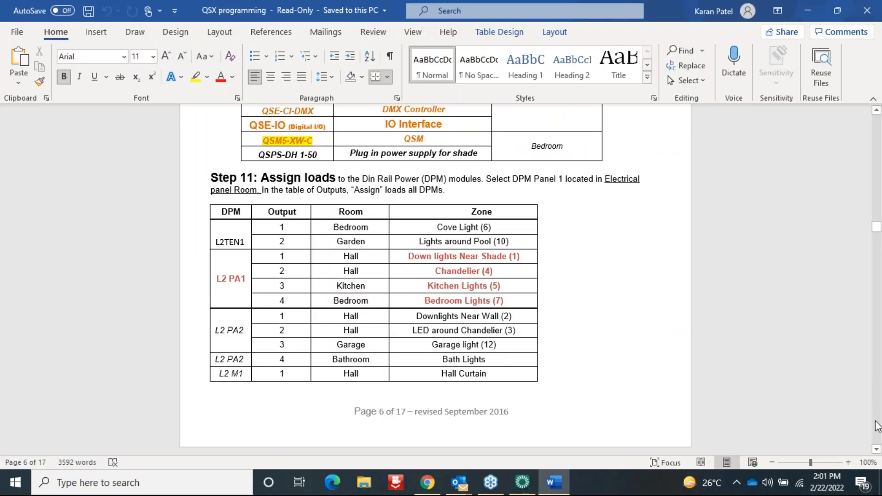
scroll(458, 277, "down", 8)
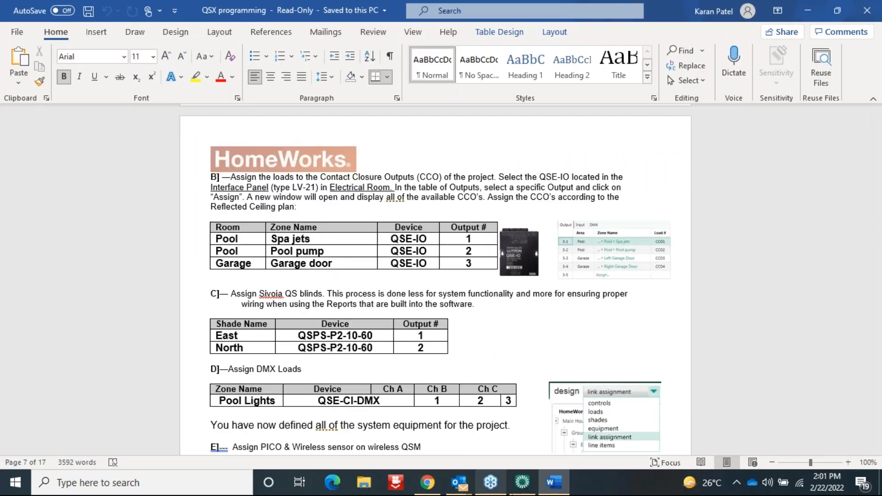
Back in Lutron Designer, assign Spa jet (13), Pool pump (11) and Garage door (1) to outputs 1 to 3 of IO 001 and close the list.
left_click(521, 484)
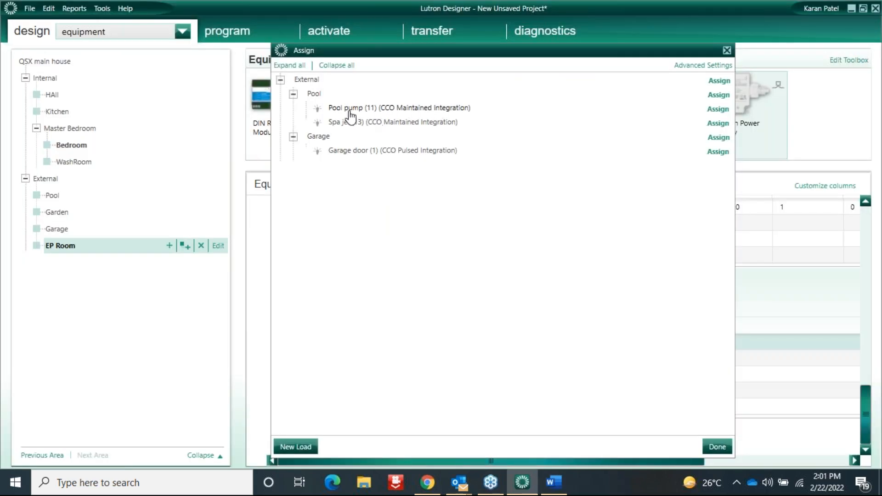
left_click(373, 120)
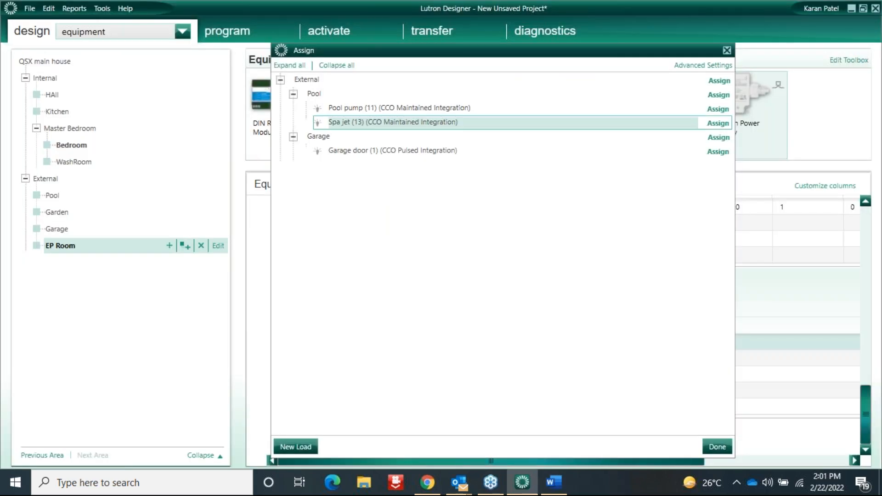
left_click(718, 123)
left_click(402, 110)
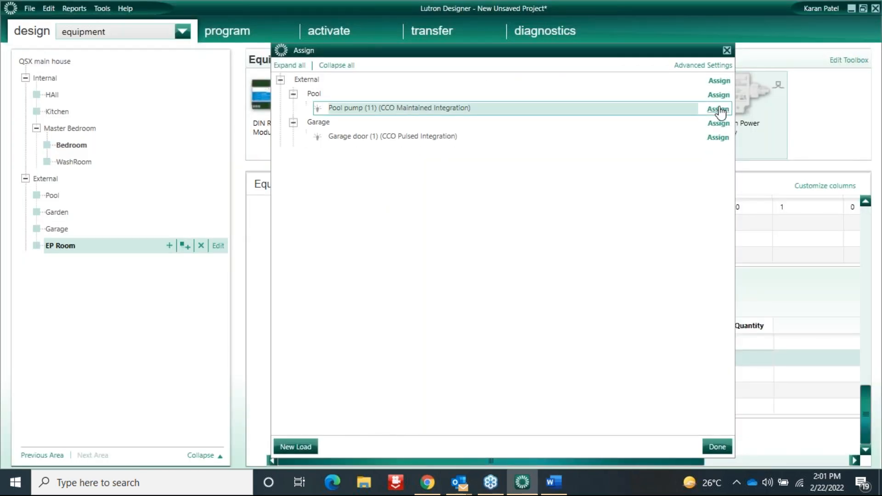
left_click(718, 109)
left_click(399, 112)
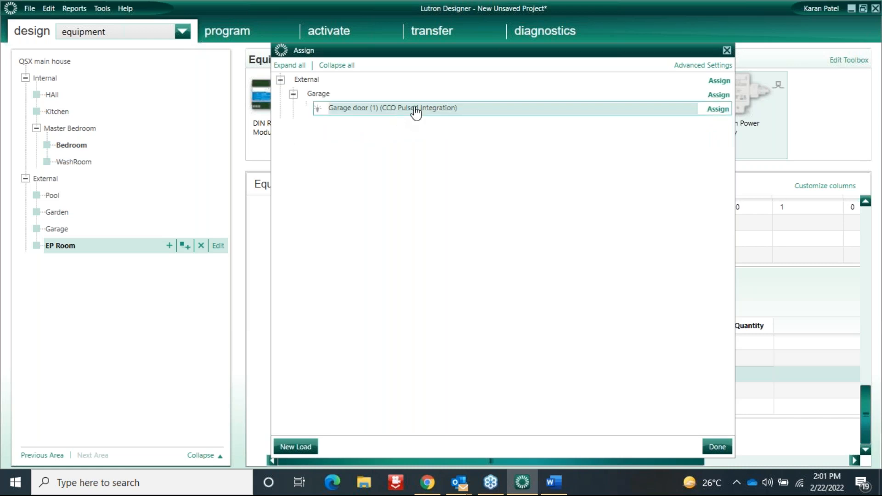
left_click(716, 110)
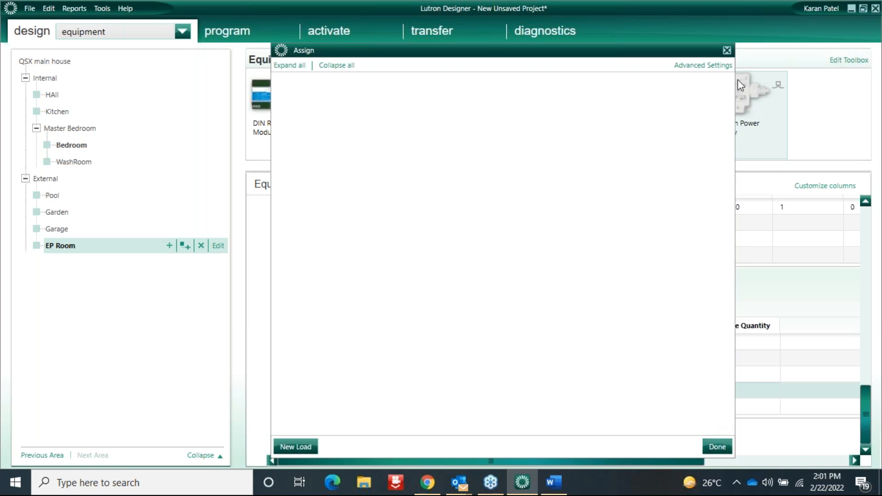
left_click(727, 51)
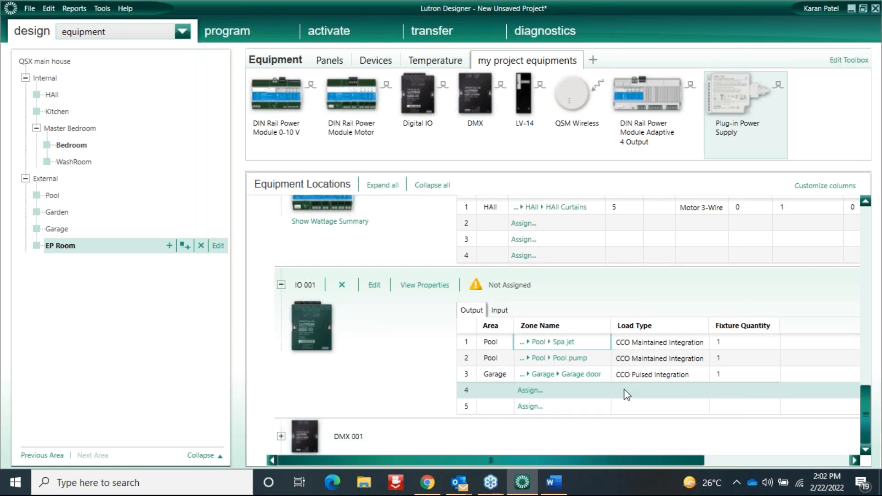
Assign the Pool lights (1) DMX 3-channel load to output 1 of DMX 001.
left_click(281, 437)
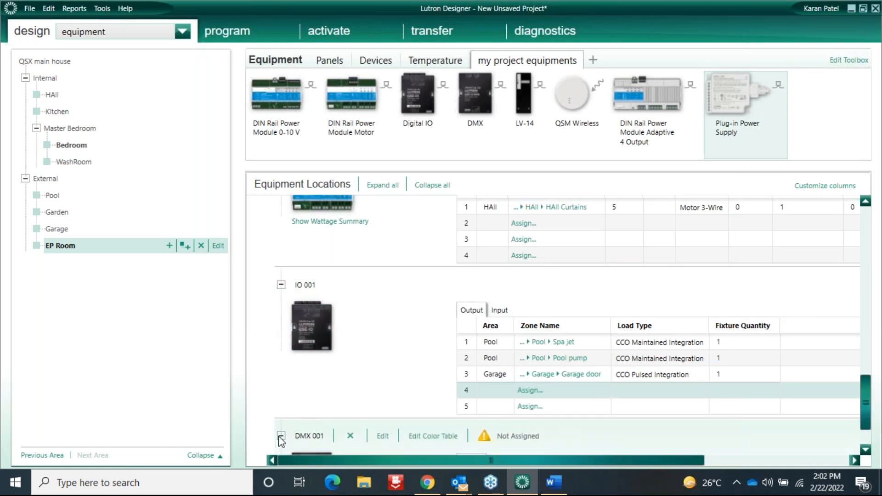
scroll(860, 434, "down", 3)
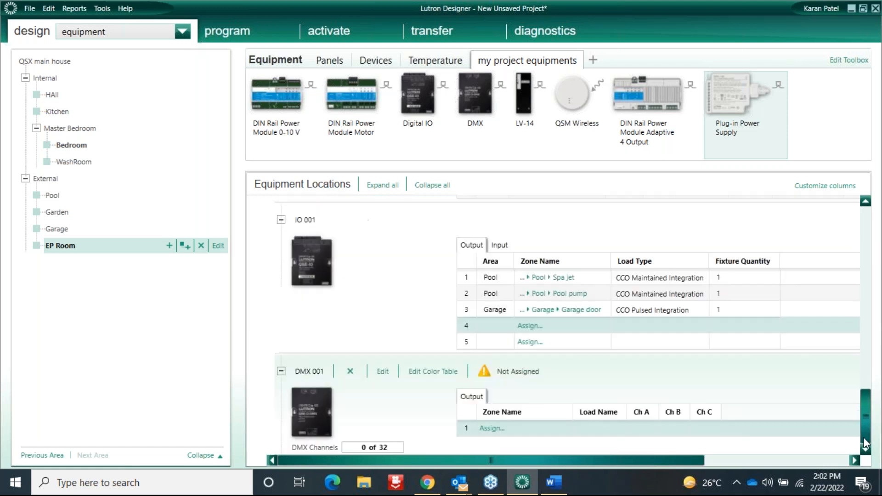
left_click(494, 432)
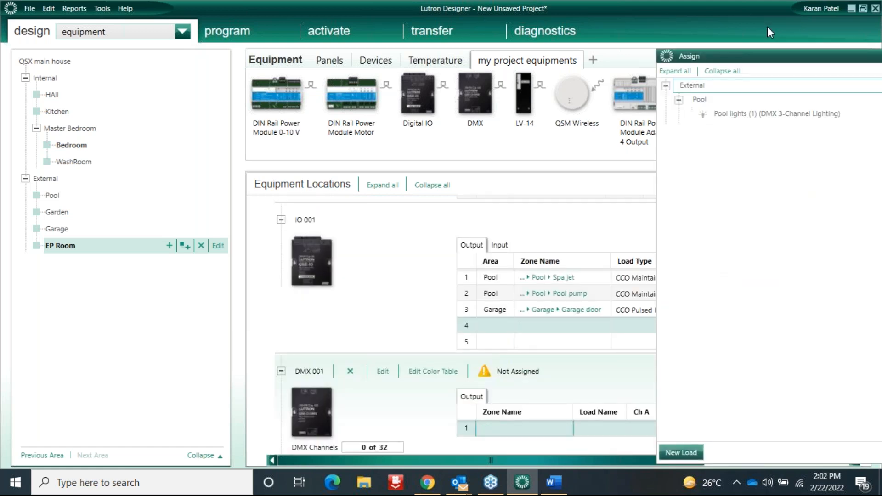
left_click_drag(824, 56, 436, 24)
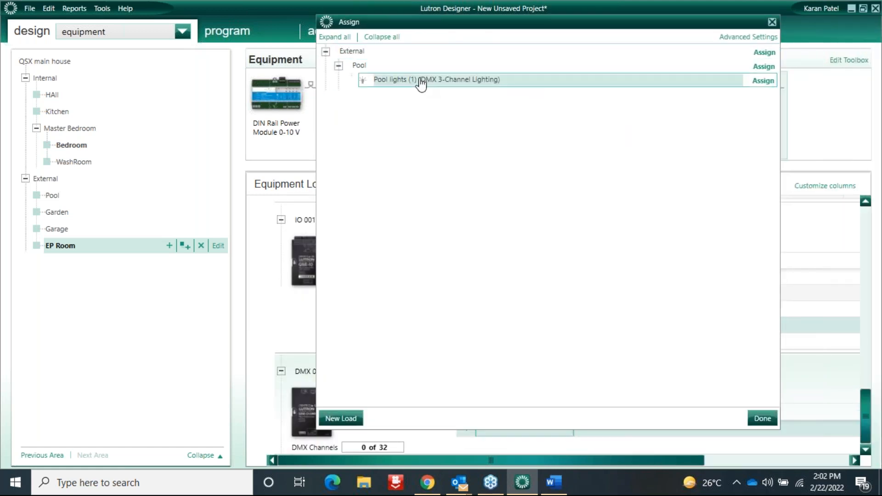
left_click(761, 82)
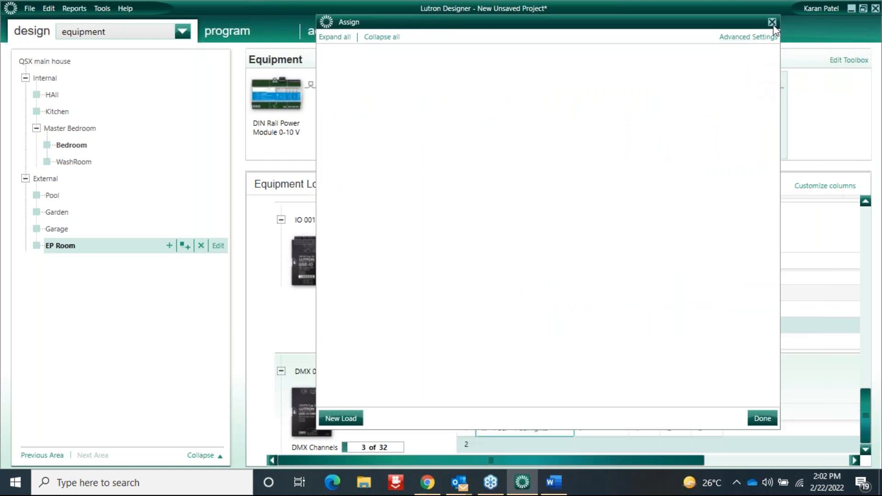
Close the empty assignment list and bring up the assignable wireless inputs for QSM 001 in the Bedroom.
left_click(772, 23)
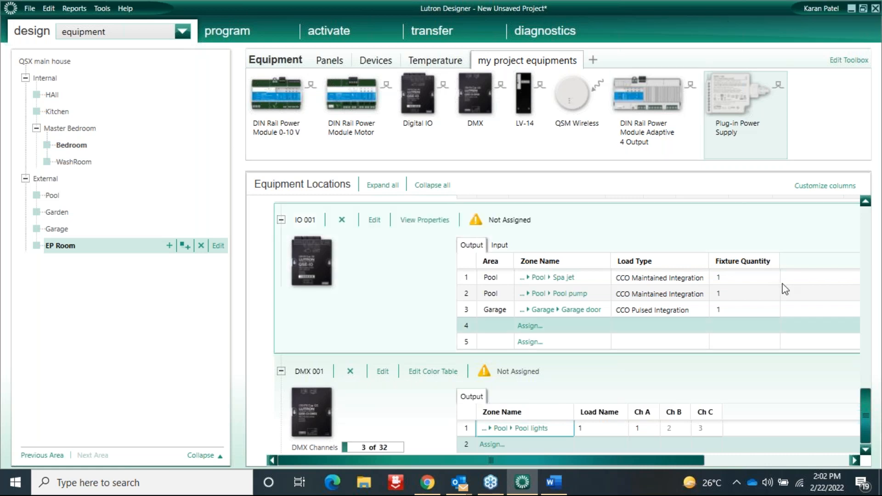
left_click(82, 153)
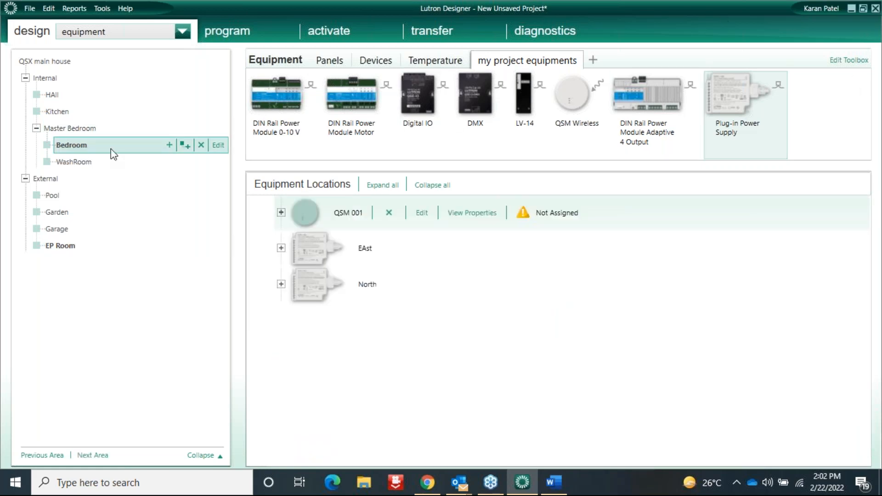
left_click(280, 213)
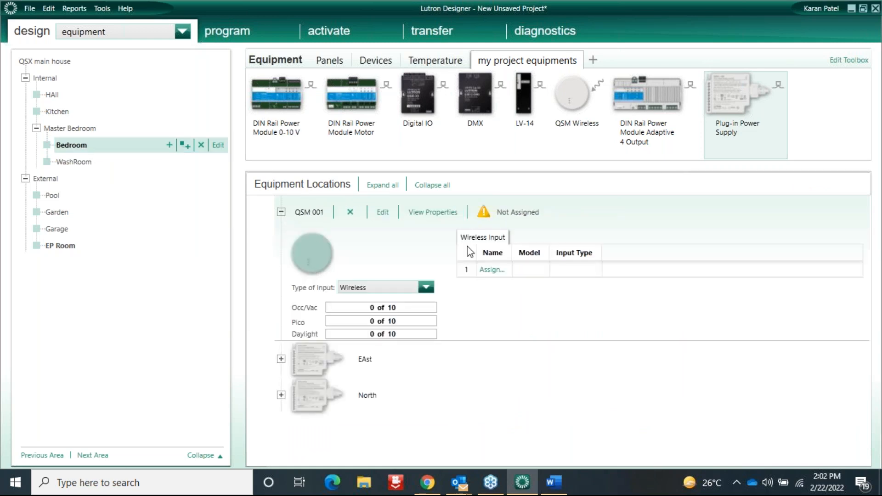
left_click(490, 271)
left_click(490, 271)
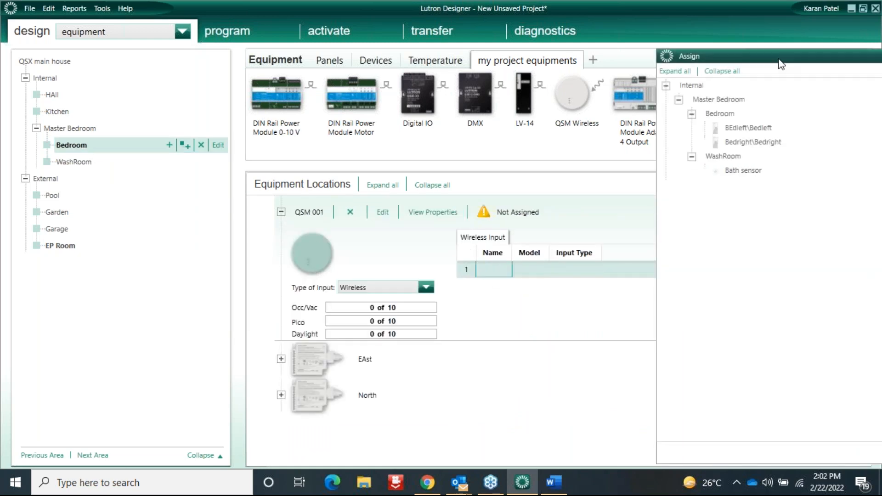
left_click_drag(706, 62, 501, 48)
Assign BEdleft\Bedleft, Bedright\Bedright and the WashRoom Bath sensor to QSM 001 as wireless inputs and close the list.
left_click(463, 122)
left_click(811, 123)
left_click(475, 123)
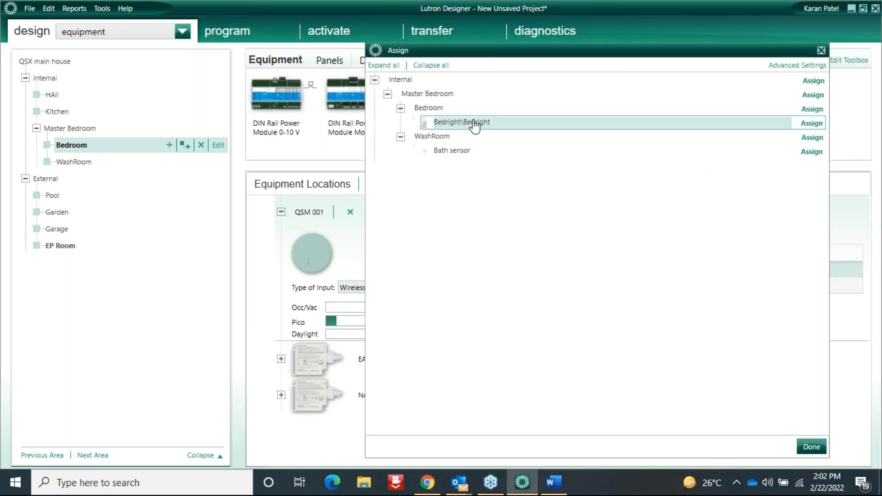
left_click(811, 123)
left_click(448, 122)
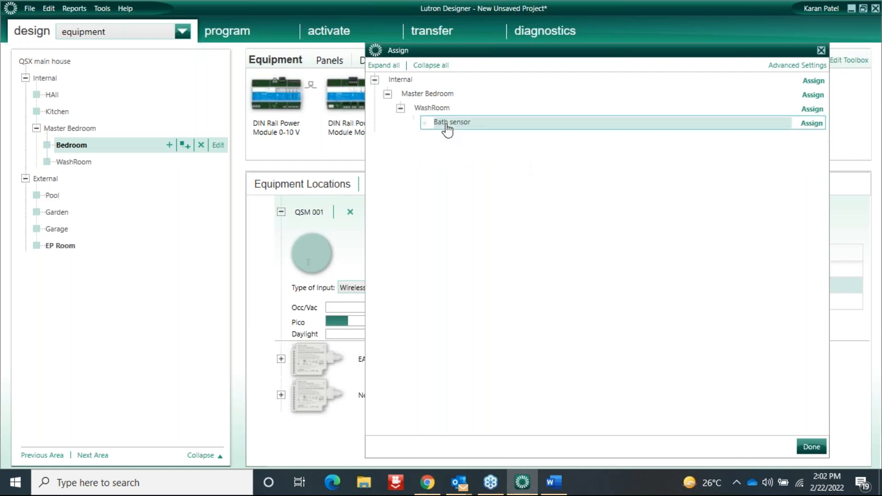
left_click(811, 123)
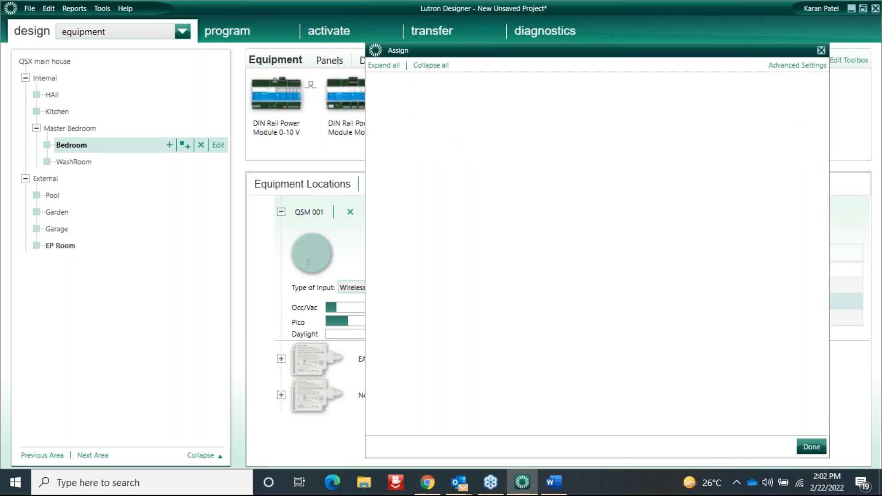
left_click(821, 50)
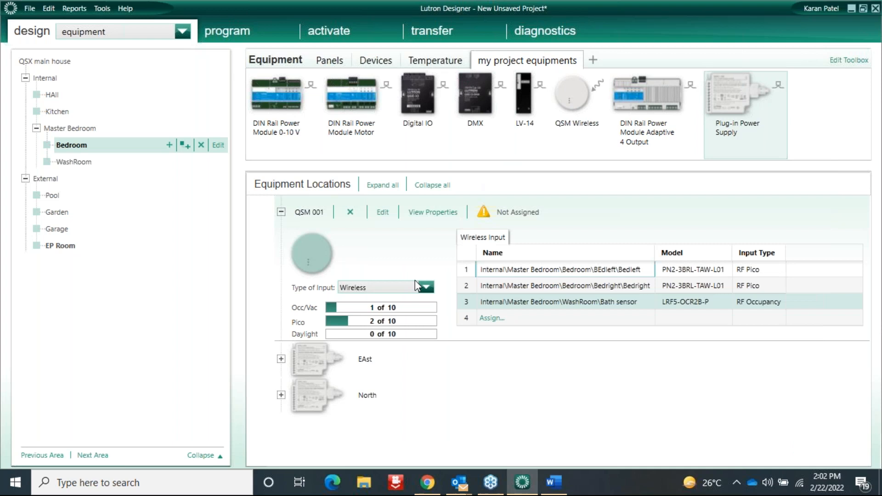
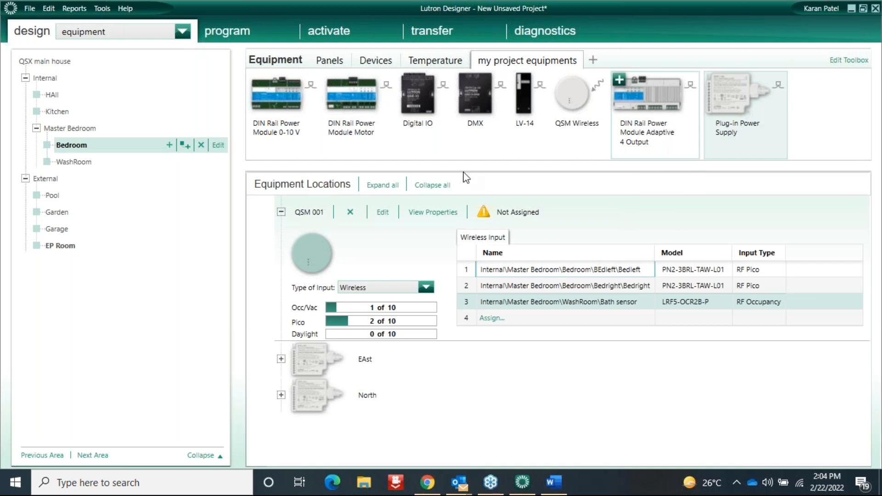
Review the load assignments of the EP Room equipment and collapse the PA1, PA2 and PA3 power modules.
left_click(58, 248)
scroll(354, 315, "down", 10)
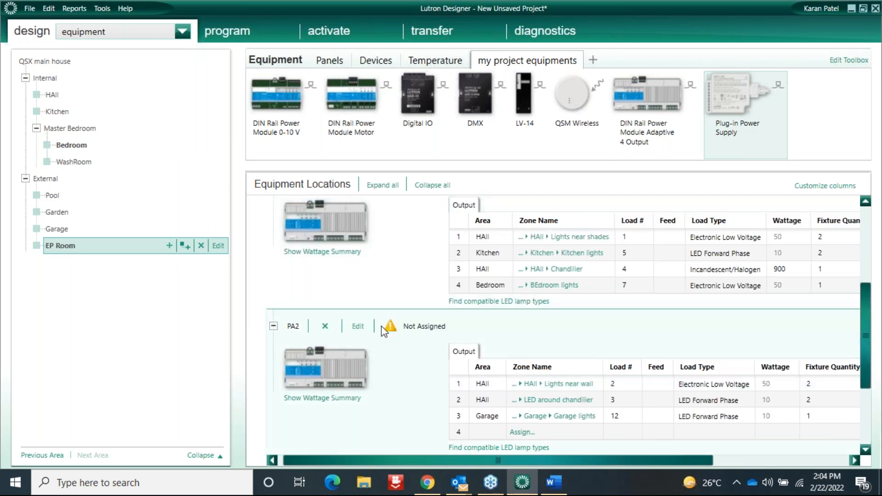
scroll(381, 326, "down", 10)
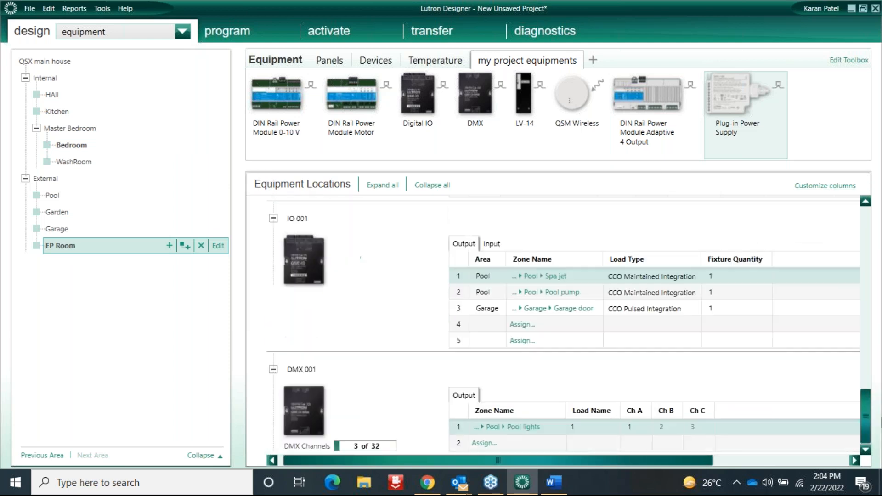
left_click_drag(867, 413, 850, 234)
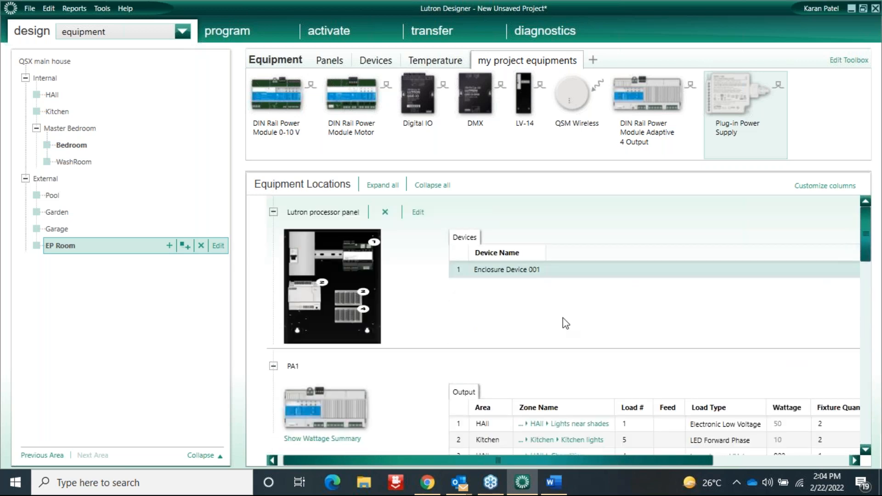
left_click(866, 450)
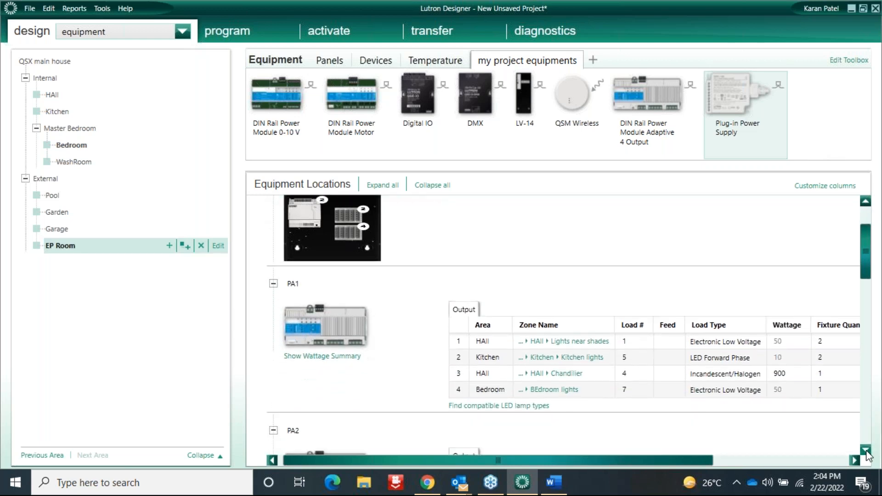
left_click(273, 274)
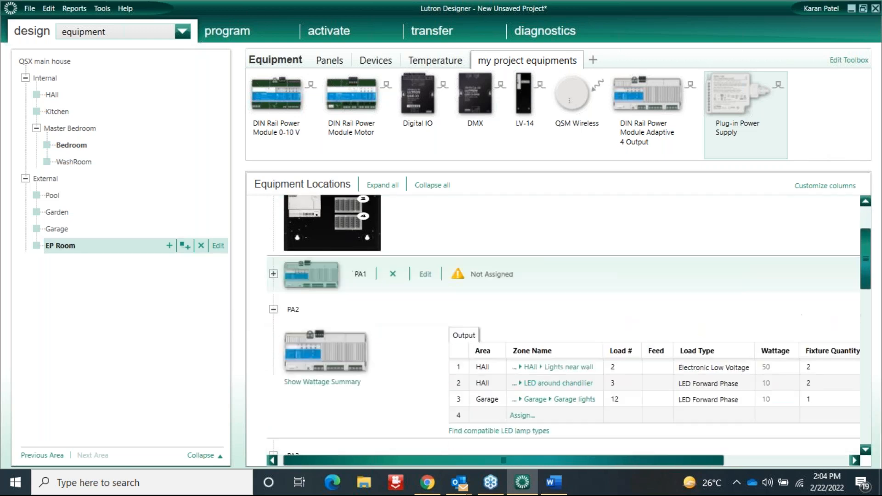
left_click(273, 309)
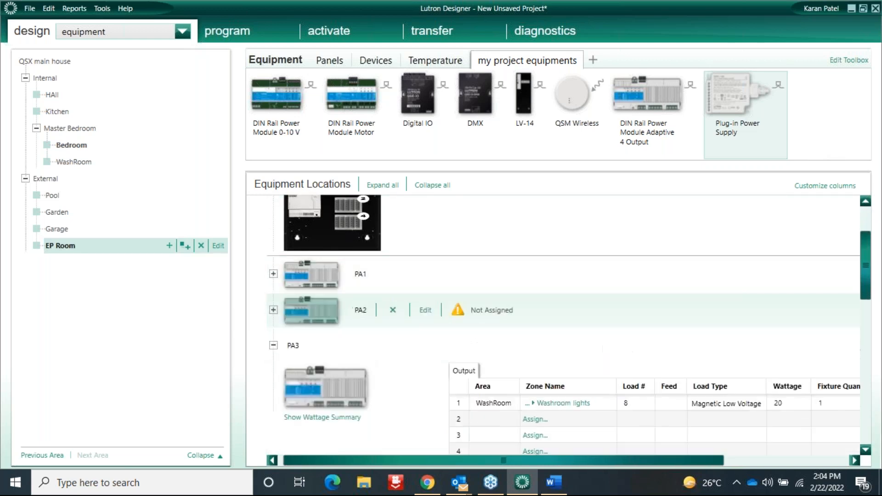
left_click(316, 268)
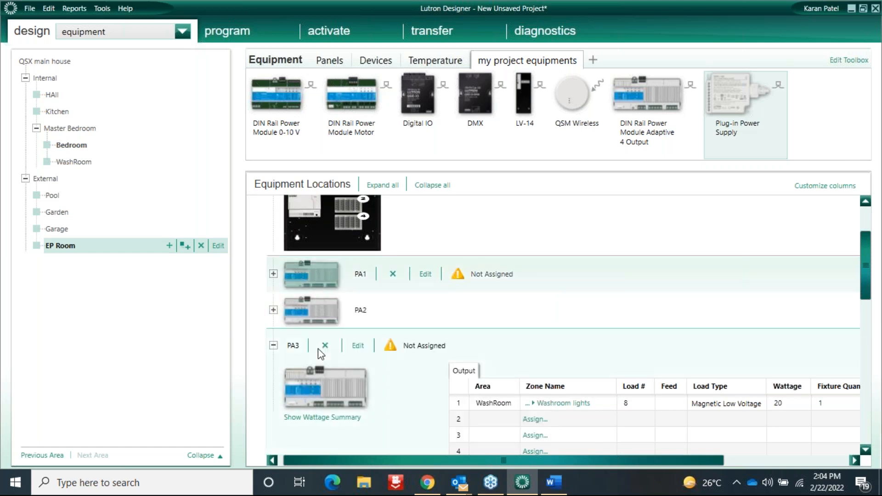
left_click(273, 274)
left_click(273, 274)
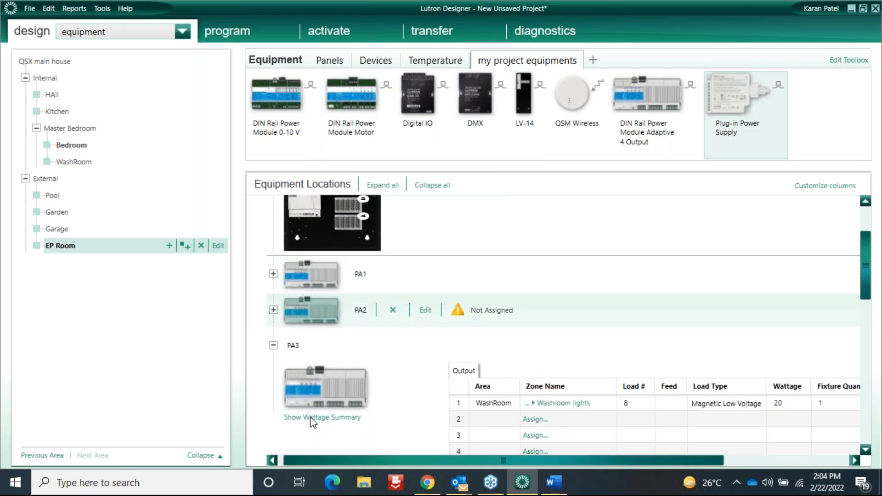
left_click(273, 345)
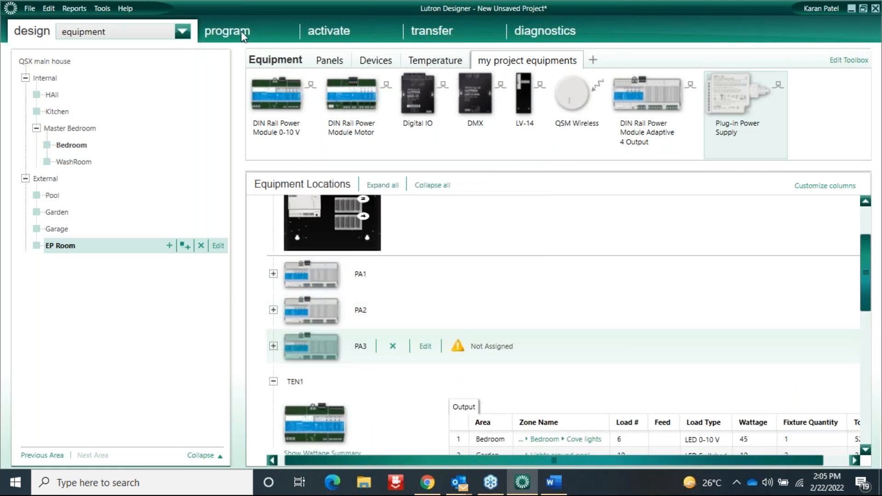
left_click(187, 34)
left_click(87, 94)
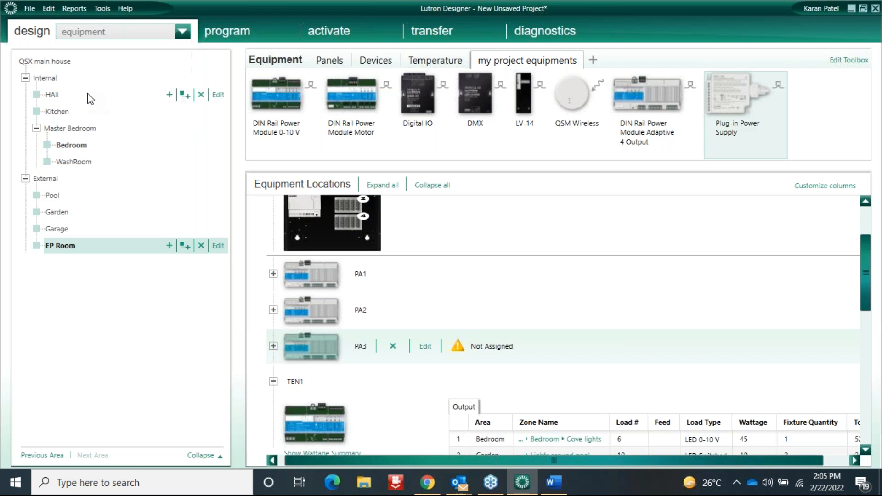
Add the 10 DPM DIN rail power panel (PD10-64-F) to the my project equipments toolbox.
left_click(853, 60)
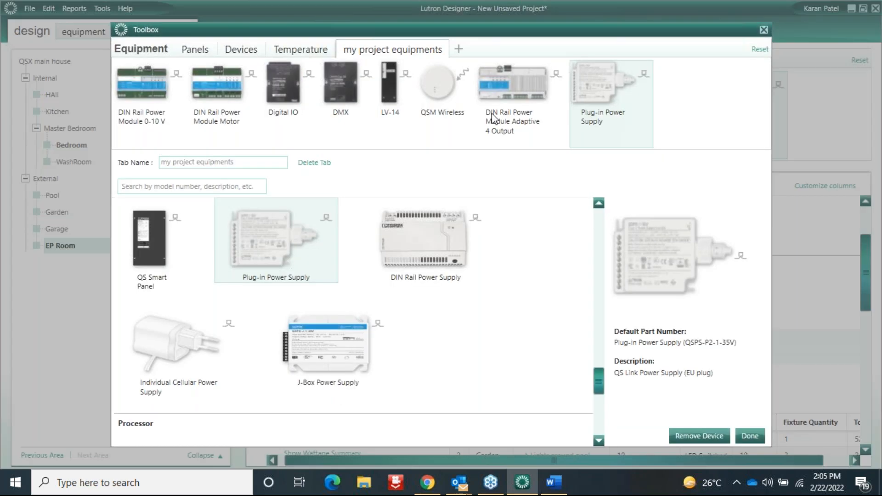
left_click(599, 227)
left_click(599, 226)
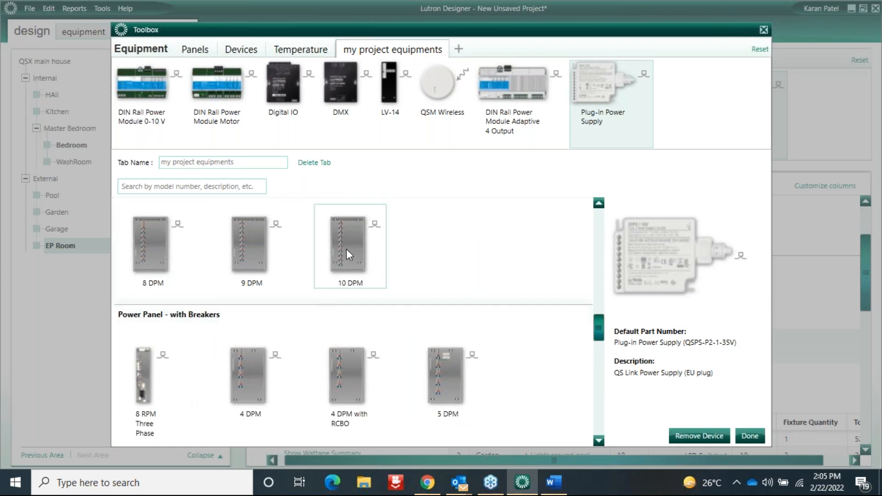
double_click(337, 235)
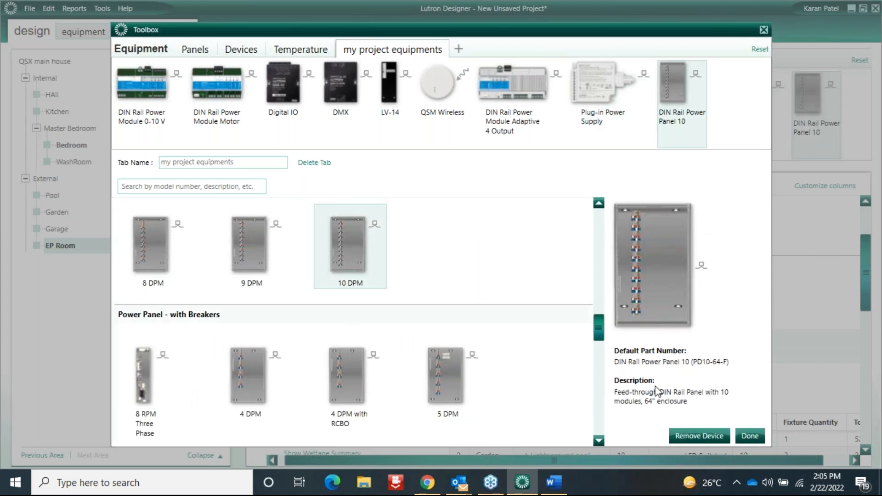
left_click(752, 429)
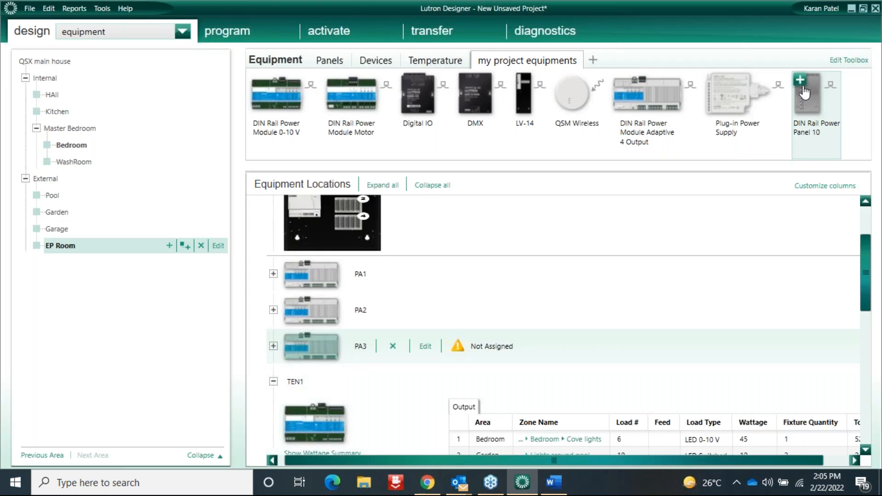
Place a DIN Rail Power Panel 10 in the EP Room with a motor module in slot 10 and a switching module in slot 9.
left_click(800, 85)
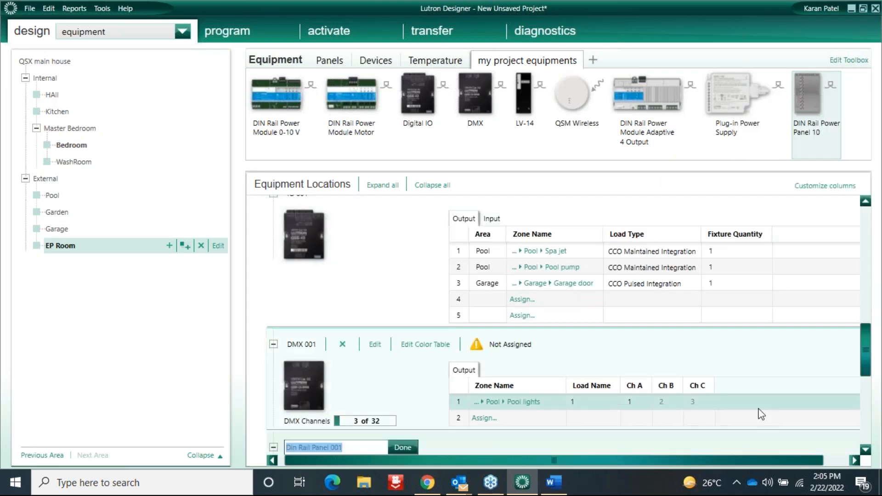
scroll(868, 439, "down", 5)
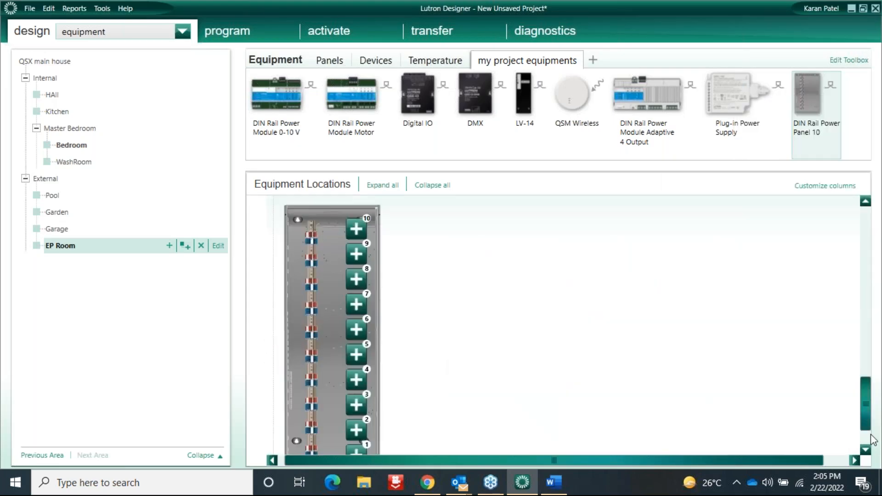
left_click(354, 229)
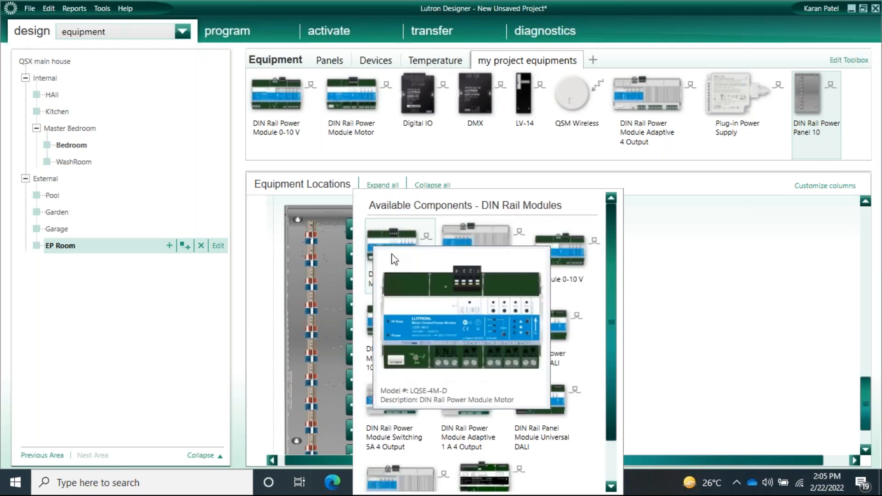
left_click(393, 259)
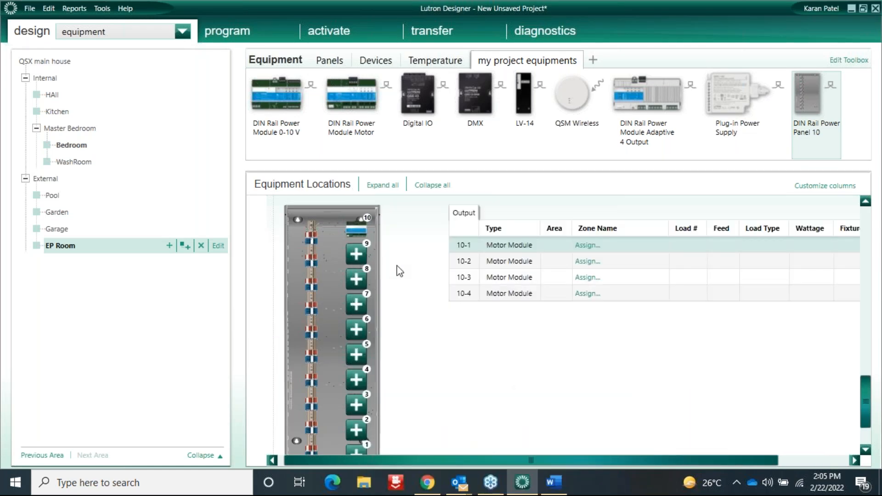
left_click(356, 253)
left_click(392, 203)
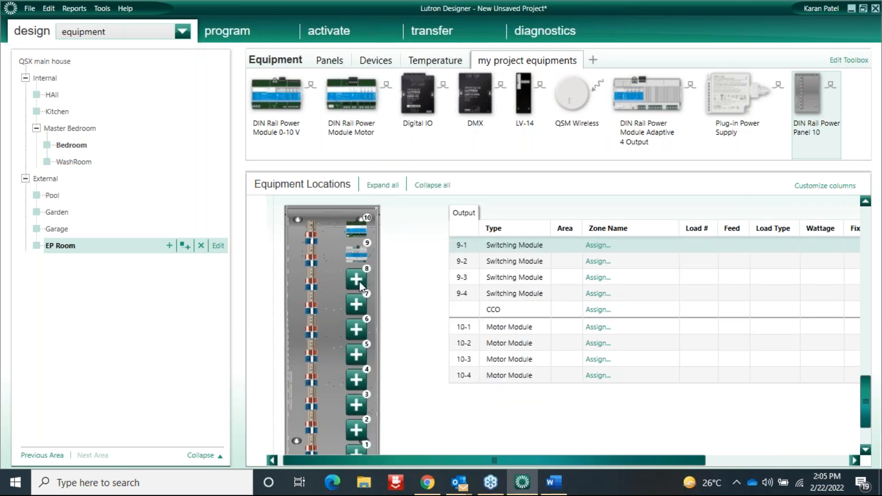
mouse_move(363, 232)
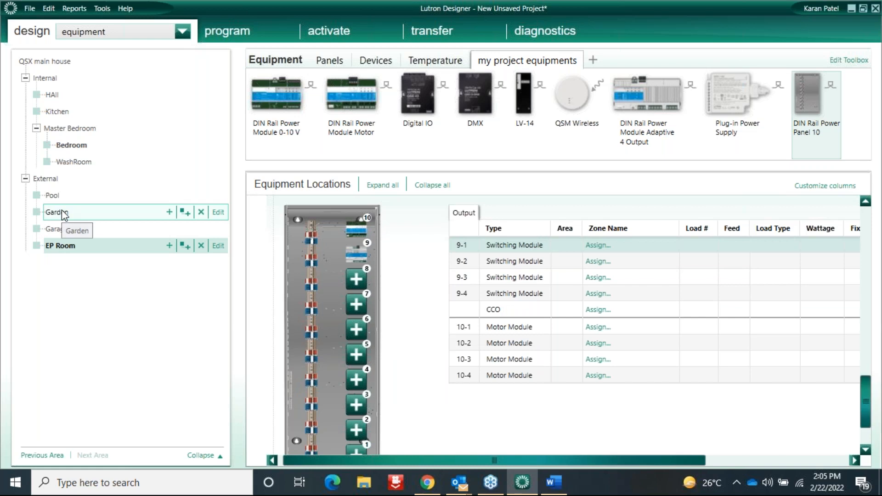
mouse_move(63, 228)
left_mouse_down()
mouse_move(64, 254)
mouse_move(64, 216)
mouse_move(65, 227)
left_mouse_up()
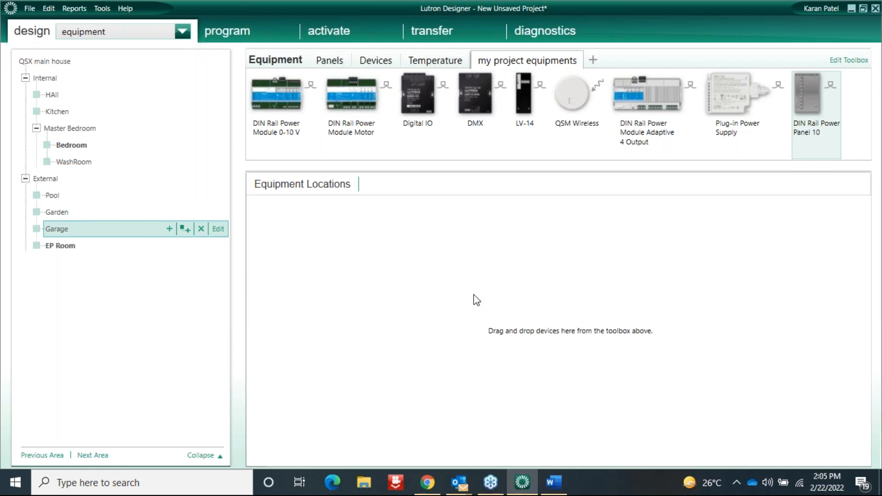
left_click(152, 33)
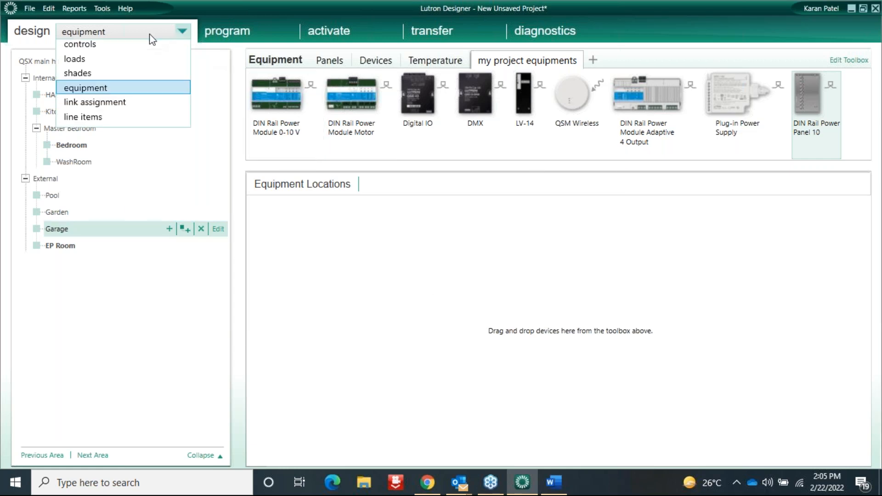
left_click(104, 96)
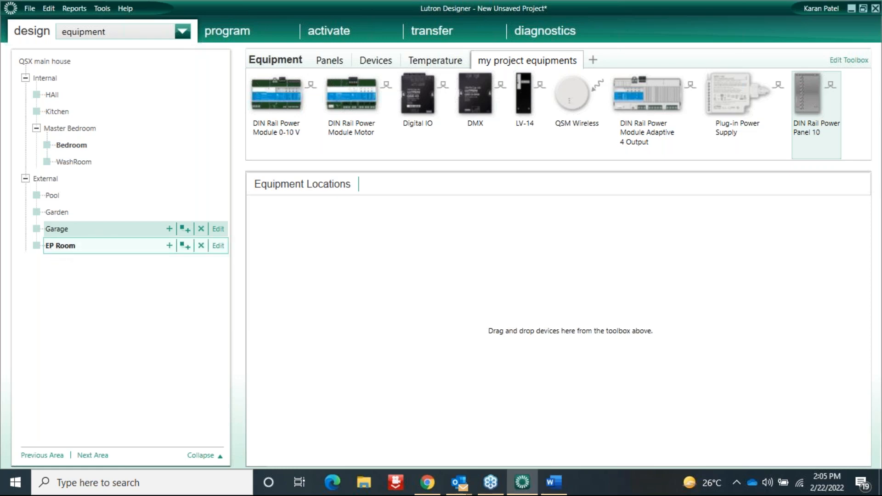
Delete Din Rail Panel 001 from the EP Room equipment and confirm the deletion.
left_click(61, 245)
scroll(433, 358, "down", 10)
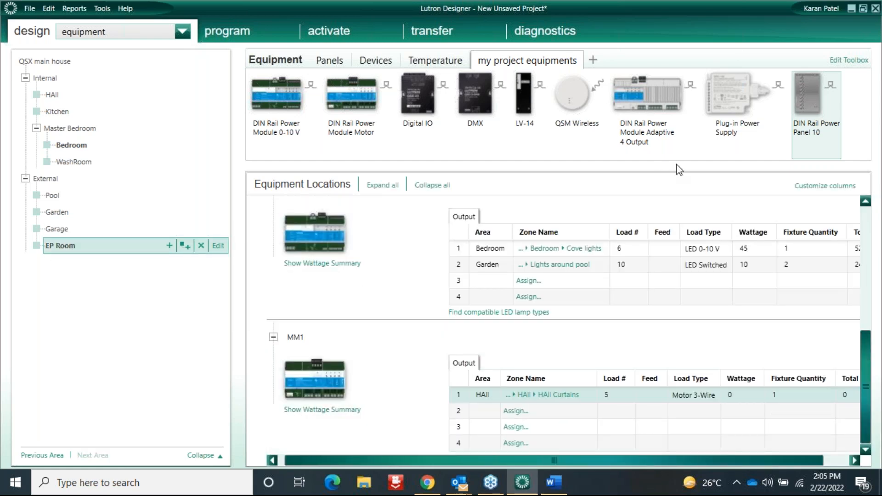
scroll(428, 223, "down", 5)
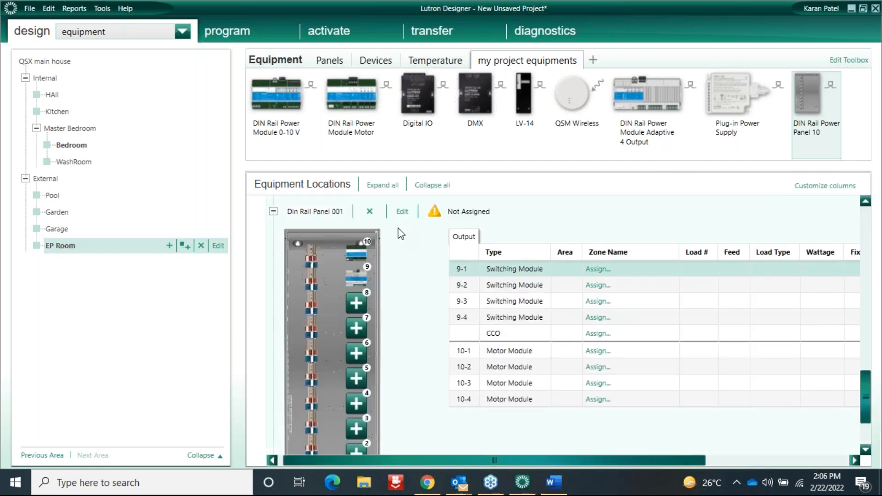
left_click(369, 211)
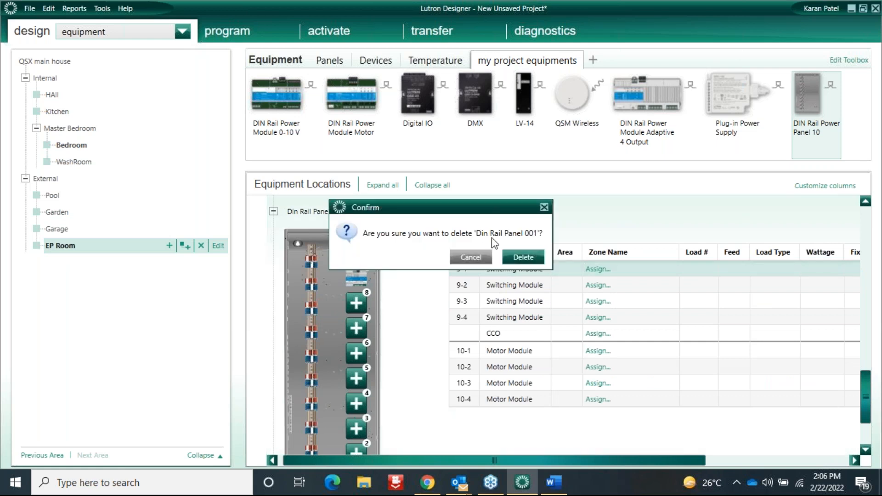
left_click(522, 257)
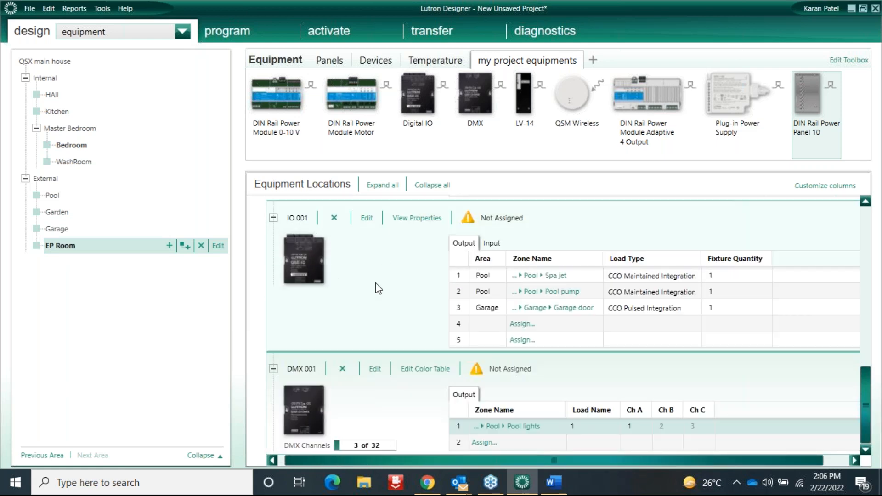
left_click_drag(866, 429, 868, 404)
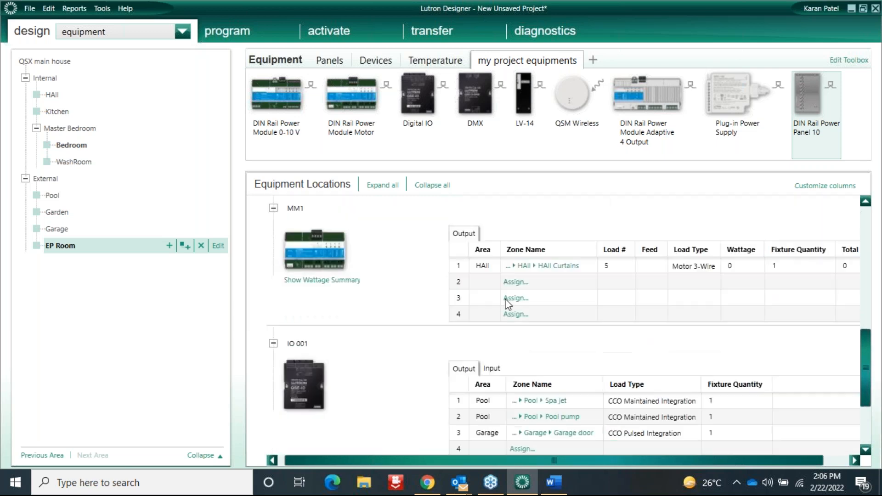
Assign the Master Bedroom's Shade 1 to the output of the EAst plug-in power supply in the Bedroom.
left_click(77, 146)
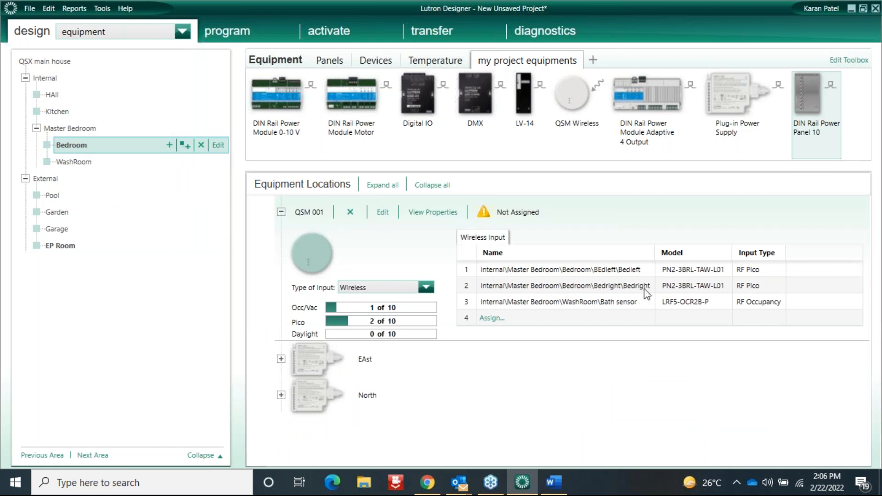
left_click(282, 359)
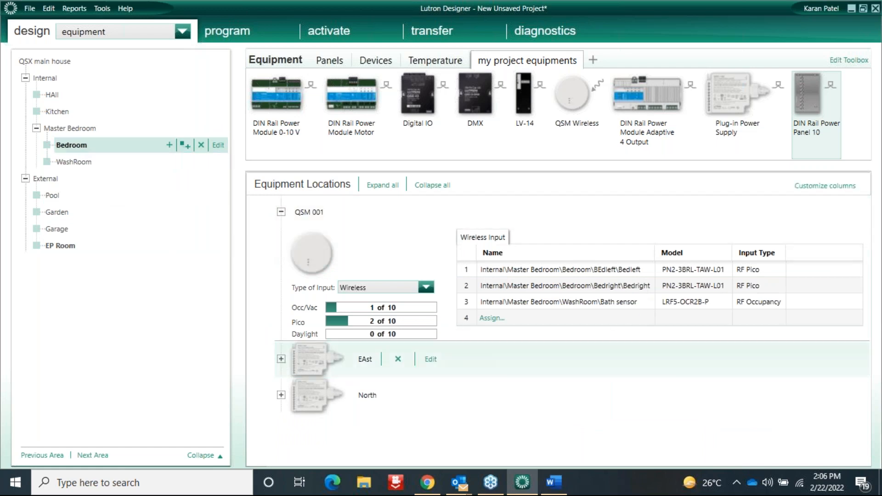
left_click(526, 416)
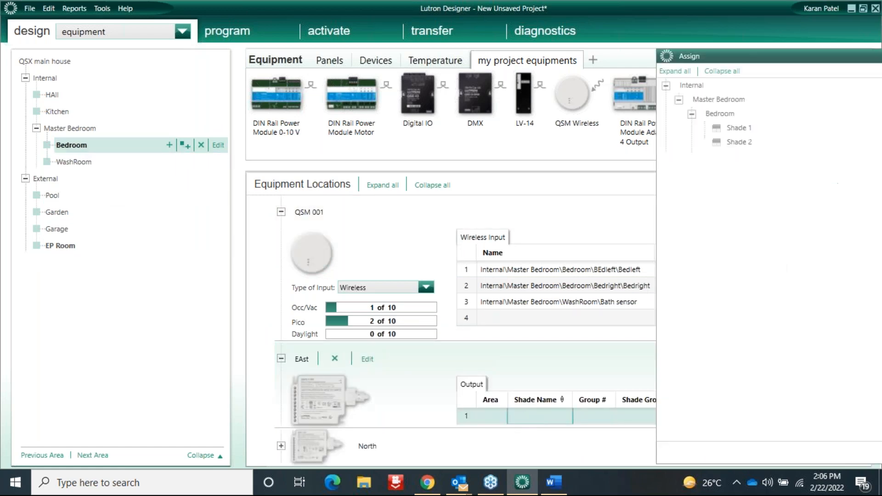
left_click_drag(742, 56, 529, 45)
left_click(521, 117)
left_click(878, 120)
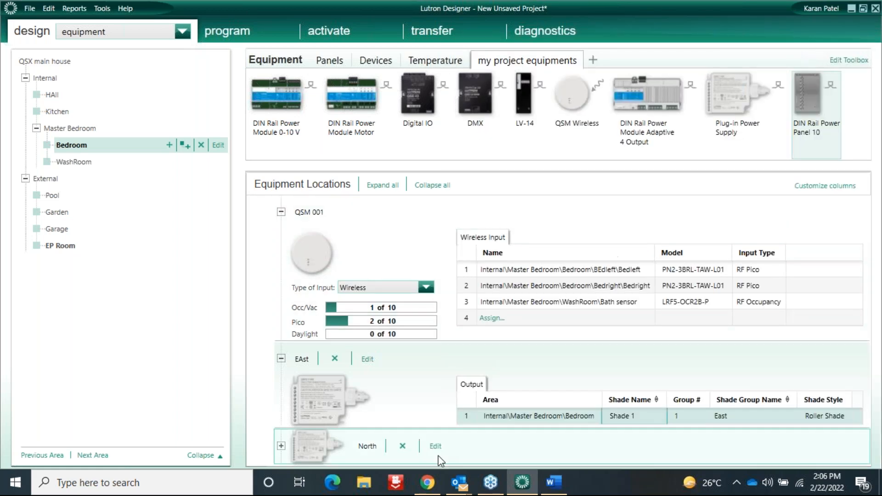
Assign Shade 2 to the output of the North plug-in power supply in the Bedroom.
left_click(281, 446)
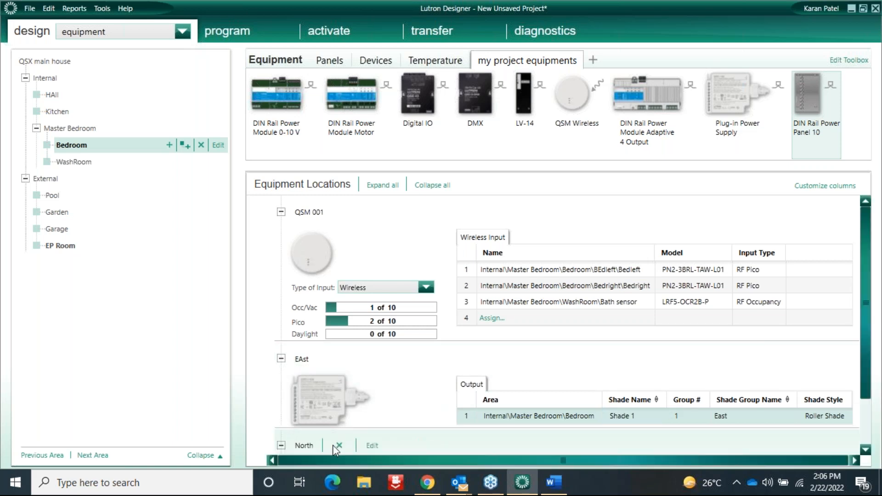
scroll(439, 335, "down", 2)
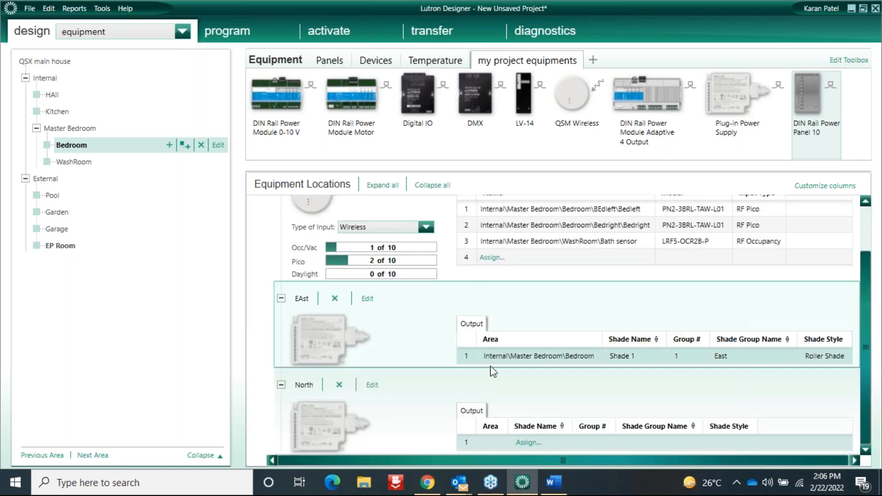
left_click(526, 442)
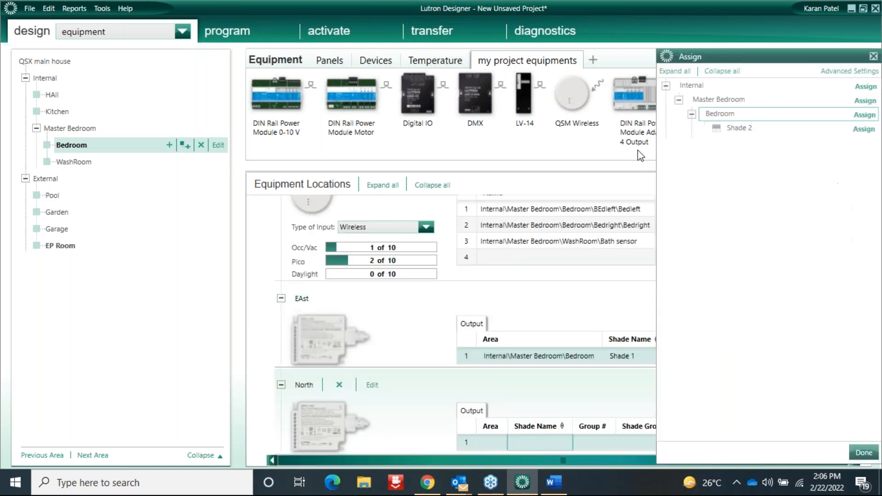
left_click_drag(818, 52, 500, 74)
left_click(544, 149)
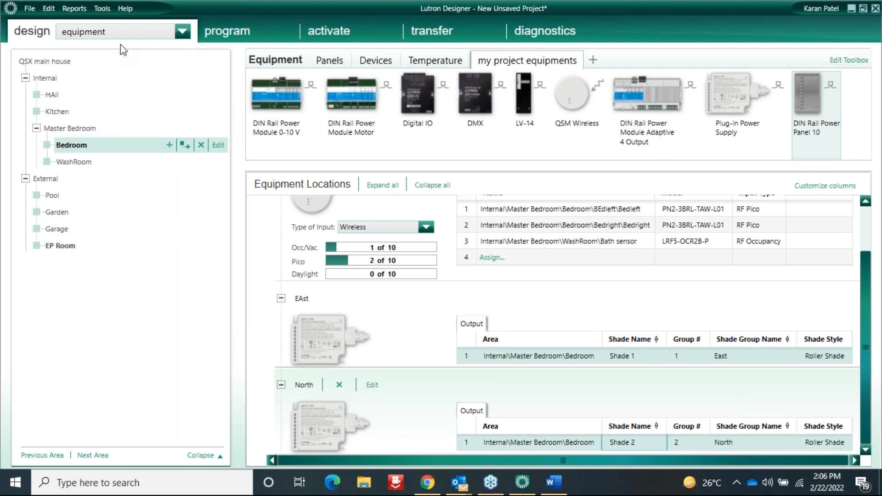
In link assignment, change Link 1 of Enclosure Device 001 to QS and assign all QSX main house QS devices to it.
left_click(124, 32)
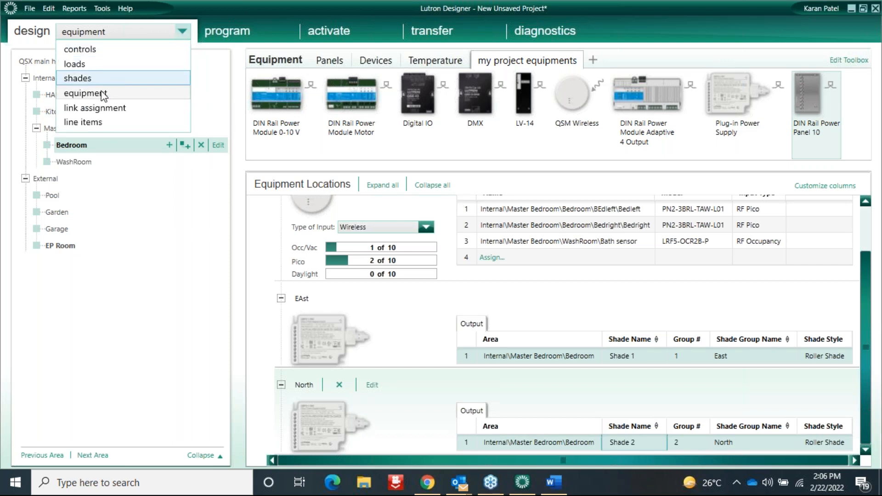
left_click(95, 108)
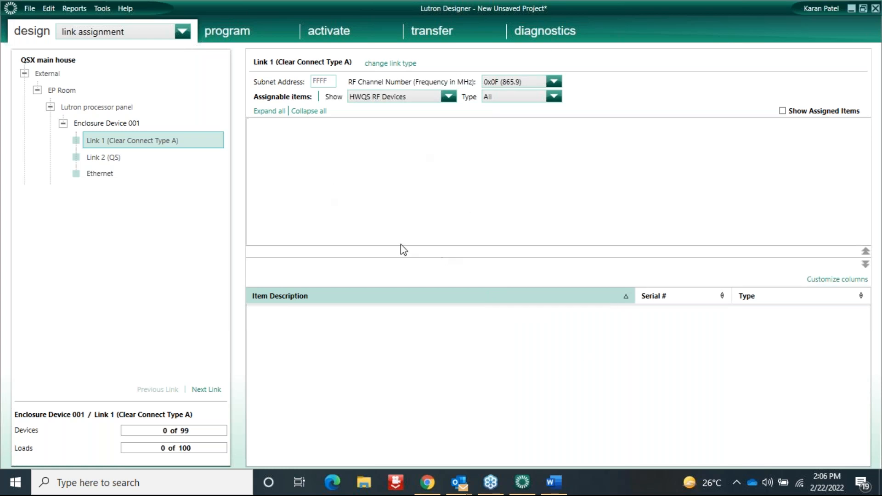
mouse_move(118, 141)
left_click(207, 143)
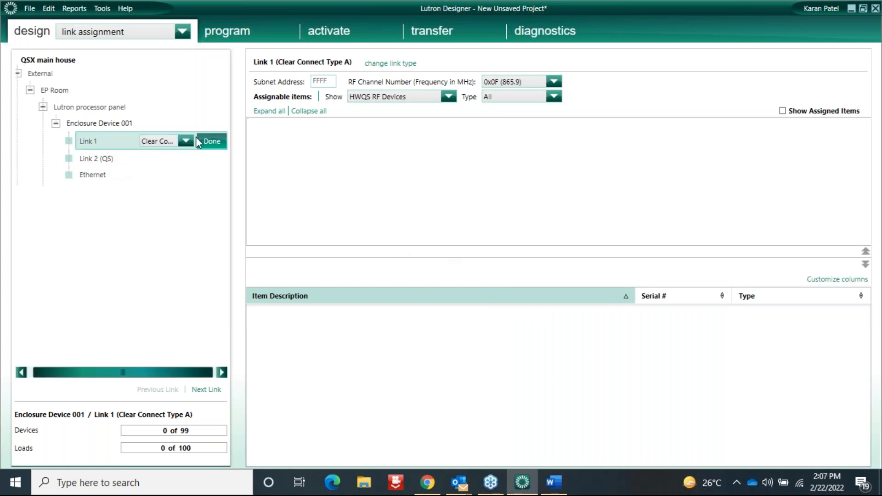
left_click(186, 141)
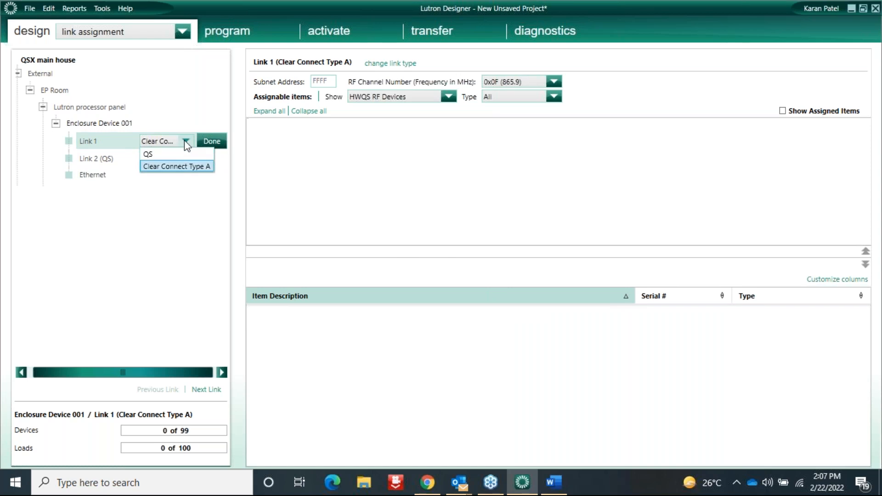
left_click(151, 154)
left_click(208, 142)
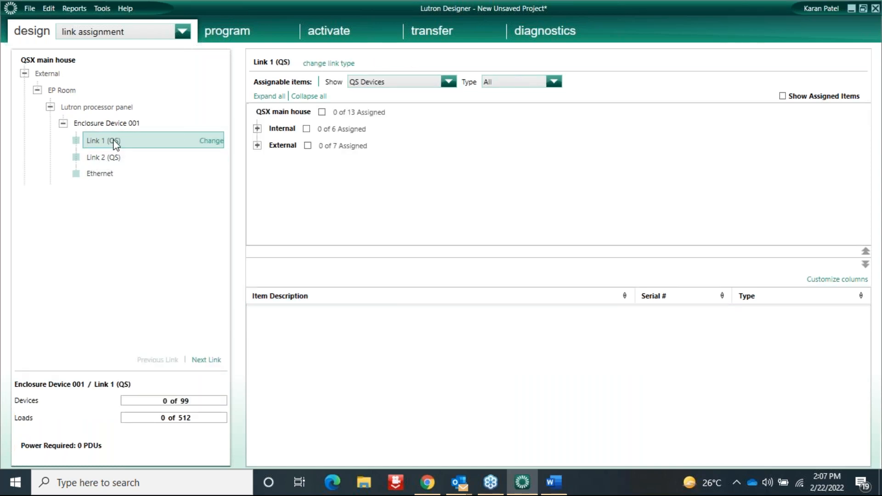
left_click(322, 112)
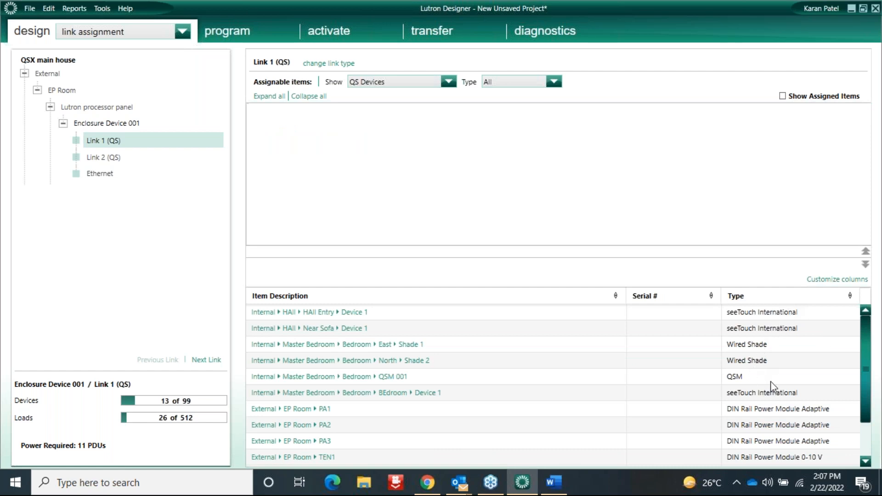
scroll(869, 442, "down", 1)
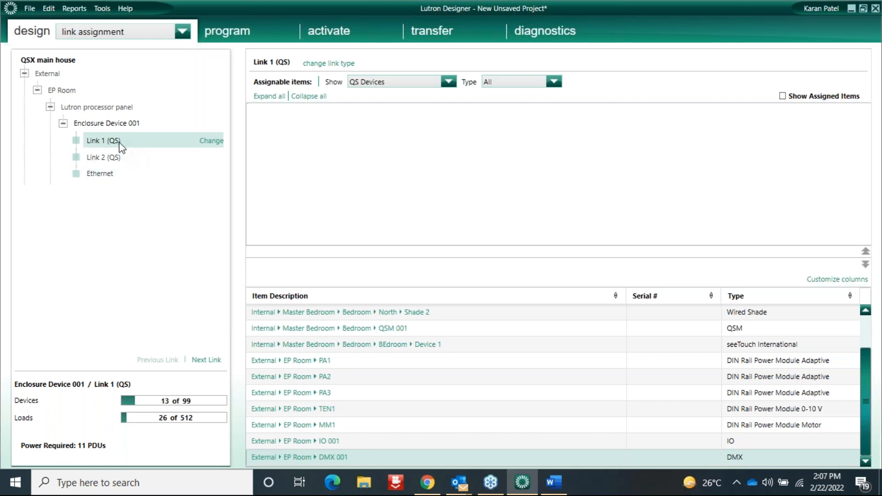
Check the link types available for Link 1 and review the QS devices assigned to it.
left_click(211, 141)
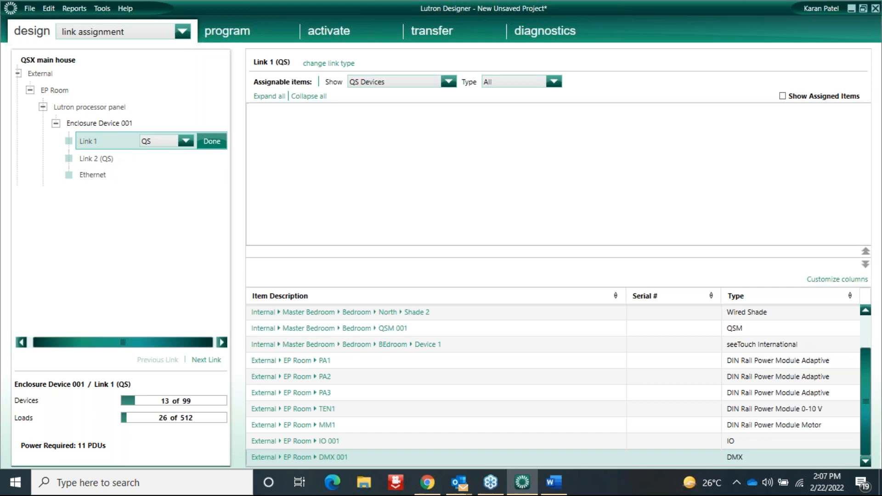
left_click(186, 141)
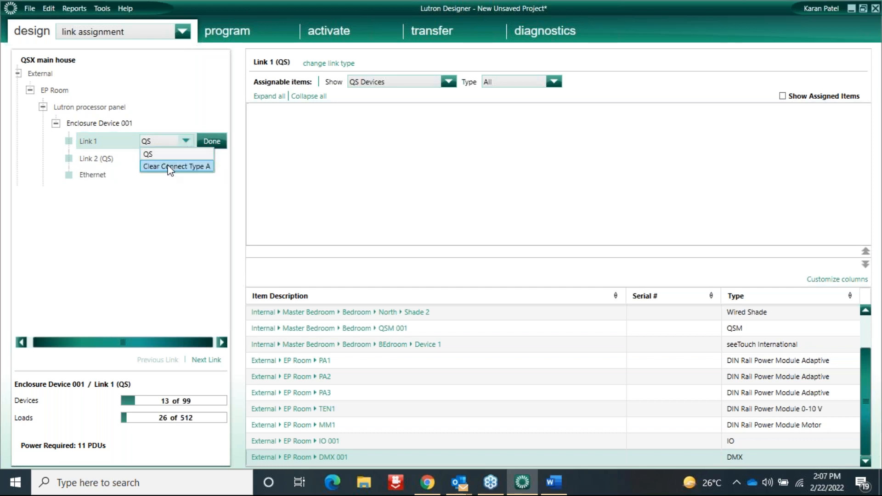
left_click(210, 141)
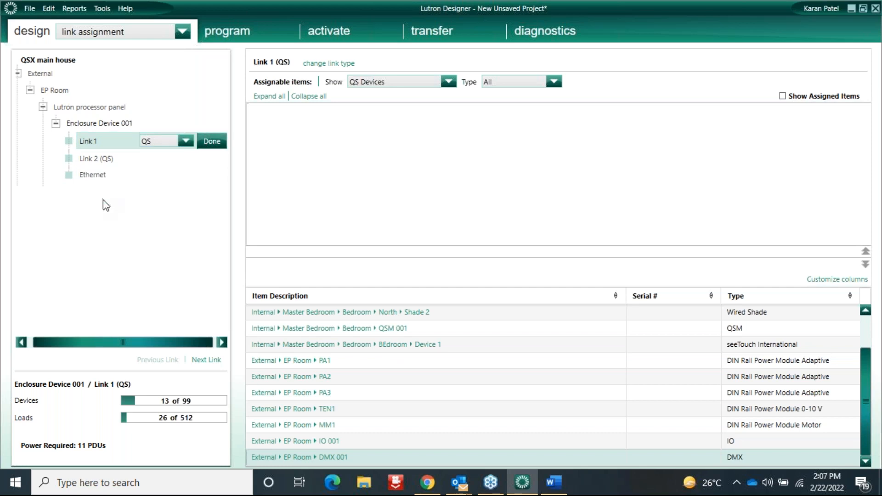
left_click(105, 158)
left_click(104, 141)
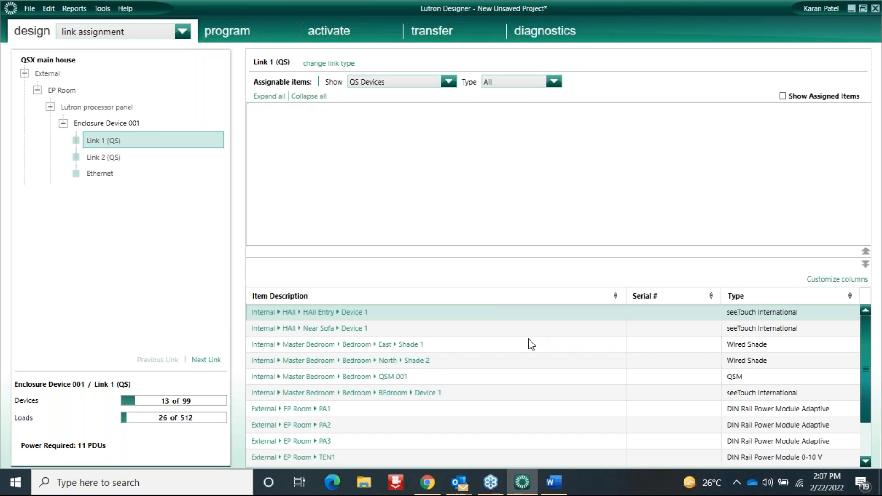
scroll(865, 390, "down", 1)
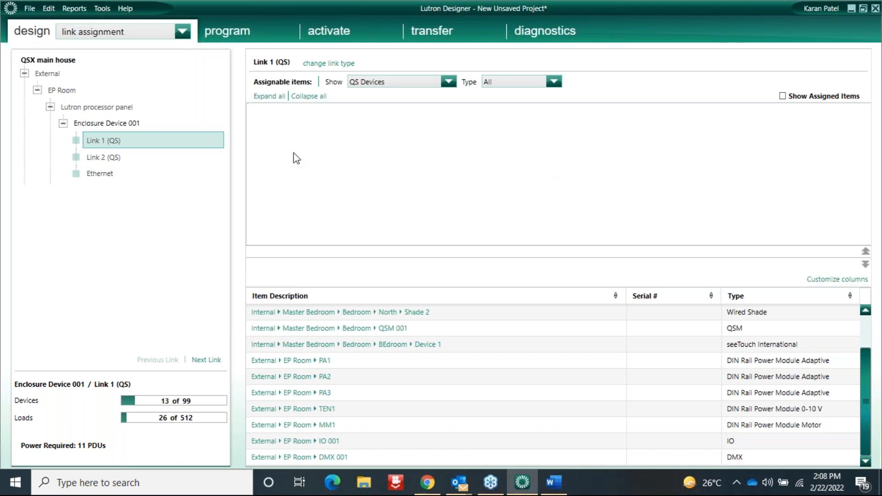
Review the control devices placed in the Bedroom in the controls design view.
left_click(180, 32)
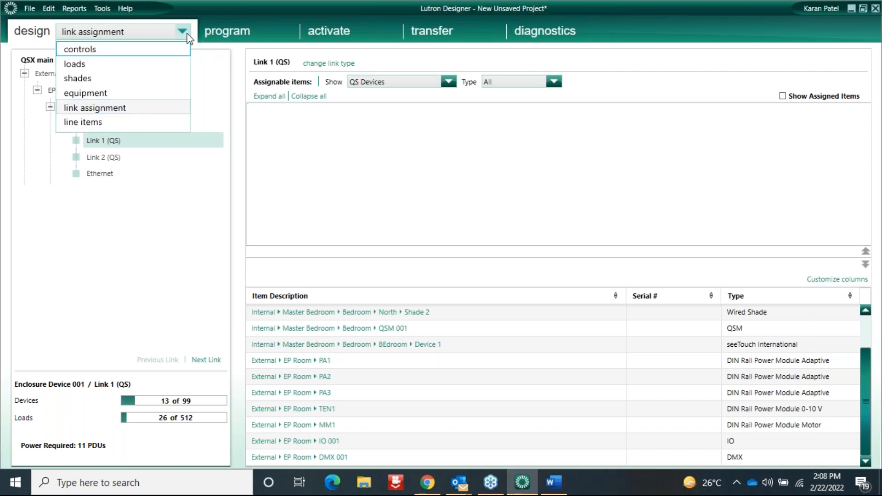
left_click(186, 37)
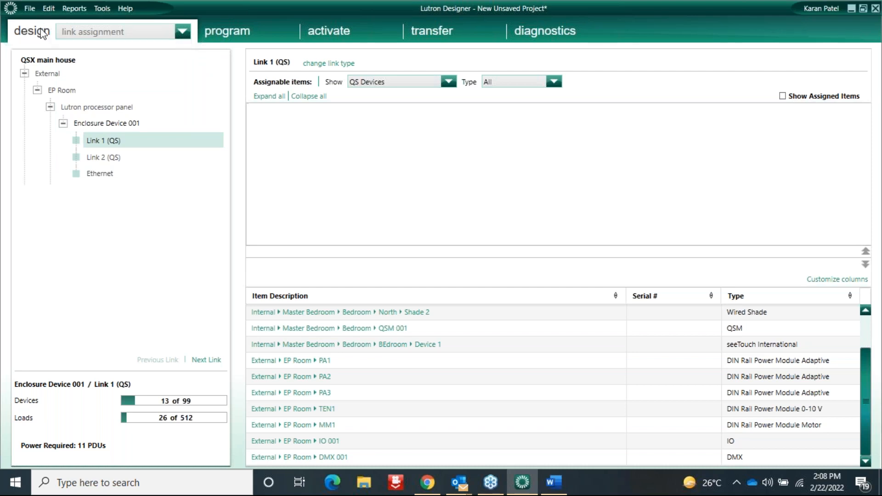
left_click(184, 32)
left_click(76, 49)
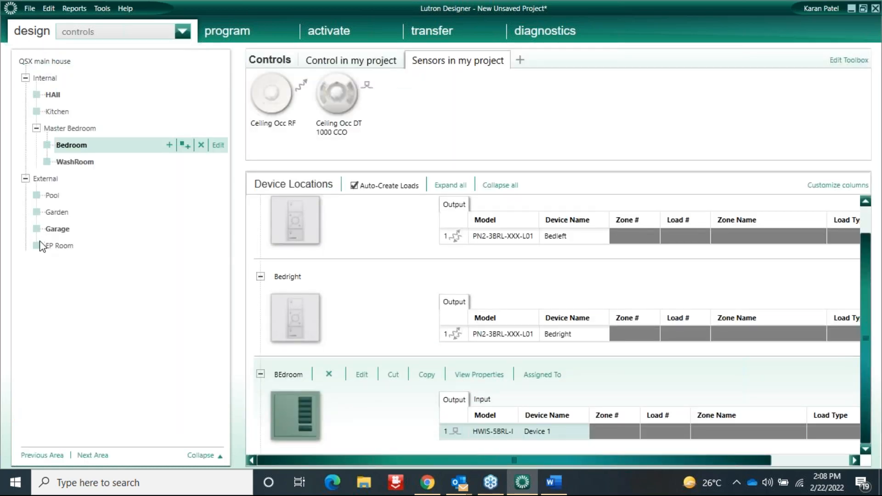
left_click(182, 31)
left_click(105, 53)
Review the loads defined for the Bedroom and the Kitchen.
left_click(135, 34)
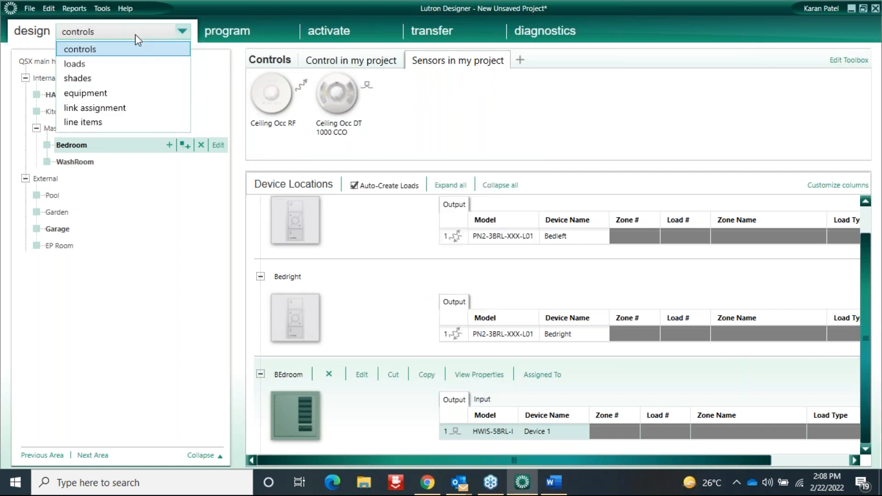
left_click(76, 65)
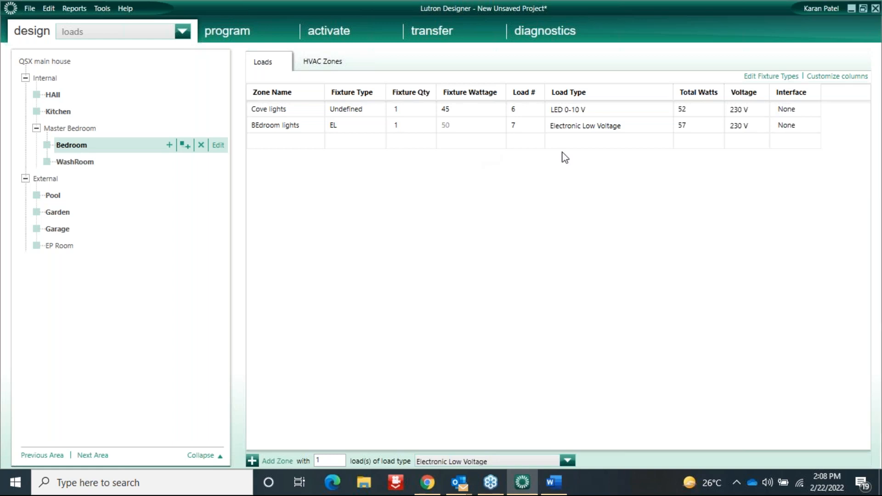
left_click(593, 111)
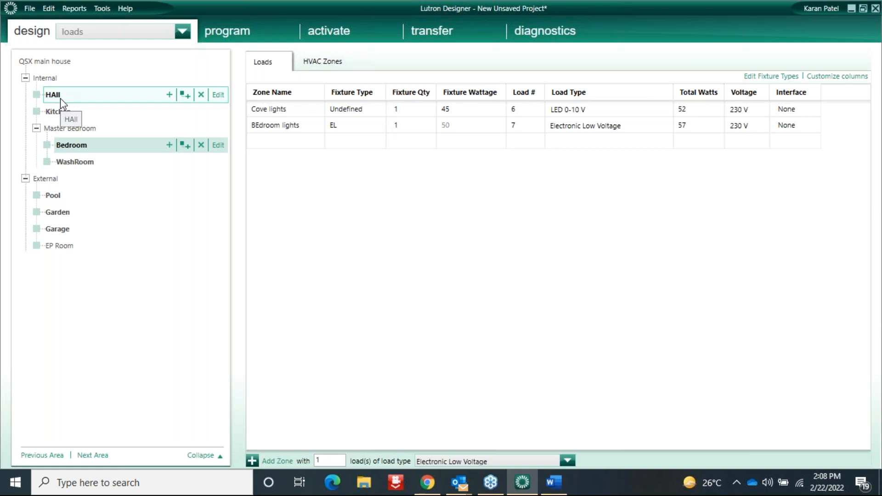
left_click(59, 111)
Review the Bedroom's shade groups and return to its equipment view.
left_click(138, 31)
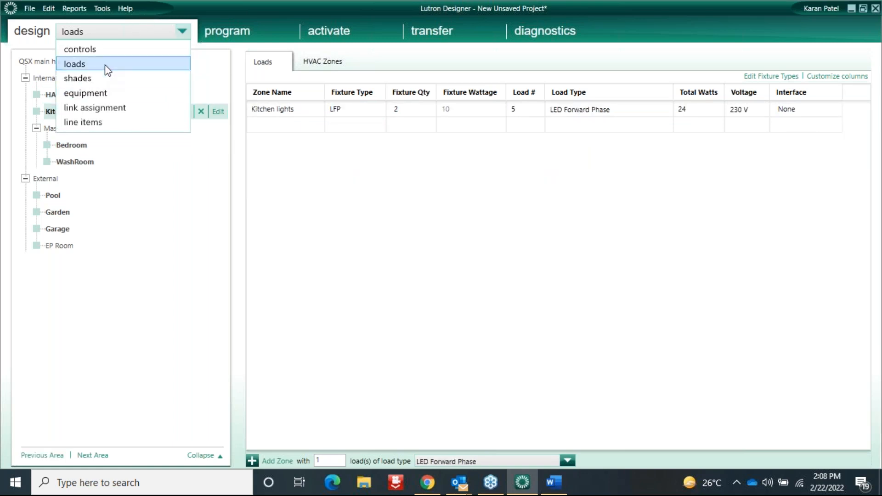
left_click(81, 79)
left_click(75, 146)
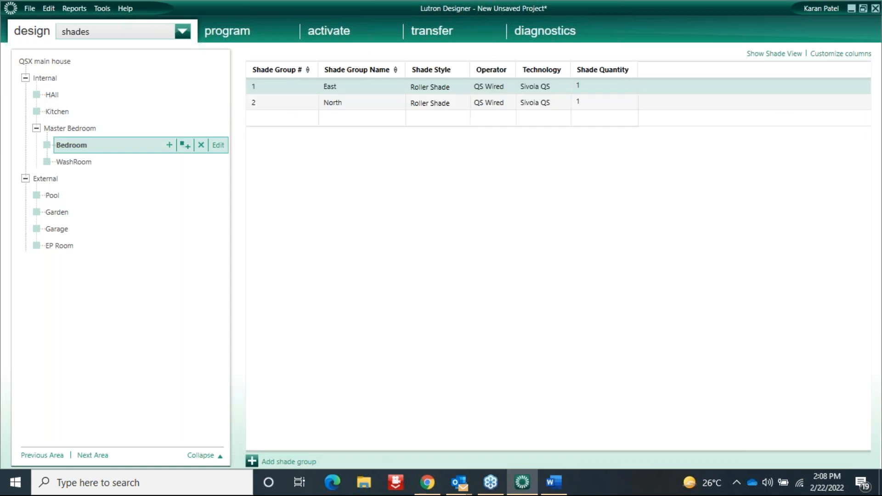
left_click(104, 32)
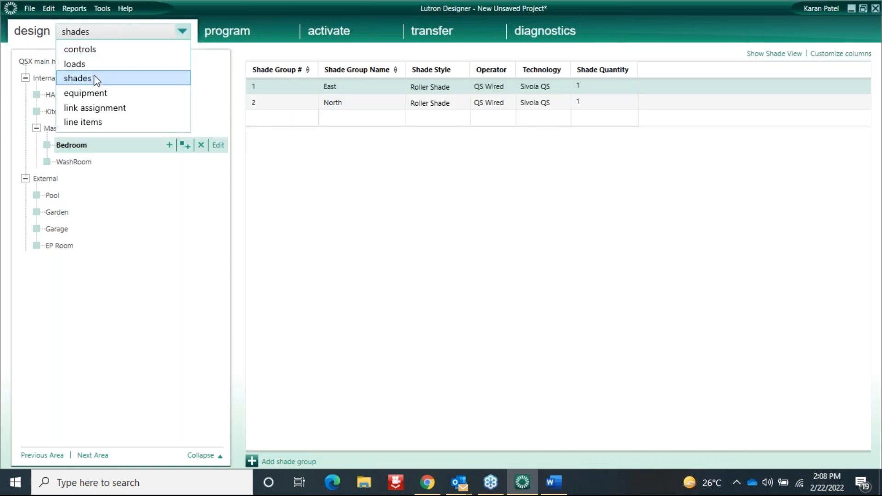
left_click(91, 94)
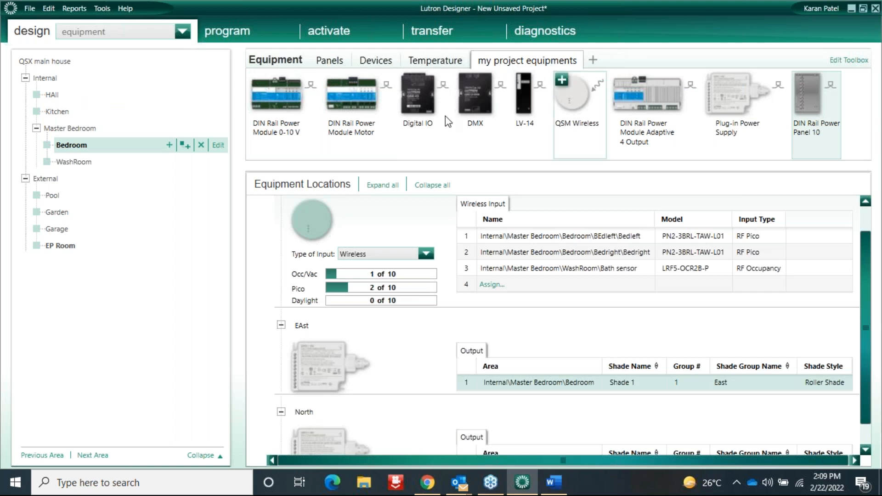
Move the digital IO device in the EP Room ahead of the TEN1 power module by cutting and pasting it.
left_click(64, 248)
scroll(316, 390, "down", 10)
scroll(294, 317, "down", 2)
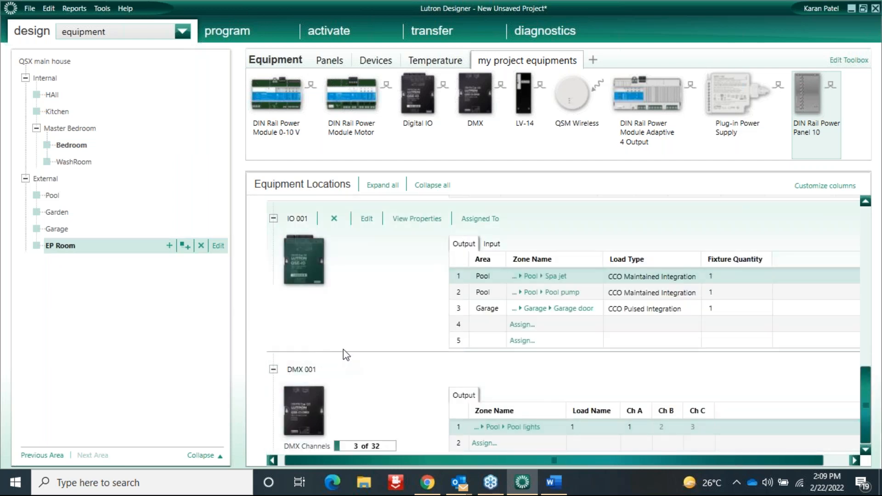
mouse_move(312, 259)
right_click(307, 249)
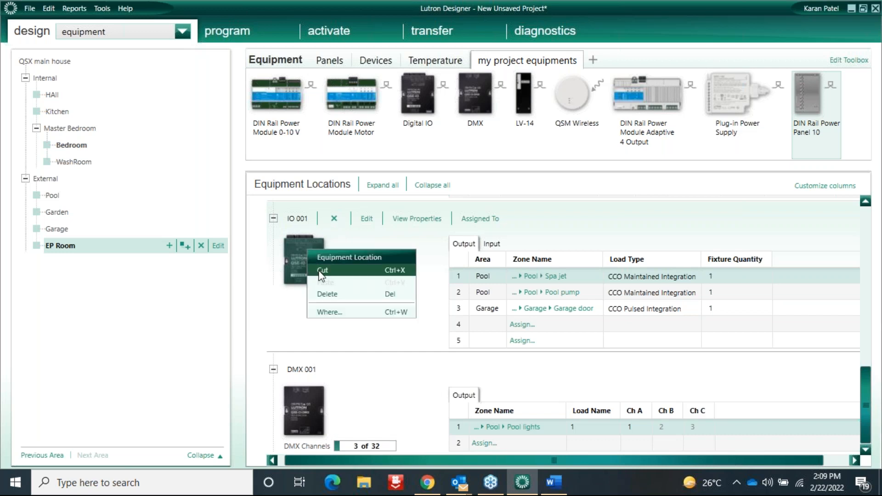
left_click(321, 271)
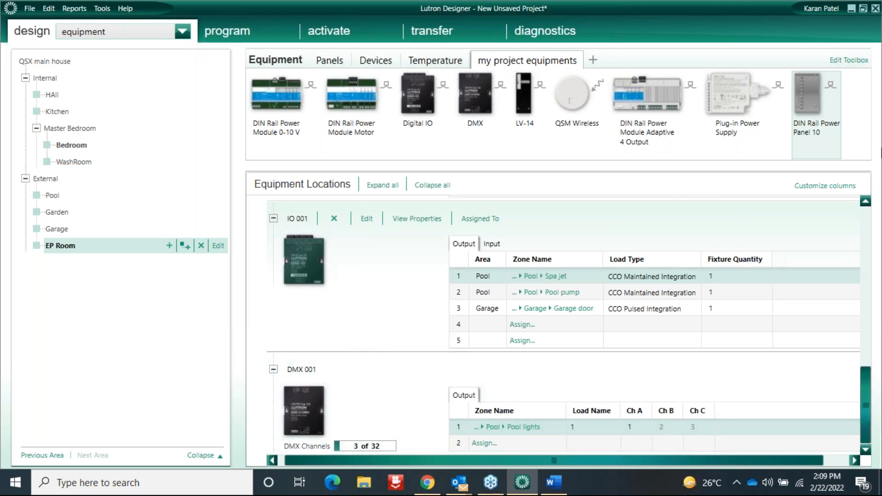
left_click_drag(865, 404, 863, 322)
right_click(304, 254)
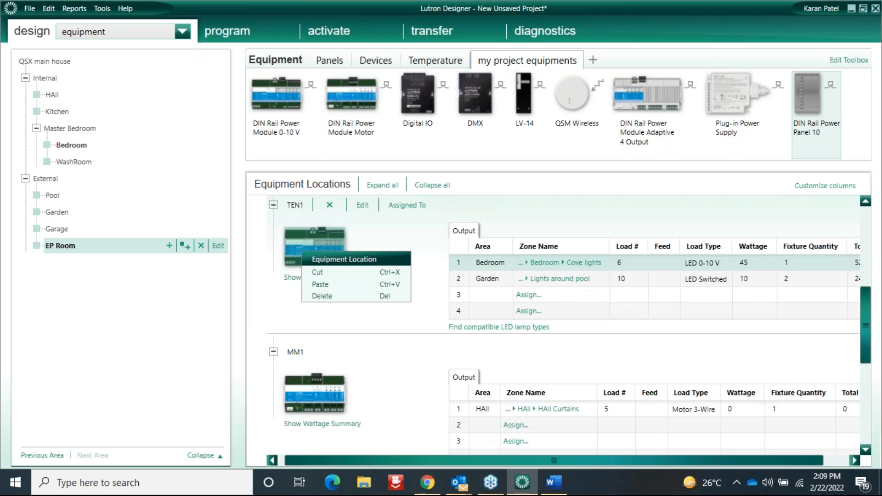
left_click(317, 285)
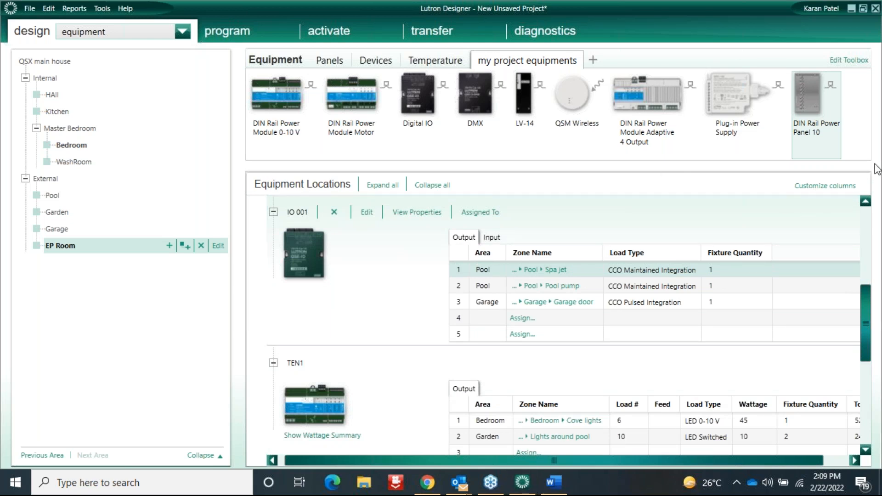
Cut the digital IO device again and paste it back between the MM1 motor module and the DMX device.
right_click(304, 255)
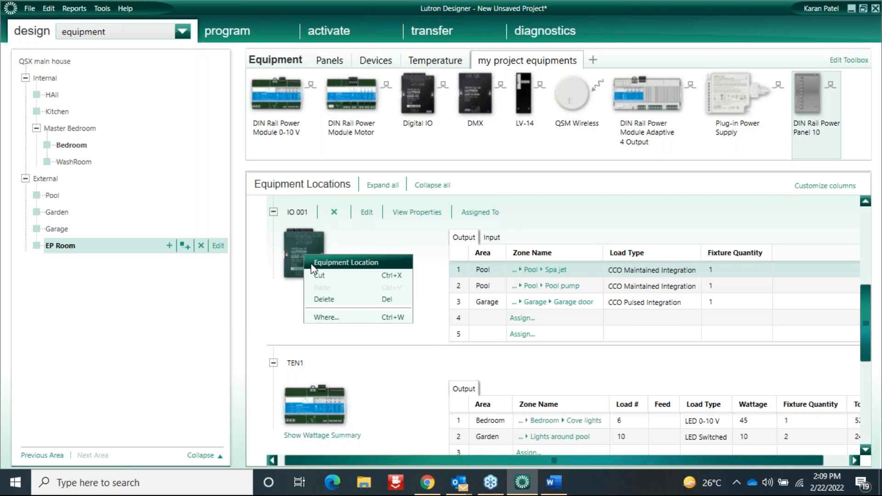
left_click(317, 277)
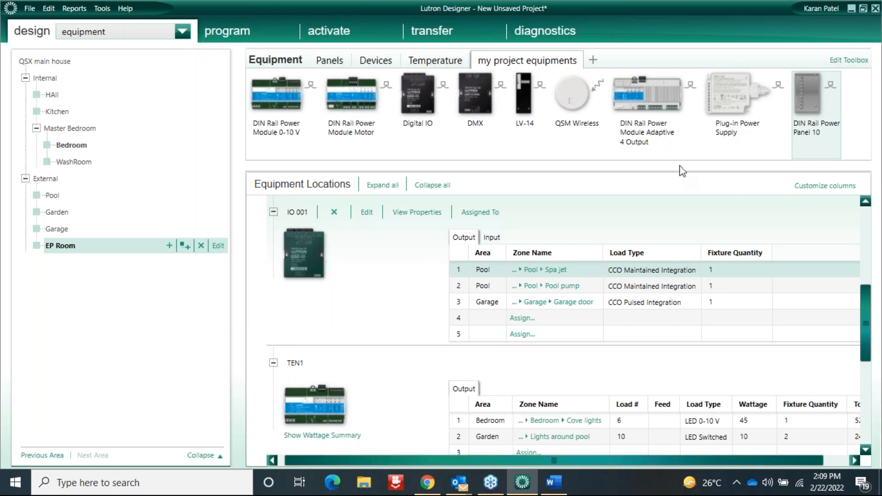
left_click(866, 404)
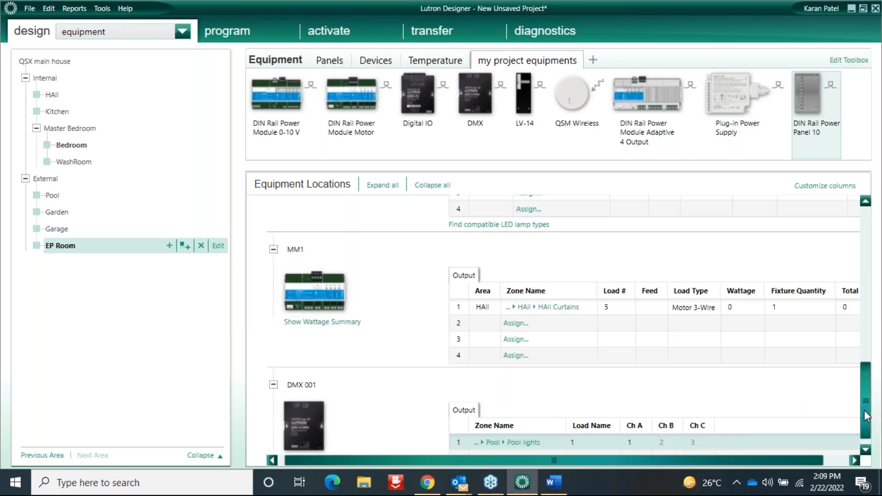
right_click(302, 420)
left_click(333, 453)
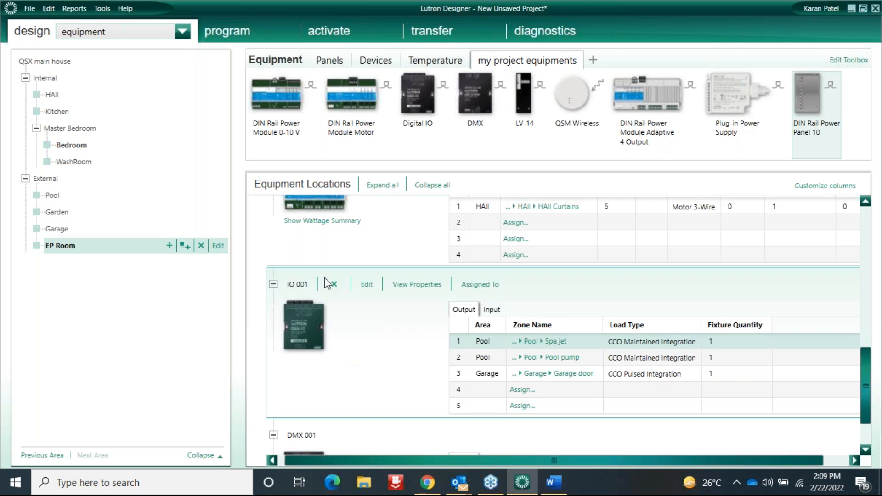
mouse_move(820, 101)
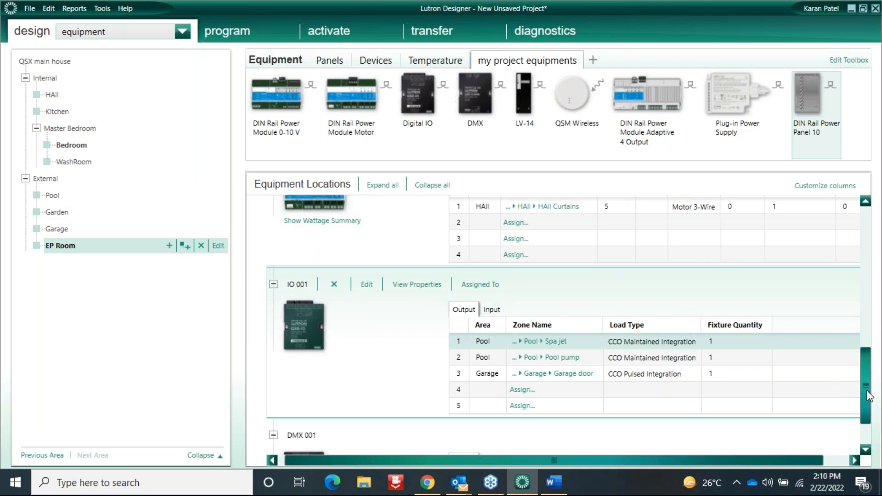
scroll(873, 413, "down", 2)
left_click_drag(872, 411, 876, 378)
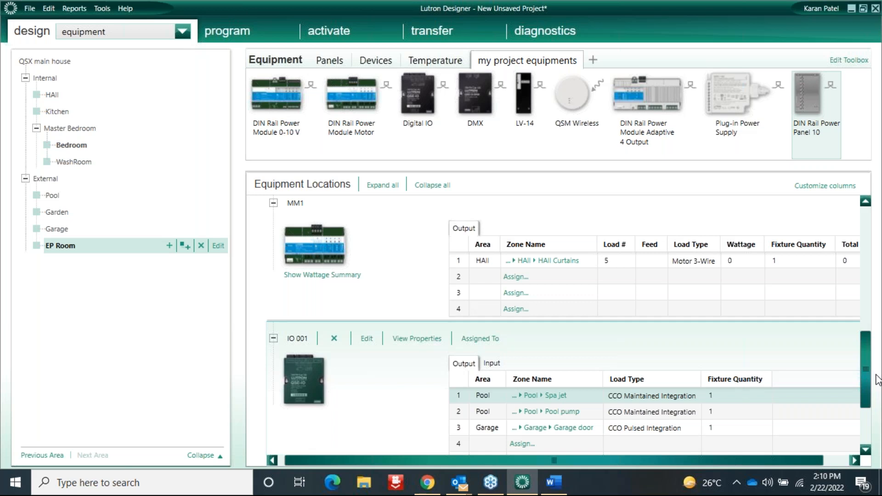
Switch to the link assignment design view and review the devices assigned to Link 1.
left_click(167, 27)
left_click(168, 26)
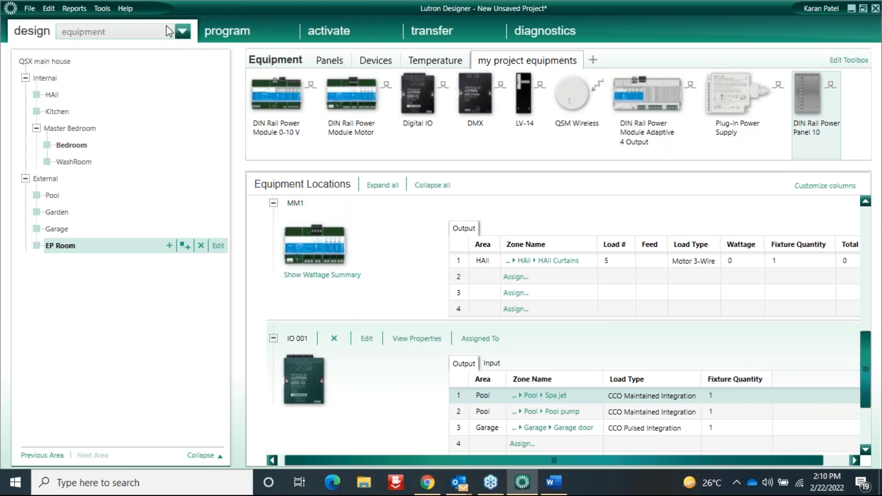
left_click(167, 29)
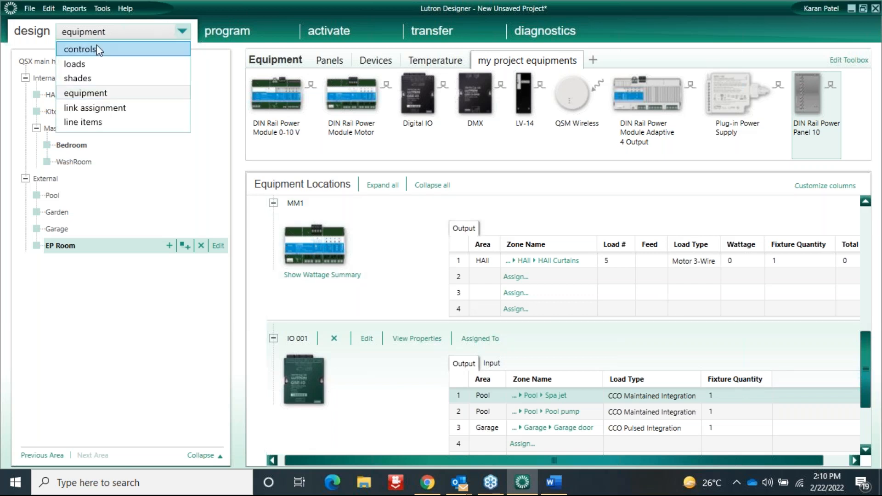
left_click(101, 107)
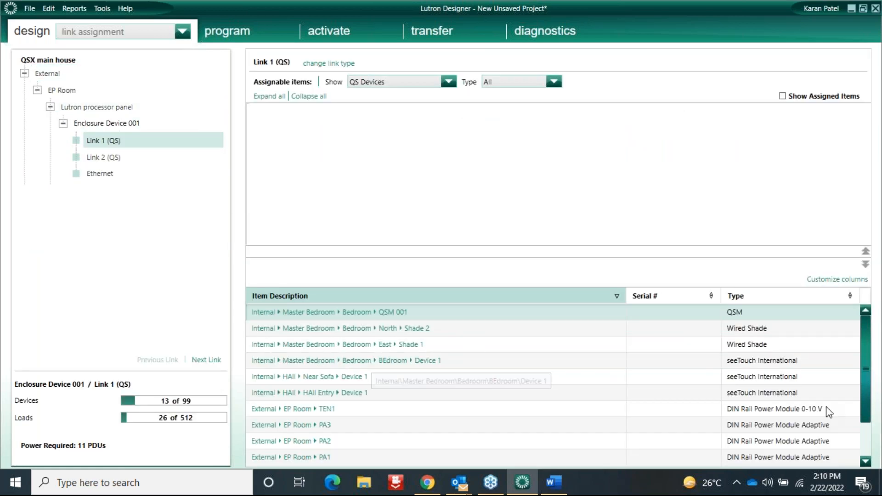
scroll(864, 432, "down", 1)
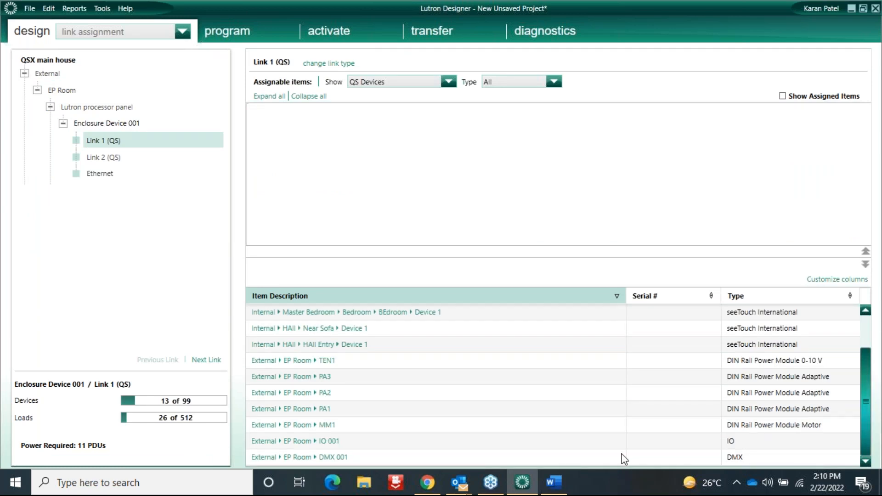
Switch to the QSX programming document in Word, read its link assignment instructions and return to Lutron Designer.
left_click(554, 482)
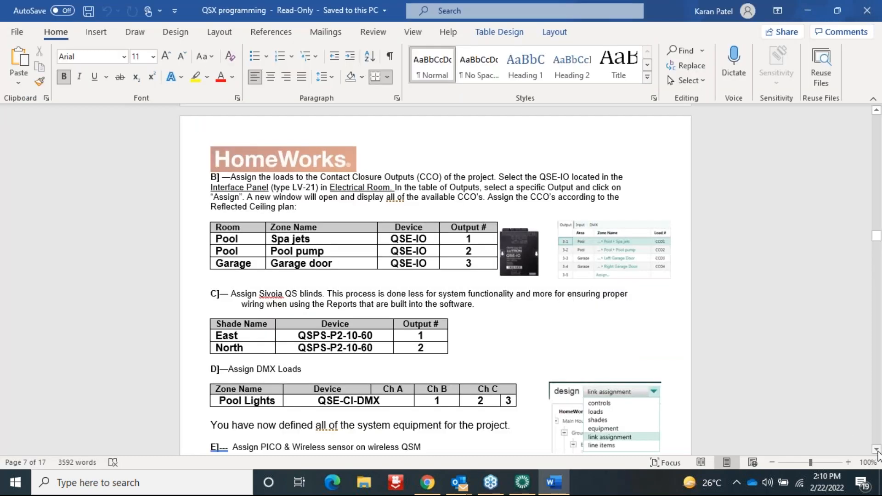
scroll(879, 454, "down", 5)
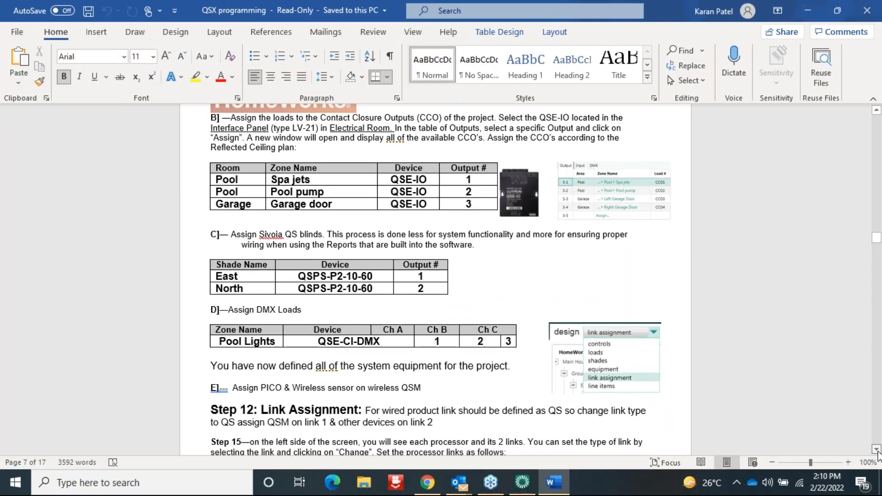
scroll(878, 454, "down", 5)
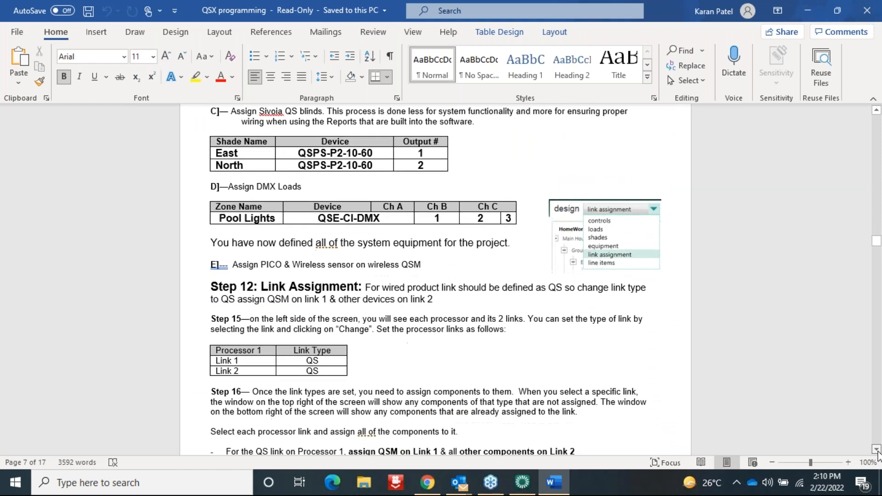
scroll(878, 454, "down", 4)
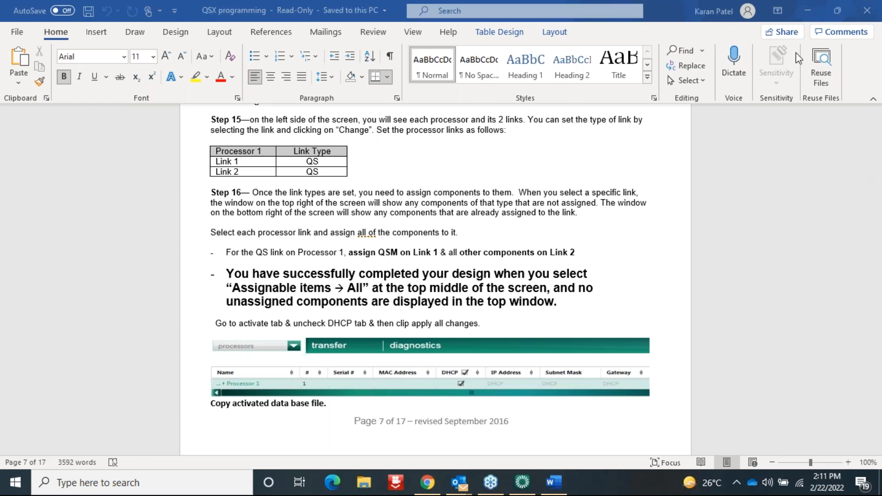
left_click(808, 9)
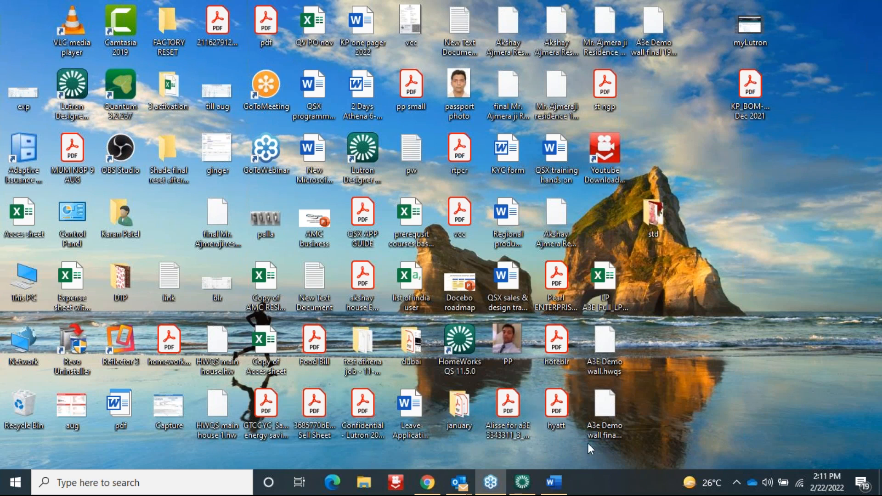
left_click(516, 490)
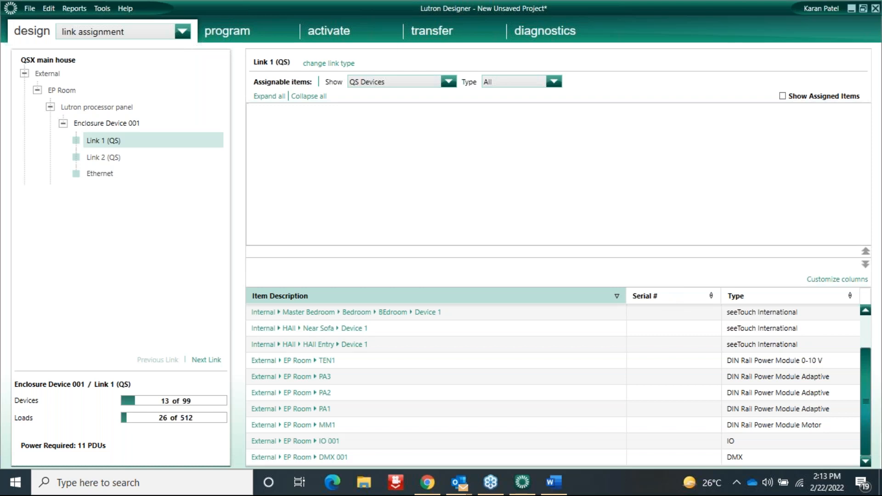
left_click(868, 161)
Switch to the loads design view and review the Kitchen's loads.
left_click(137, 30)
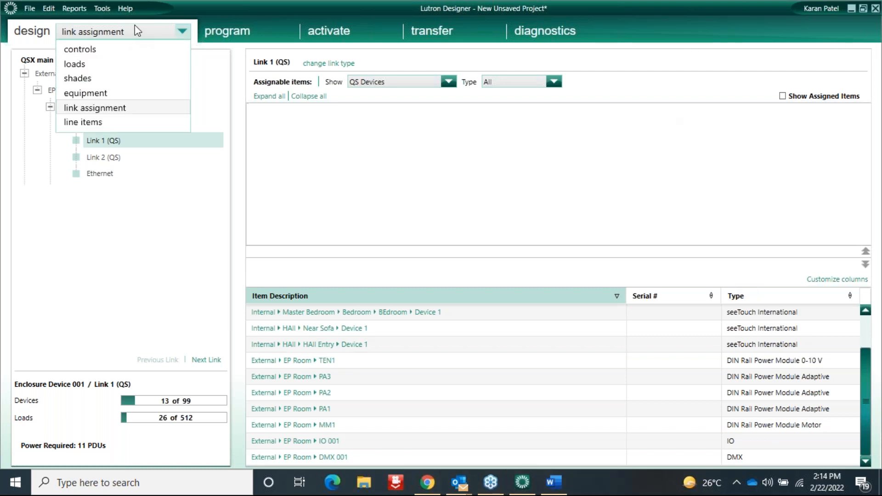
left_click(71, 63)
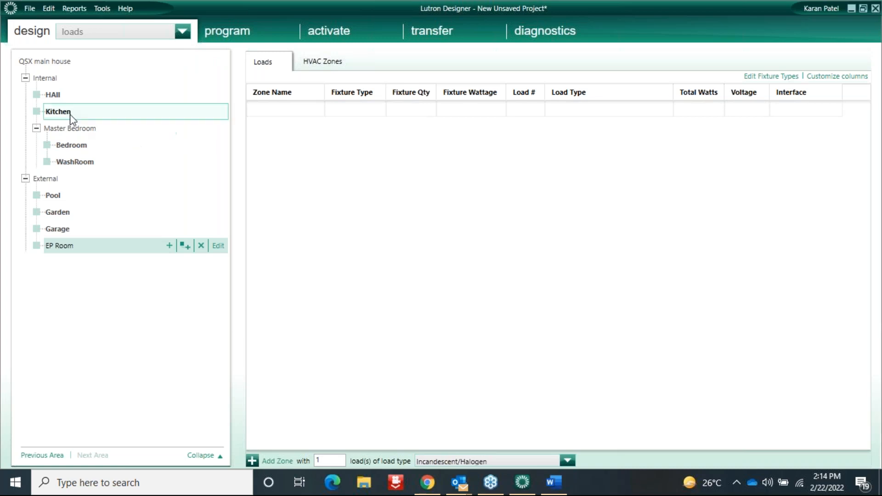
left_click(116, 108)
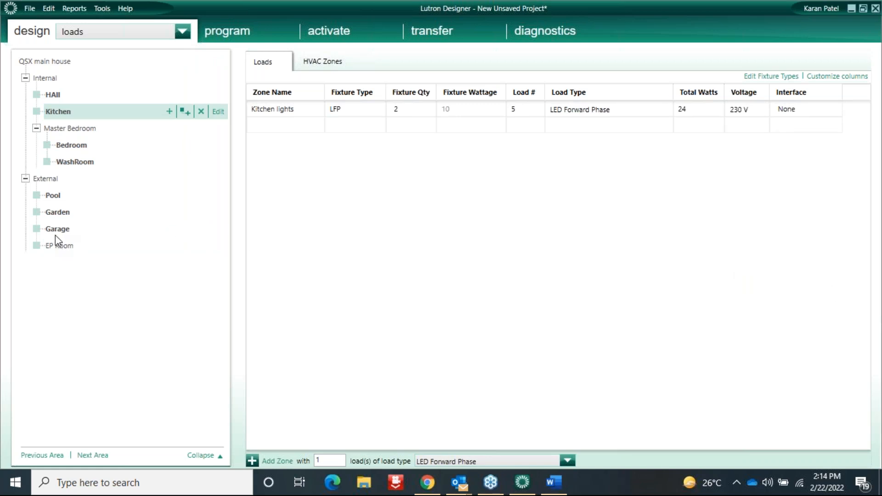
Switch to the equipment design view and review the equipment placed in the EP Room.
left_click(102, 32)
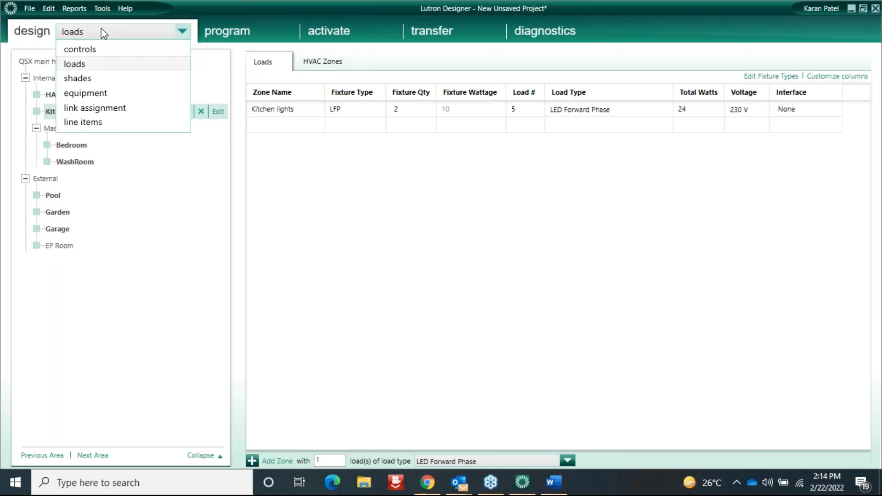
left_click(92, 94)
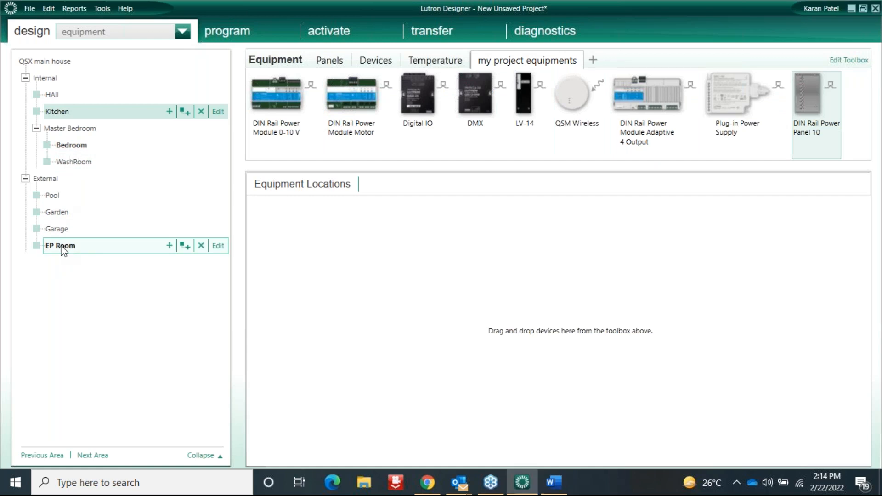
left_click(189, 252)
scroll(371, 393, "down", 10)
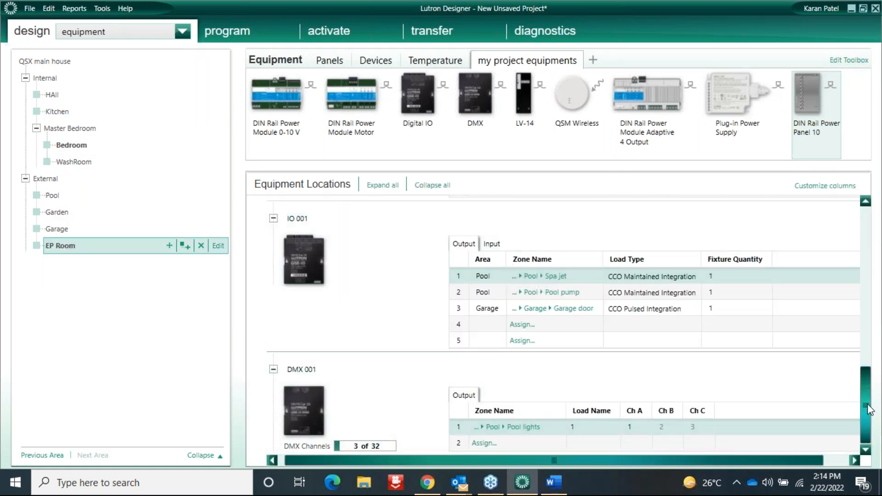
scroll(864, 381, "up", 3)
left_click_drag(867, 378, 866, 370)
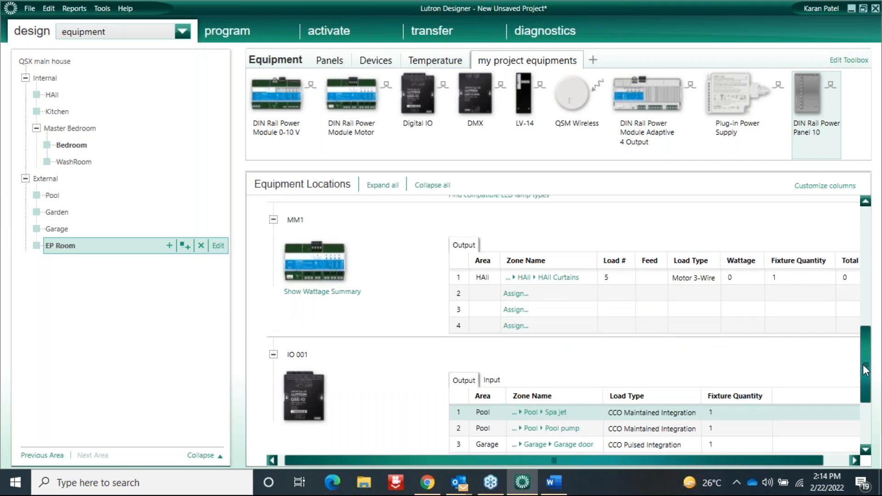
Check which loads can be assigned to output 3 of the MM1 motor module and close the assignment window.
left_click(514, 309)
left_click_drag(768, 56, 588, 30)
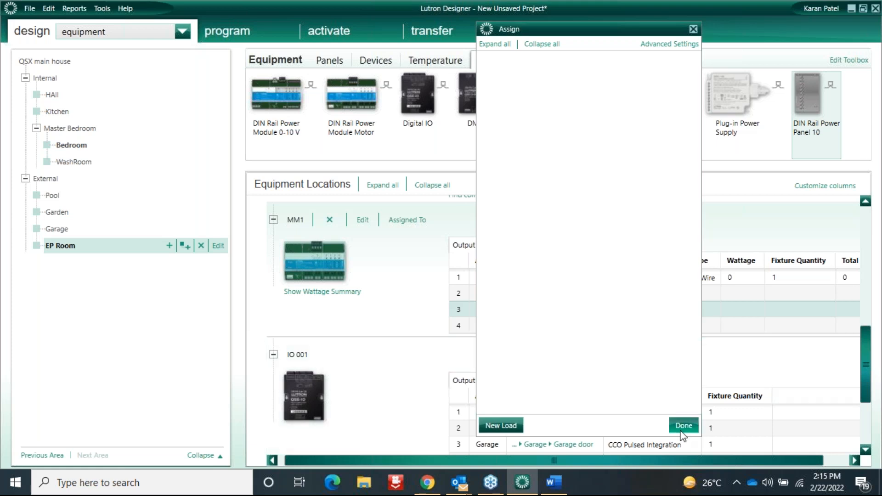
left_click(685, 426)
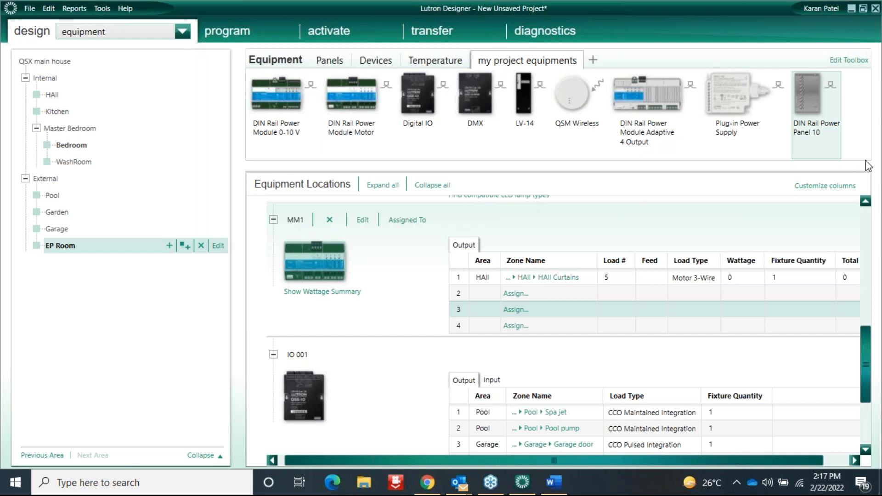
mouse_move(676, 178)
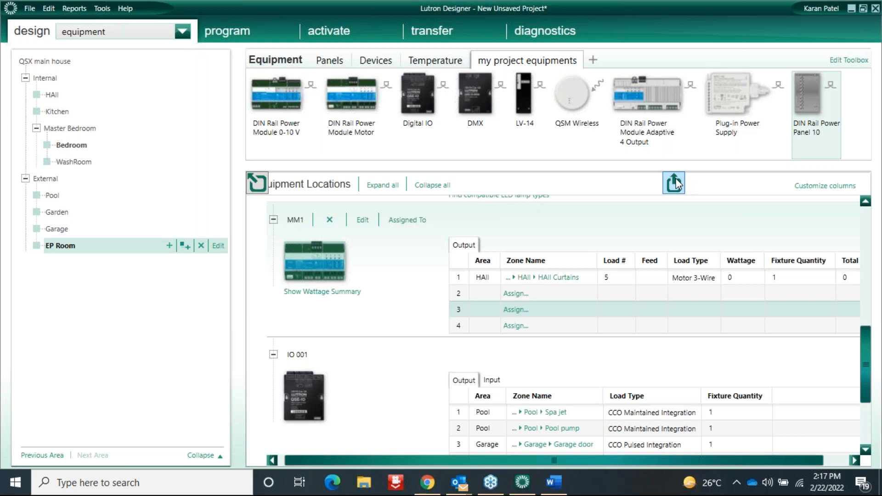
left_click(850, 10)
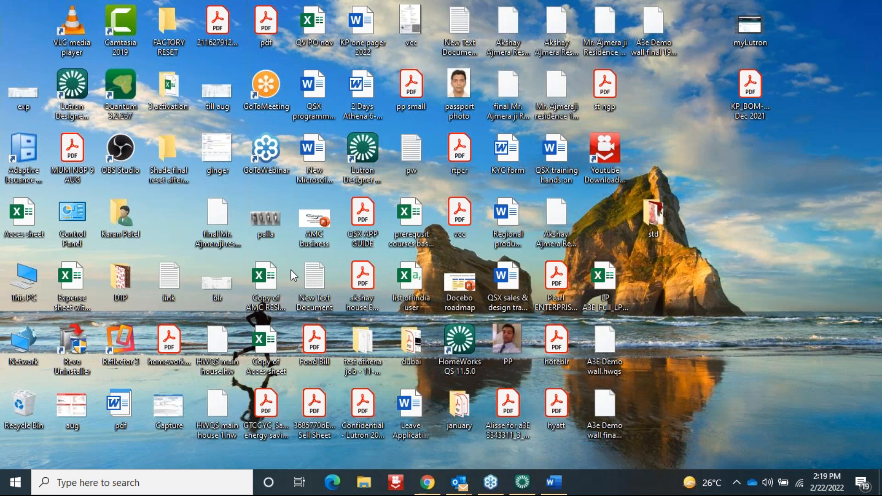
left_click(523, 482)
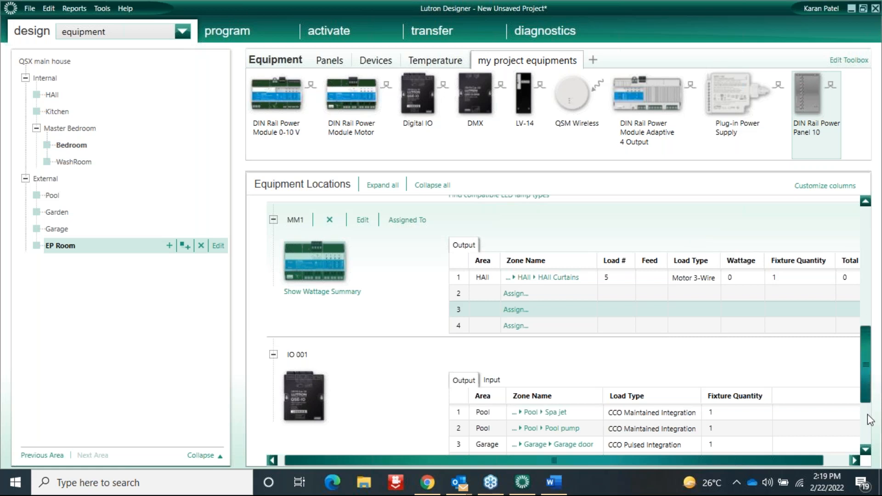
scroll(868, 417, "down", 3)
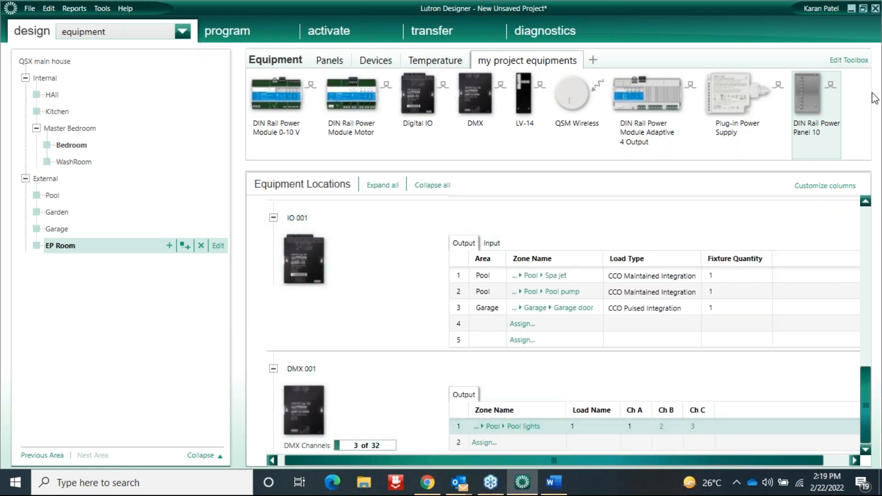